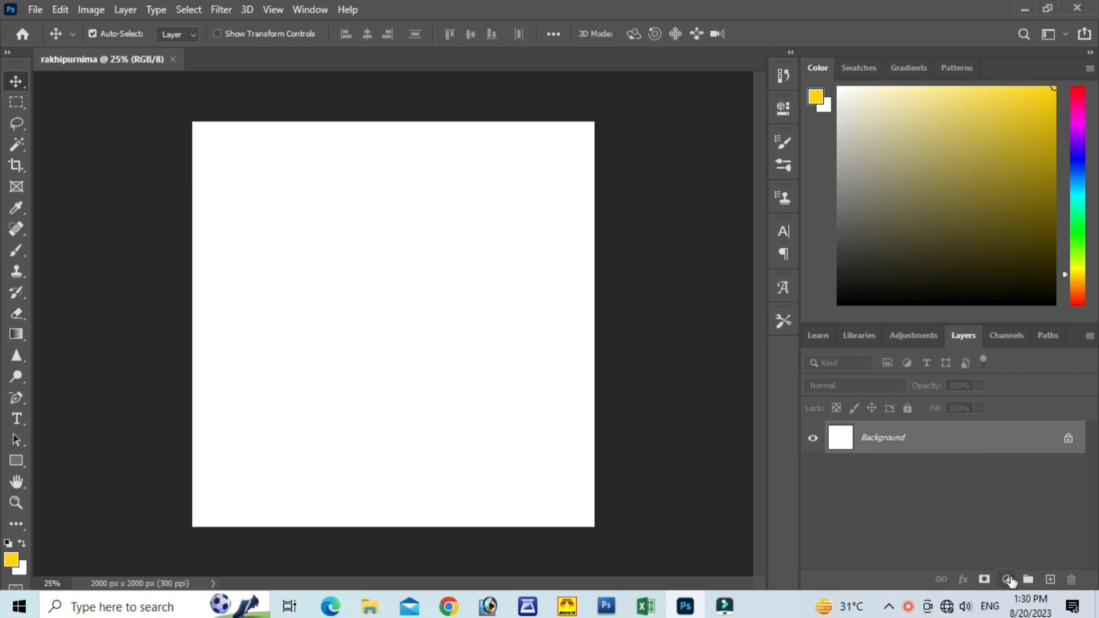
click(1007, 579)
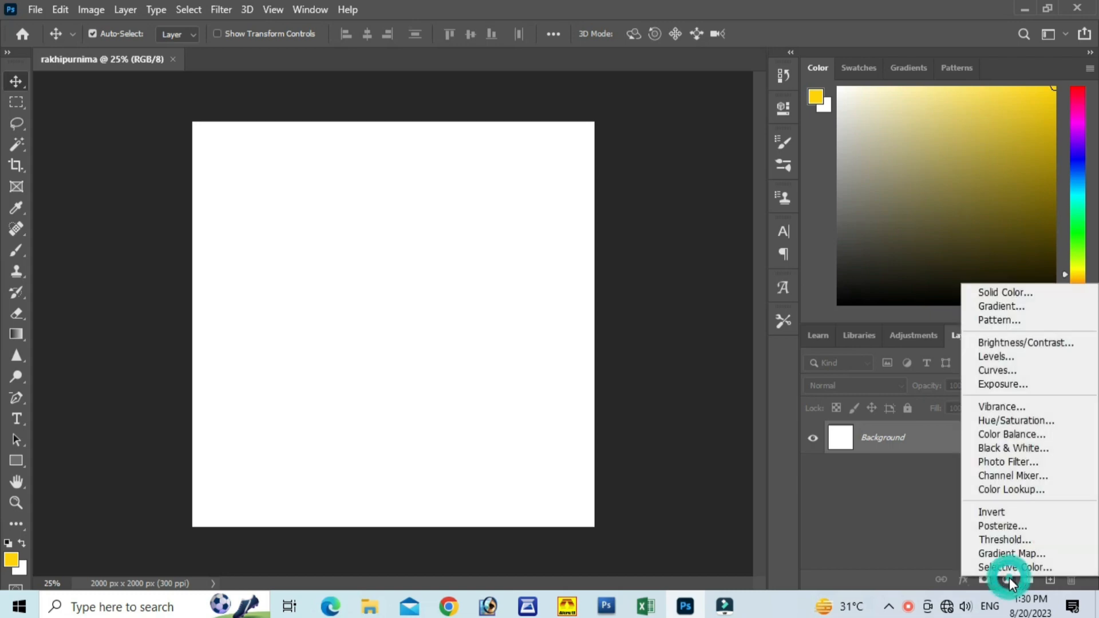
click(1002, 306)
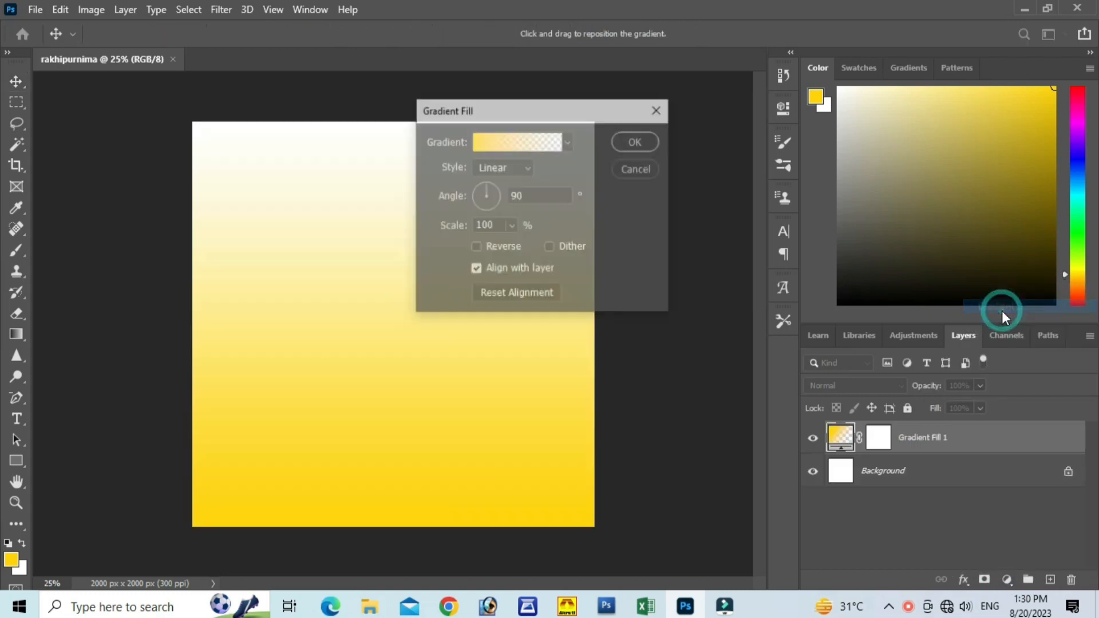
click(568, 144)
click(568, 144)
click(568, 144)
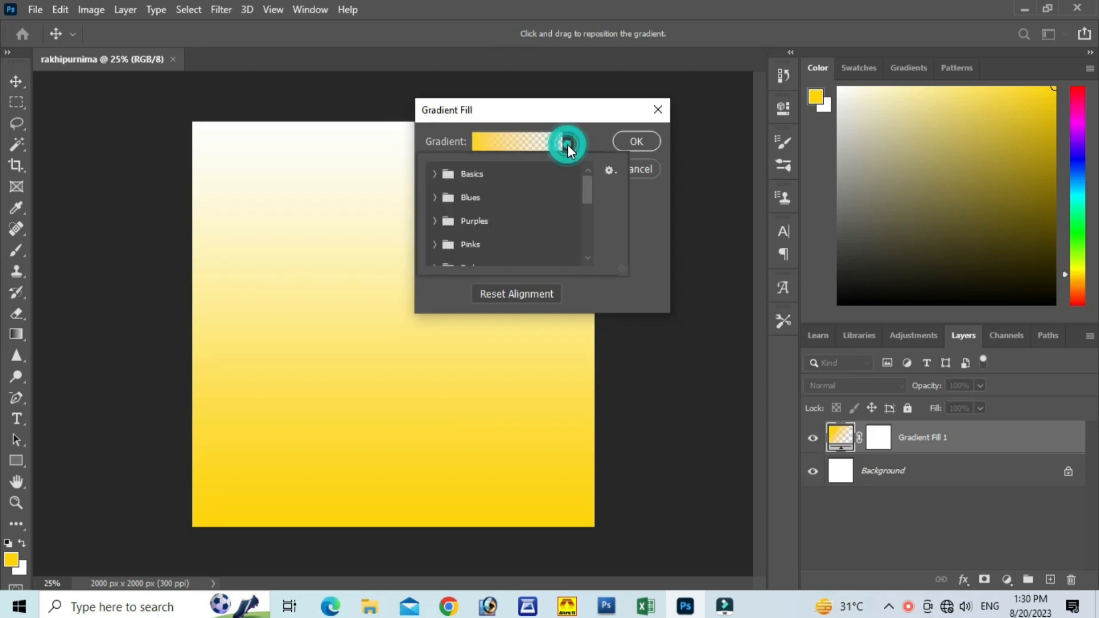
scroll(504, 225, down, 3)
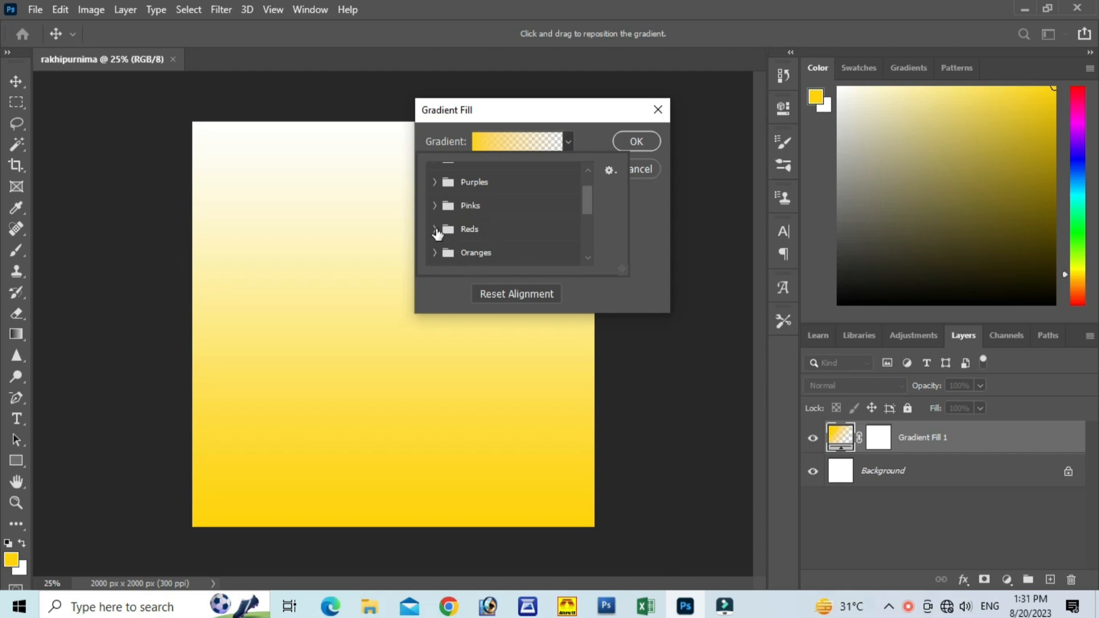
click(435, 230)
scroll(521, 223, down, 3)
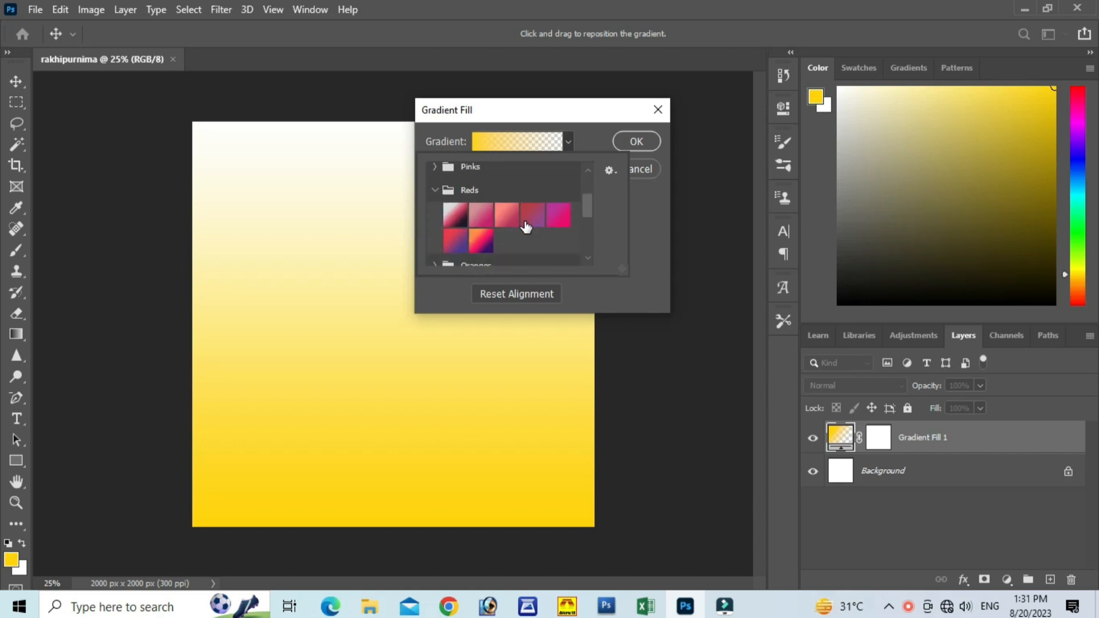
scroll(525, 227, down, 2)
scroll(525, 227, up, 1)
scroll(525, 226, down, 1)
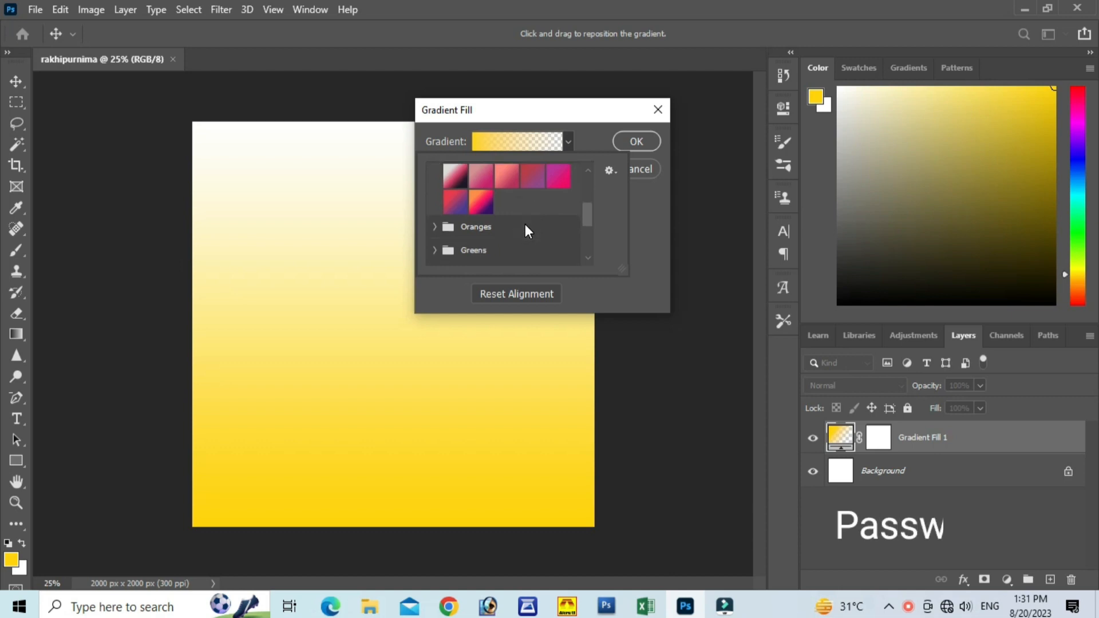
click(436, 227)
scroll(532, 243, down, 1)
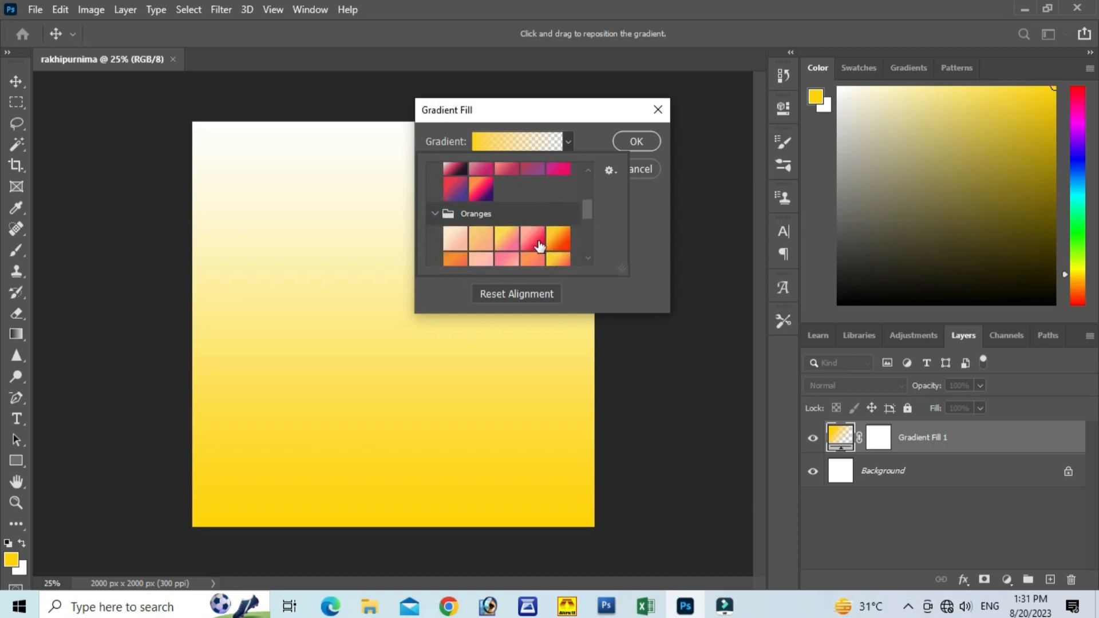
click(539, 245)
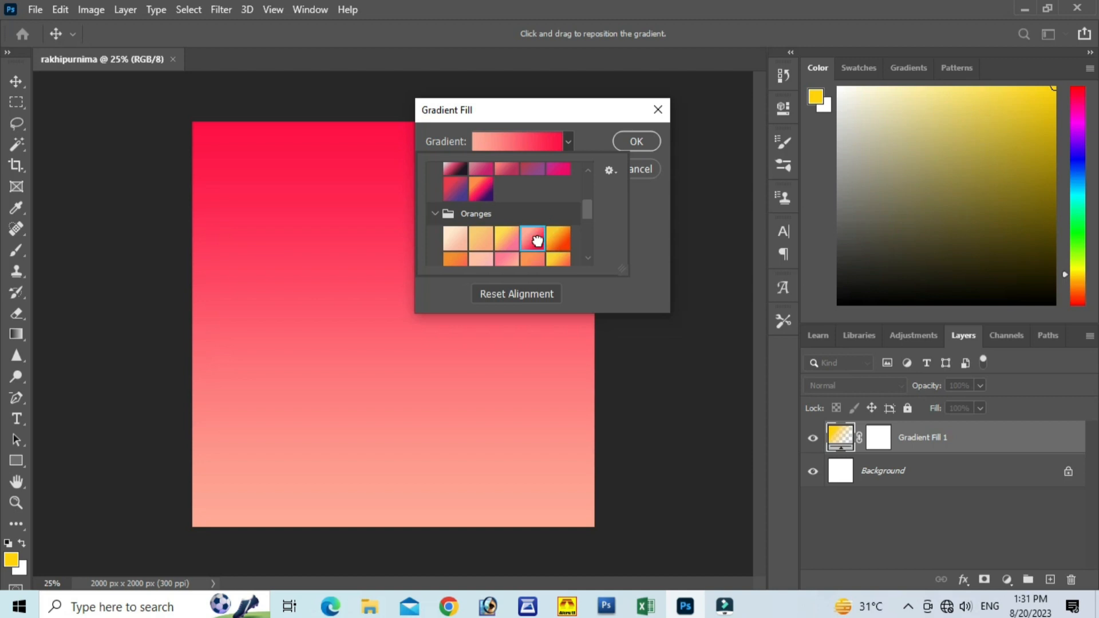
click(643, 172)
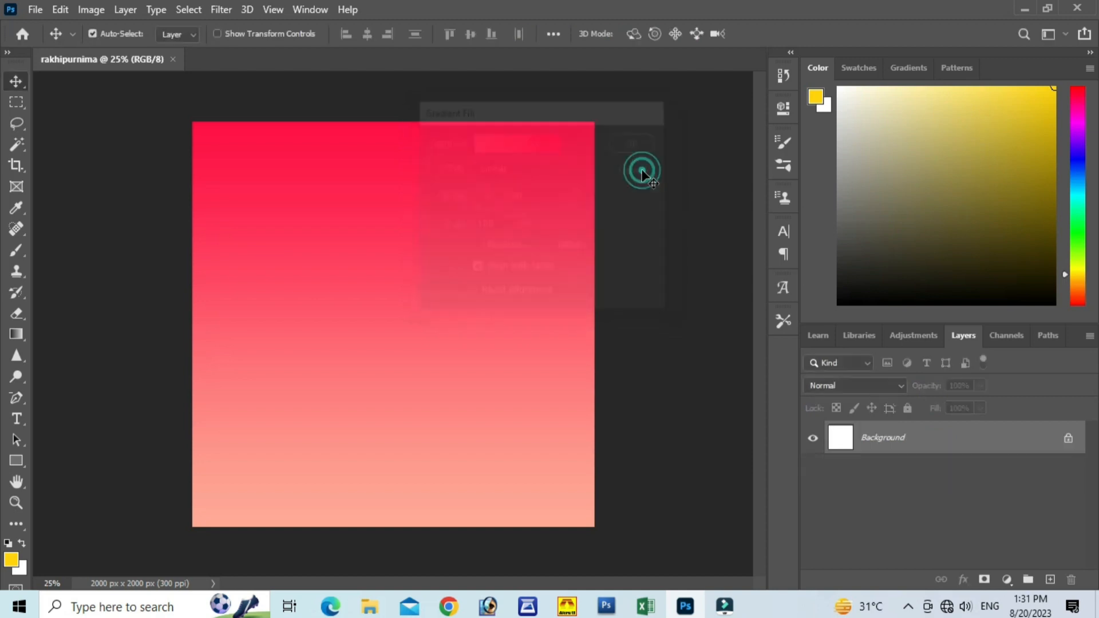
Step: Edit the Gradient tool's foreground-to-background gradient, setting its end colour stop to dark red bd1212
click(16, 334)
click(119, 33)
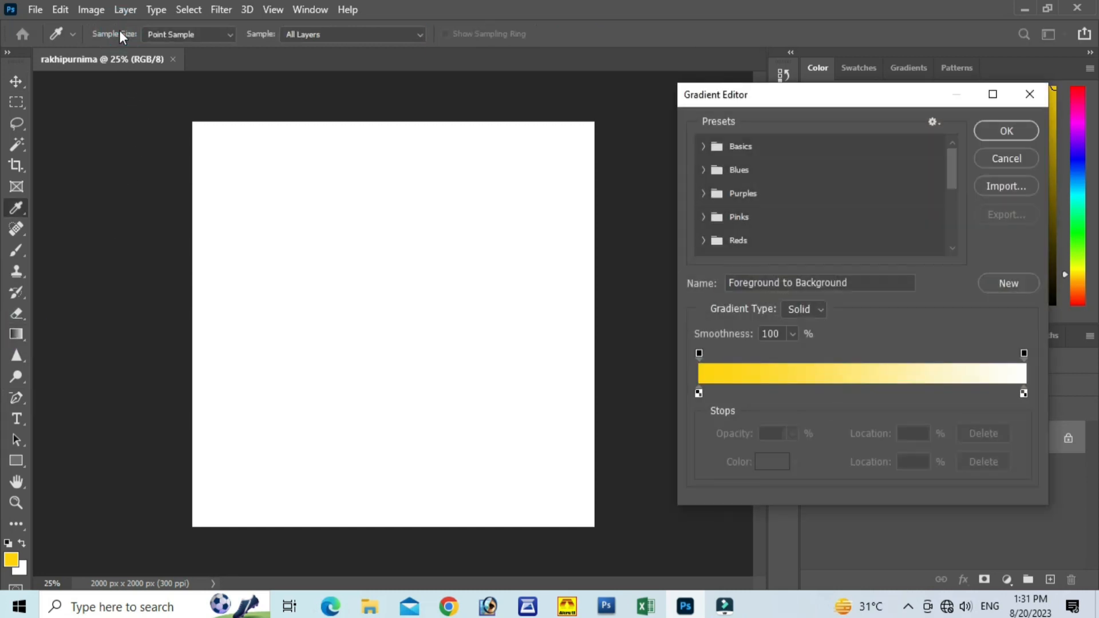
click(1025, 393)
click(772, 461)
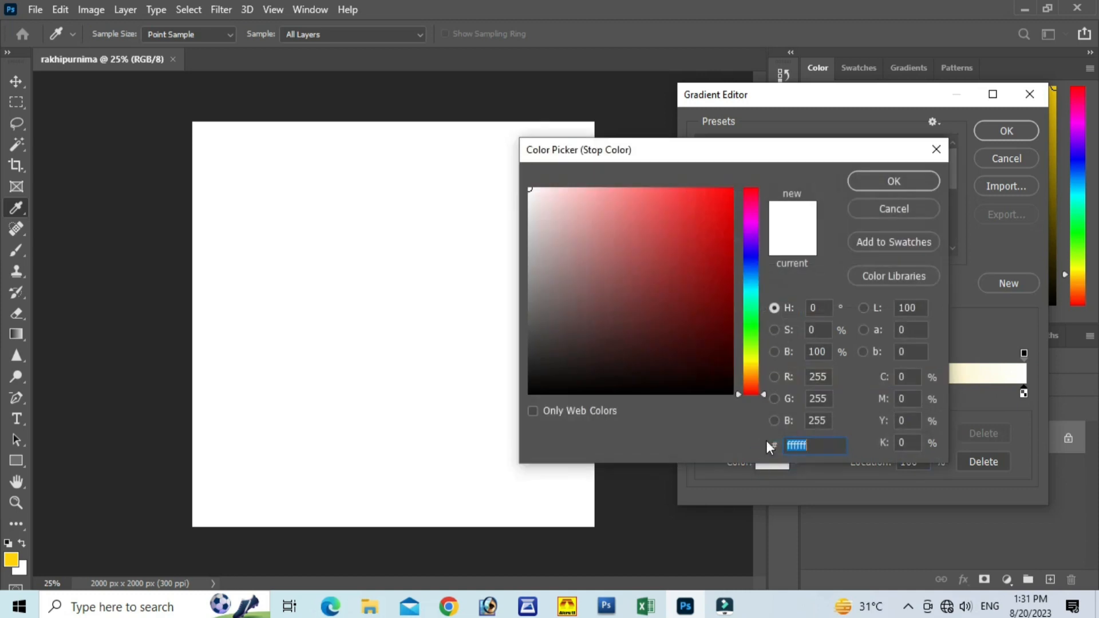
click(723, 312)
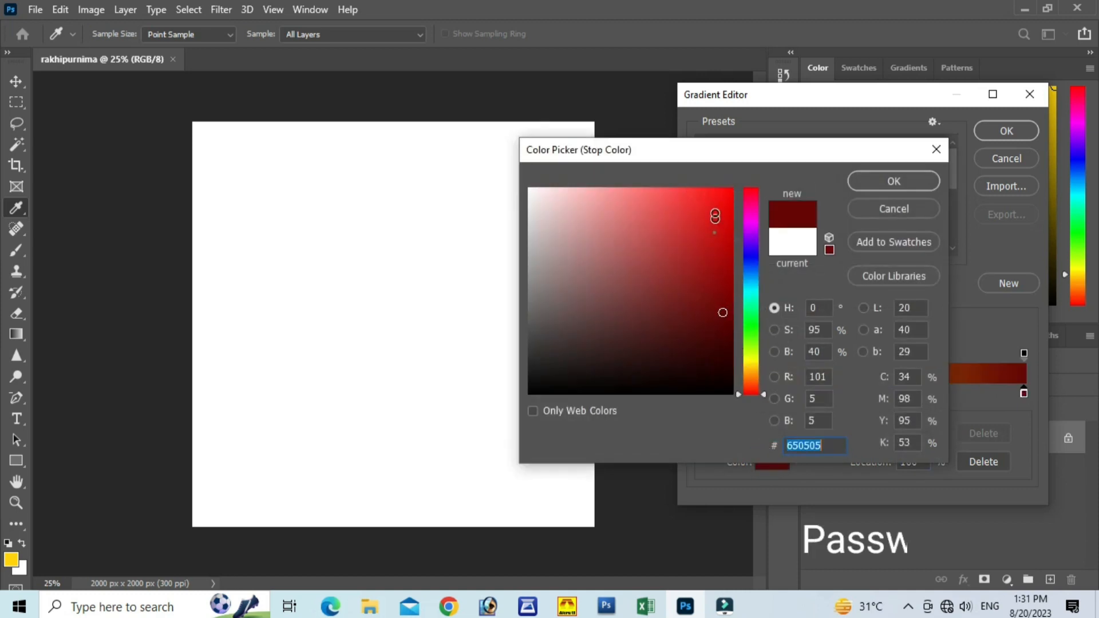
click(715, 213)
drag(715, 212, 713, 241)
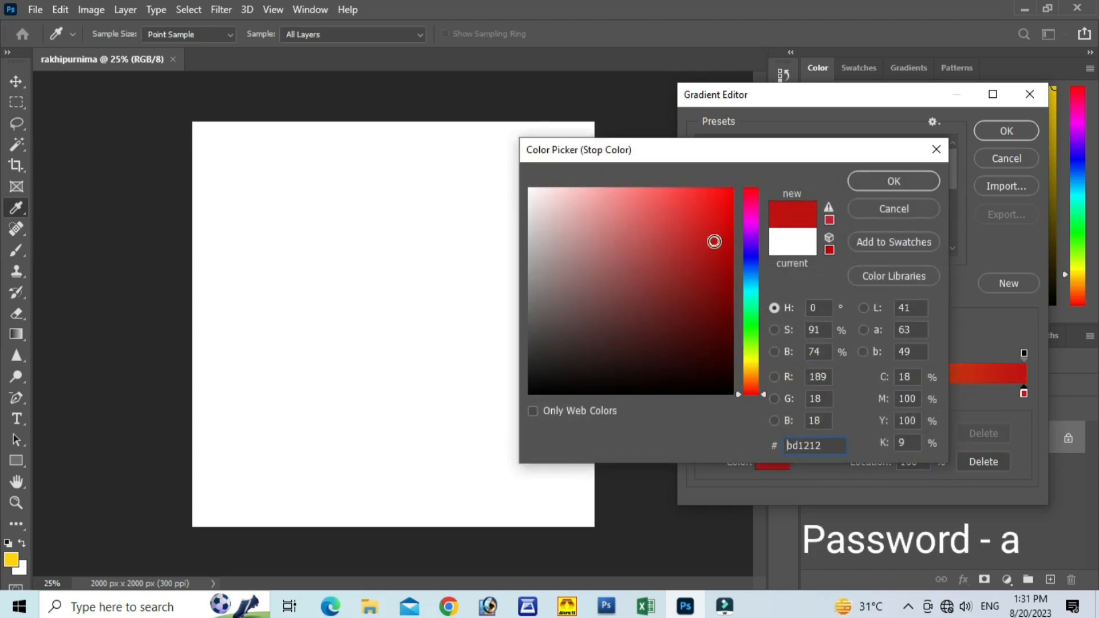
click(896, 189)
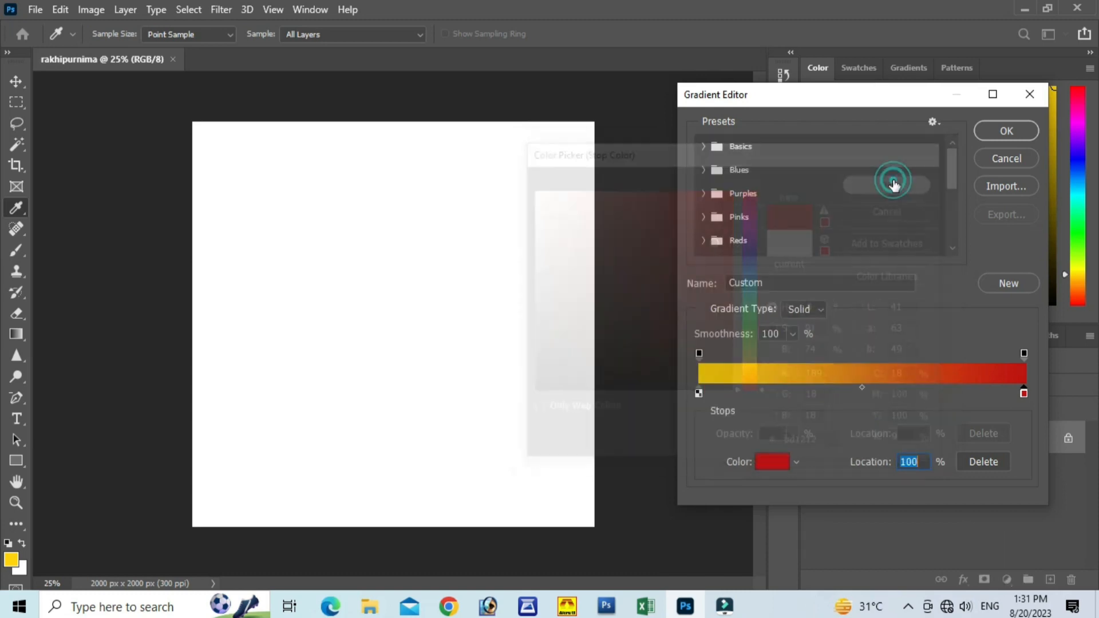
Step: Set the gradient's start colour stop to orange-yellow ffb401 and accept the custom gradient
click(698, 393)
click(773, 462)
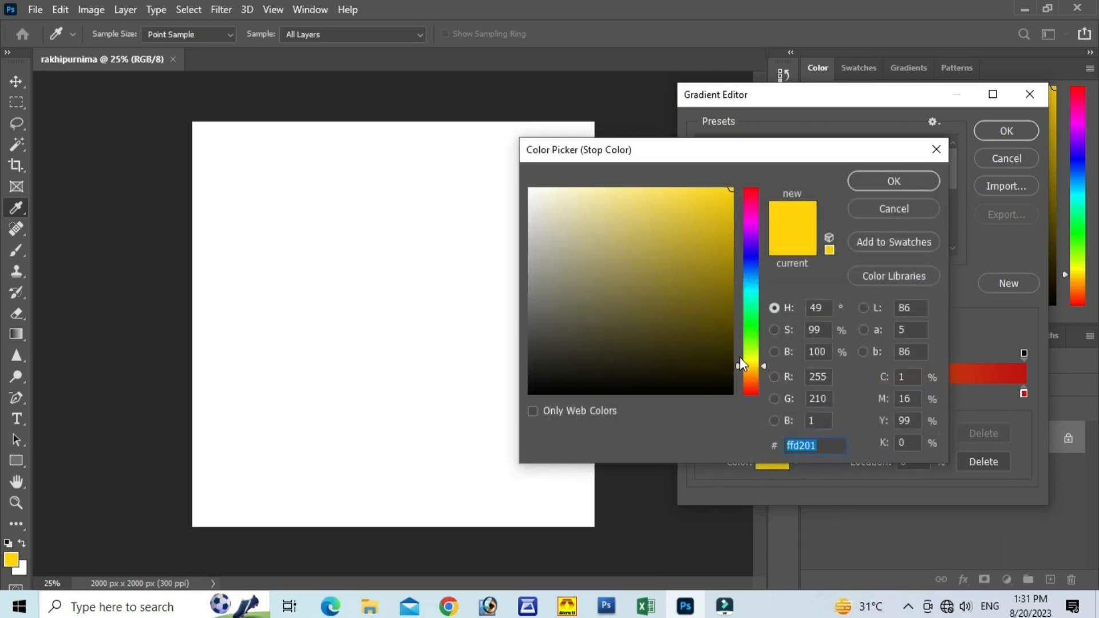
drag(740, 363, 740, 371)
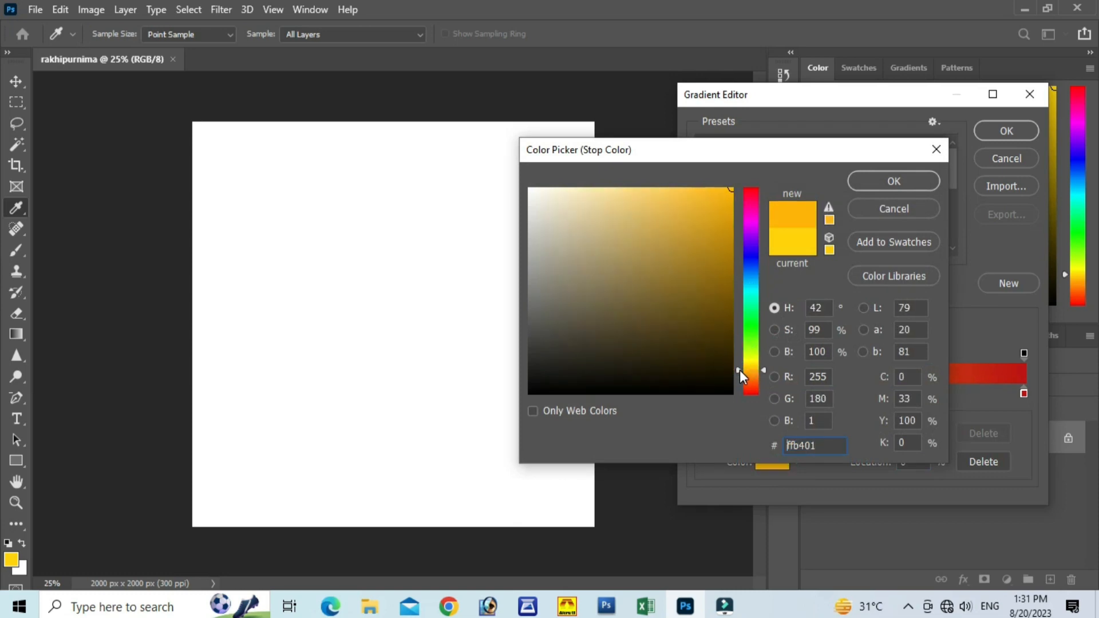
click(895, 178)
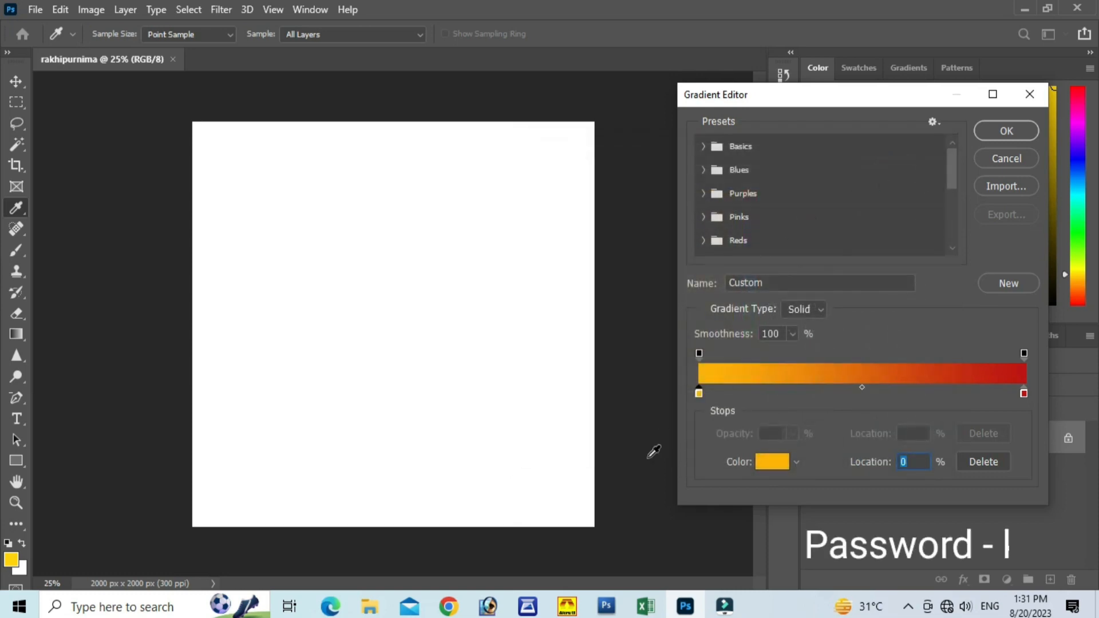
click(1012, 134)
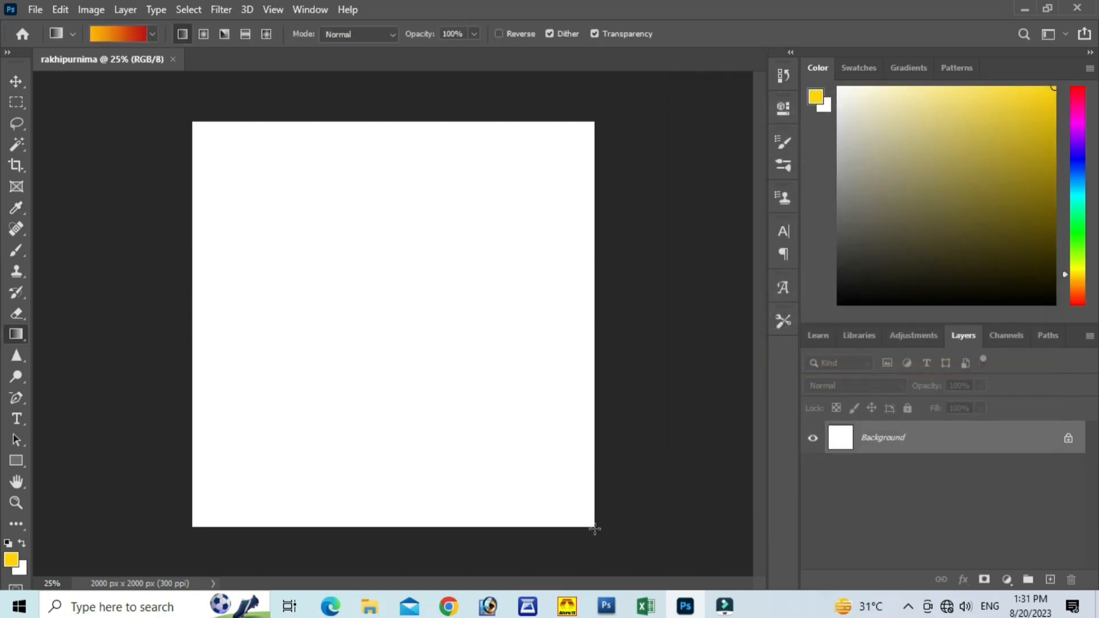
Step: Fill the Background with the linear gradient diagonally, from orange-yellow at the canvas's upper-left corner to red toward the lower right
drag(195, 120, 589, 532)
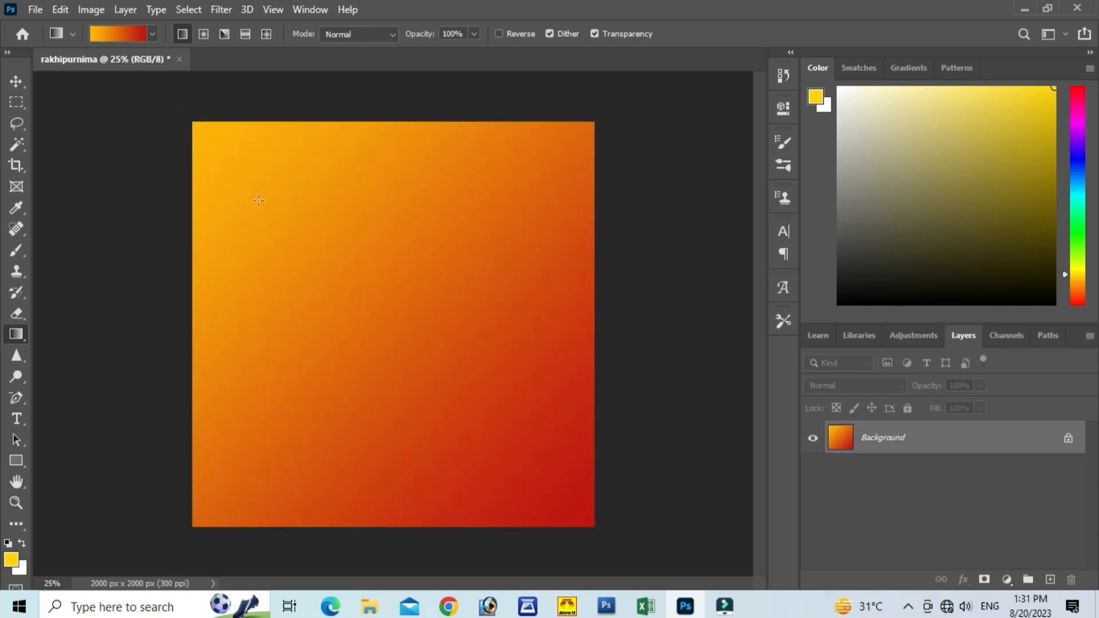
drag(109, 91, 516, 473)
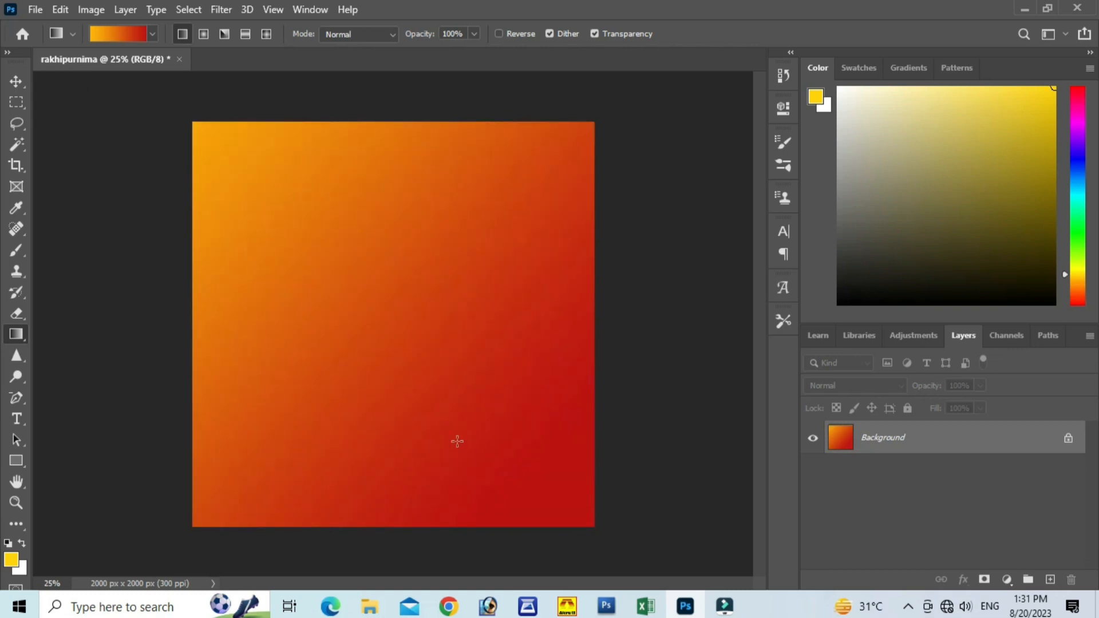
click(16, 82)
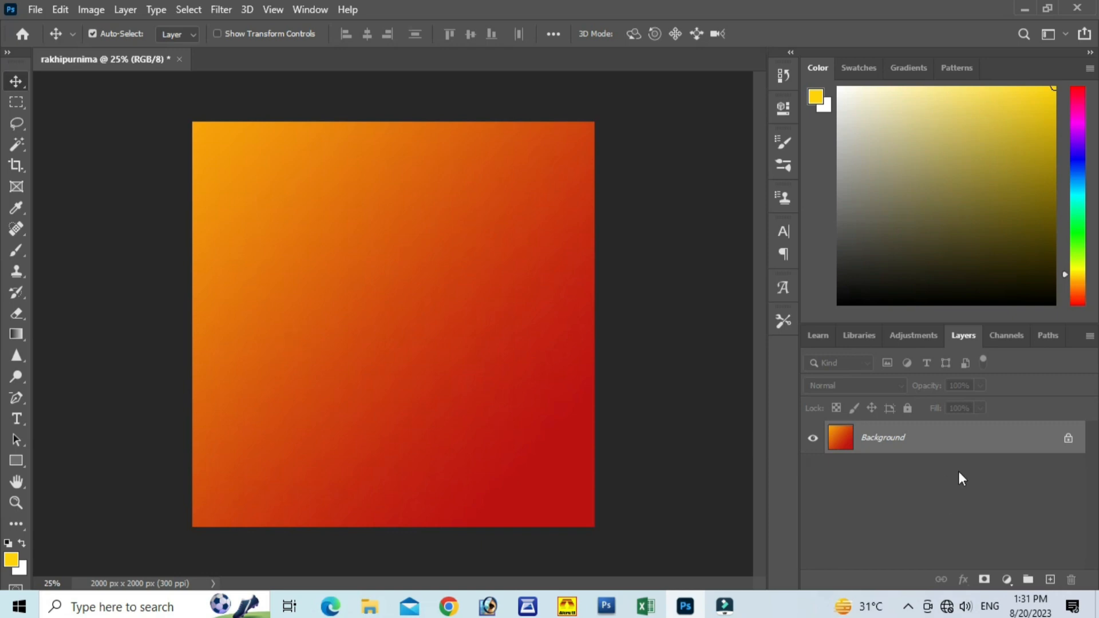
Step: Duplicate the Background layer and set the copy's blend mode to Lighten
key(ctrl+j)
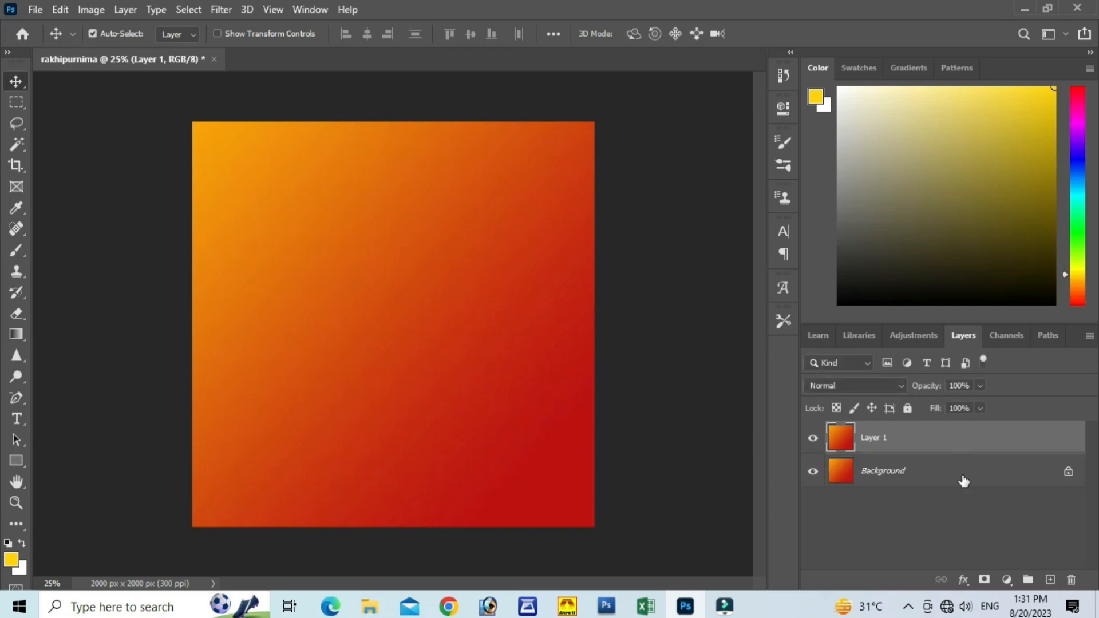
click(865, 385)
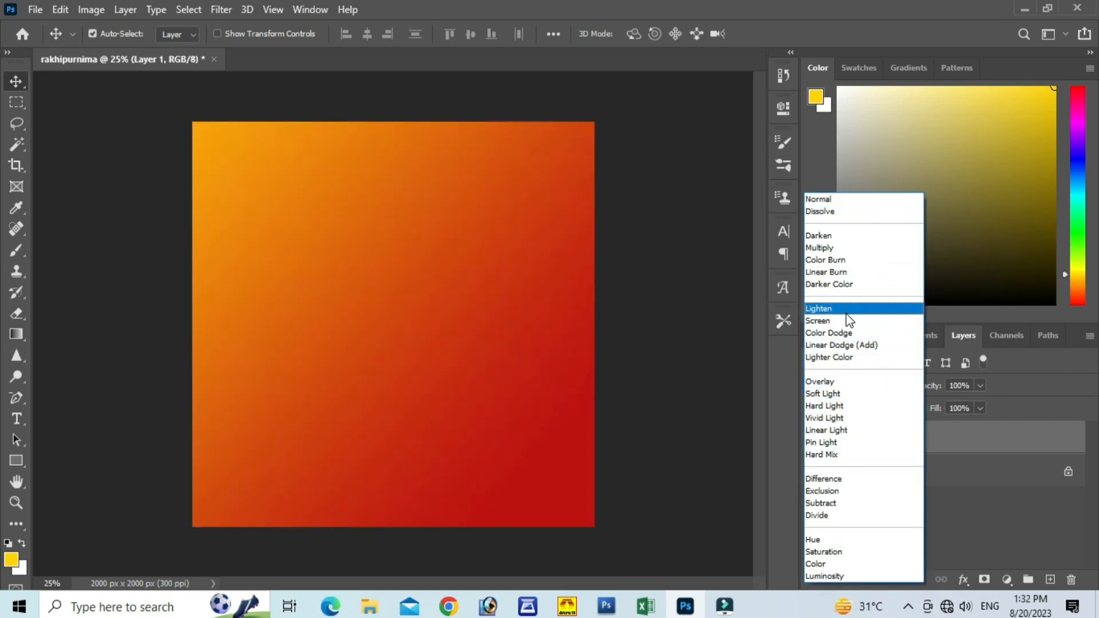
click(849, 309)
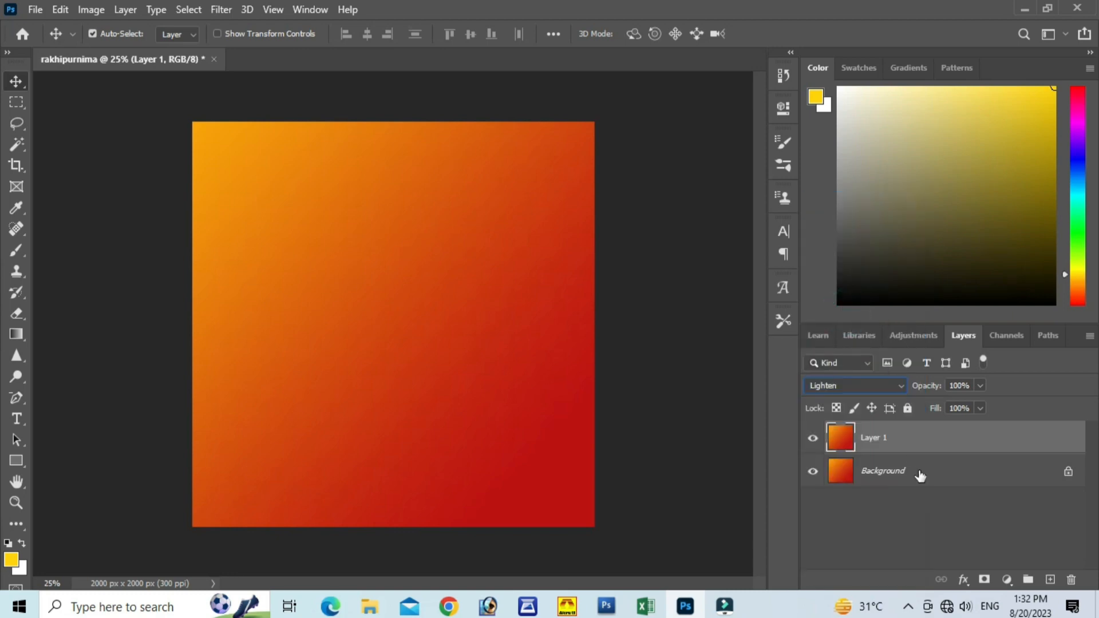
Step: Open the mandala image from the rakhipurnima materials folder on the Desktop
click(32, 10)
click(50, 38)
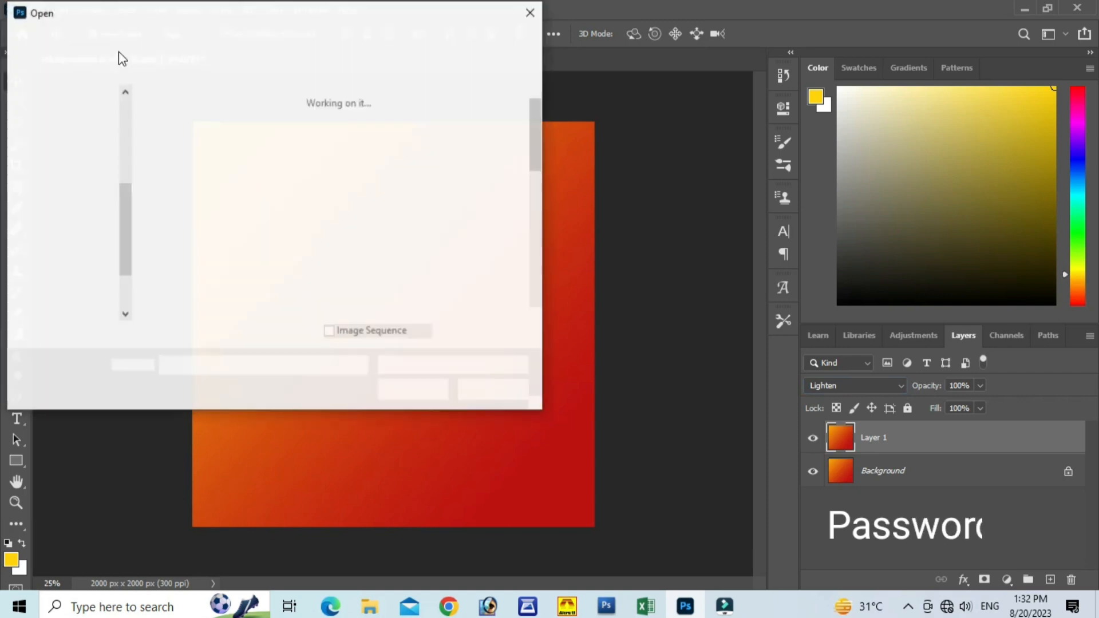
scroll(455, 108, down, 2)
scroll(456, 108, up, 2)
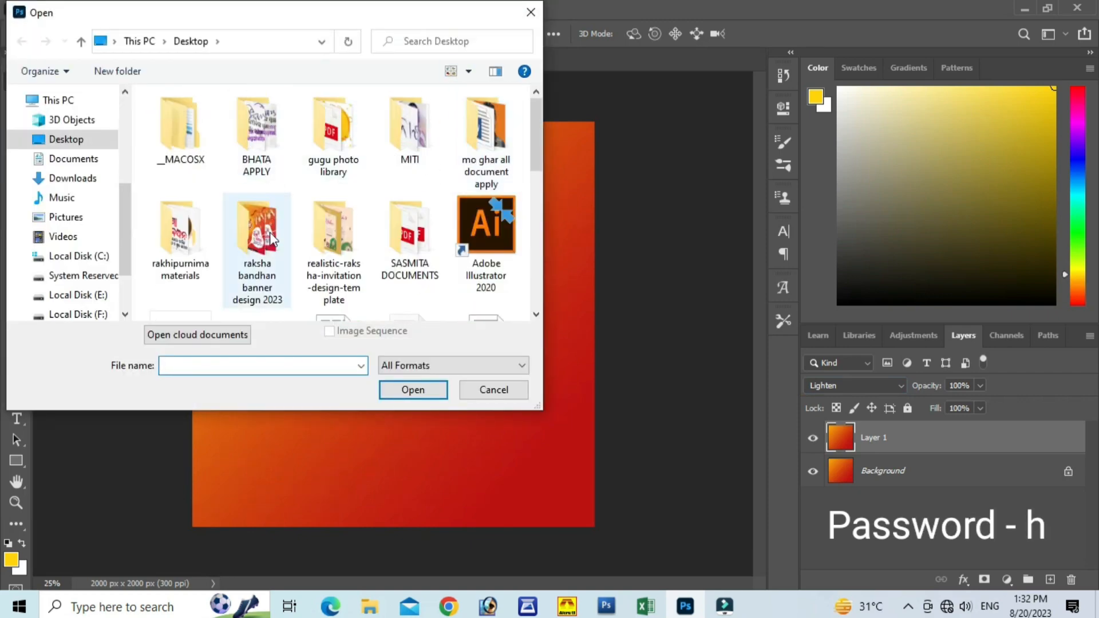
double_click(182, 233)
click(182, 233)
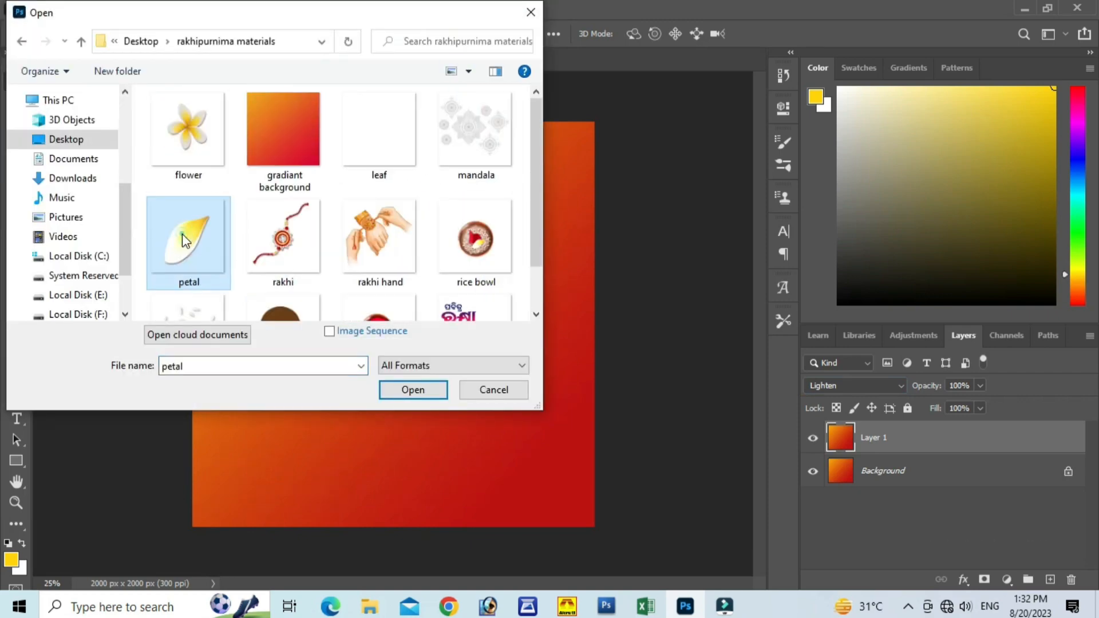
scroll(343, 206, down, 1)
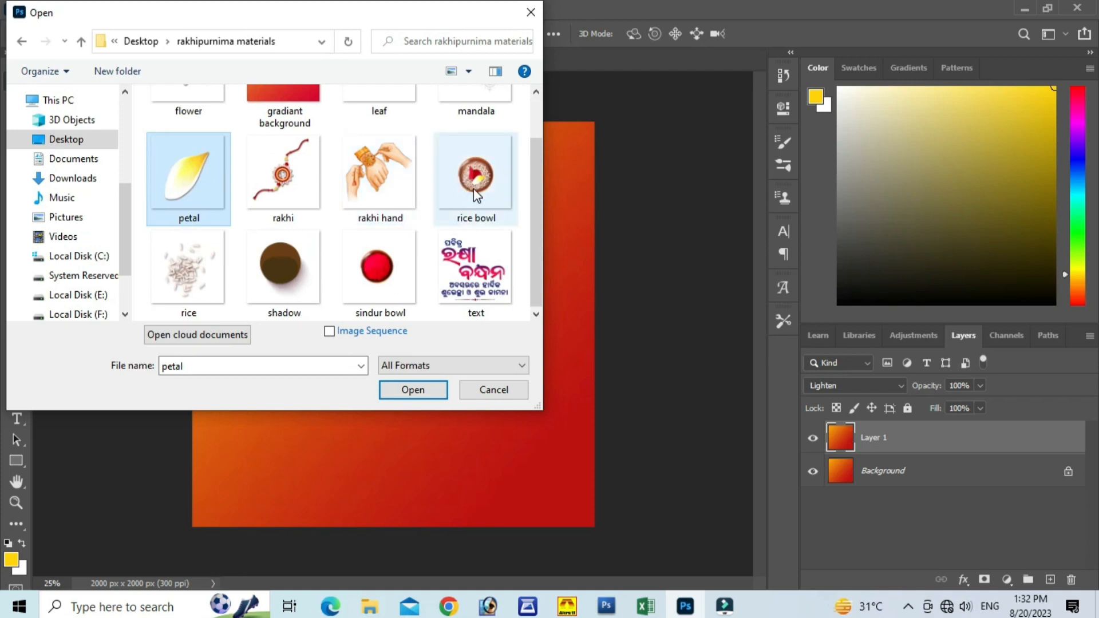
scroll(241, 194, up, 1)
scroll(344, 183, down, 1)
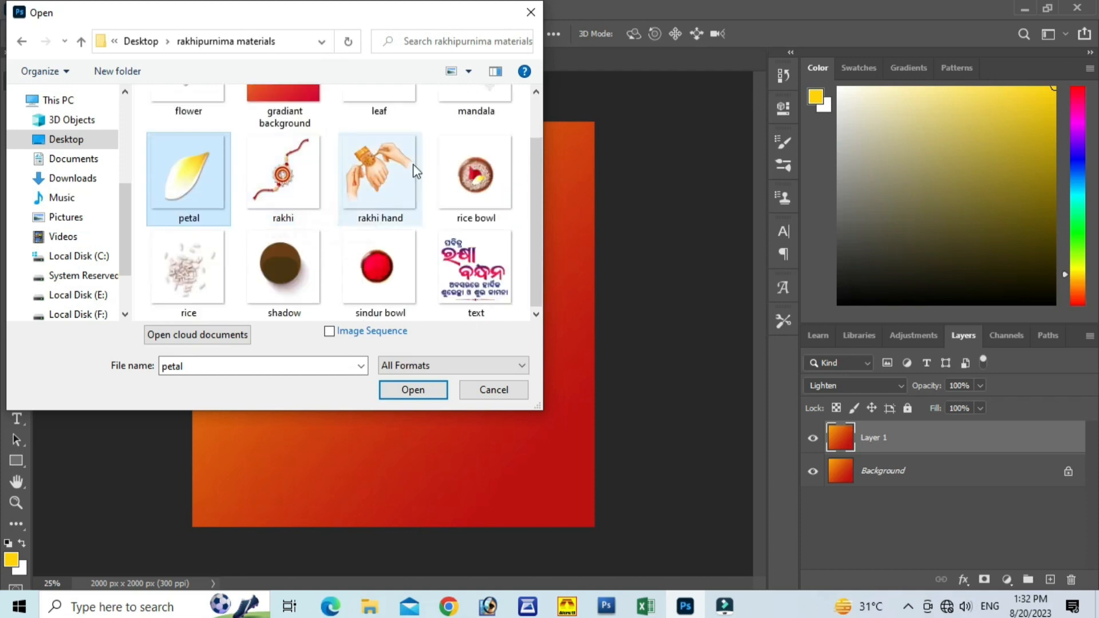
scroll(423, 169, up, 1)
click(463, 135)
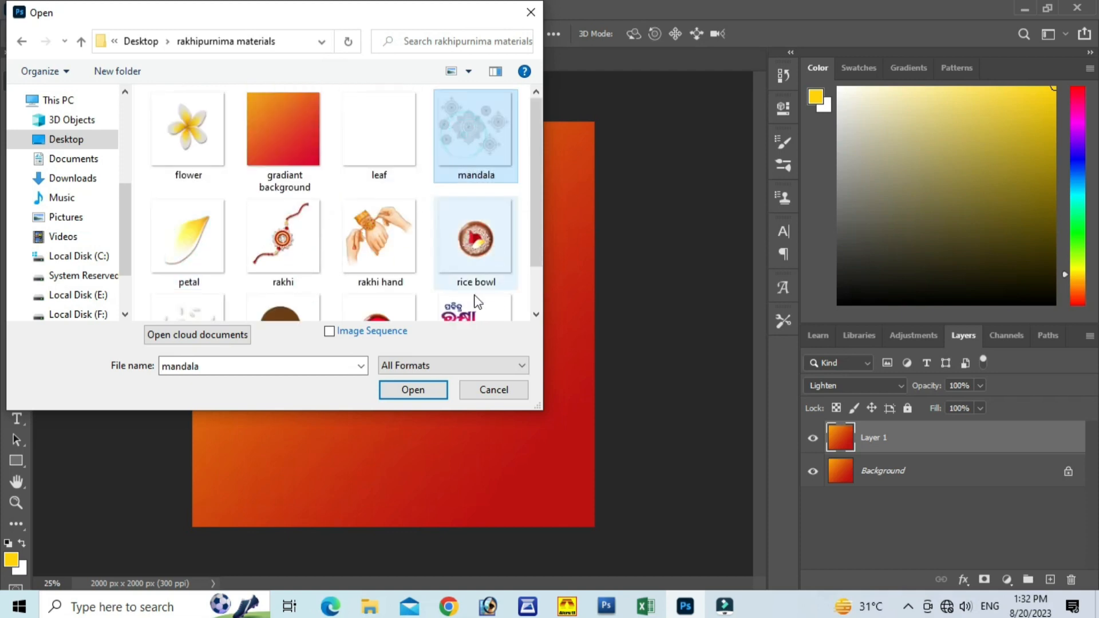
click(424, 393)
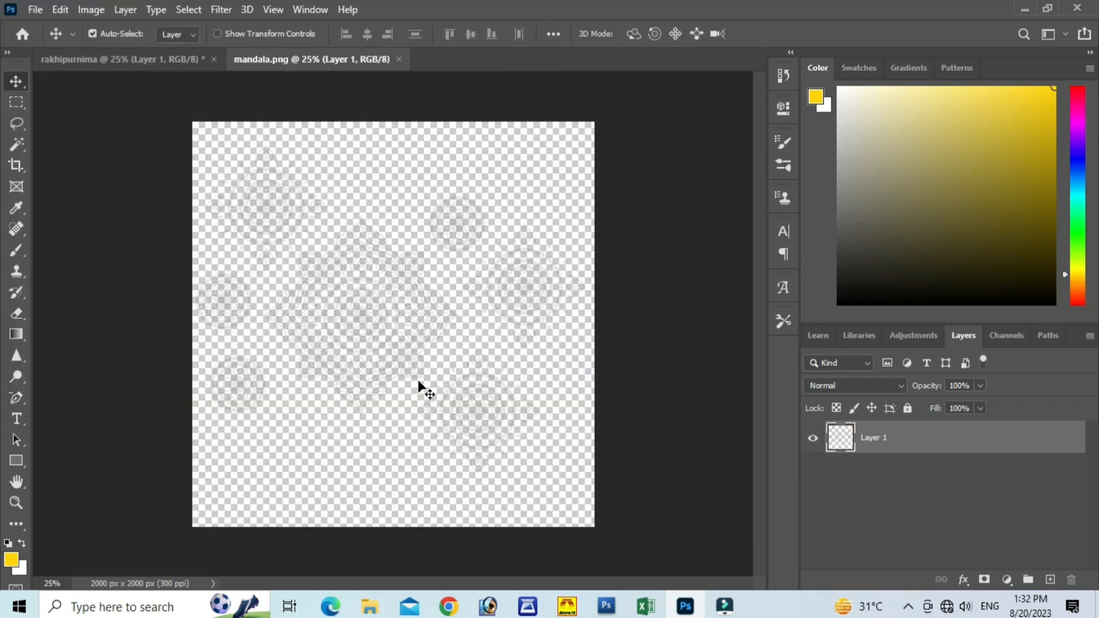
Step: Copy the entire mandala image, close its document, and paste it into the rakhipurnima document as a new layer
key(ctrl+a)
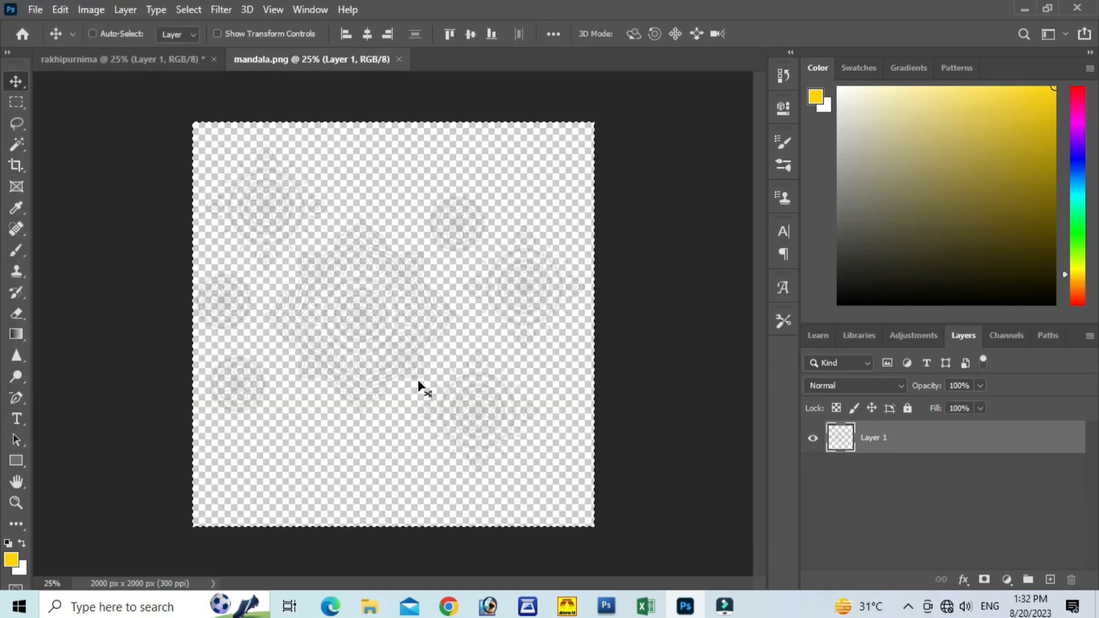
click(398, 59)
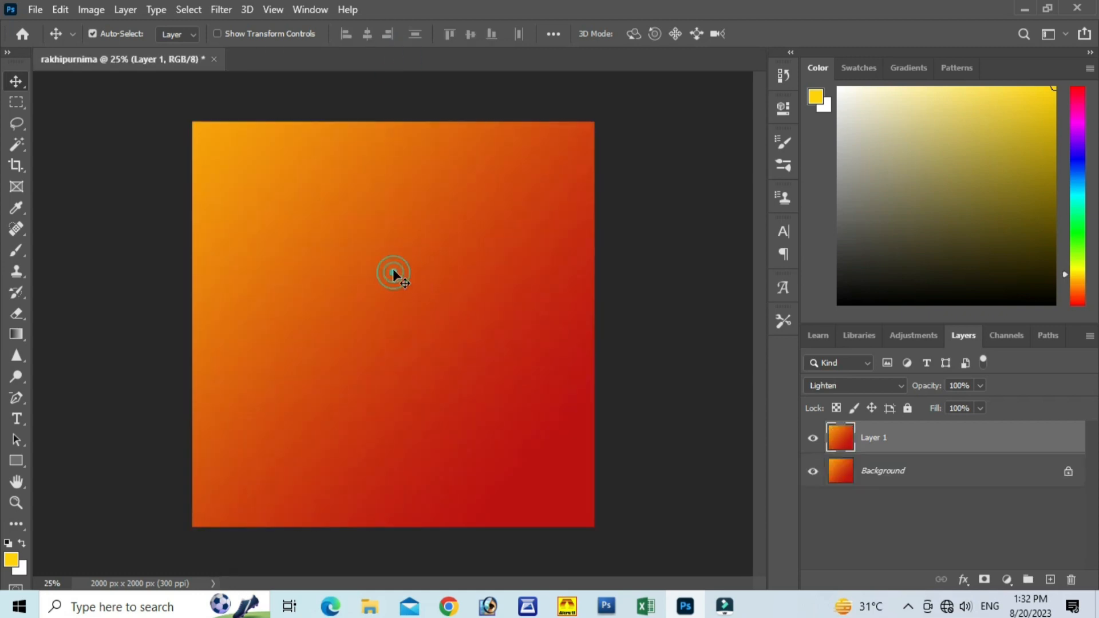
key(ctrl+v)
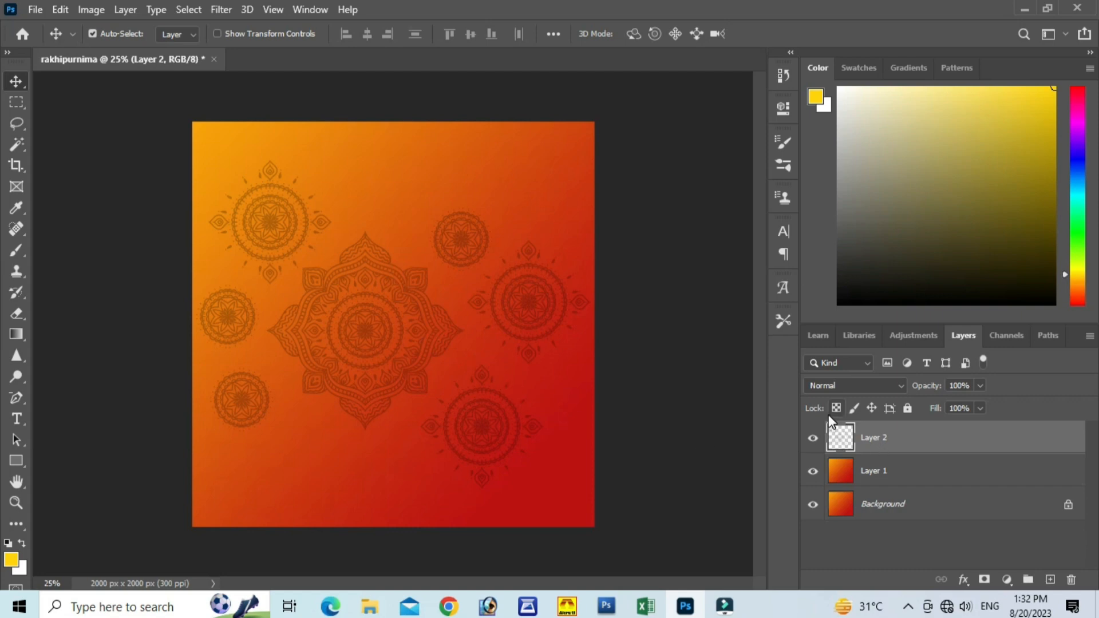
Step: Scale the pasted mandala layer to about 110% and shift it toward the canvas's upper left, cropping its left-hand mandalas
key(ctrl+t)
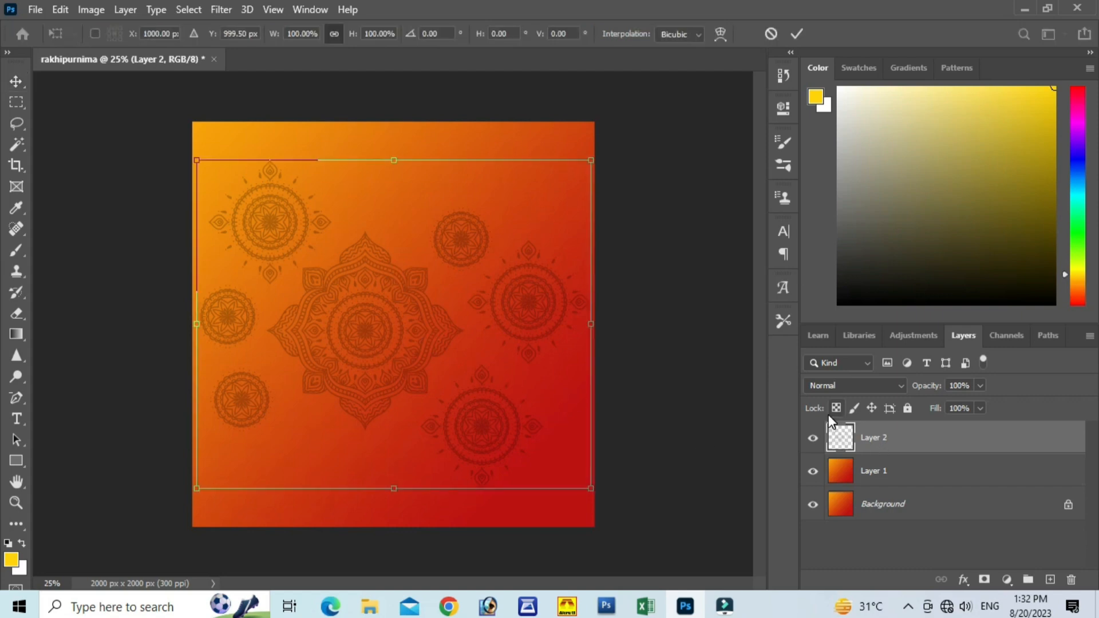
drag(510, 337, 457, 309)
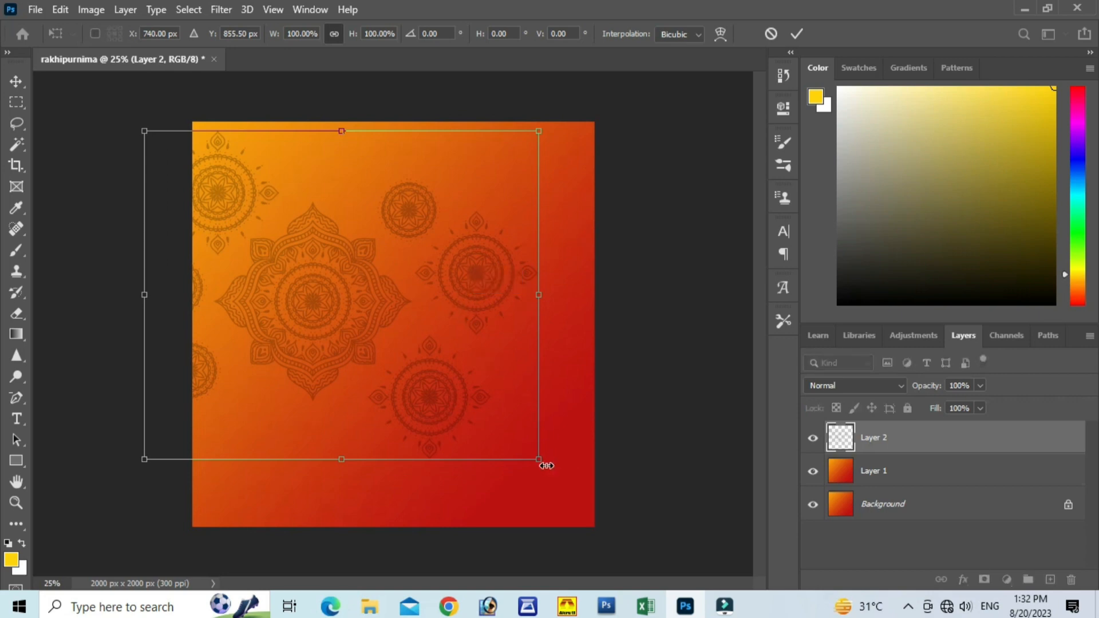
drag(543, 462, 581, 492)
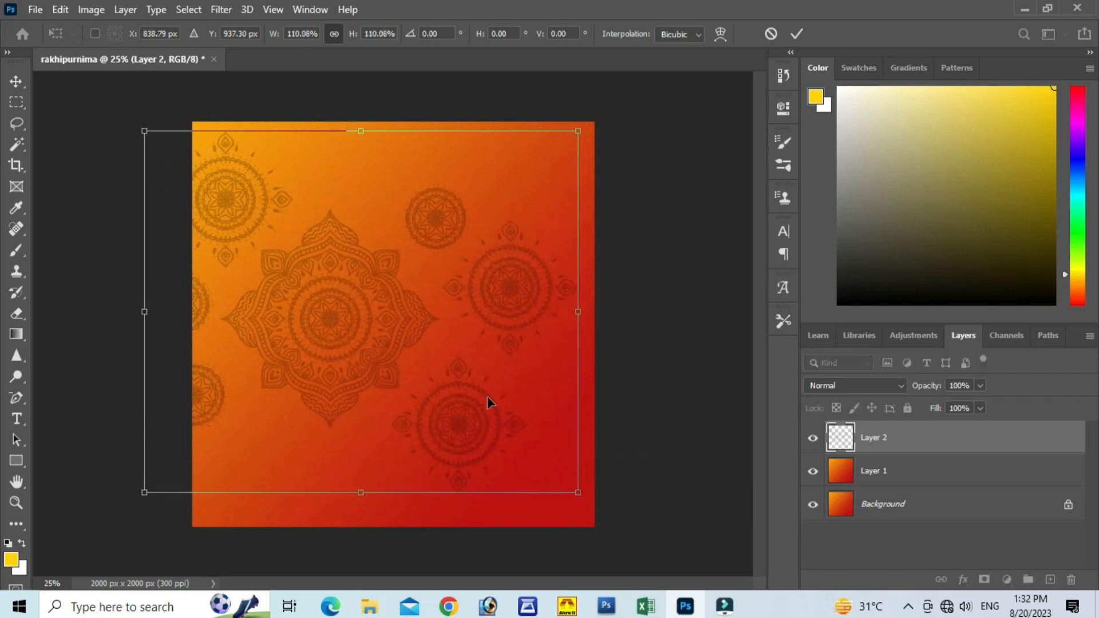
drag(488, 400, 485, 365)
click(797, 35)
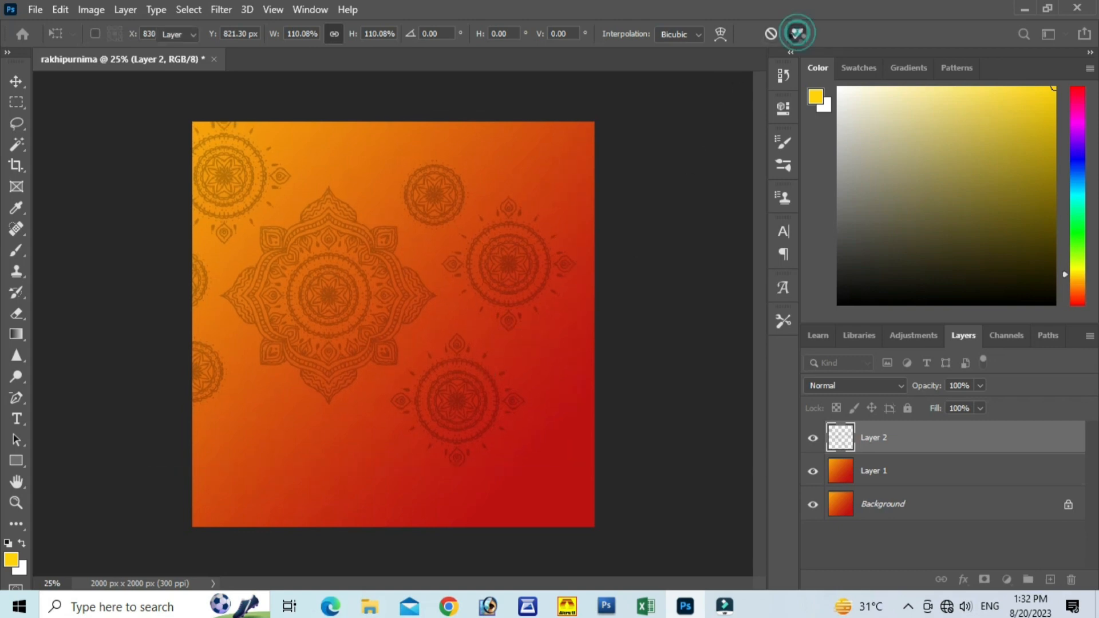
click(863, 387)
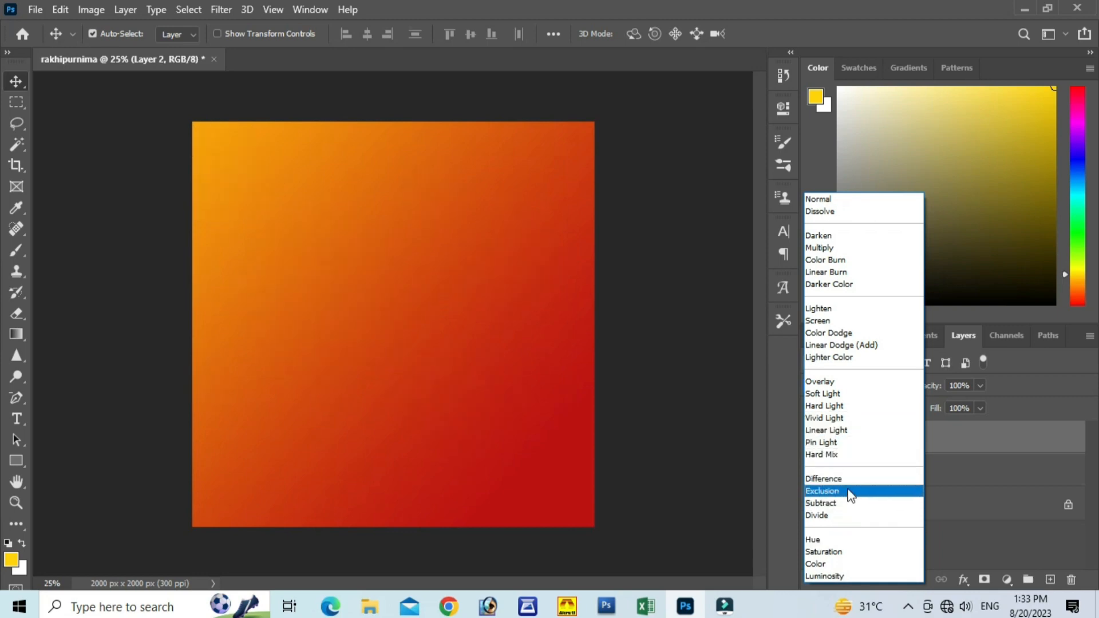
click(971, 465)
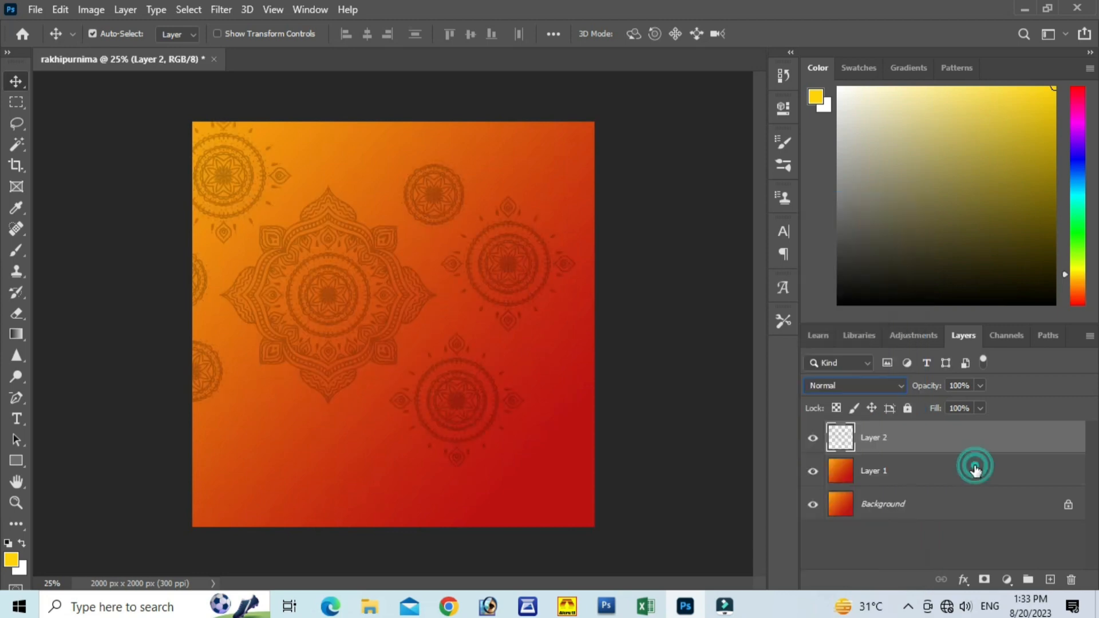
click(832, 383)
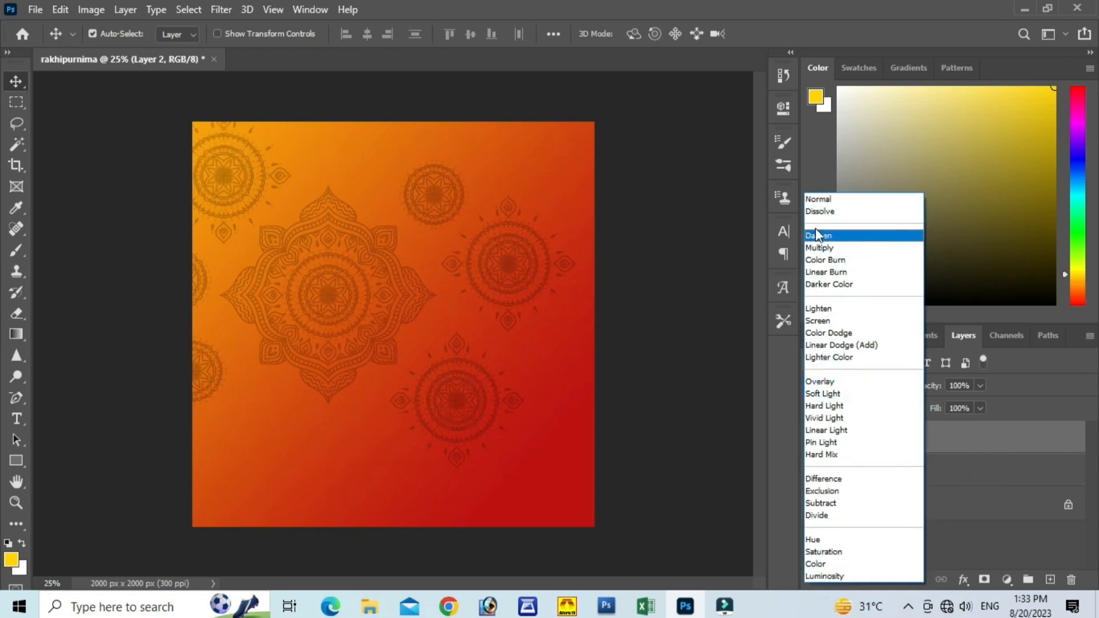
click(815, 199)
Step: Add a Color Overlay style in white (ffffff) to the mandala layer, Layer 2, at Normal blend mode and 100% opacity
double_click(904, 443)
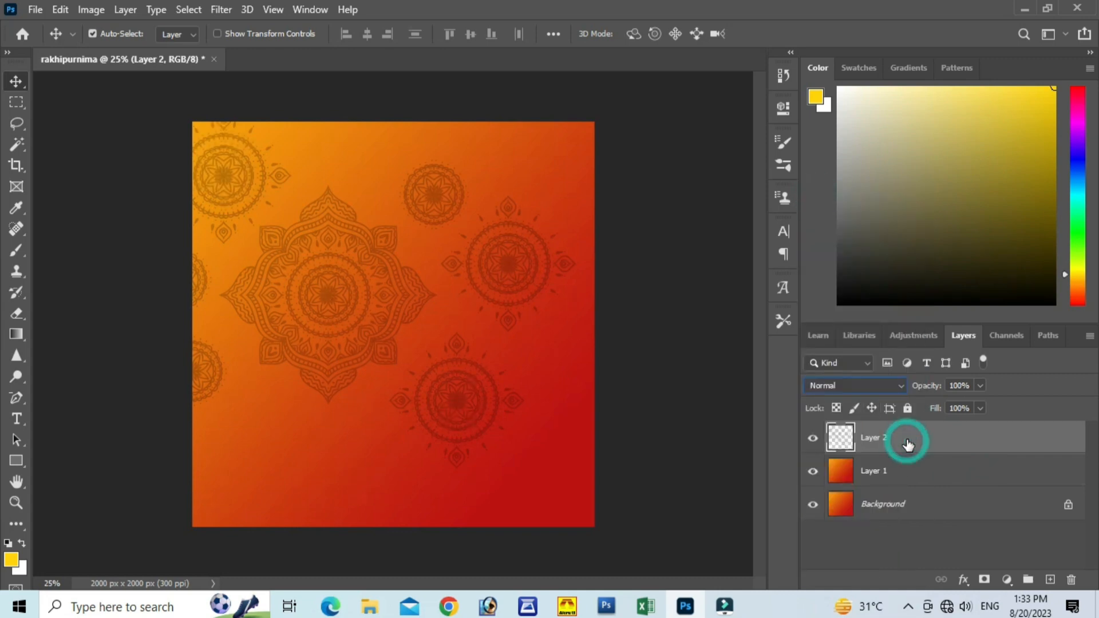
click(489, 409)
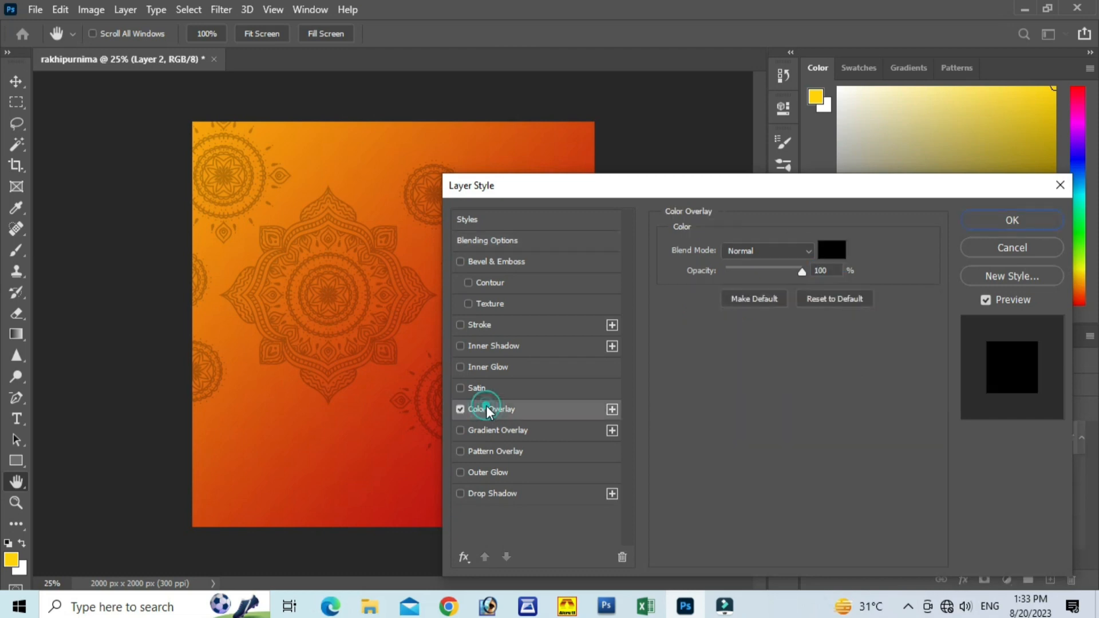
click(824, 252)
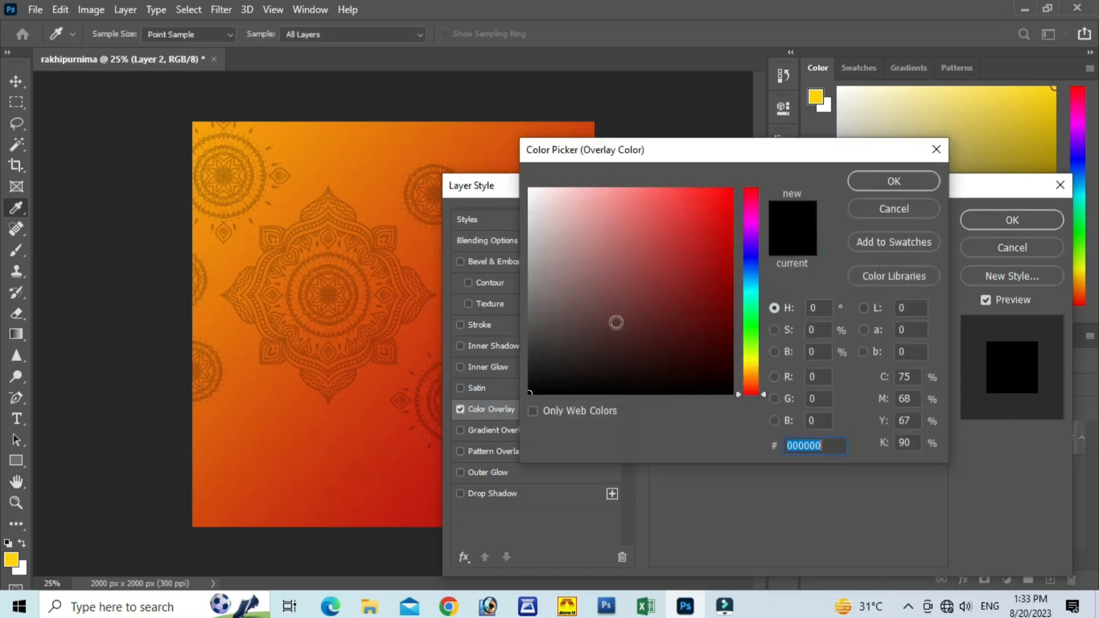
click(286, 425)
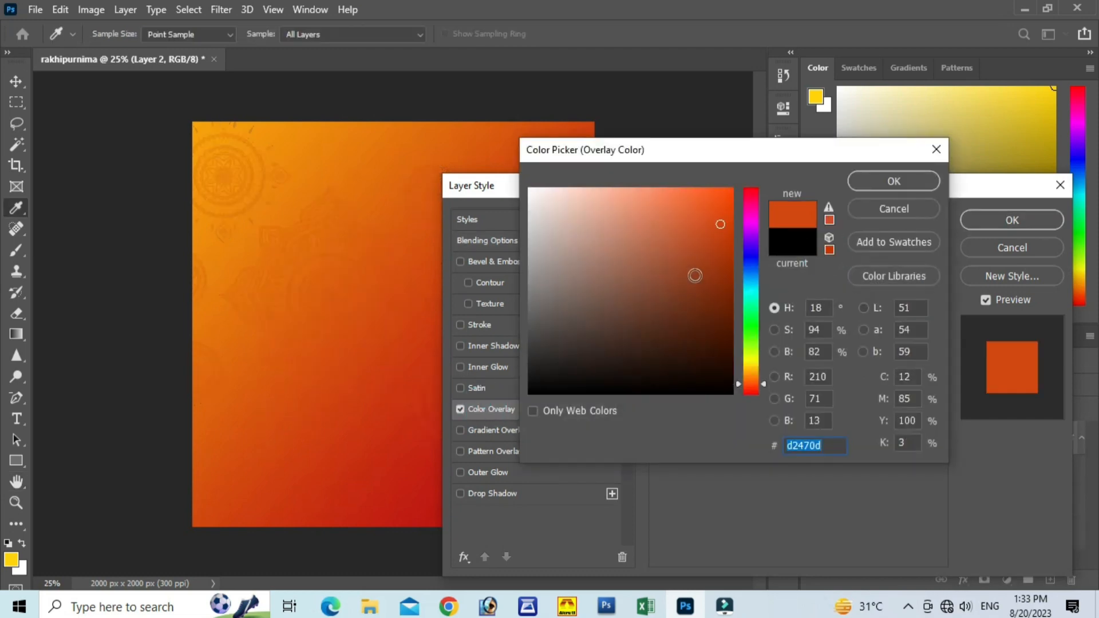
mouse_move(679, 229)
mouse_down()
mouse_move(550, 209)
mouse_move(529, 188)
mouse_up()
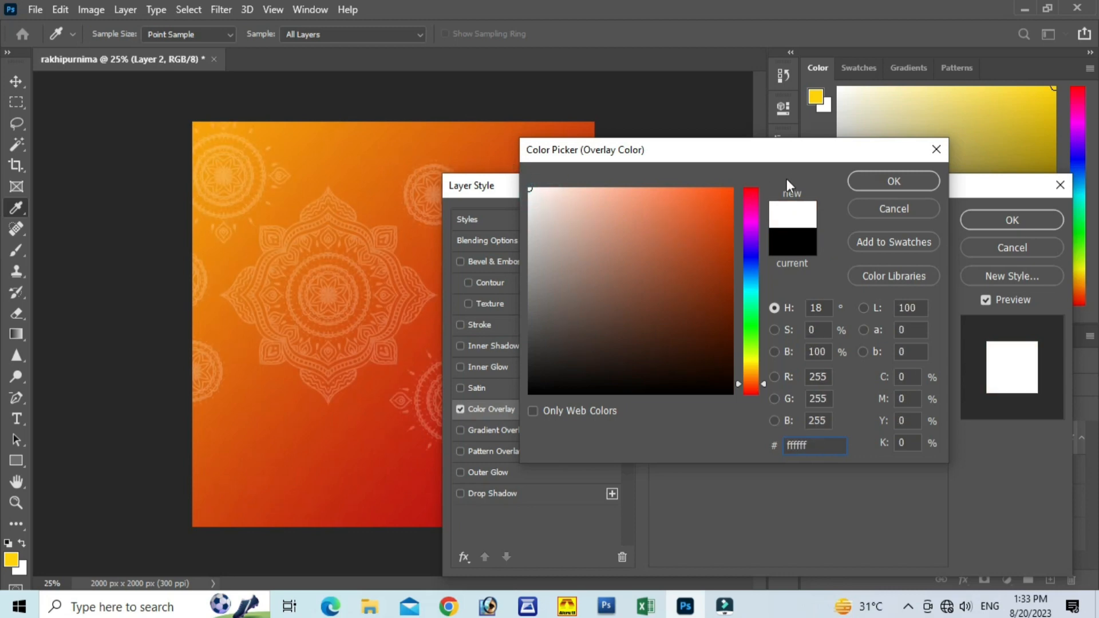
click(886, 175)
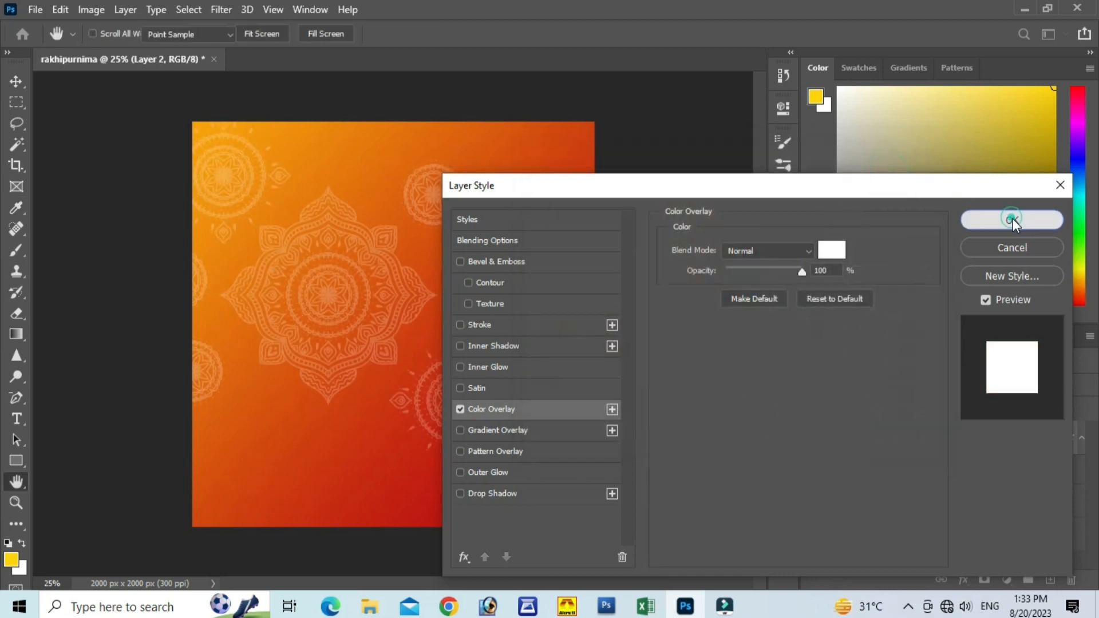
click(1011, 219)
Step: Rasterize the mandala layer's style and set the layer's blend mode to Overlay
right_click(936, 447)
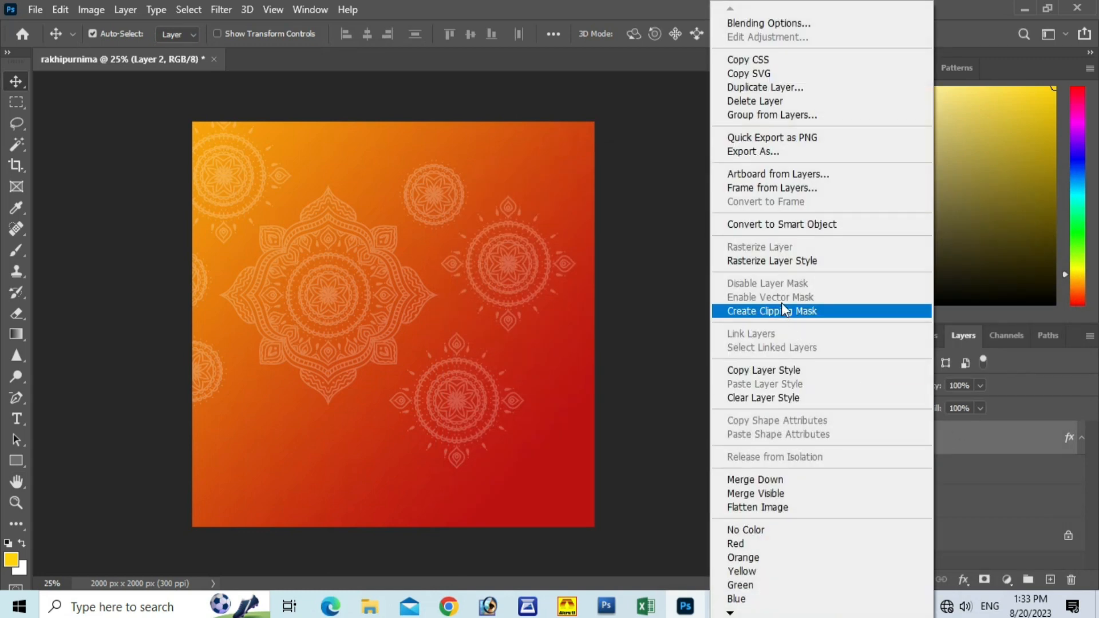
click(774, 262)
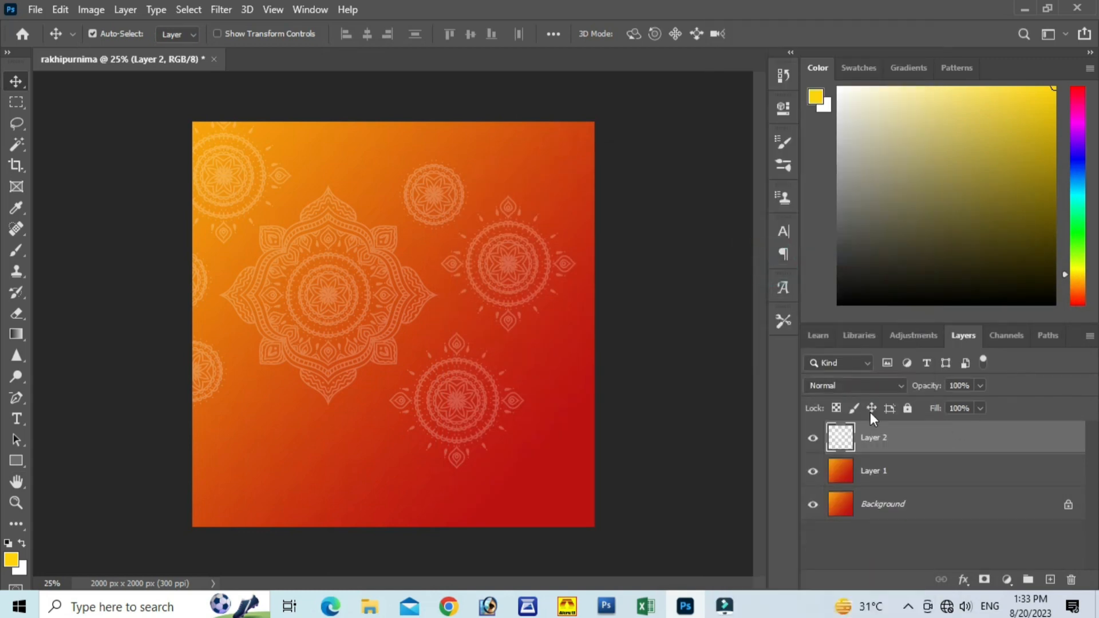
click(857, 386)
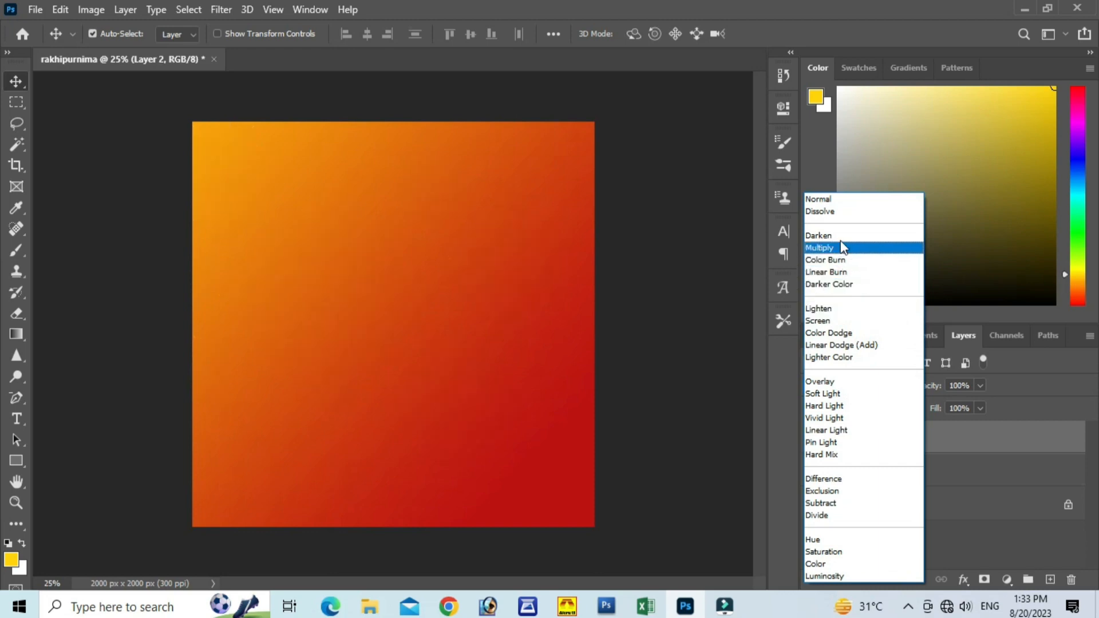
click(843, 387)
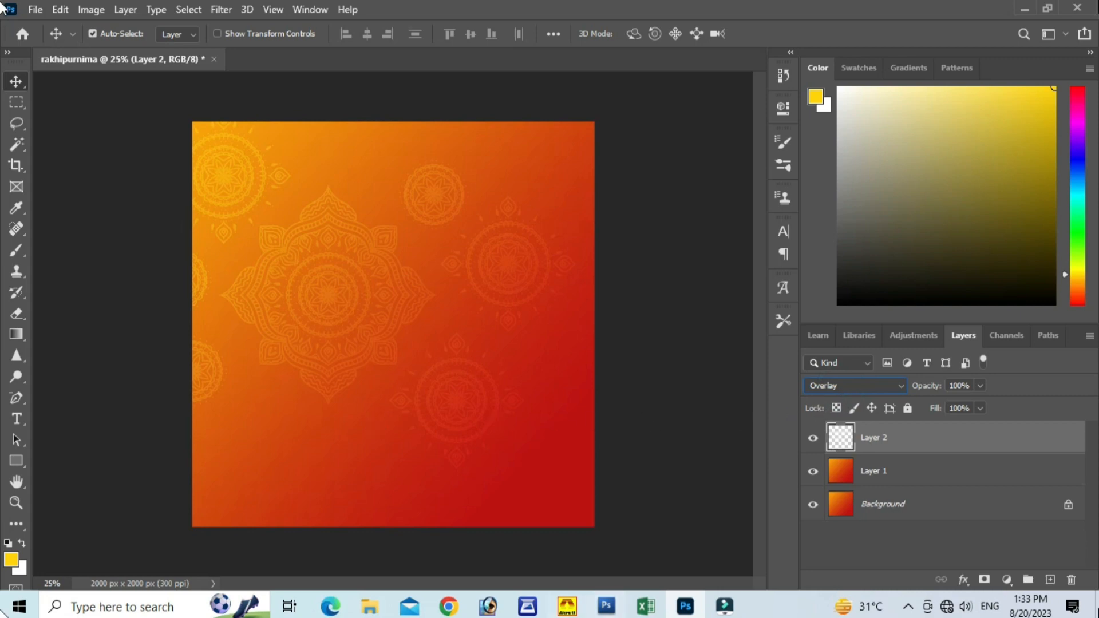
Step: Nudge the mandala layer slightly left and down, to about X 819 px, Y 837.5 px
key(ctrl+t)
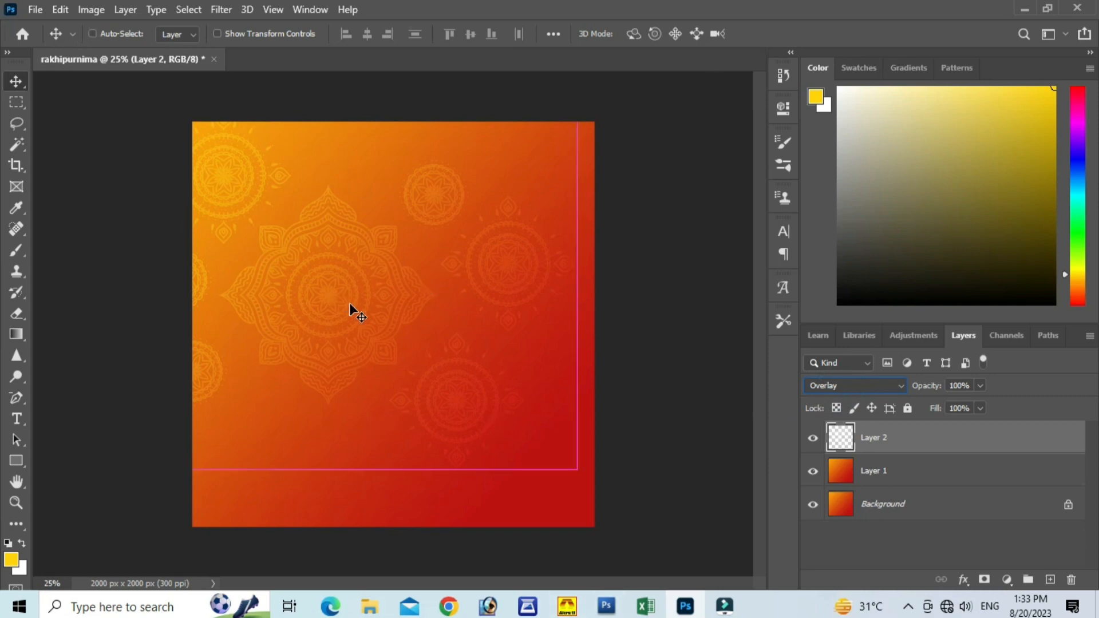
mouse_move(335, 325)
mouse_down()
mouse_move(366, 324)
mouse_move(340, 314)
mouse_move(347, 329)
mouse_up()
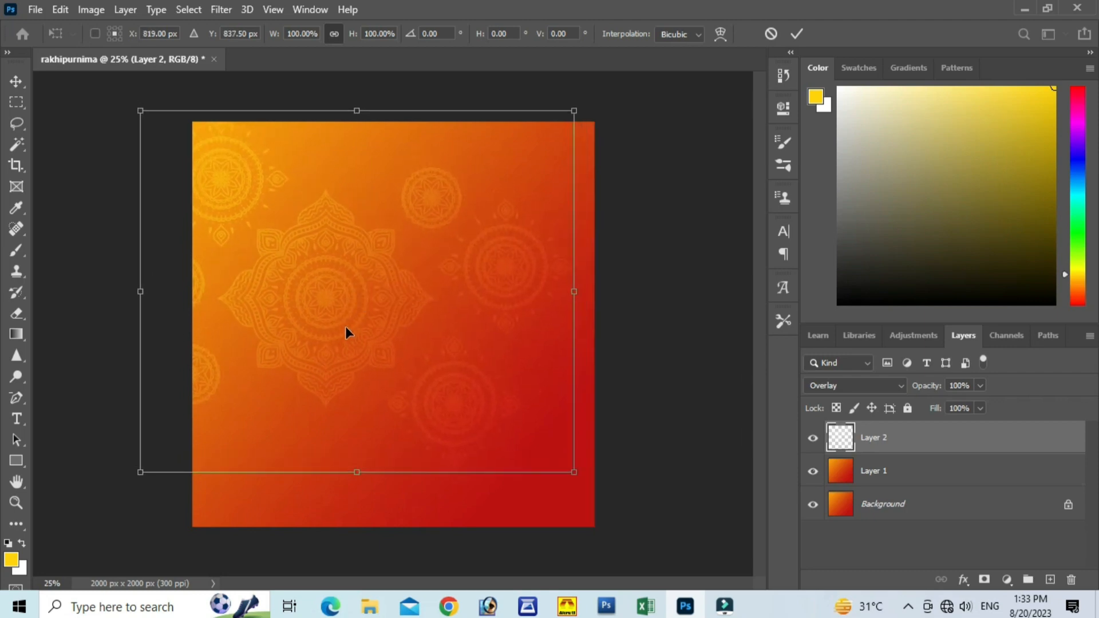
click(794, 35)
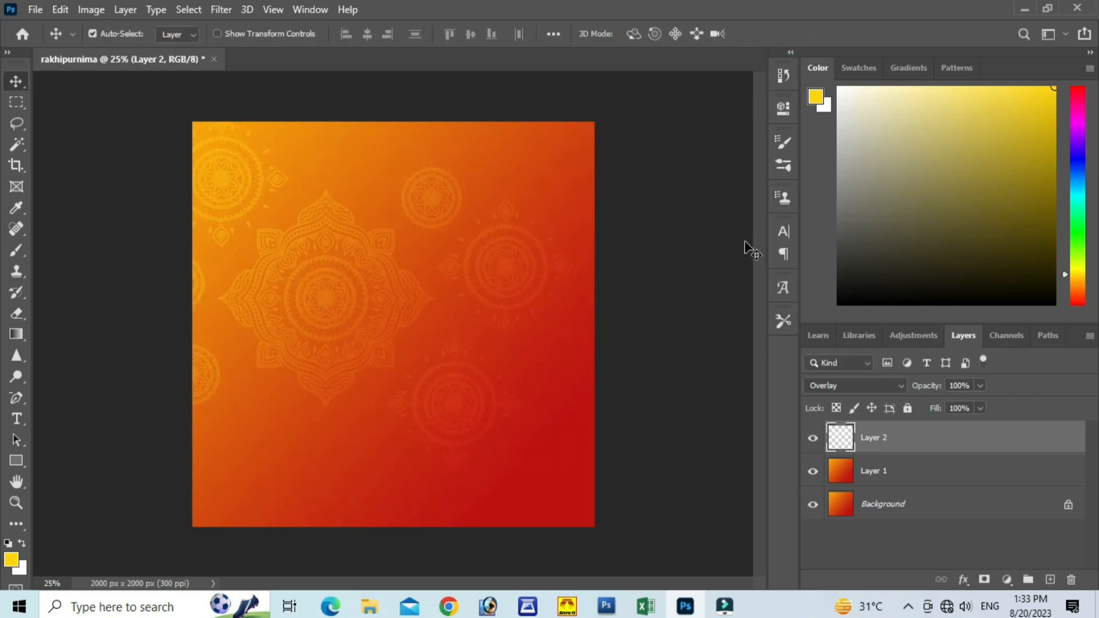
Step: Duplicate the mandala layer, scale the copy to about 62%, and place it at the canvas's lower-right corner, running off the bottom edge
key(ctrl+j)
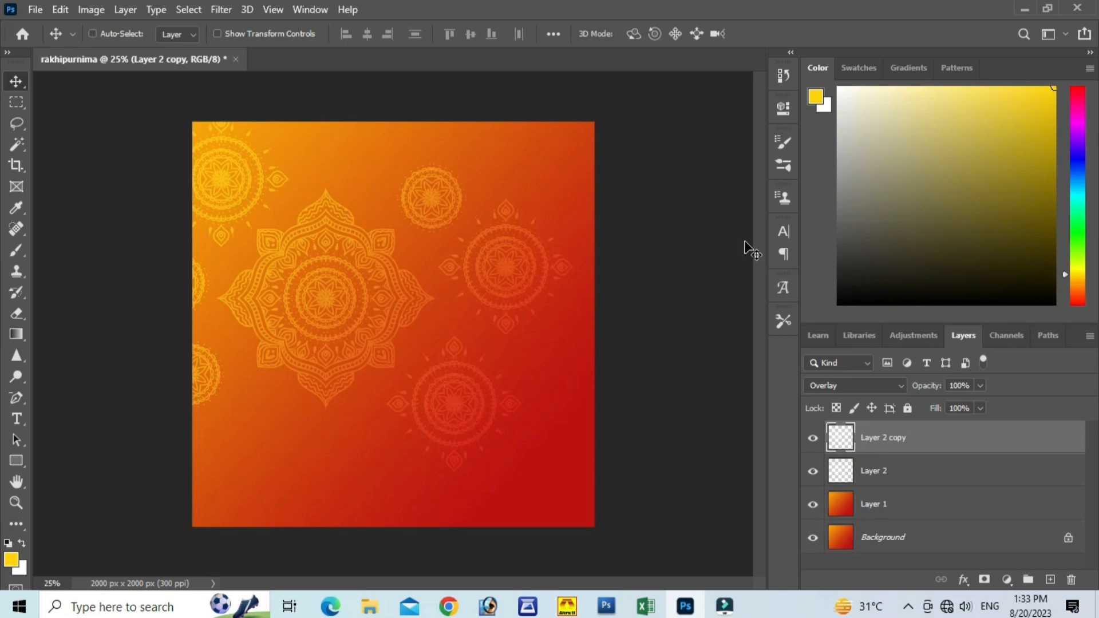
key(ctrl+t)
drag(447, 328, 510, 420)
drag(607, 511, 437, 355)
drag(405, 297, 507, 504)
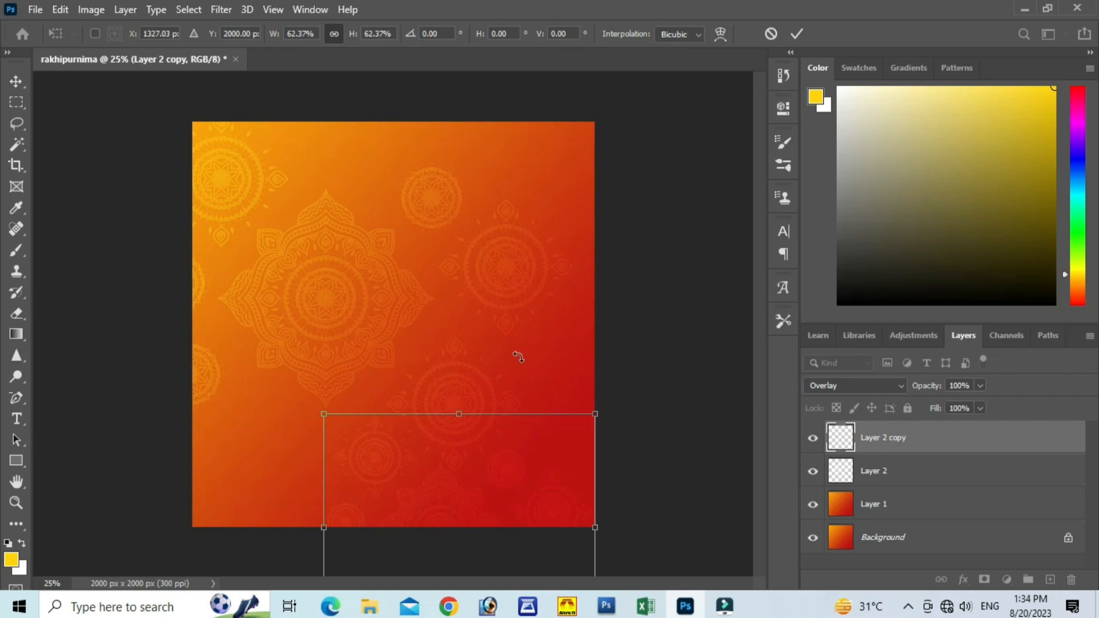
click(793, 34)
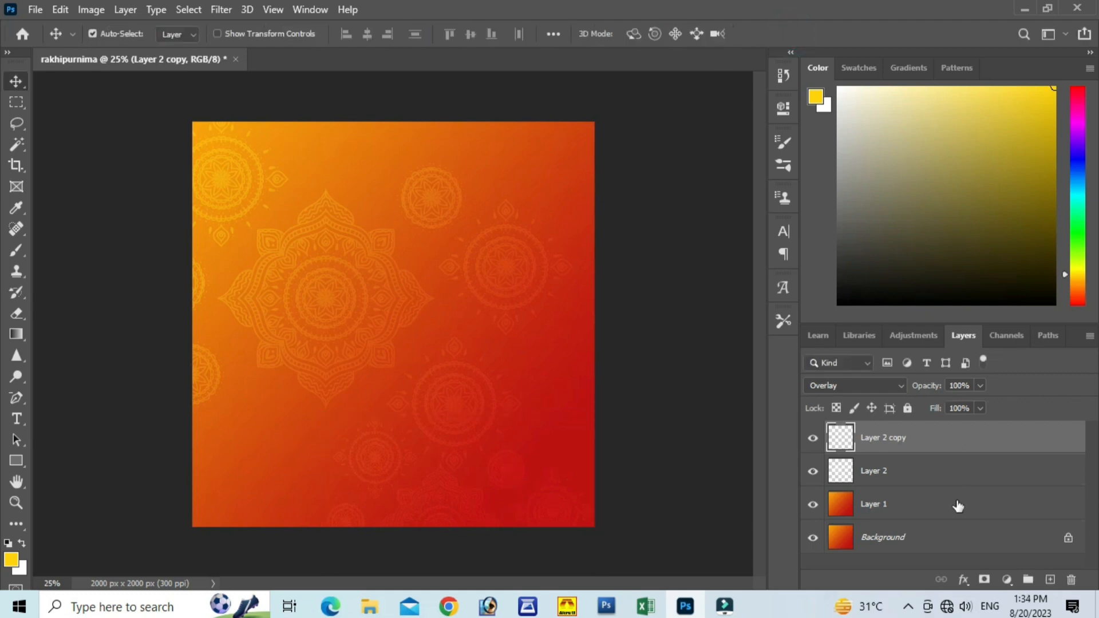
Step: Move the original mandala layer, Layer 2, up and slightly right to about X 843 px, Y 761.5 px
click(913, 479)
key(ctrl+t)
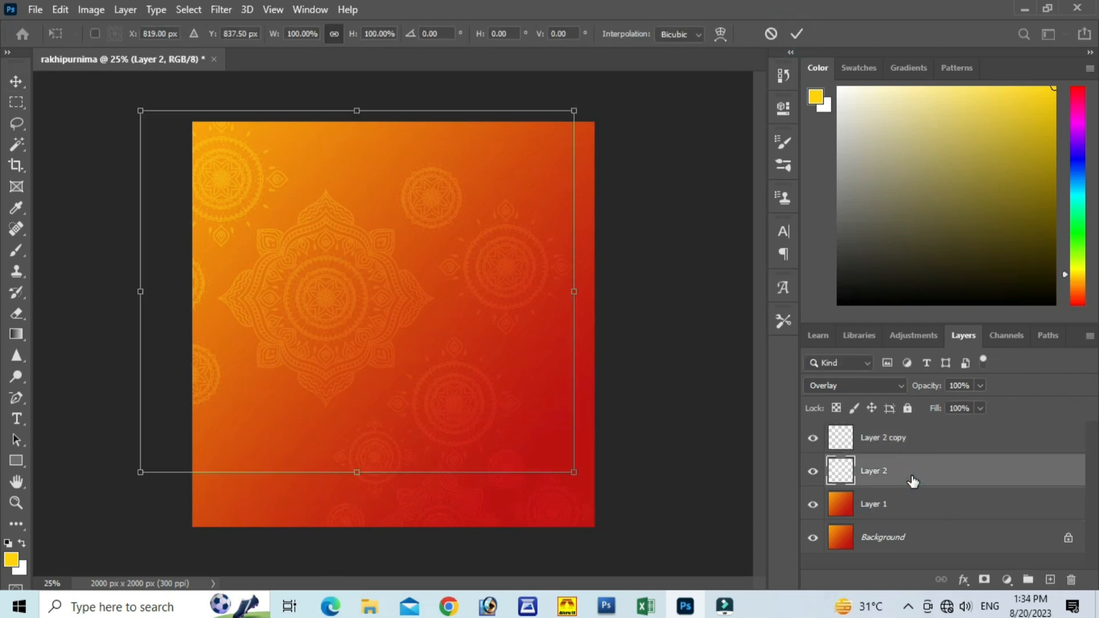
drag(527, 369, 531, 352)
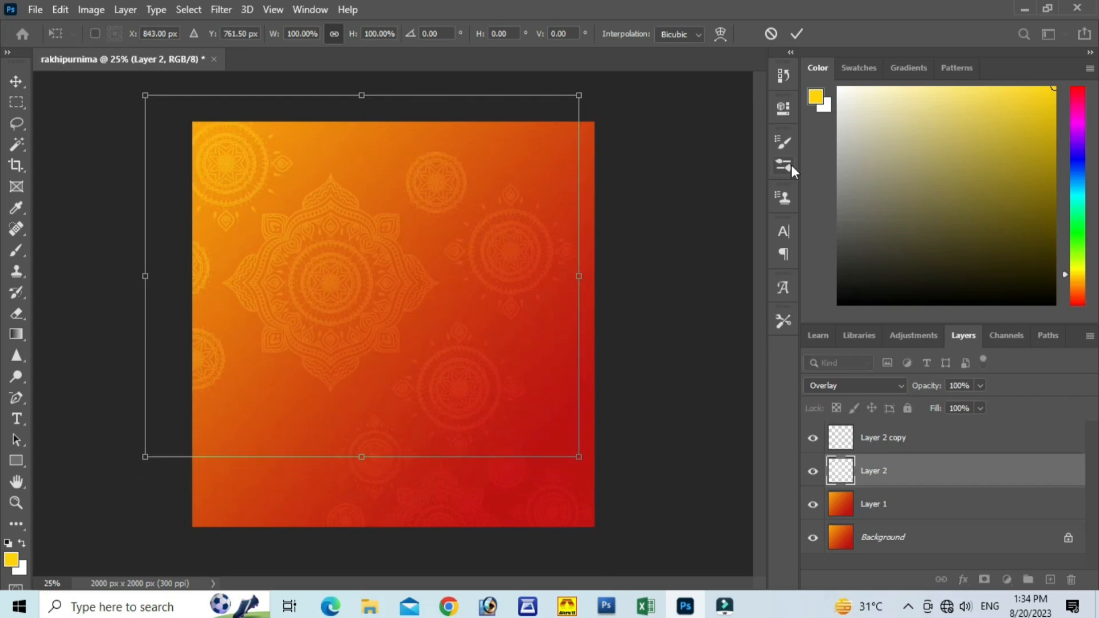
click(798, 34)
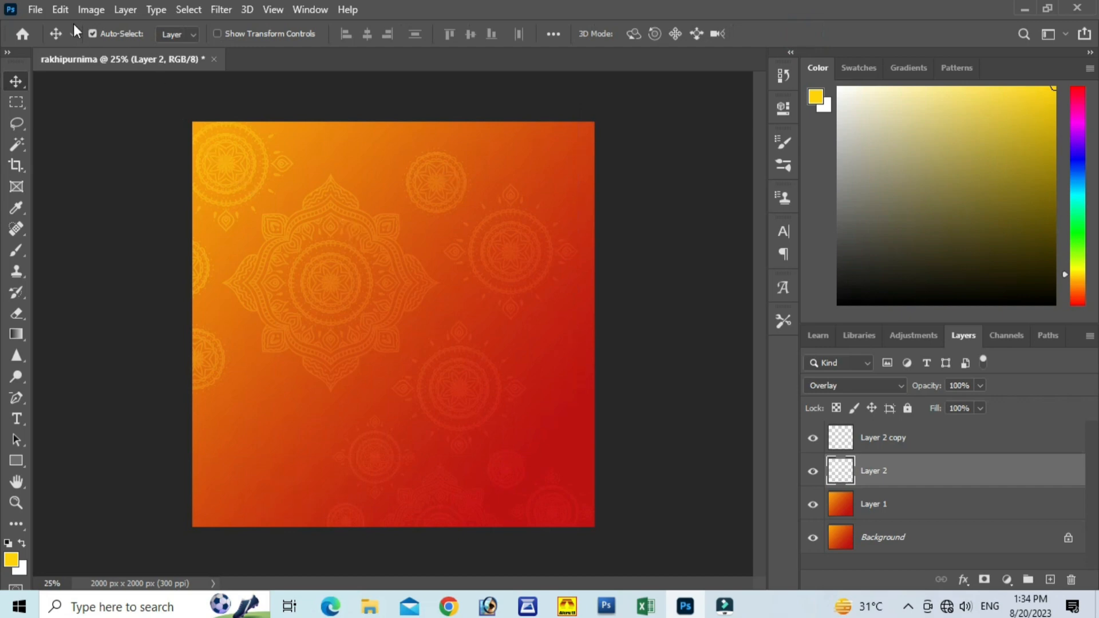
Step: Open the rakhi image from the rakhipurnima materials folder
click(35, 10)
click(47, 42)
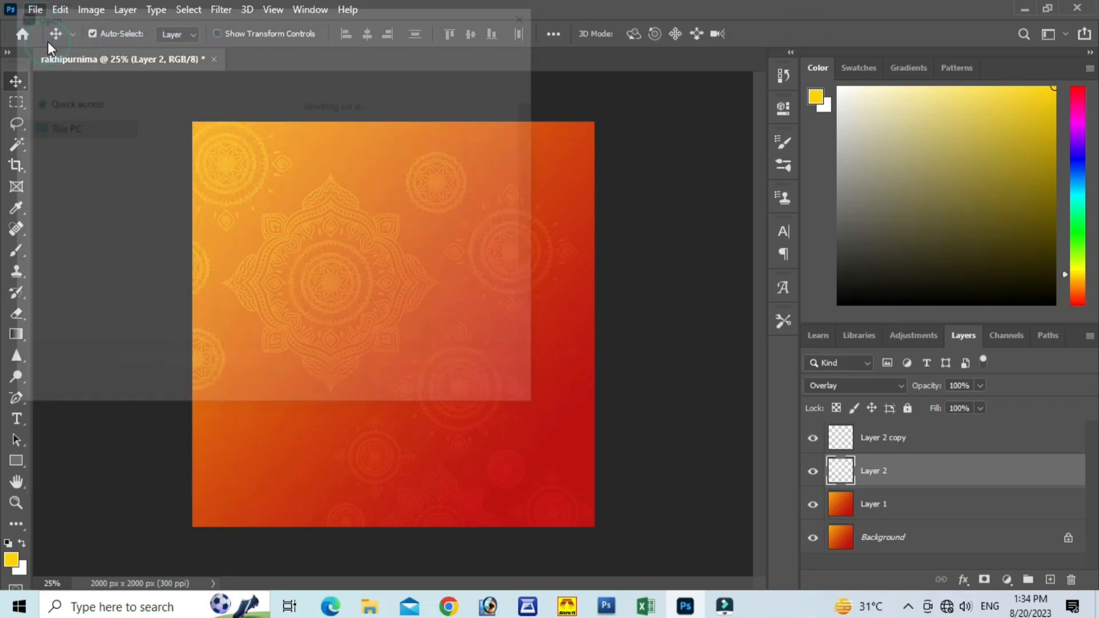
scroll(345, 221, down, 1)
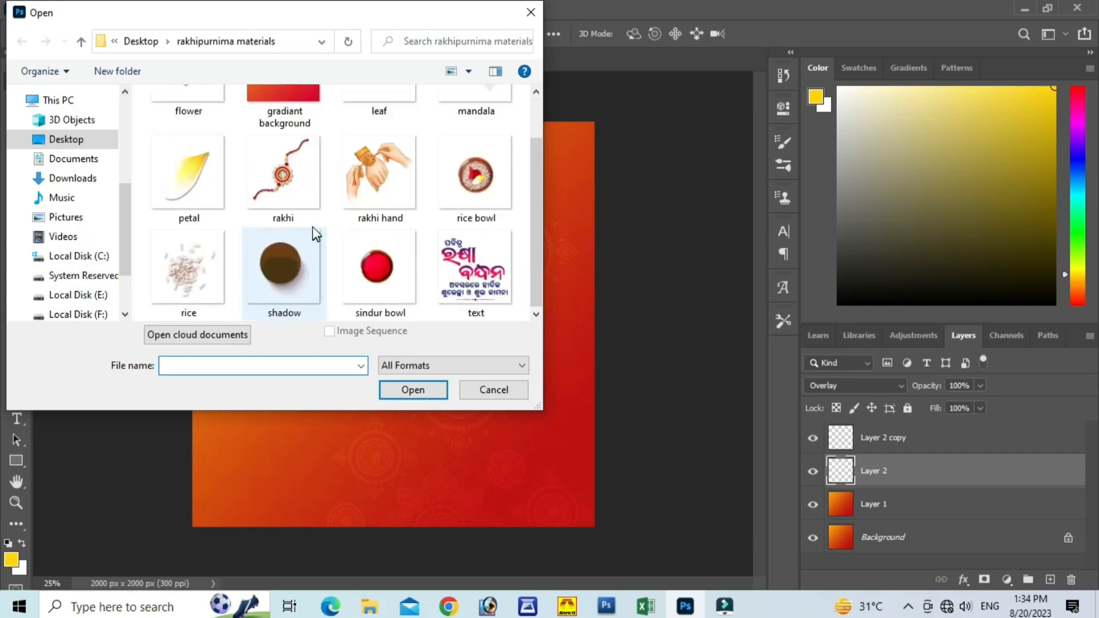
click(287, 183)
click(431, 390)
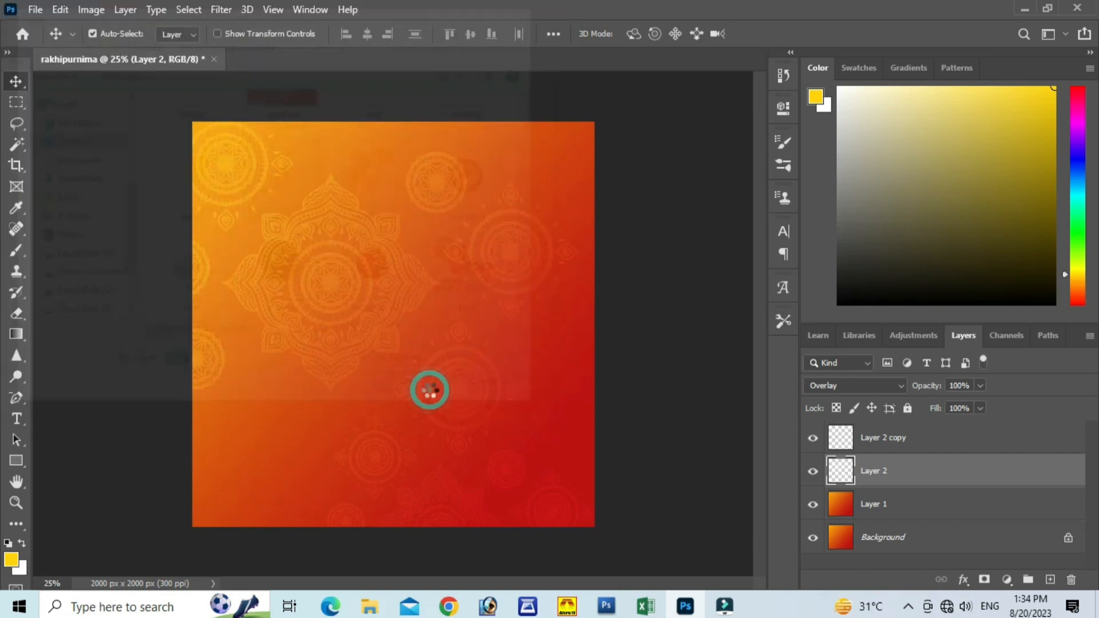
Step: Bring the rakhi into the rakhipurnima document as a new layer above Layer 2, placed against the canvas's upper-left corner
drag(399, 350, 163, 57)
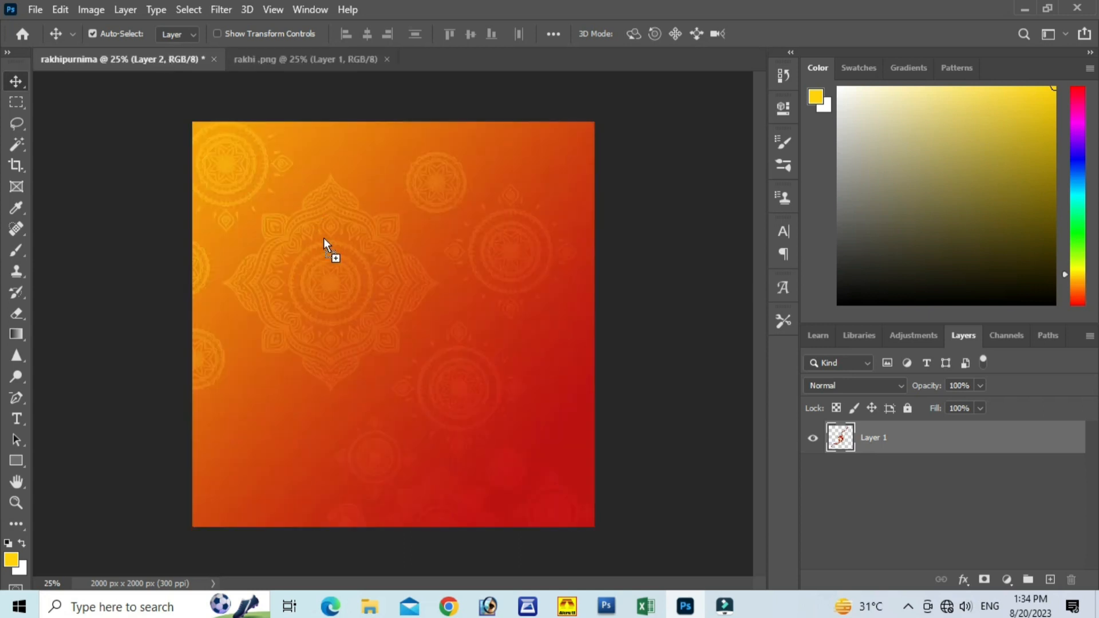
drag(331, 266, 331, 266)
drag(257, 195, 353, 302)
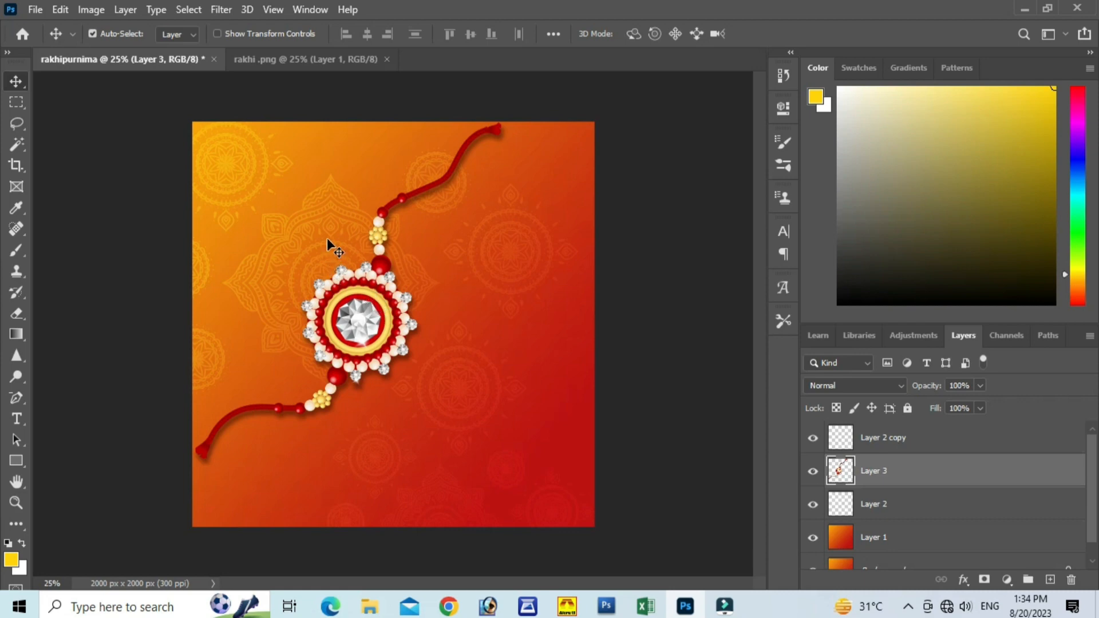
Step: Scale the rakhi layer down to about 81%, keeping its upper-left corner in place
key(ctrl)
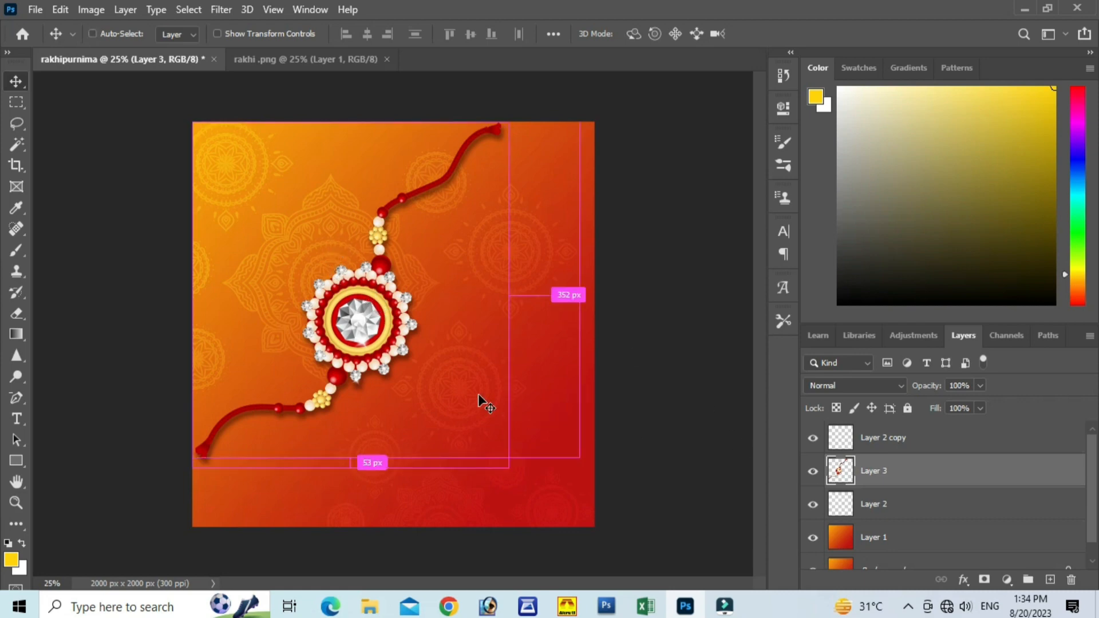
key(ctrl+t)
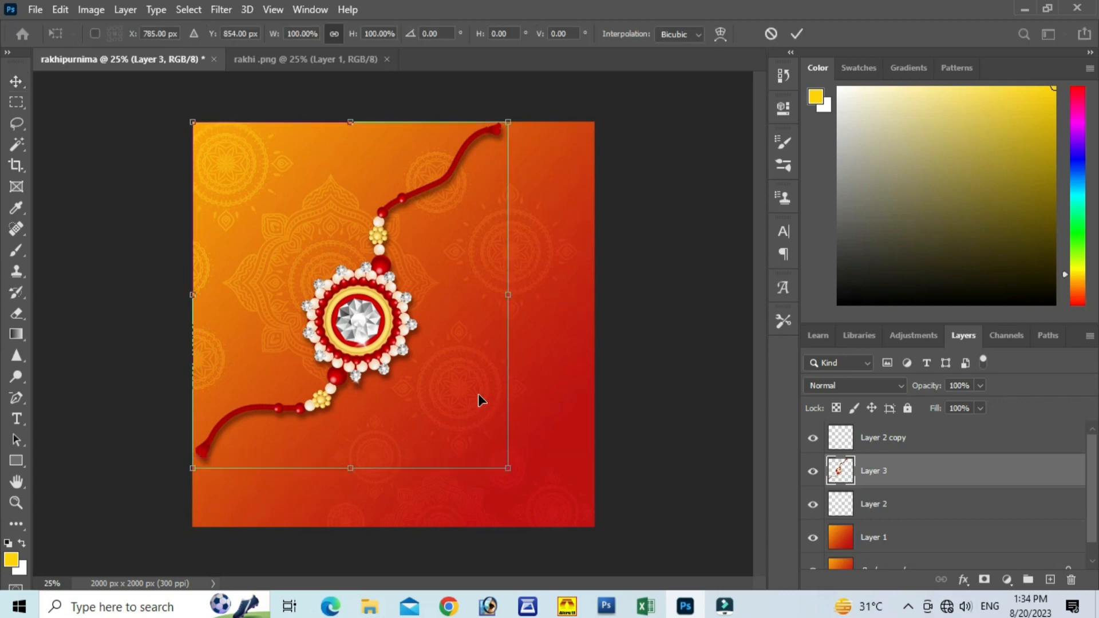
drag(511, 468, 448, 410)
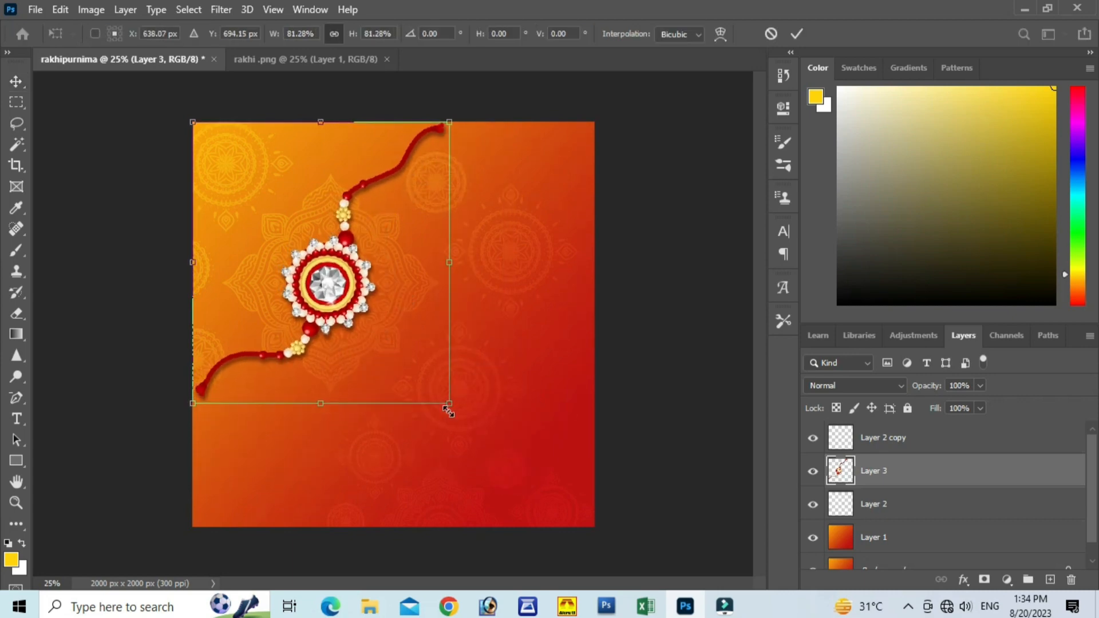
click(796, 34)
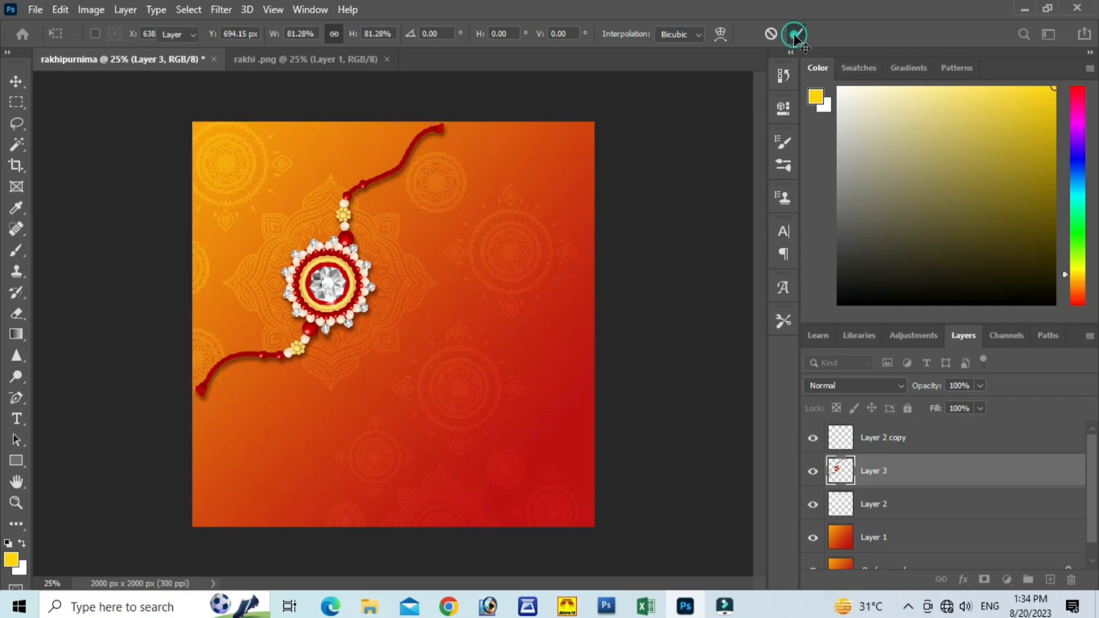
Step: Add a new empty layer directly below the rakhi layer, Layer 3
click(1050, 579)
drag(932, 471, 931, 523)
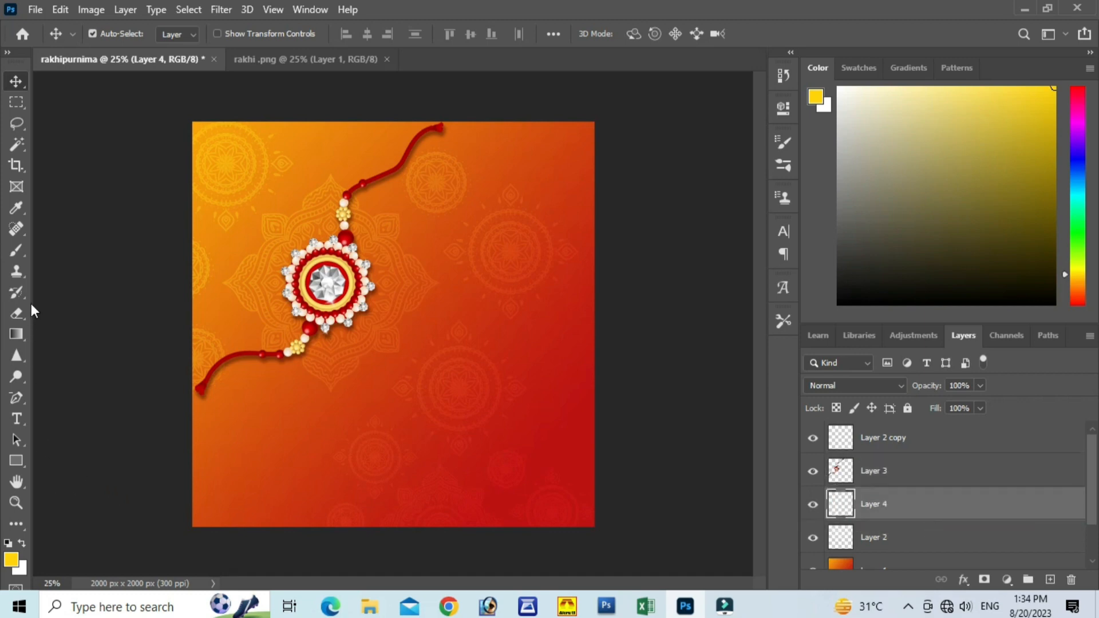
Step: Set up the Brush tool with yellow foreground colour fcff01 and a brush size of 700
click(13, 250)
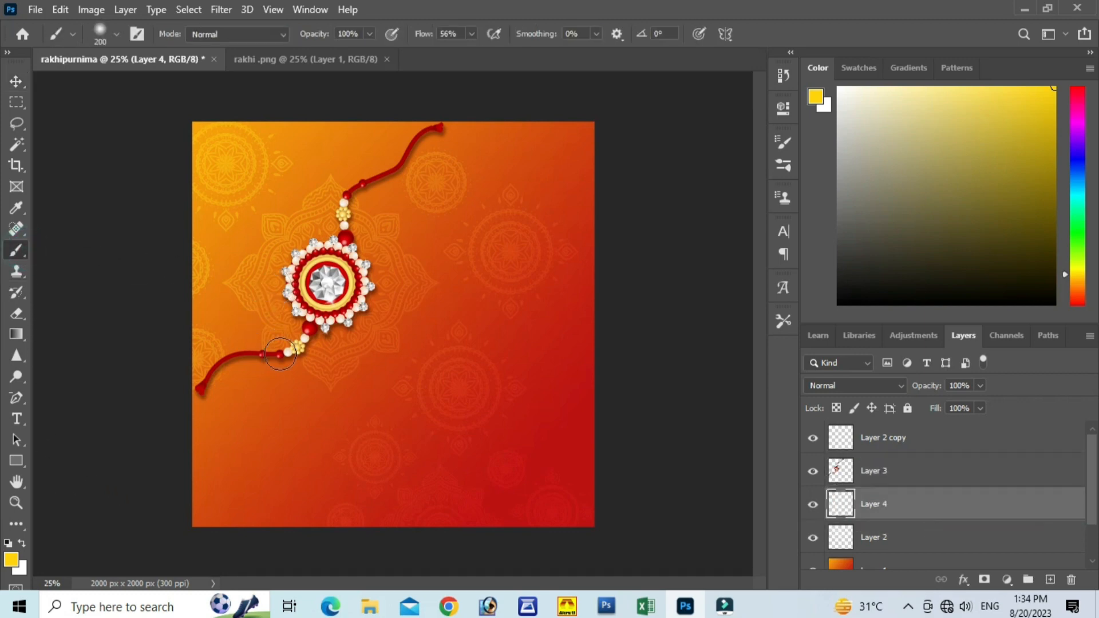
click(10, 560)
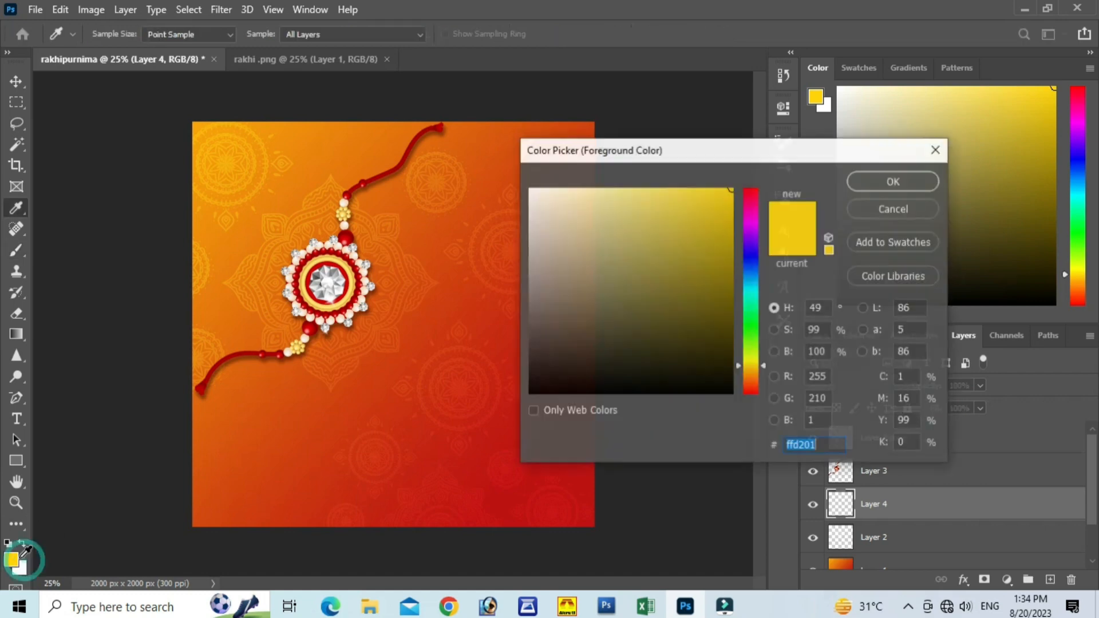
drag(739, 365, 737, 360)
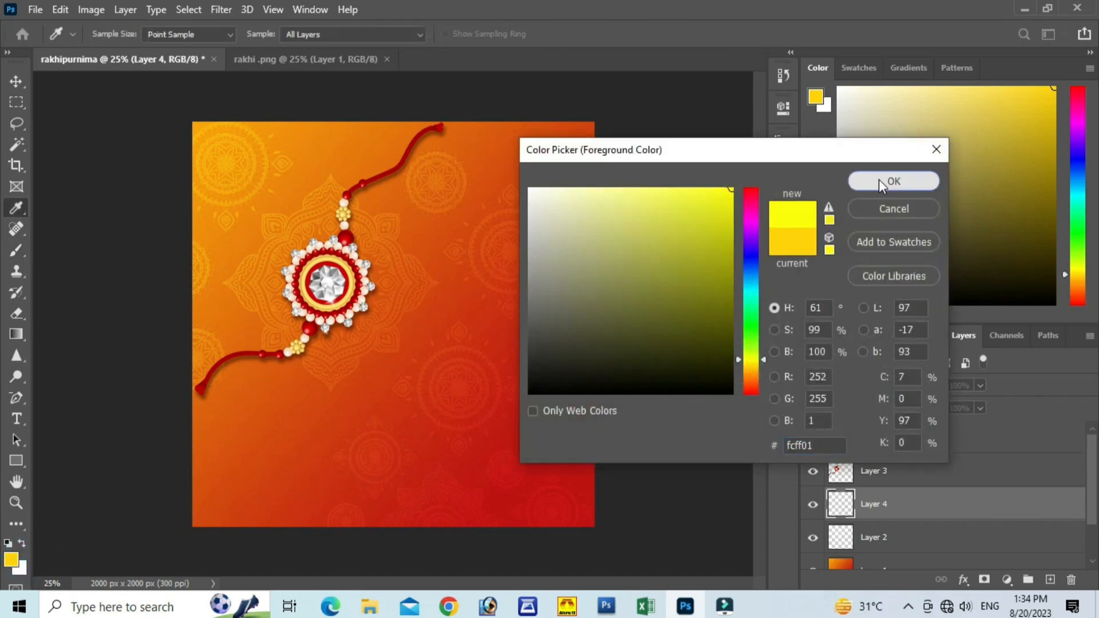
click(878, 180)
key(bracketright)
key(bracketright)
key(bracketright)
key(bracketright)
key(bracketright)
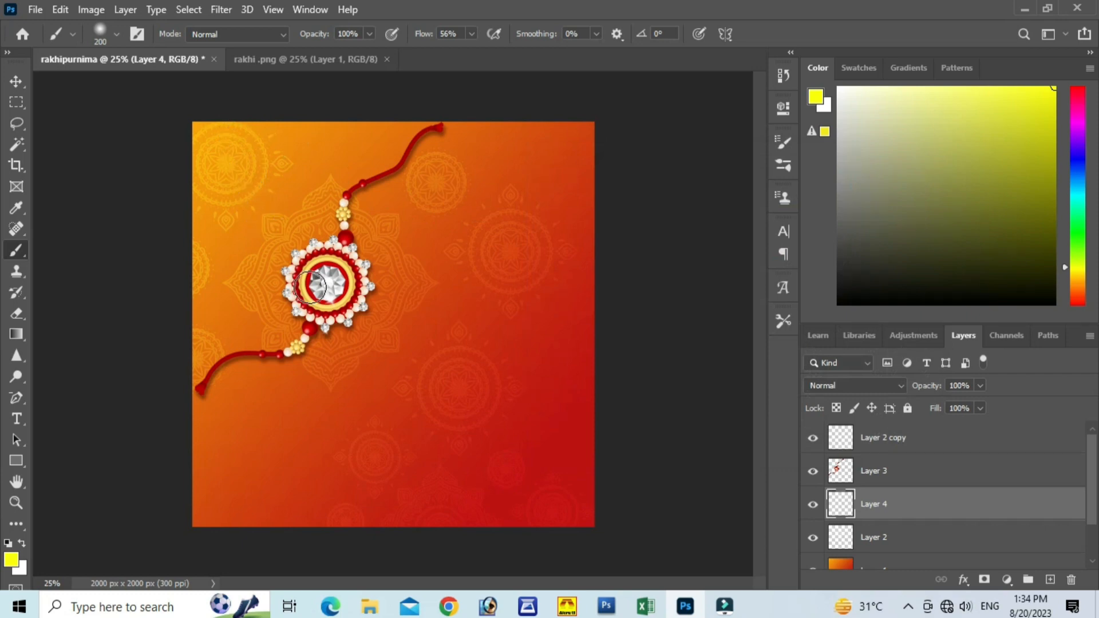
key(bracketright)
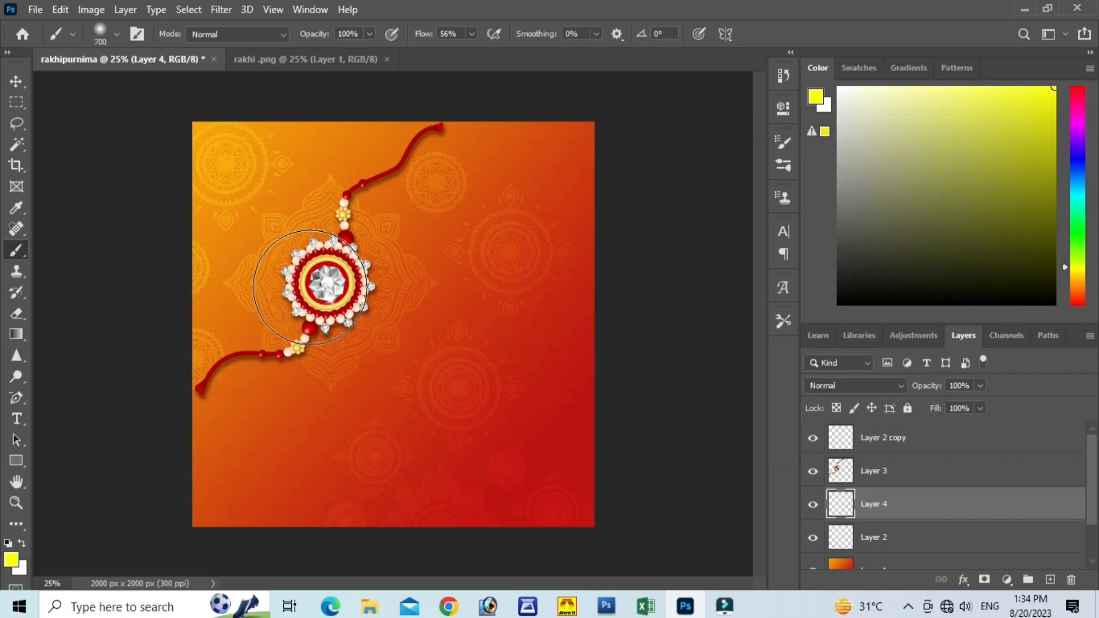
Step: Move the empty Layer 4 below the mandala layer, Layer 2, so that it sits directly above Layer 1
scroll(937, 530, down, 1)
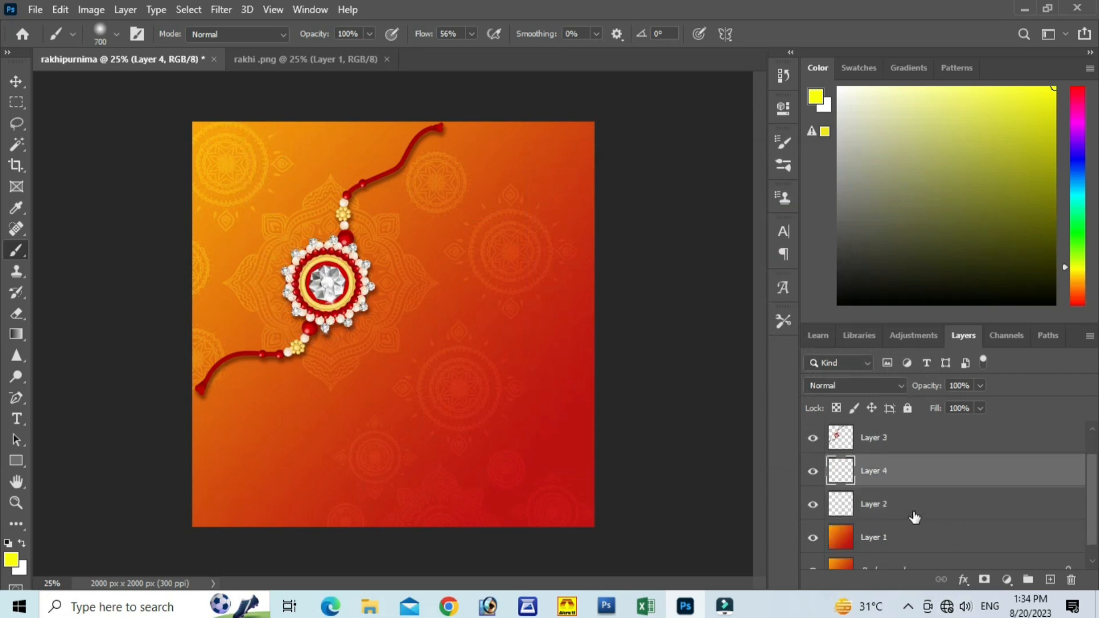
click(912, 513)
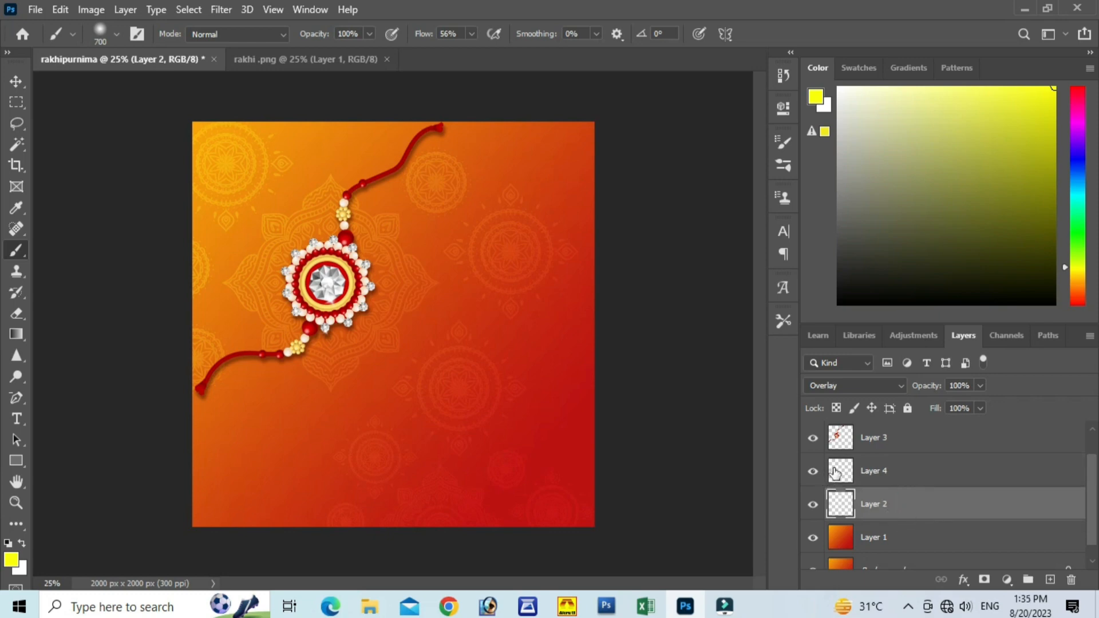
click(867, 471)
mouse_move(886, 479)
mouse_down()
mouse_move(888, 510)
mouse_move(880, 506)
mouse_up()
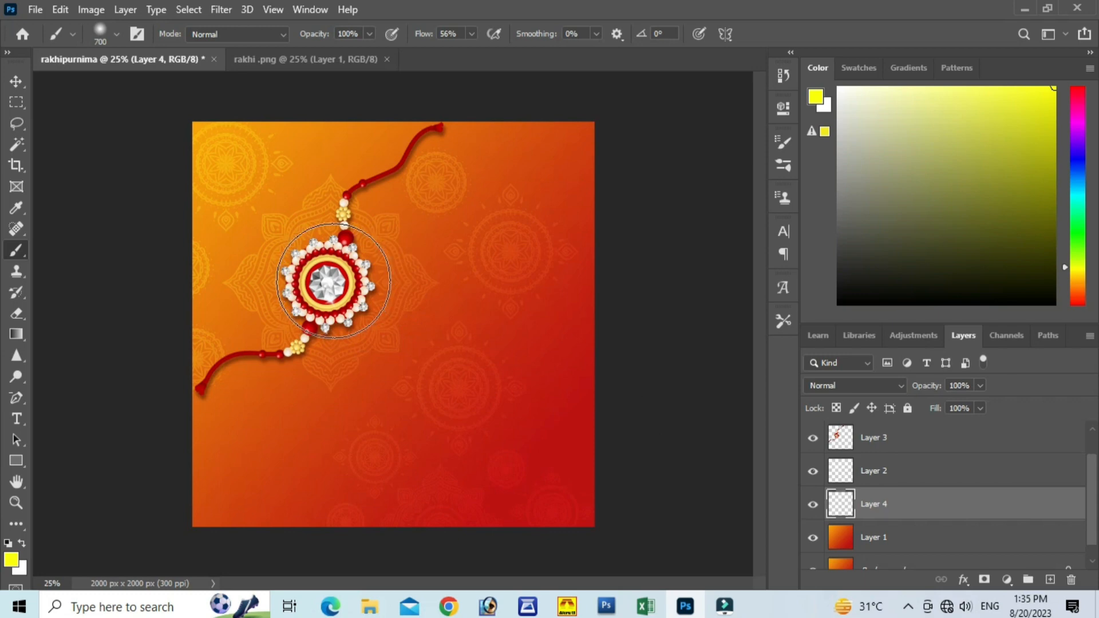
Step: Paint a soft yellow glow on Layer 4 behind the rakhi's round centre, building it up with repeated brush dabs
click(329, 283)
click(332, 284)
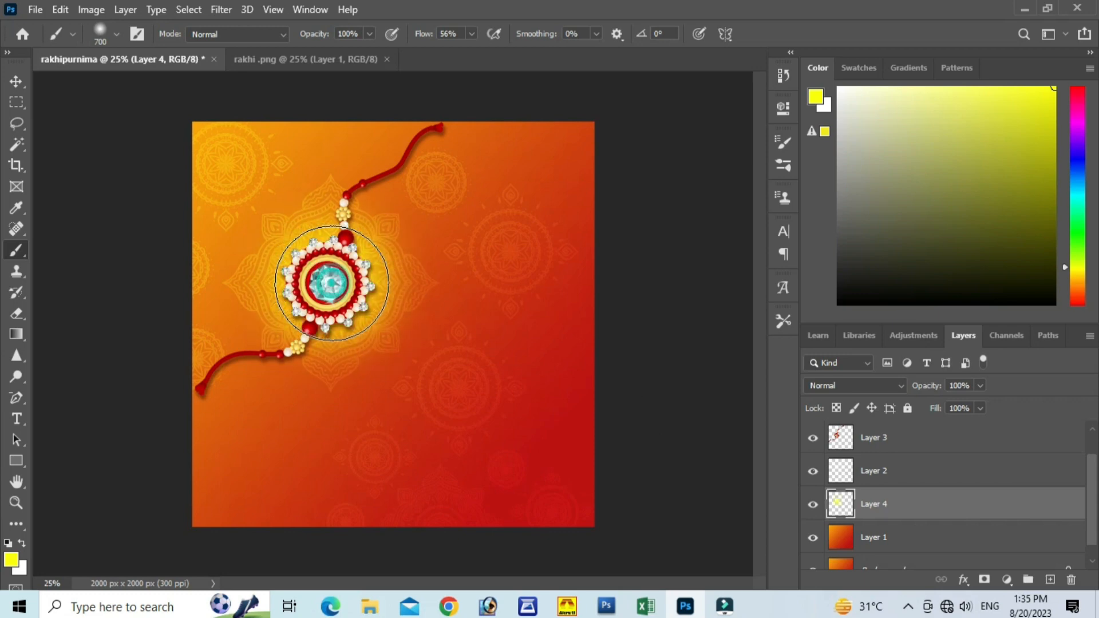
click(323, 270)
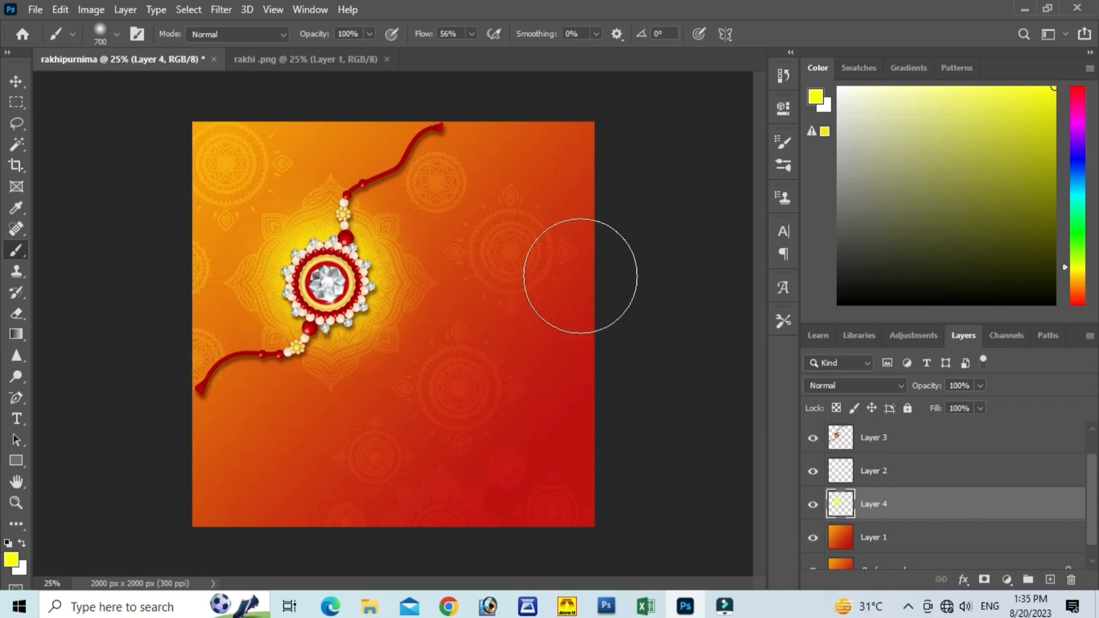
click(17, 80)
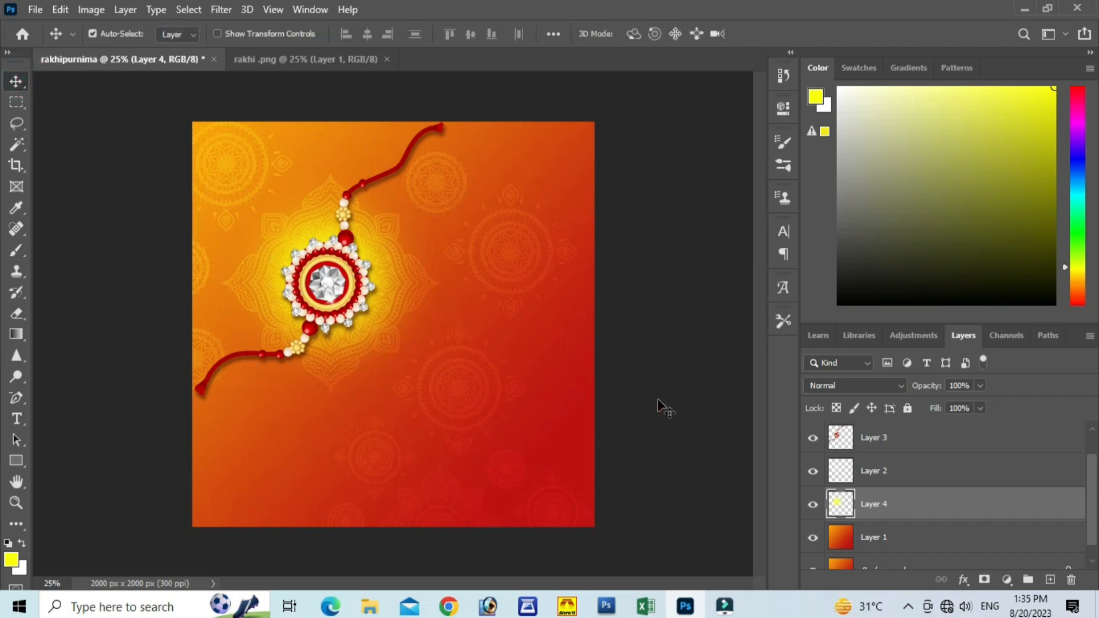
Step: Close the separate rakhi image and return to the rakhipurnima document
click(812, 538)
click(813, 538)
click(287, 64)
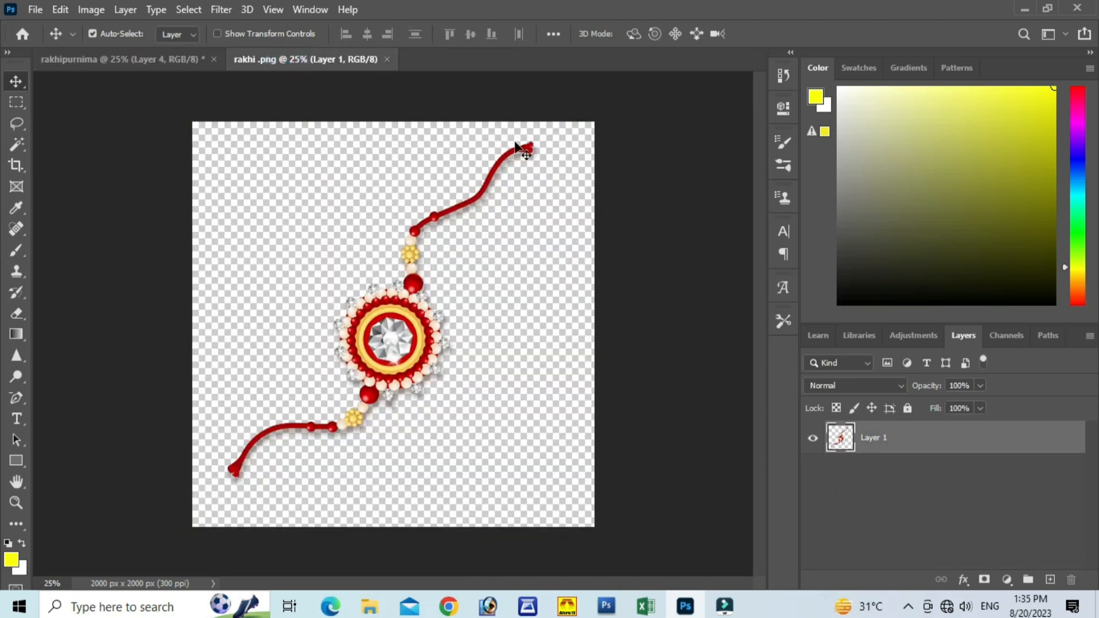
click(389, 59)
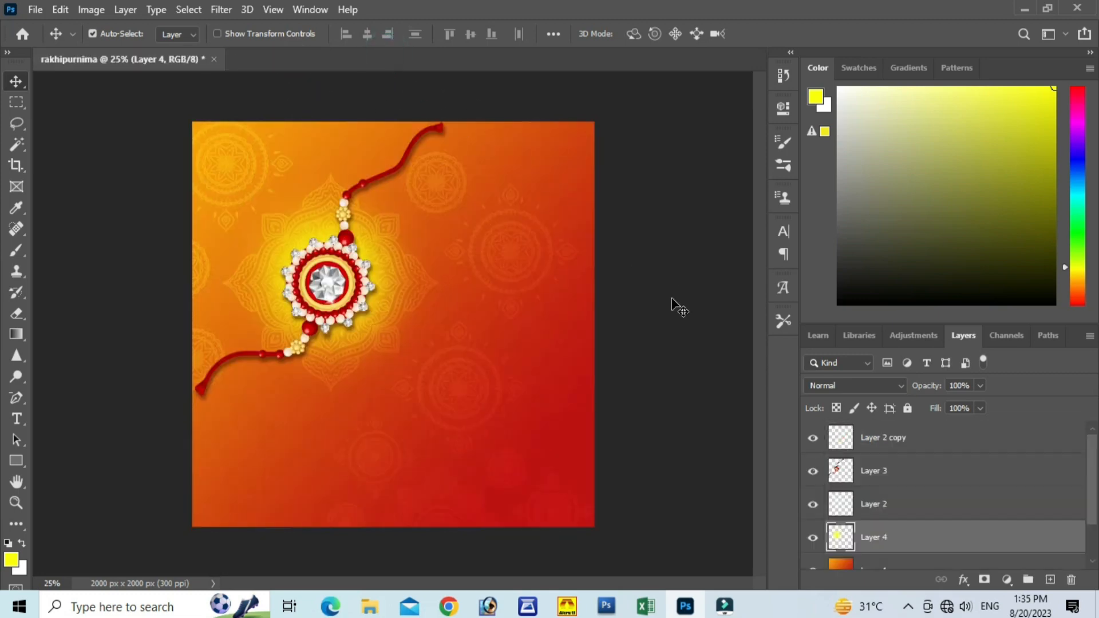
Step: Open the sindur bowl image from the rakhipurnima materials folder
key(ctrl+o)
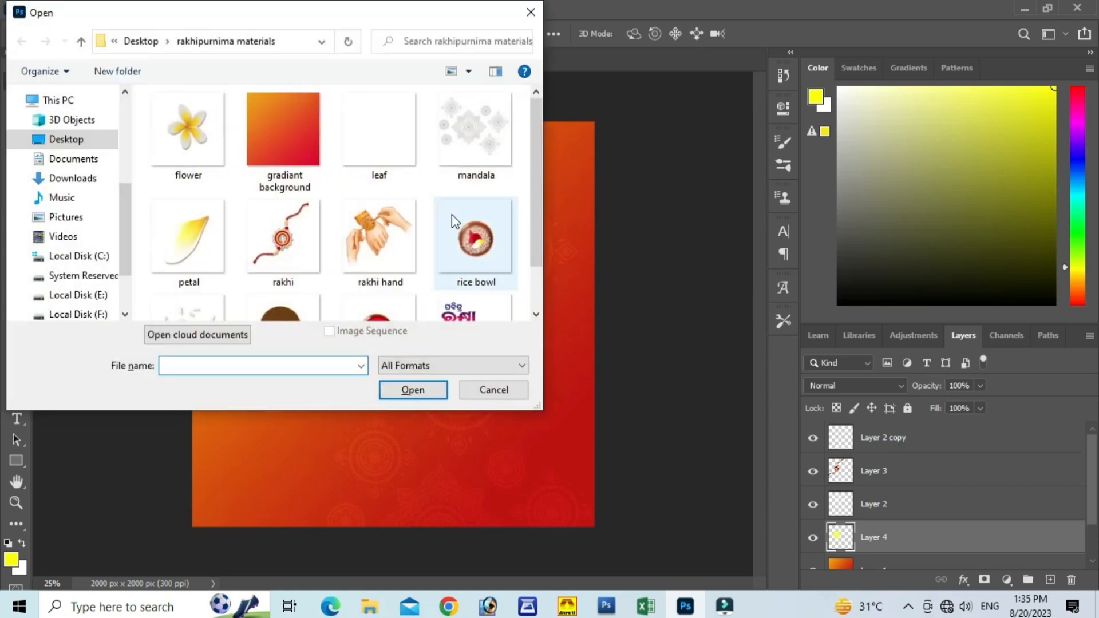
scroll(420, 202, down, 1)
scroll(421, 203, up, 1)
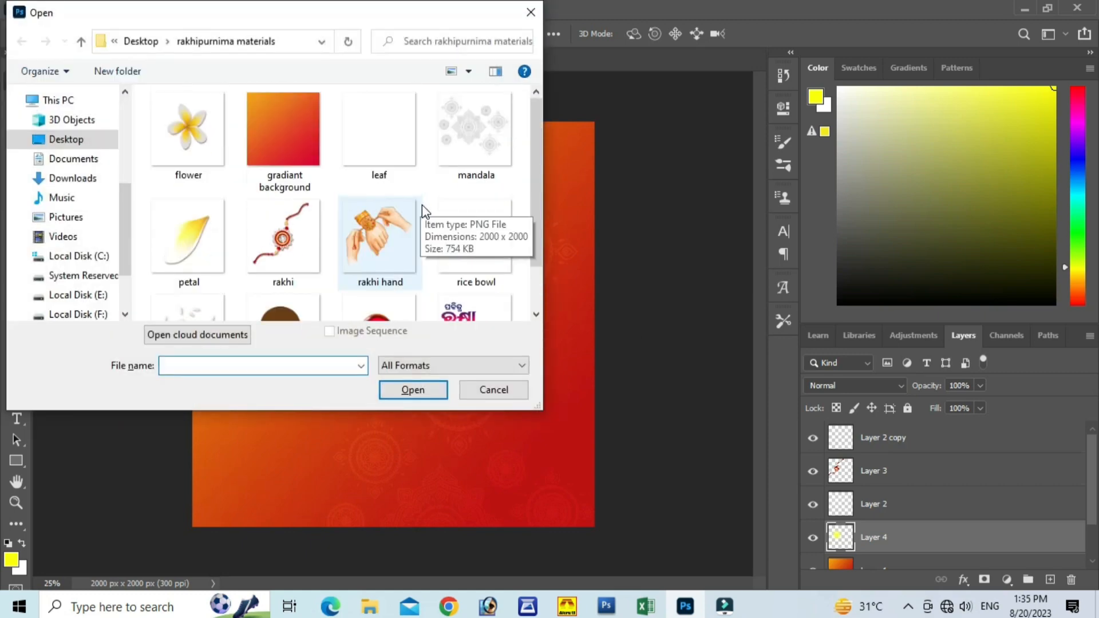
scroll(421, 204, down, 1)
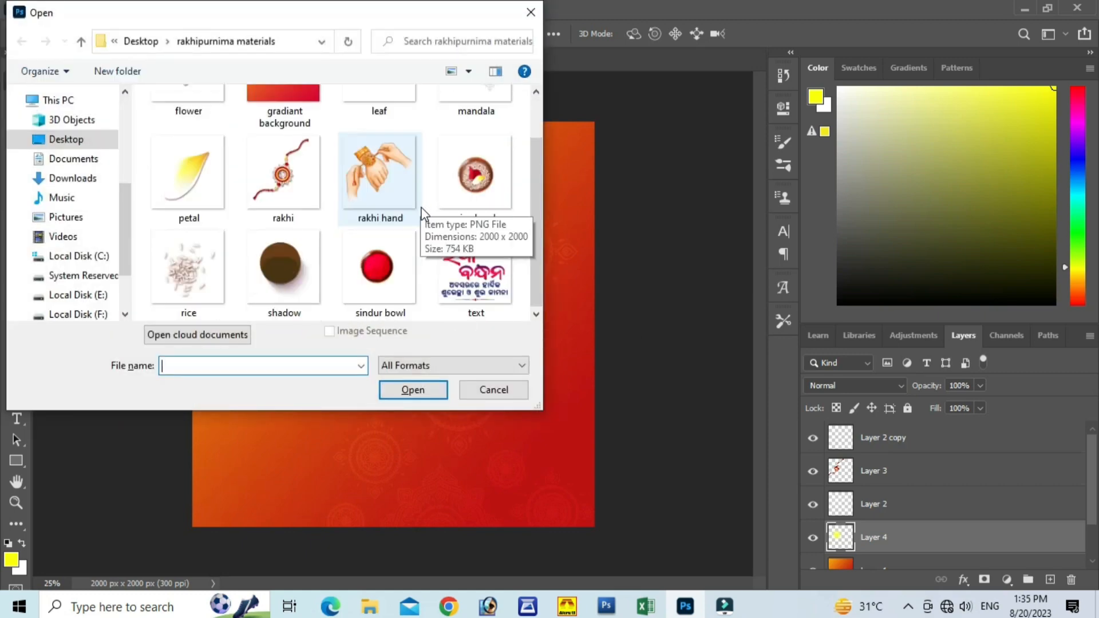
click(382, 280)
click(433, 391)
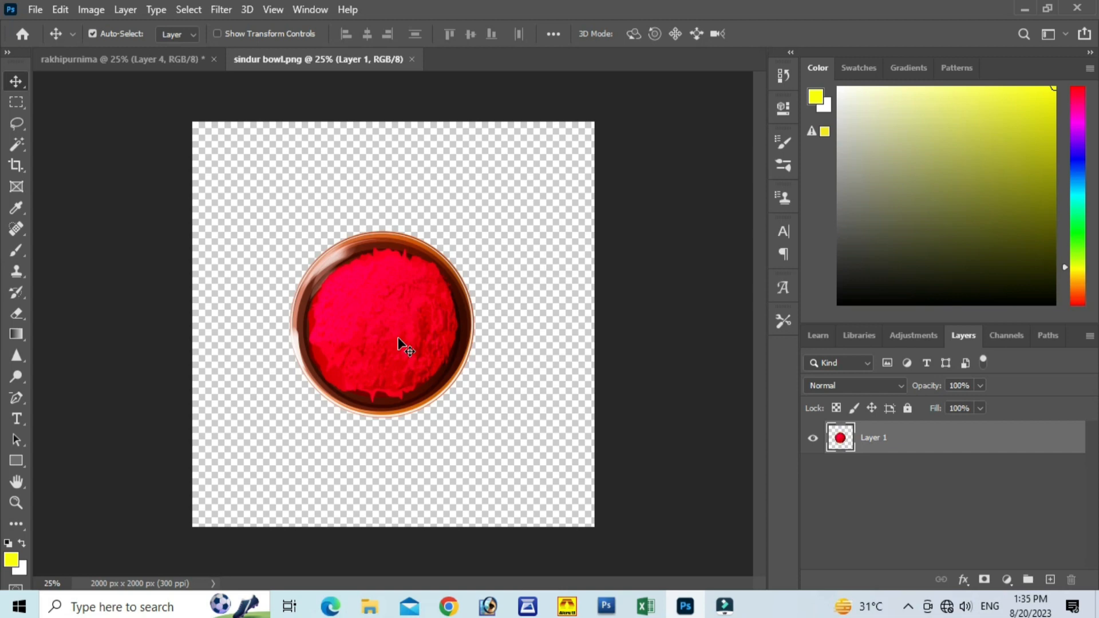
Step: Bring the sindur bowl into the rakhipurnima document as a new layer above Layer 4 and scale it down to about 50%
drag(412, 349, 201, 112)
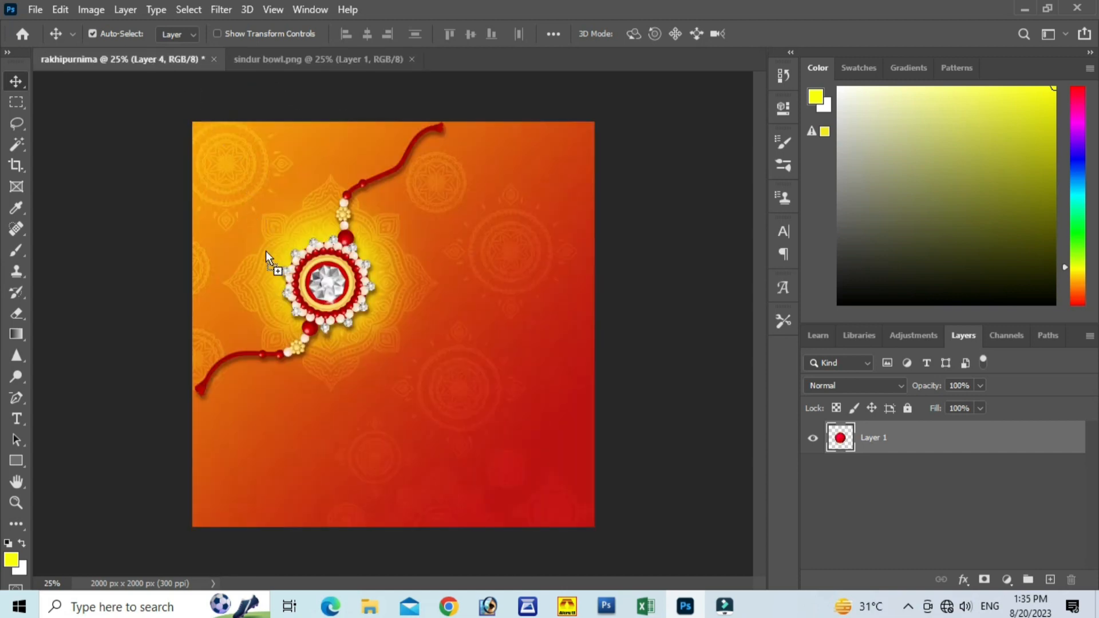
drag(266, 253, 265, 252)
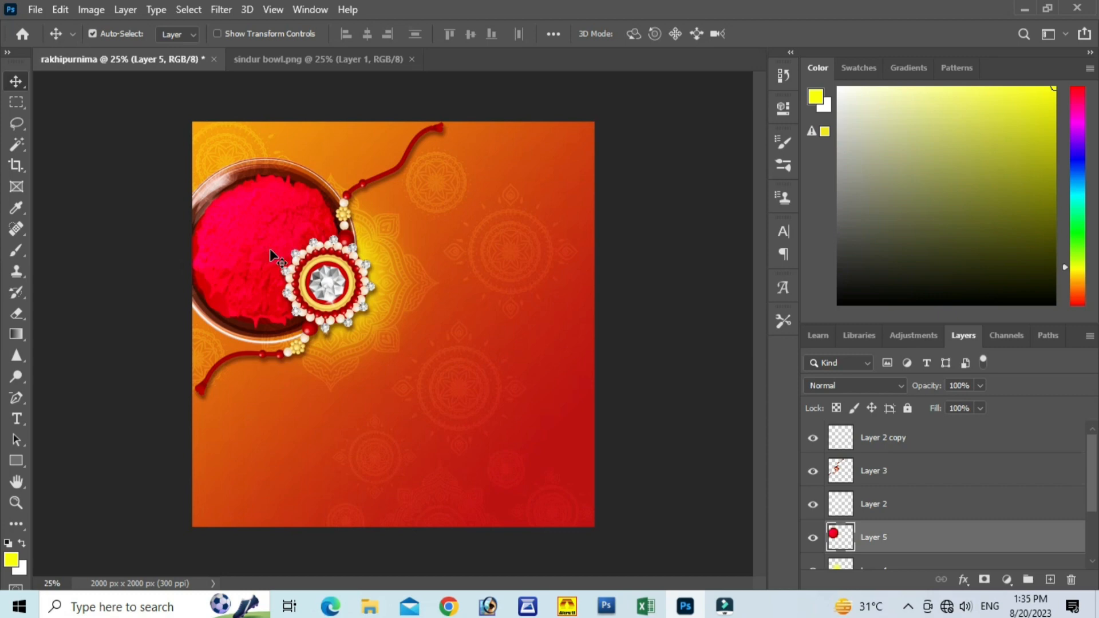
key(ctrl+t)
drag(189, 169, 293, 258)
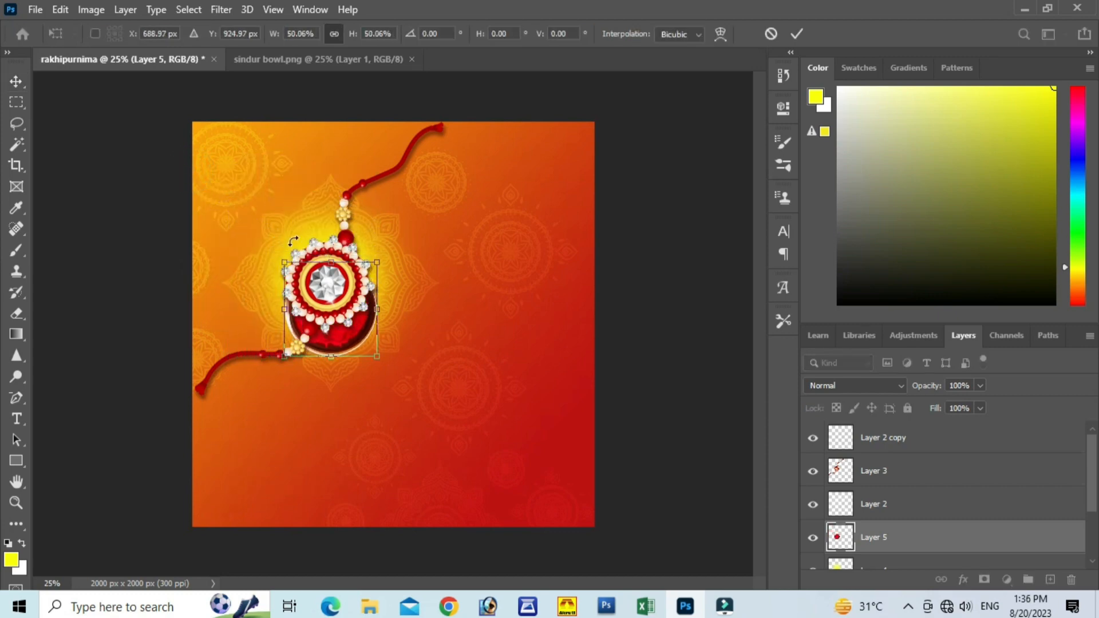
click(796, 33)
Step: Scale the sindur bowl layer, Layer 5, to about 72% and move it up and left of the rakhi, to about X 258 px, Y 466 px
drag(363, 333, 349, 318)
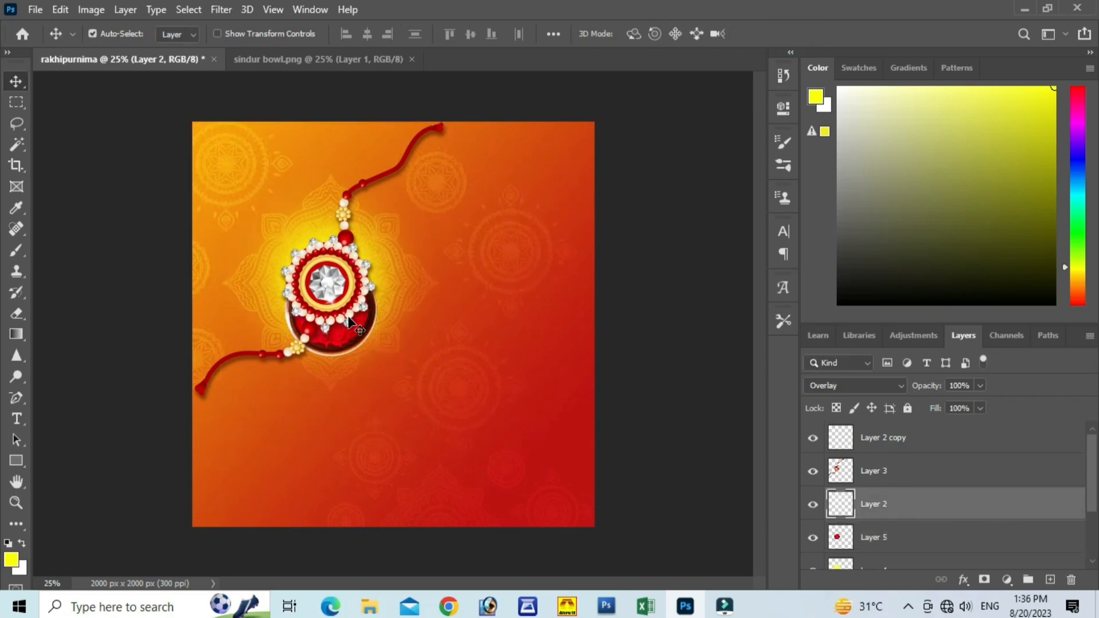
click(872, 540)
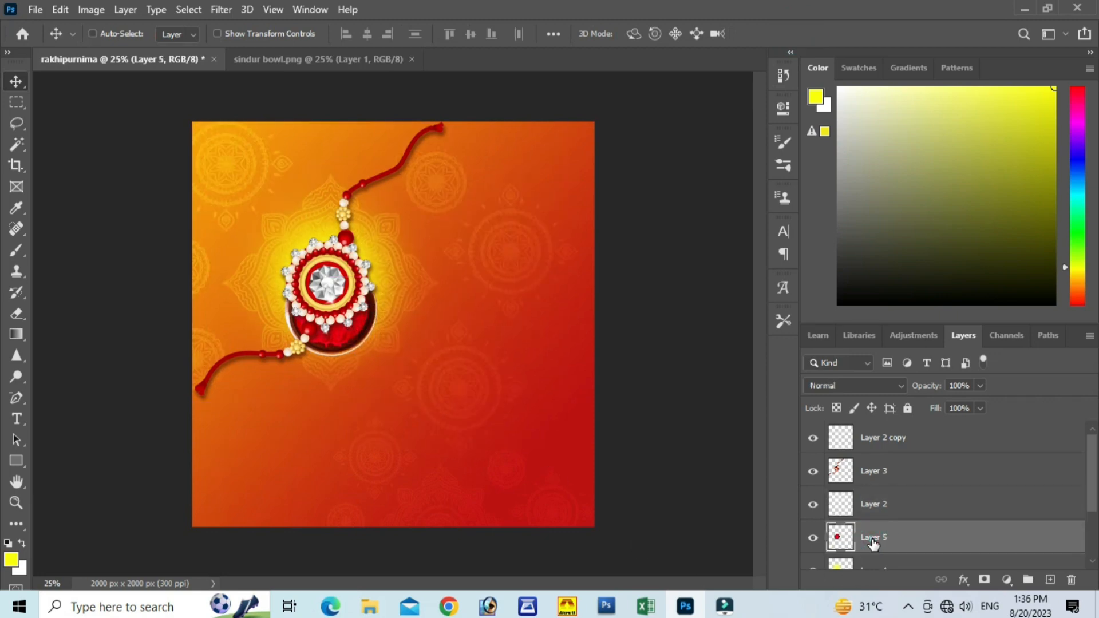
key(ctrl+t)
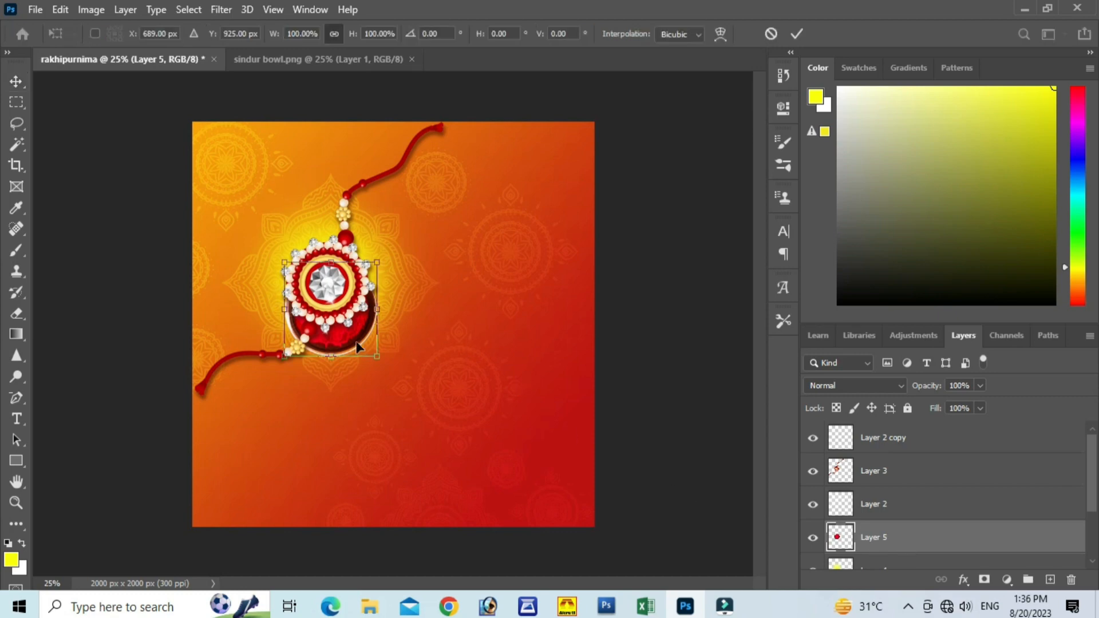
drag(355, 337, 278, 250)
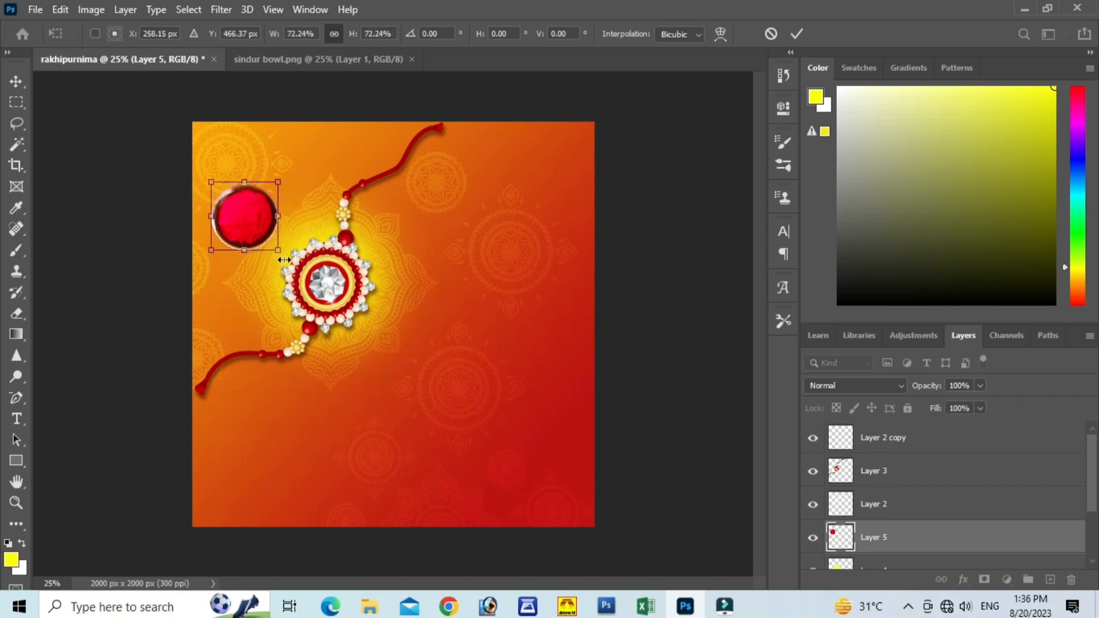
click(798, 33)
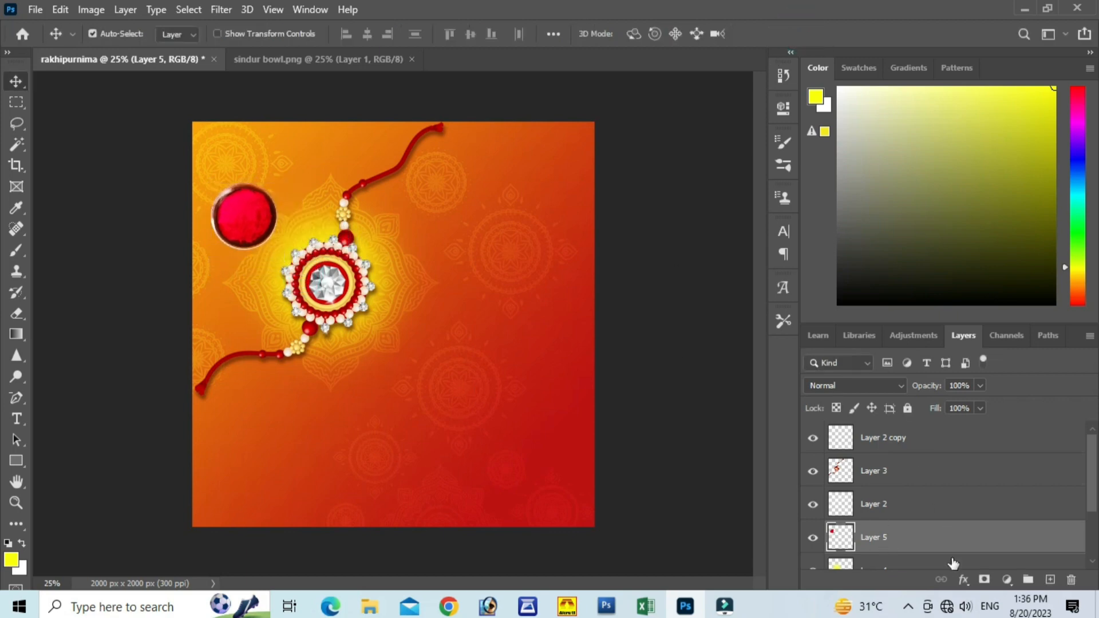
Step: Bring Layer 5 to the top of the layer stack and move the sindur bowl down beside the rakhi's round centre
drag(921, 538, 902, 435)
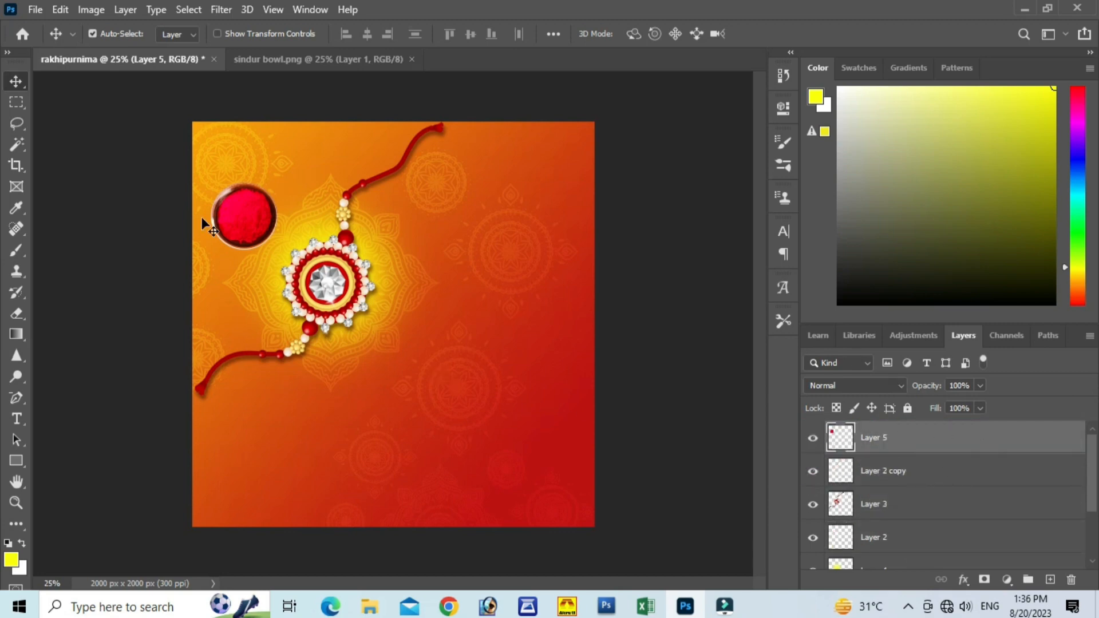
drag(243, 212, 250, 267)
Step: Close the sindur bowl image and open the shadow image from the rakhipurnima materials folder
click(304, 58)
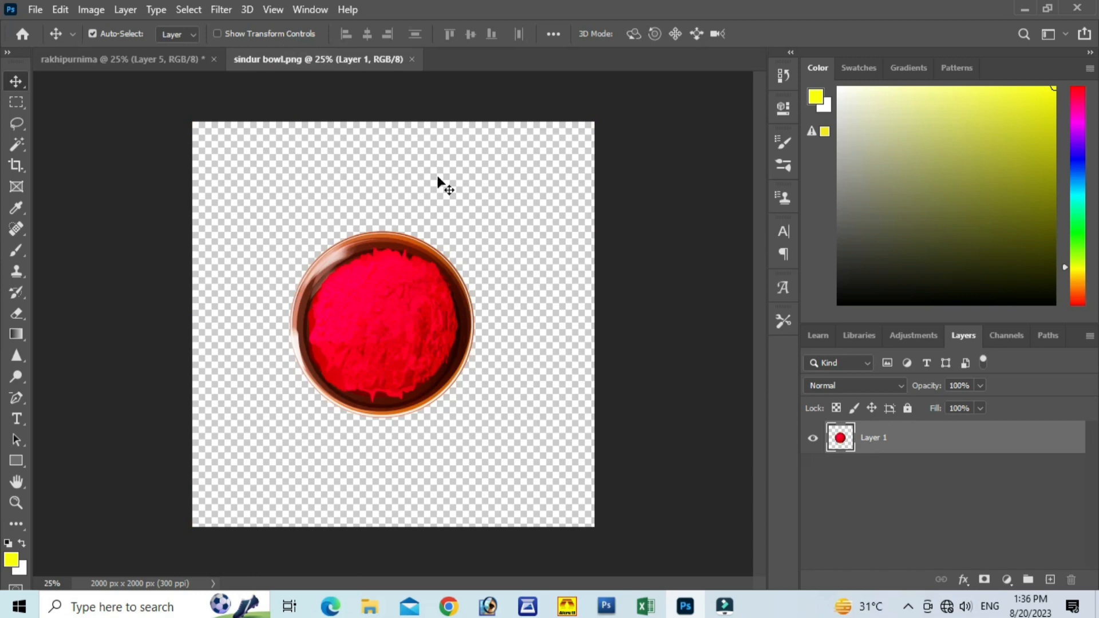
click(412, 59)
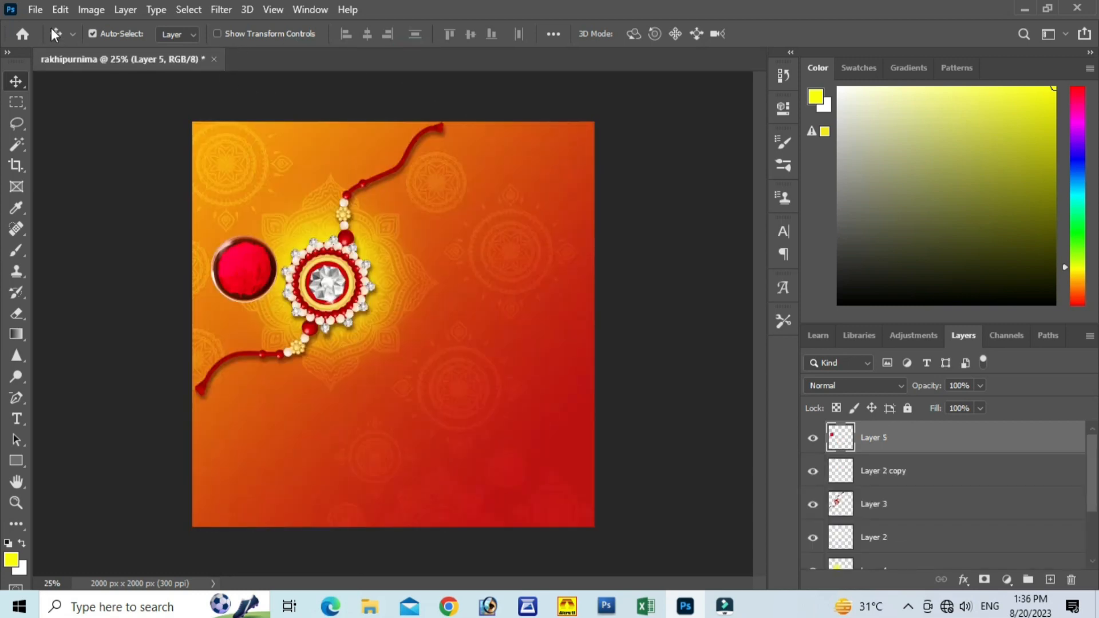
click(33, 10)
click(57, 43)
scroll(408, 209, down, 2)
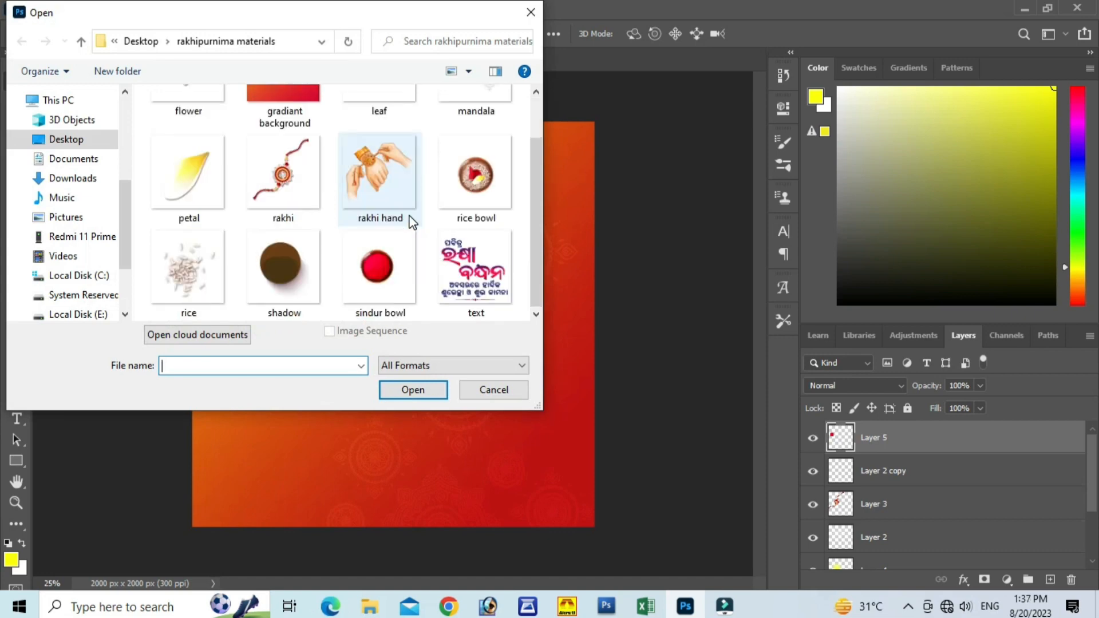
click(291, 266)
click(413, 389)
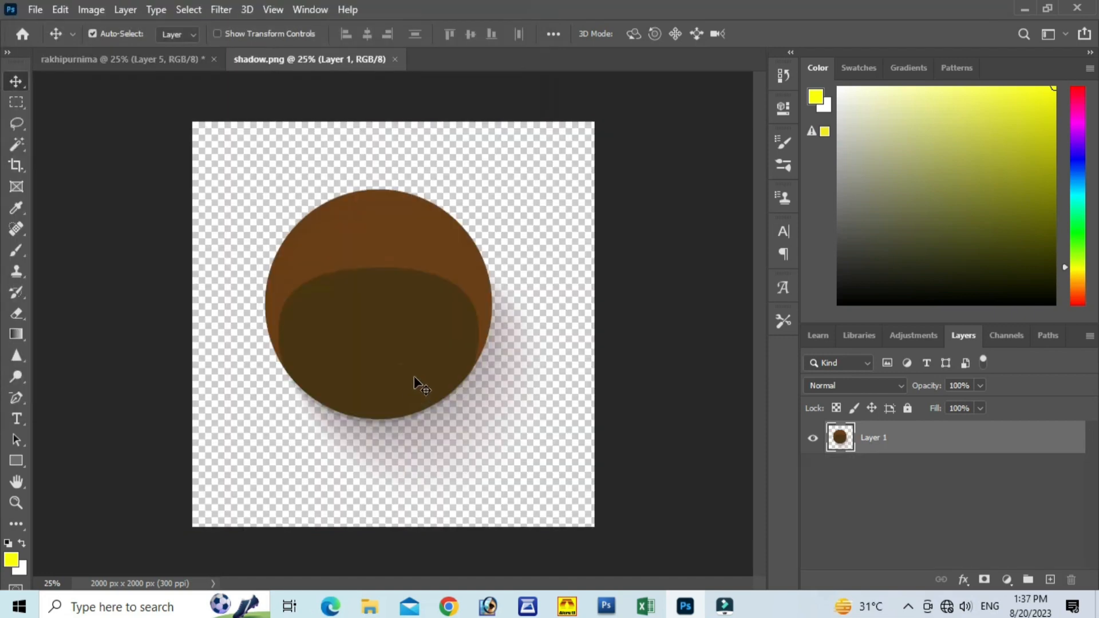
Step: Bring the shadow into the rakhipurnima document as a new layer, scale it to about 29% and position it over the sindur bowl
drag(404, 324, 167, 64)
drag(243, 262, 243, 263)
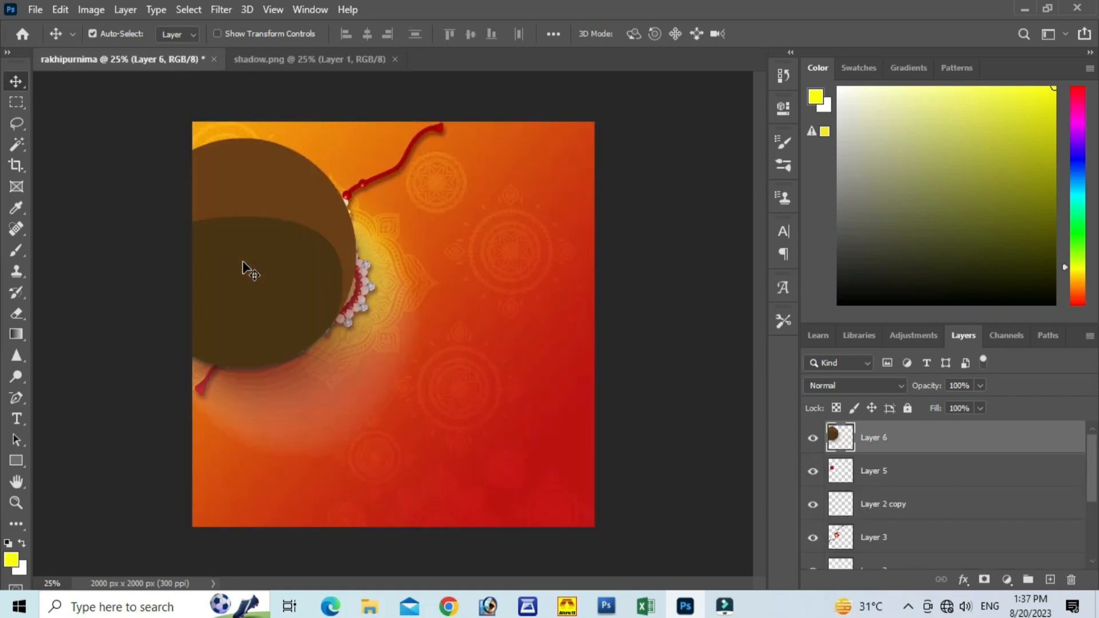
key(ctrl+t)
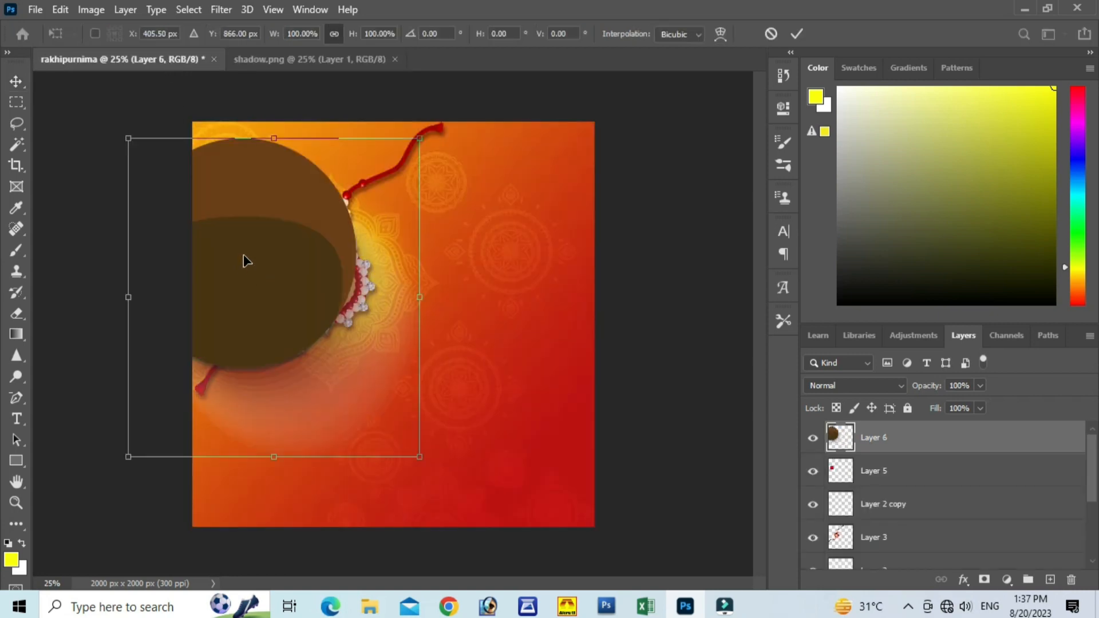
drag(419, 456, 252, 253)
drag(193, 170, 260, 262)
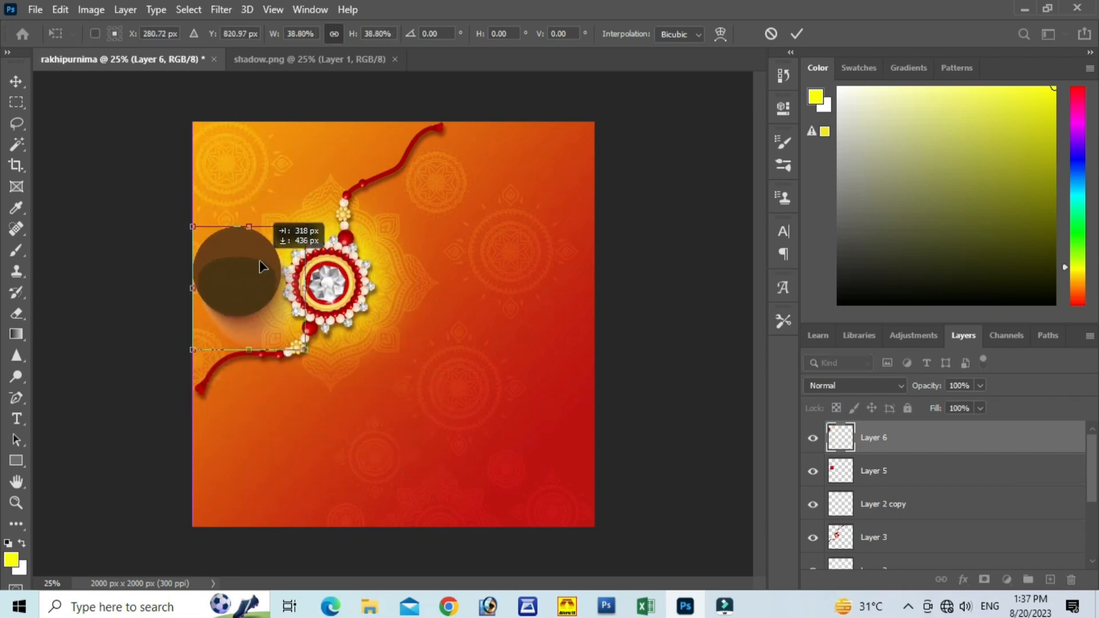
drag(307, 352, 278, 320)
drag(230, 252, 249, 260)
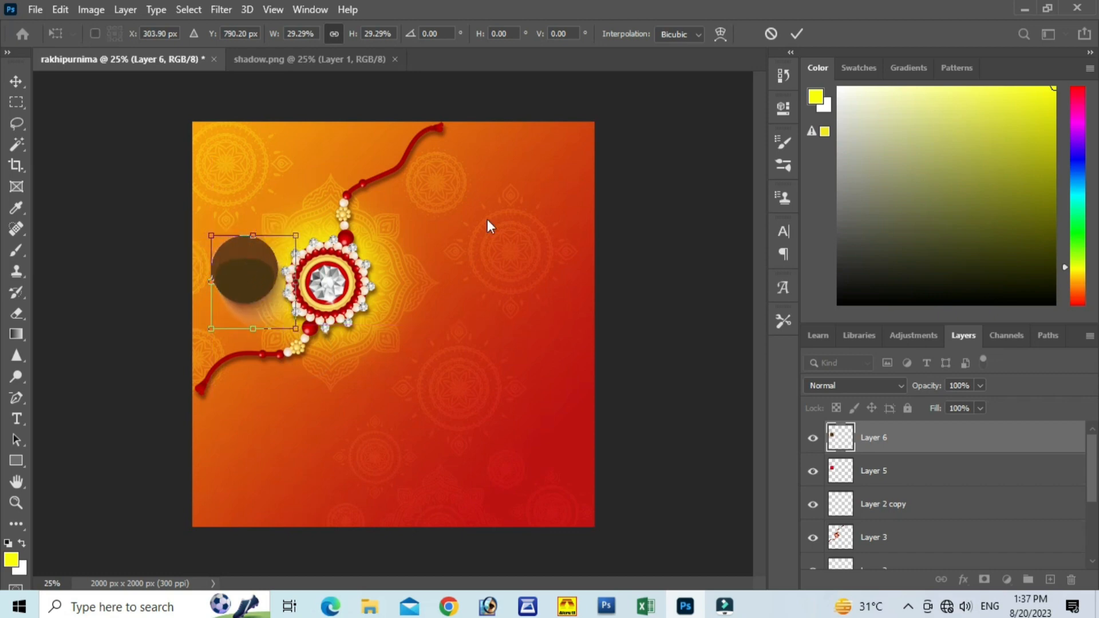
click(796, 35)
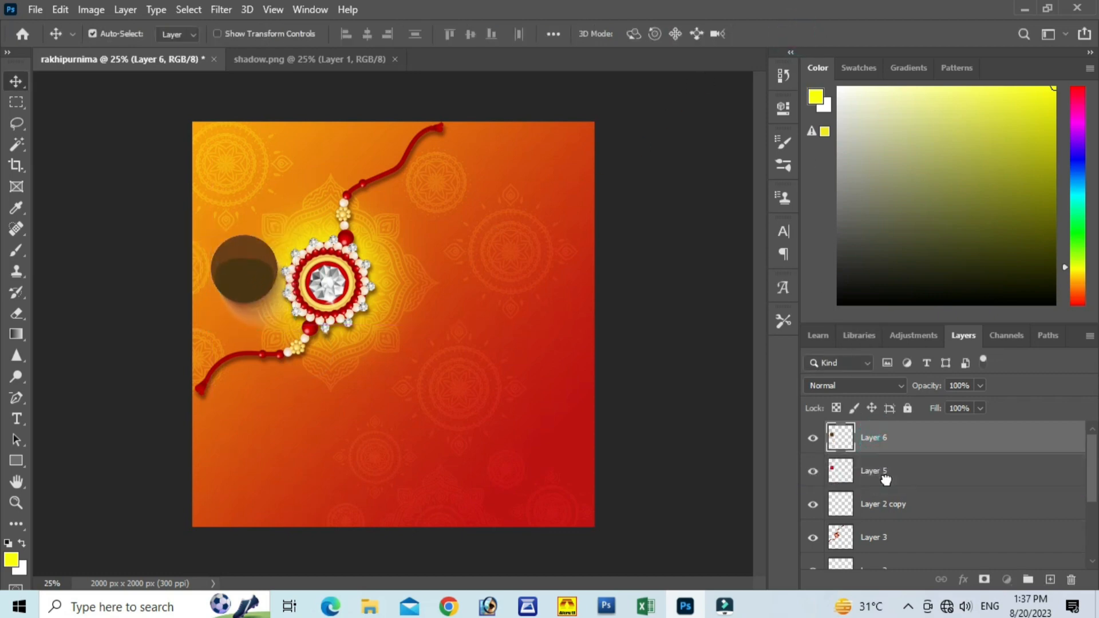
Step: Place the shadow layer, Layer 6, beneath Layer 5 and set its blend mode to Linear Burn
drag(885, 479, 885, 484)
click(859, 385)
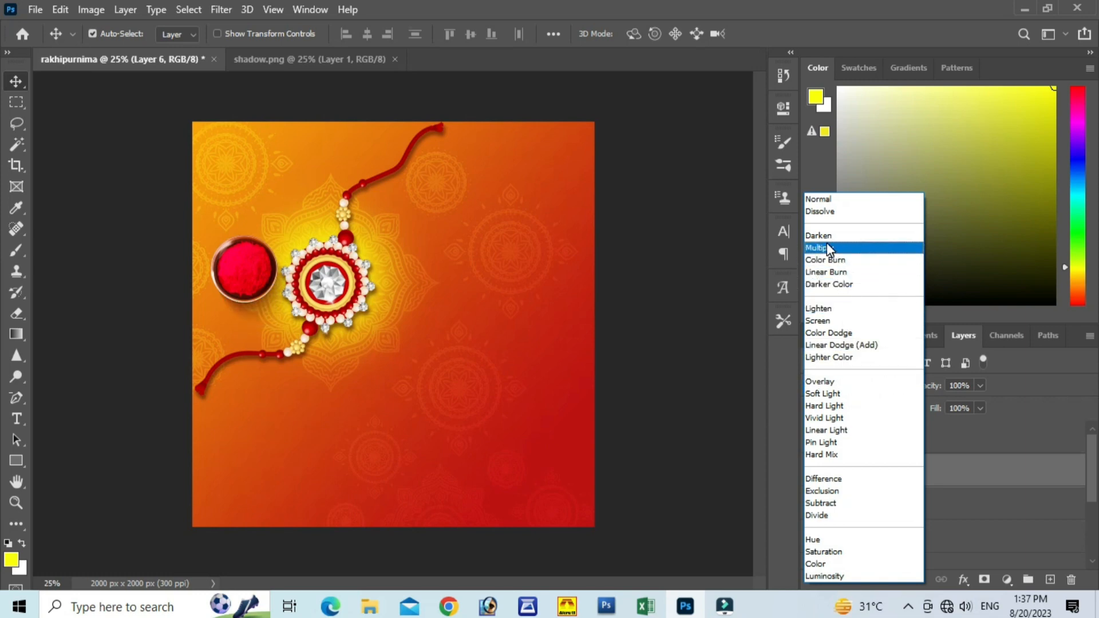
click(826, 271)
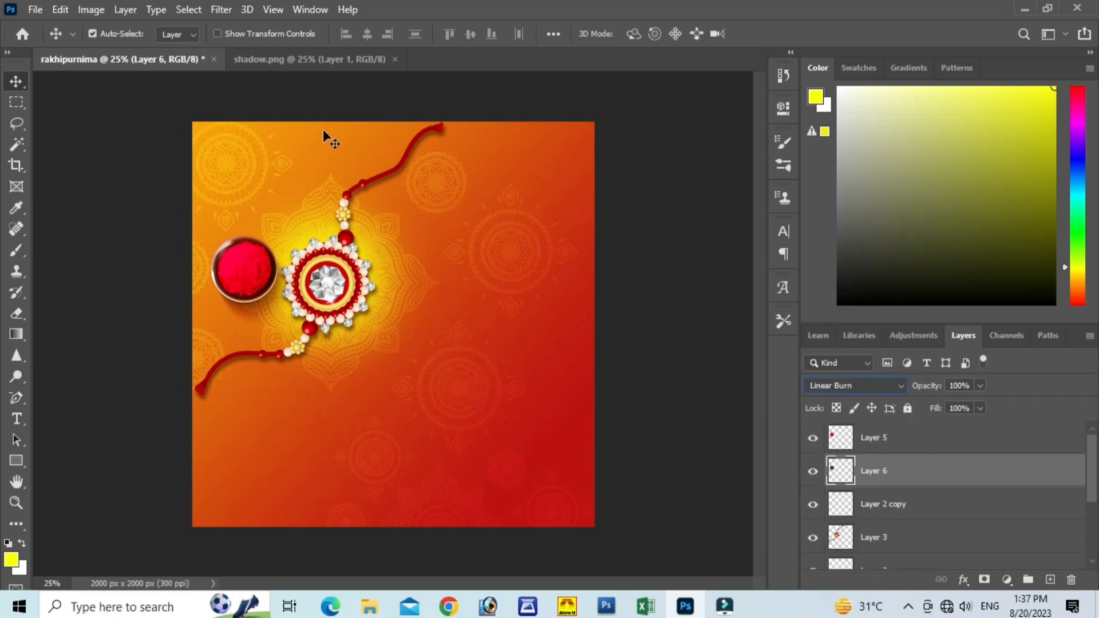
Step: Close the shadow image and open the rice bowl image from the rakhipurnima materials folder
click(399, 56)
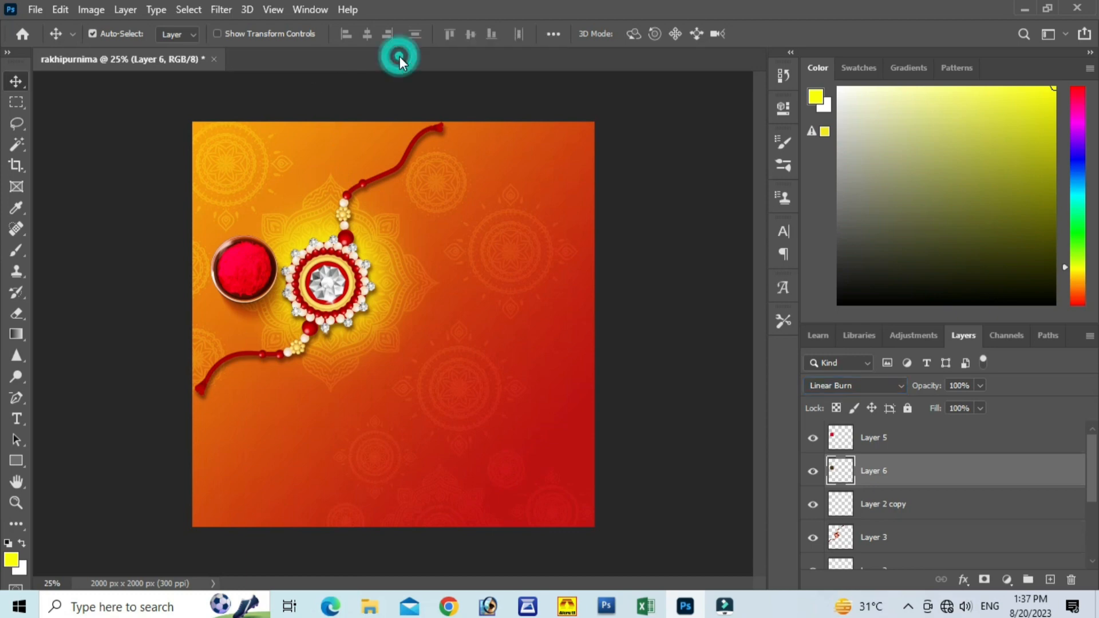
click(35, 9)
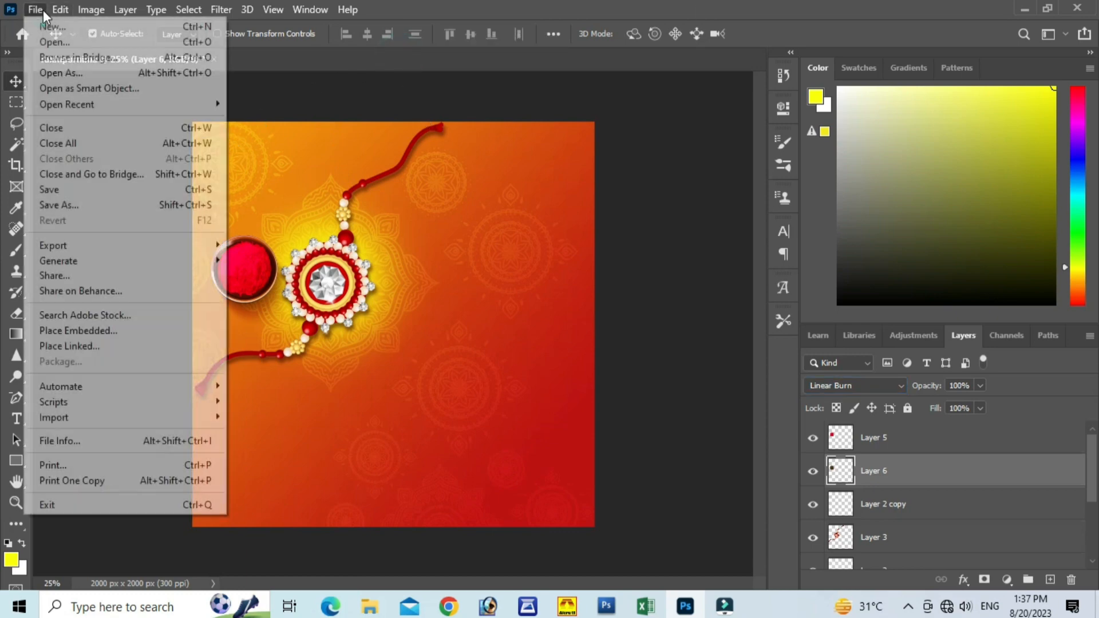
click(57, 43)
scroll(260, 138, down, 1)
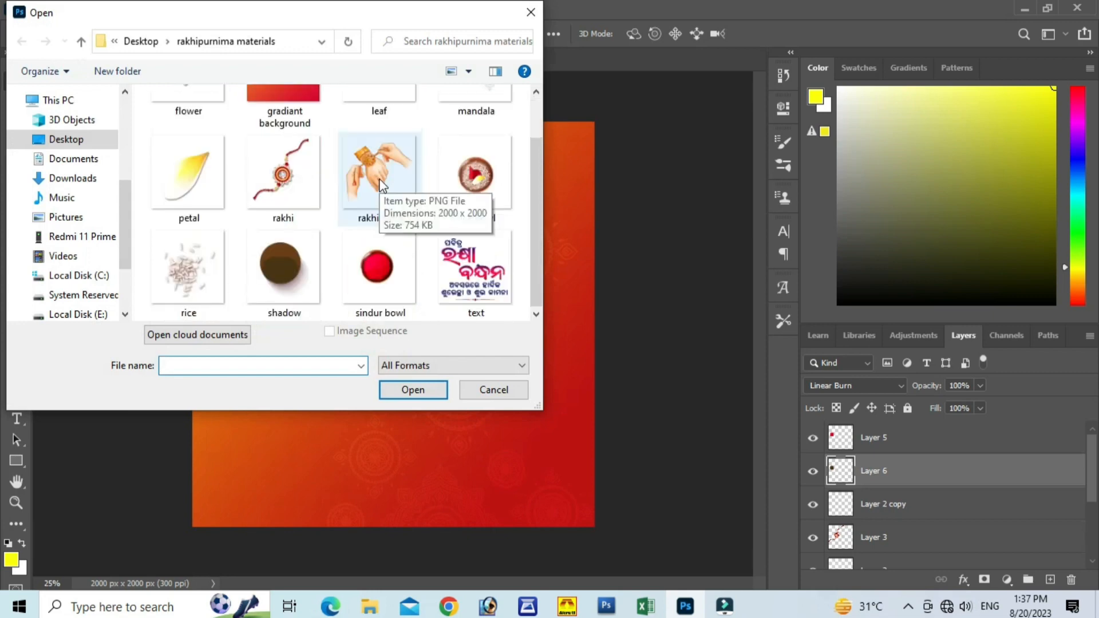
click(473, 178)
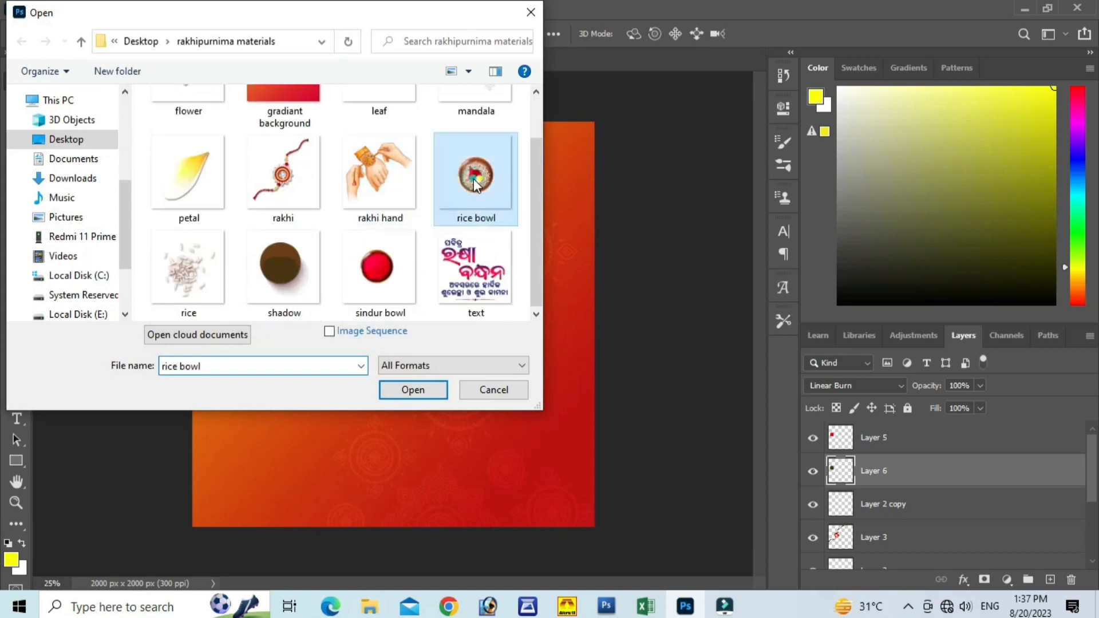
click(423, 389)
Step: Bring the rice bowl into the rakhipurnima document, scale it to about 34% and place it below the rakhi's lower thread
drag(429, 357, 266, 236)
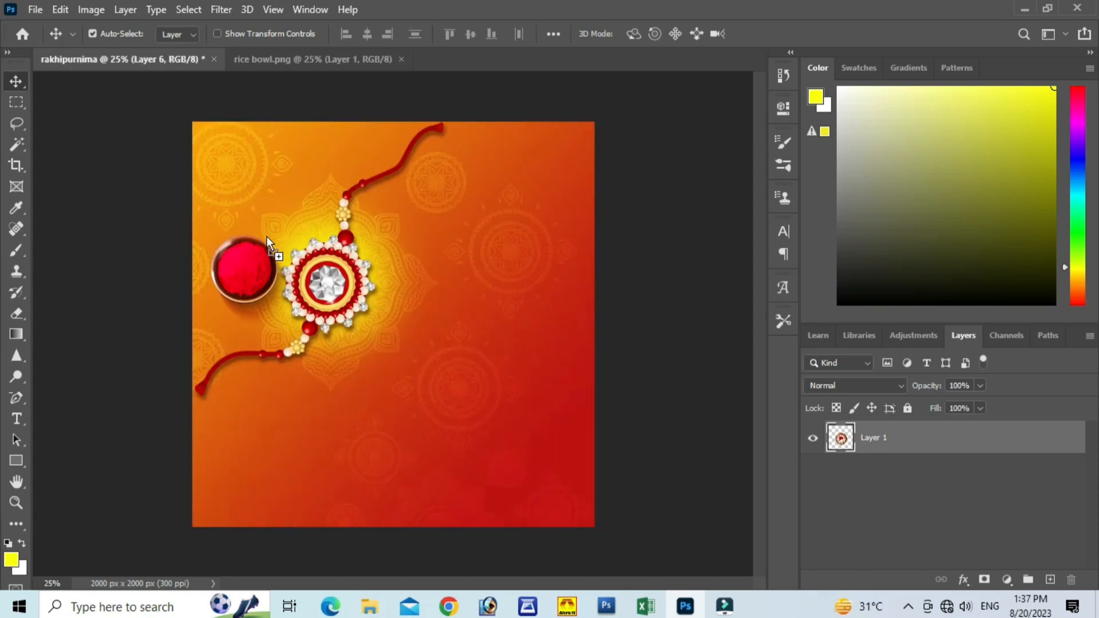
drag(296, 375, 322, 411)
key(ctrl+t)
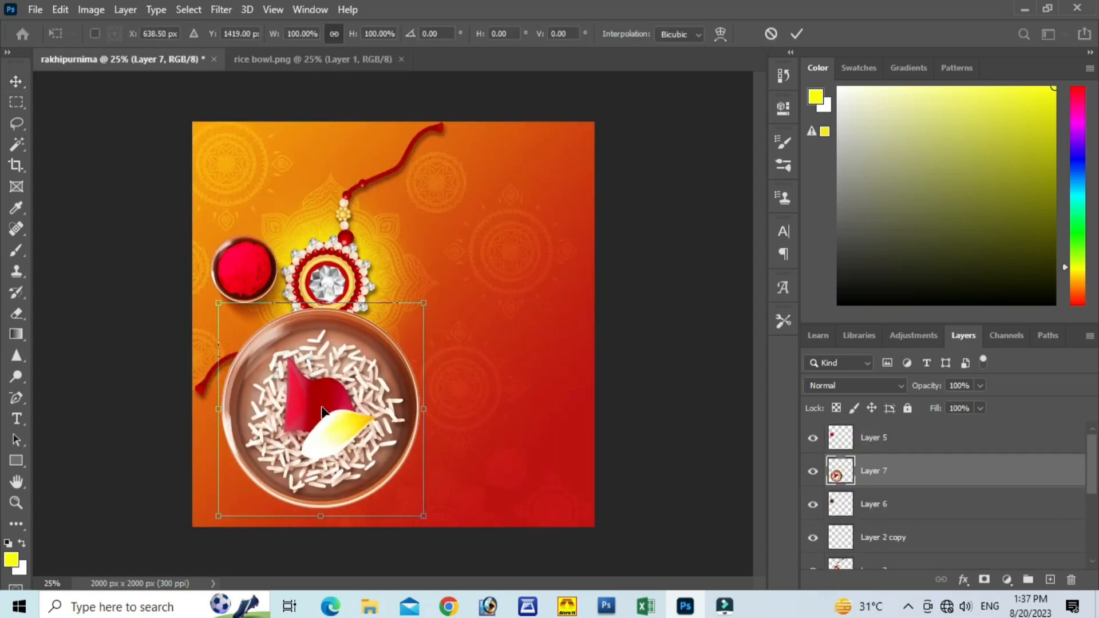
drag(425, 516, 305, 394)
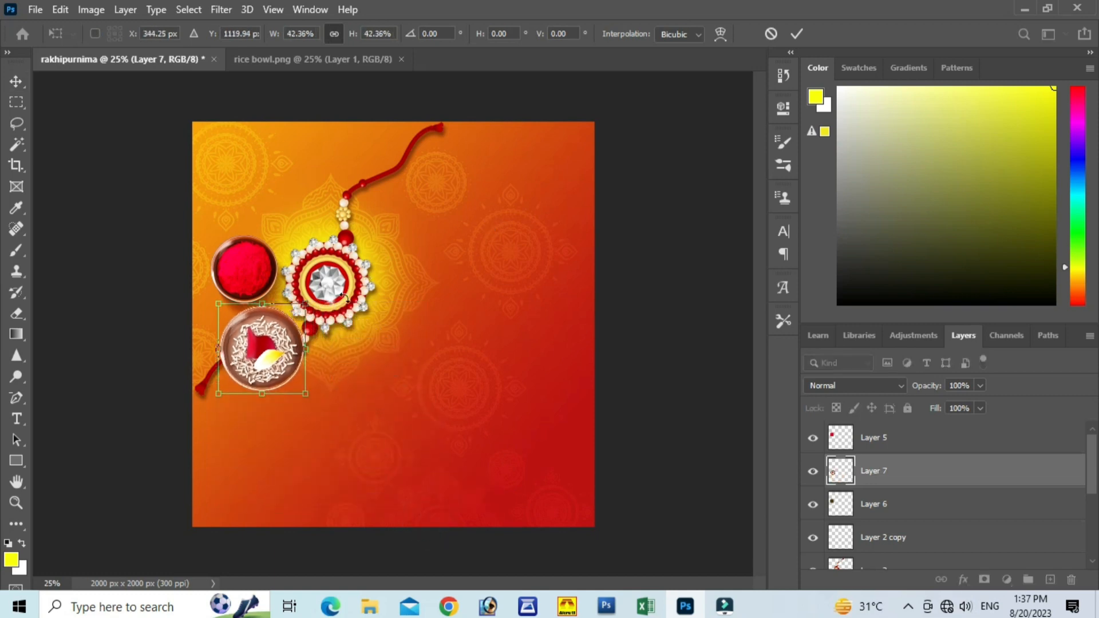
drag(266, 353, 261, 288)
drag(307, 355, 313, 409)
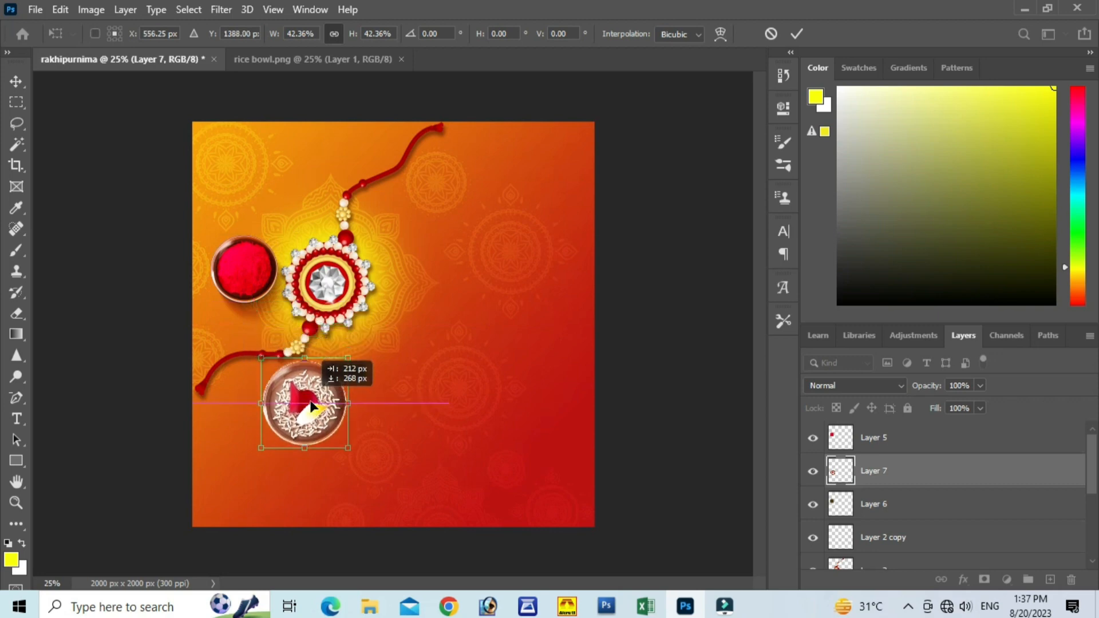
drag(347, 449, 332, 430)
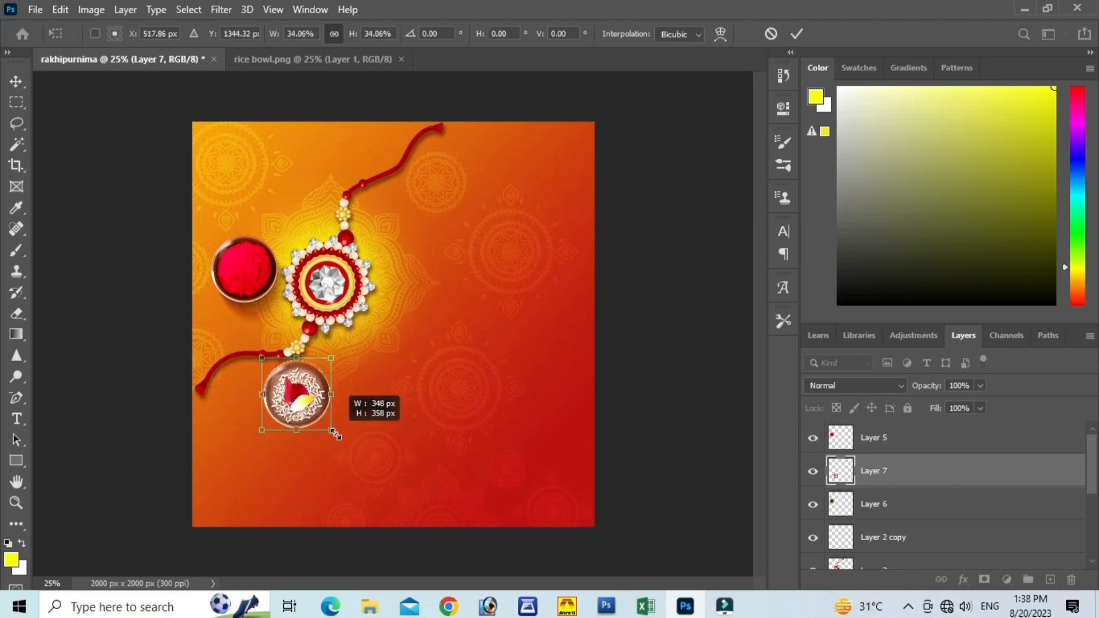
click(796, 34)
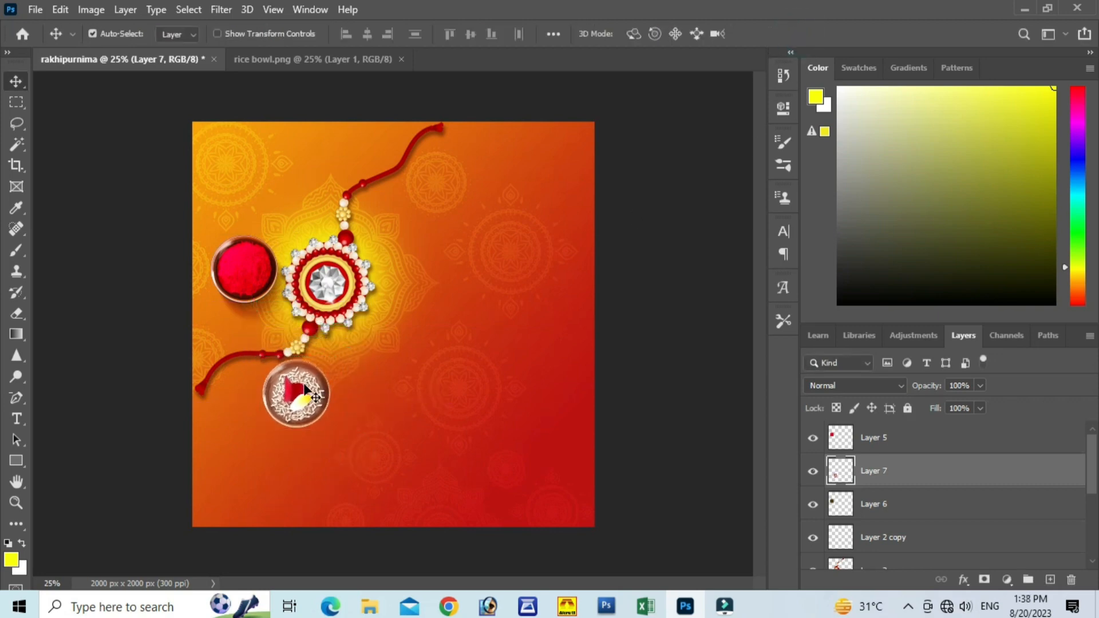
drag(305, 391, 298, 428)
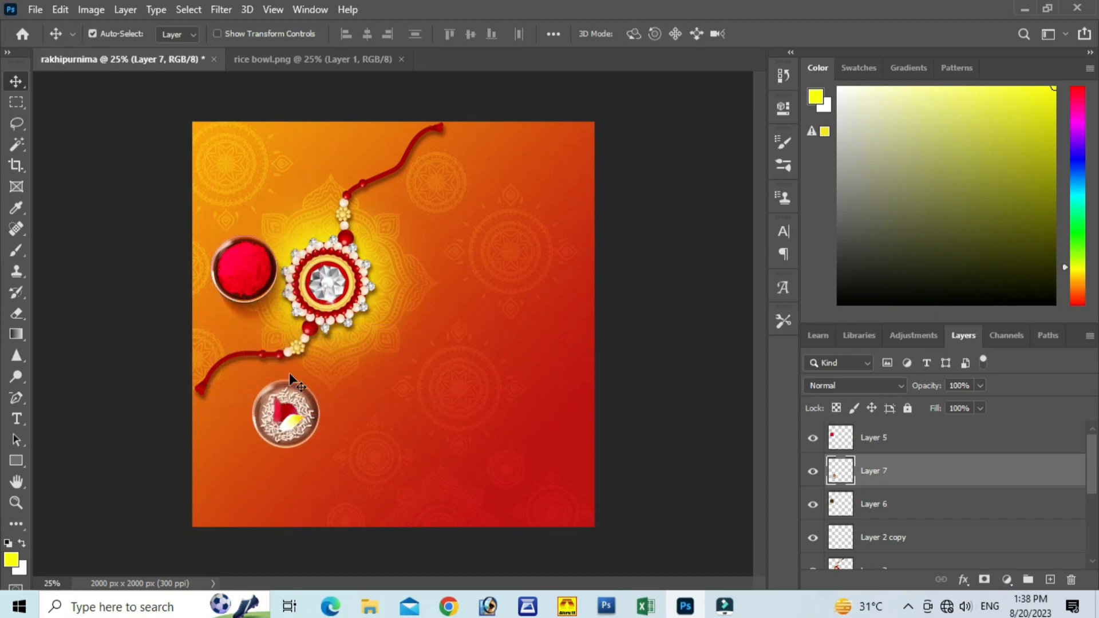
Step: Duplicate the sindur bowl's shadow, Layer 6, move the copy under the rice bowl and scale it to about 97%
click(266, 300)
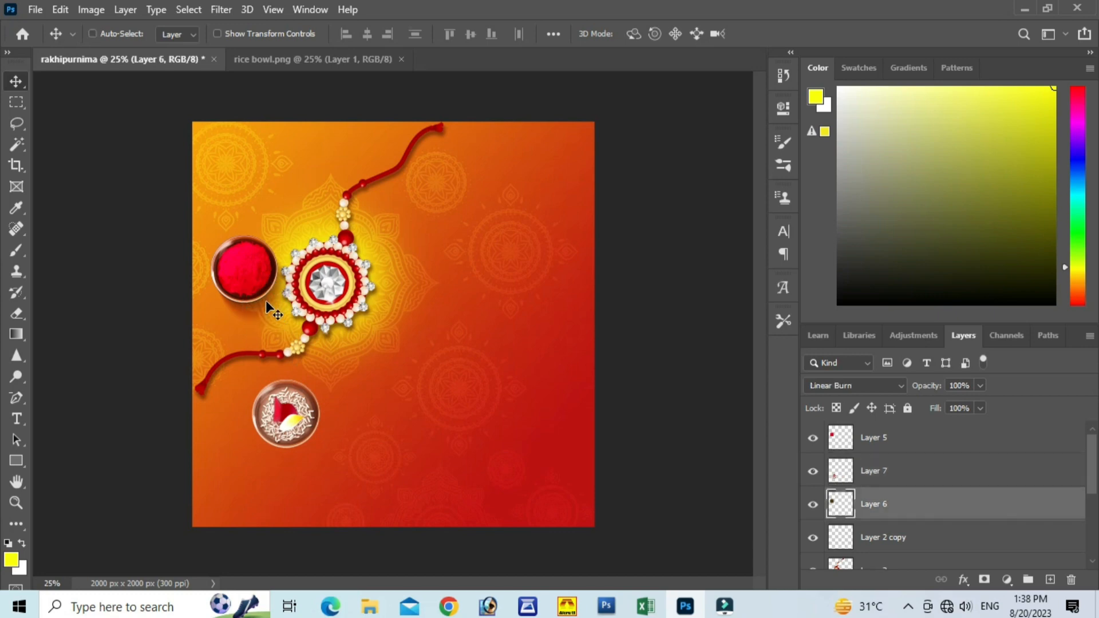
key(ctrl+j)
key(ctrl+t)
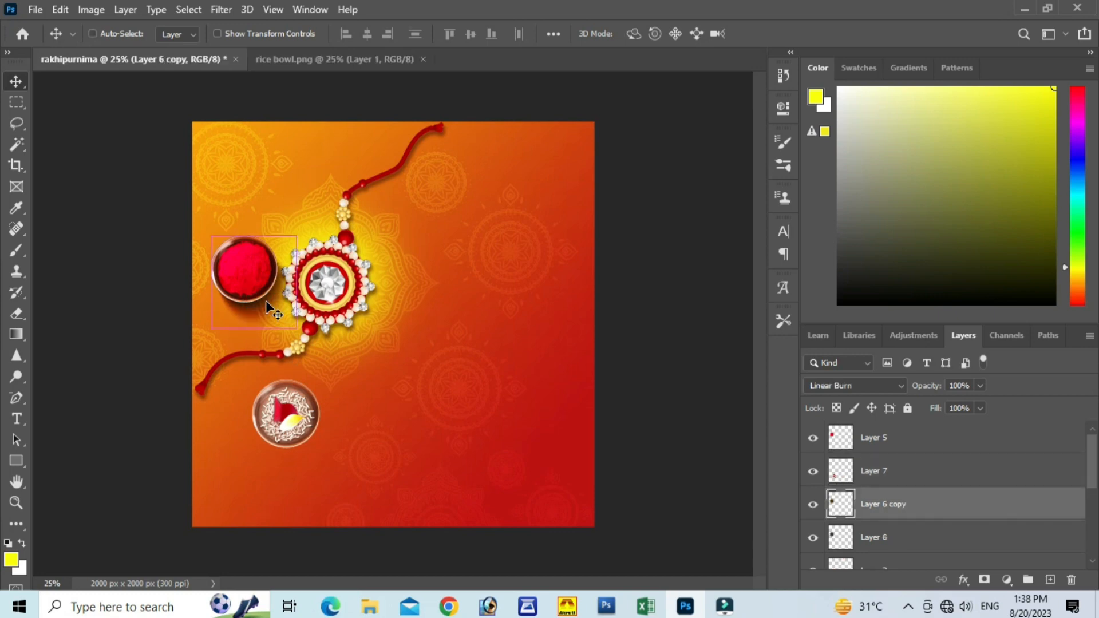
drag(280, 295, 323, 445)
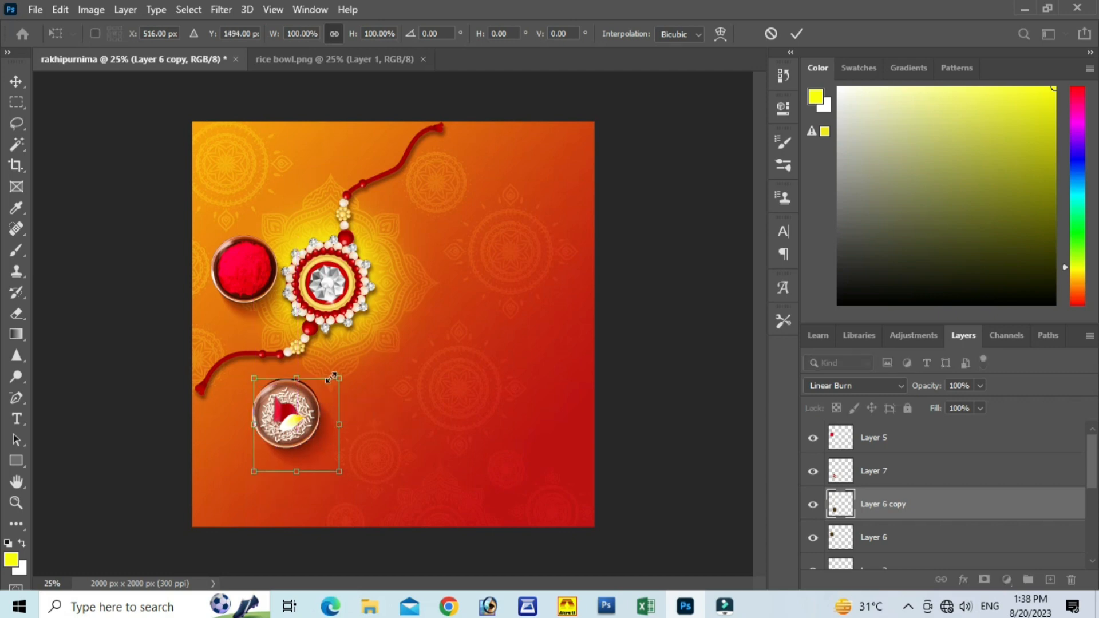
drag(338, 379, 337, 380)
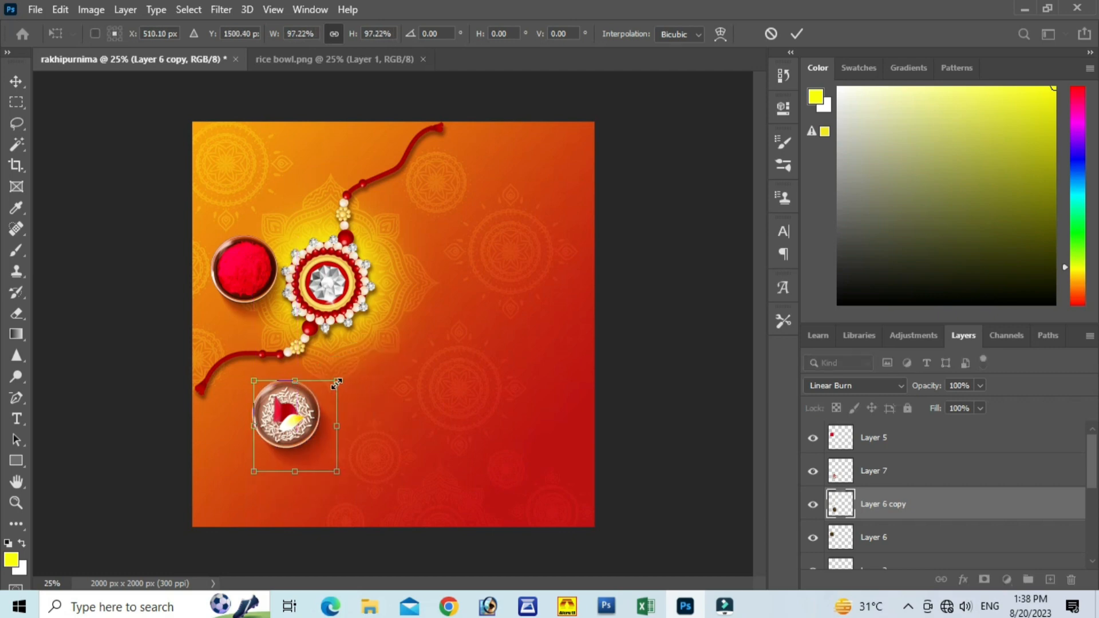
click(789, 33)
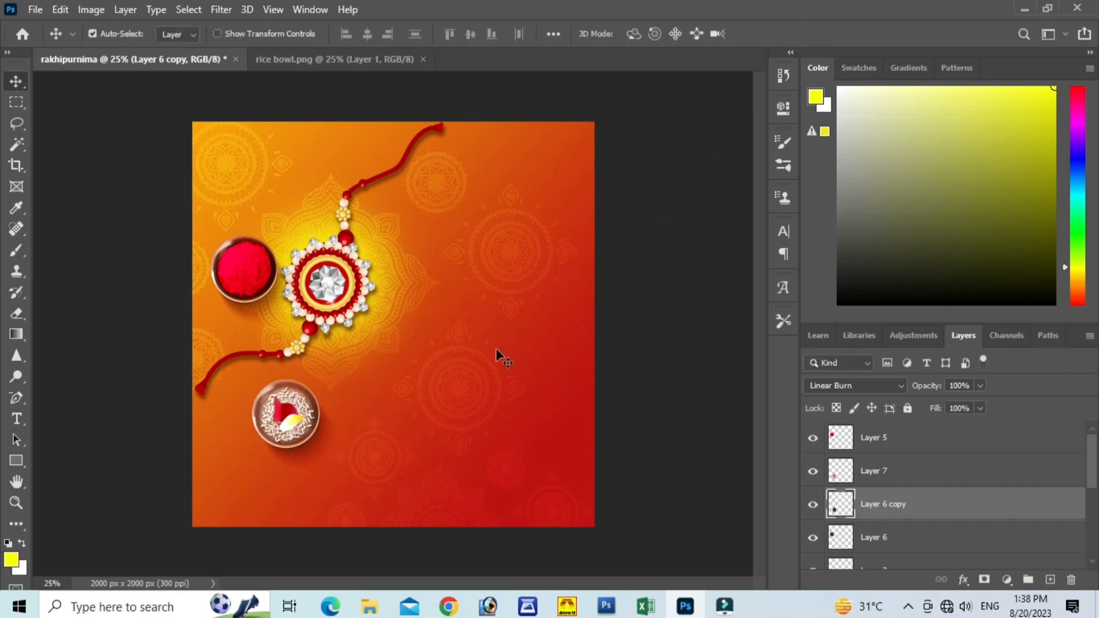
Step: Move the rice bowl and its shadow closer to the rakhi thread, then scale Layer 7 to about 102% and align it over the shadow
mouse_move(297, 411)
mouse_down()
mouse_move(288, 390)
mouse_move(306, 415)
mouse_move(282, 401)
mouse_up()
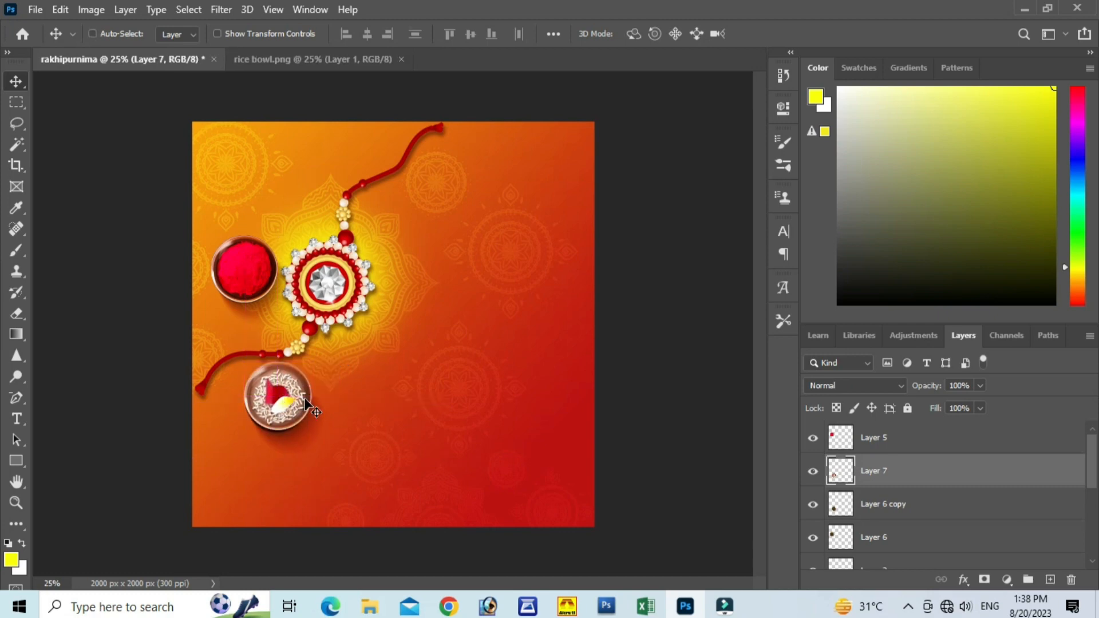
key(ctrl+plus)
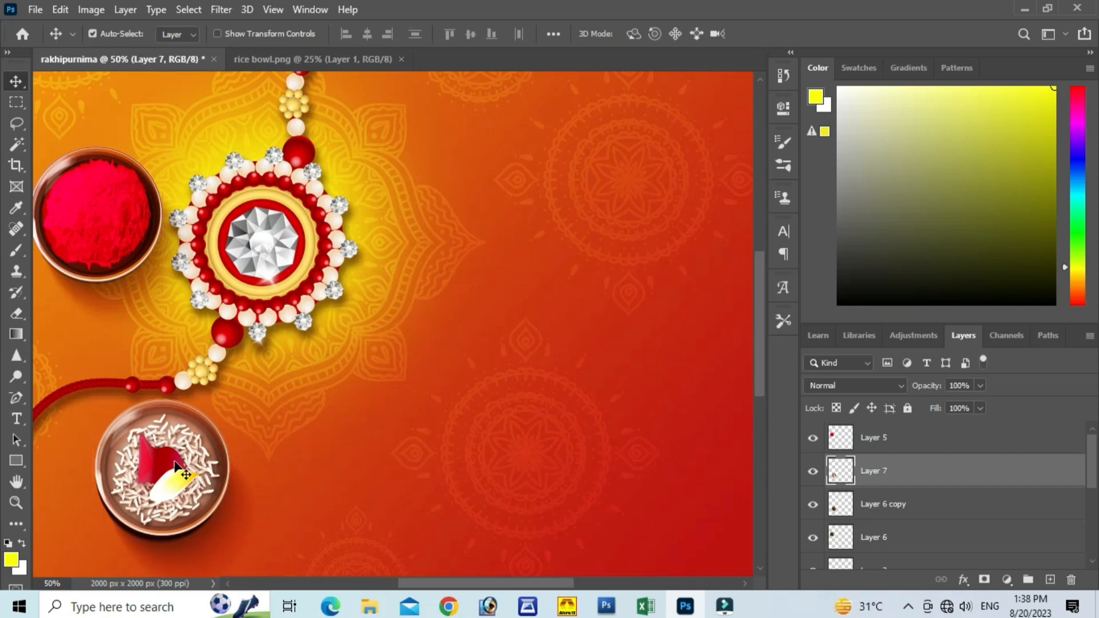
drag(175, 465, 170, 473)
key(ctrl+t)
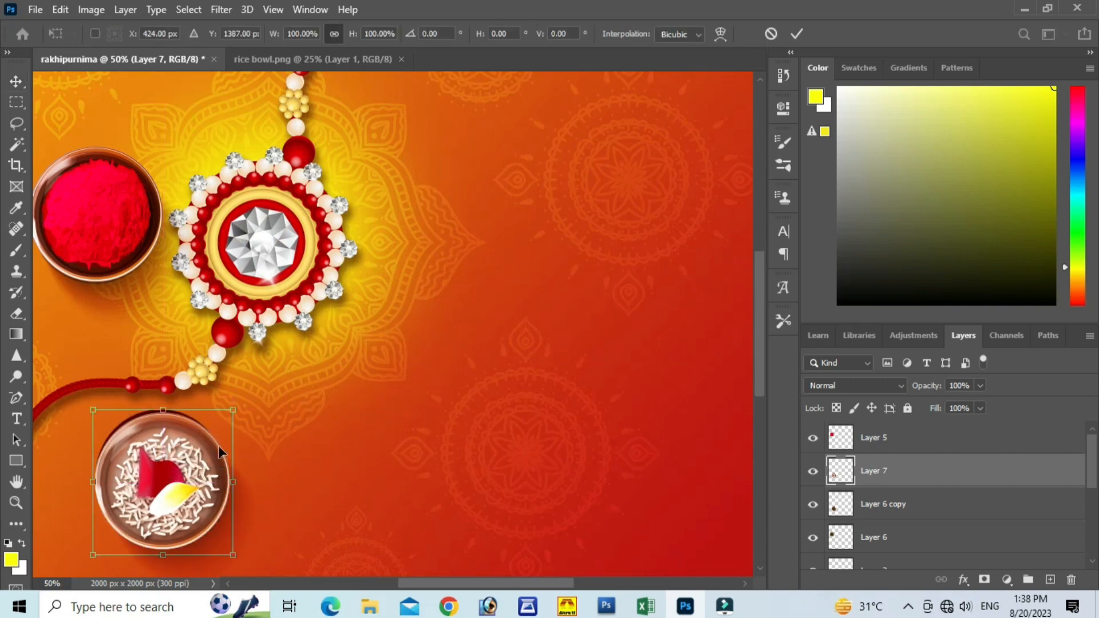
mouse_move(239, 410)
mouse_down()
mouse_move(241, 395)
mouse_move(235, 408)
mouse_up()
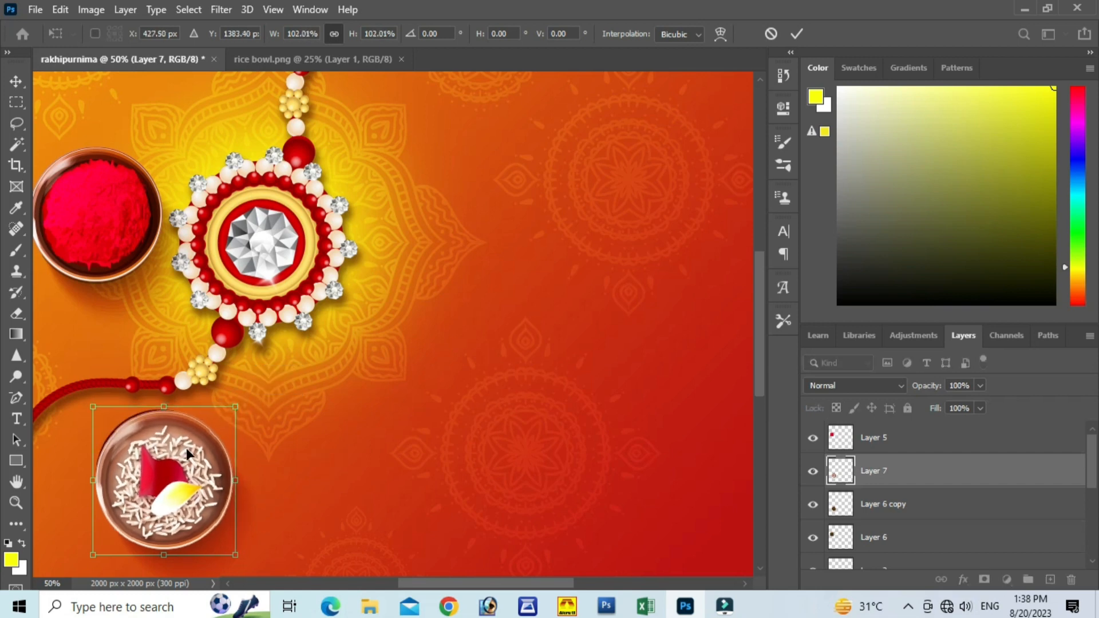
mouse_move(190, 456)
mouse_down()
mouse_move(179, 443)
mouse_move(189, 457)
mouse_up()
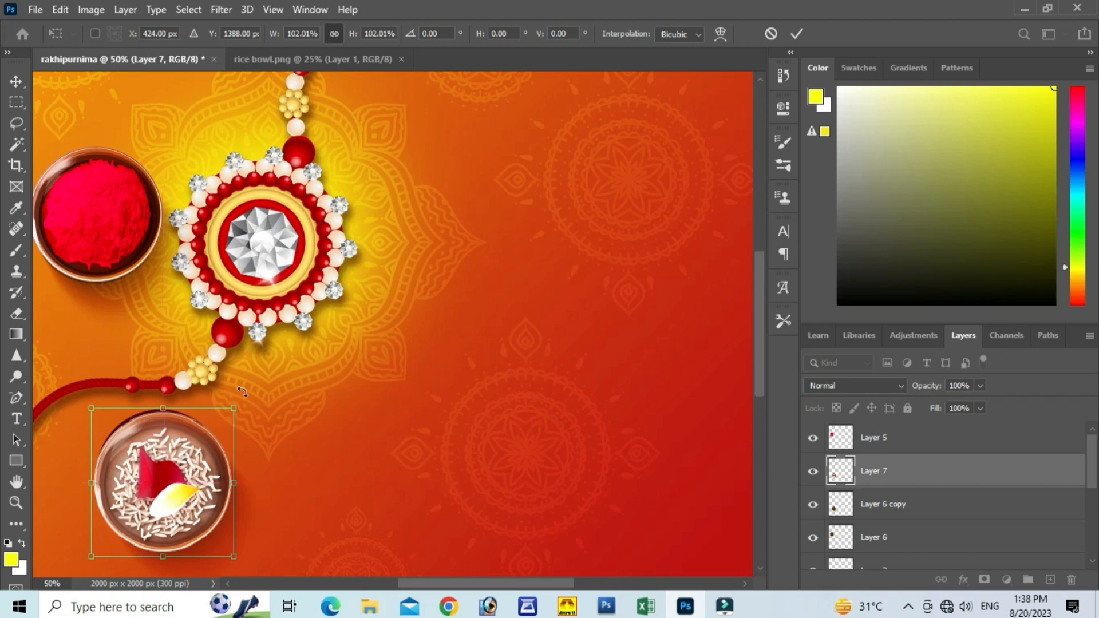
click(796, 33)
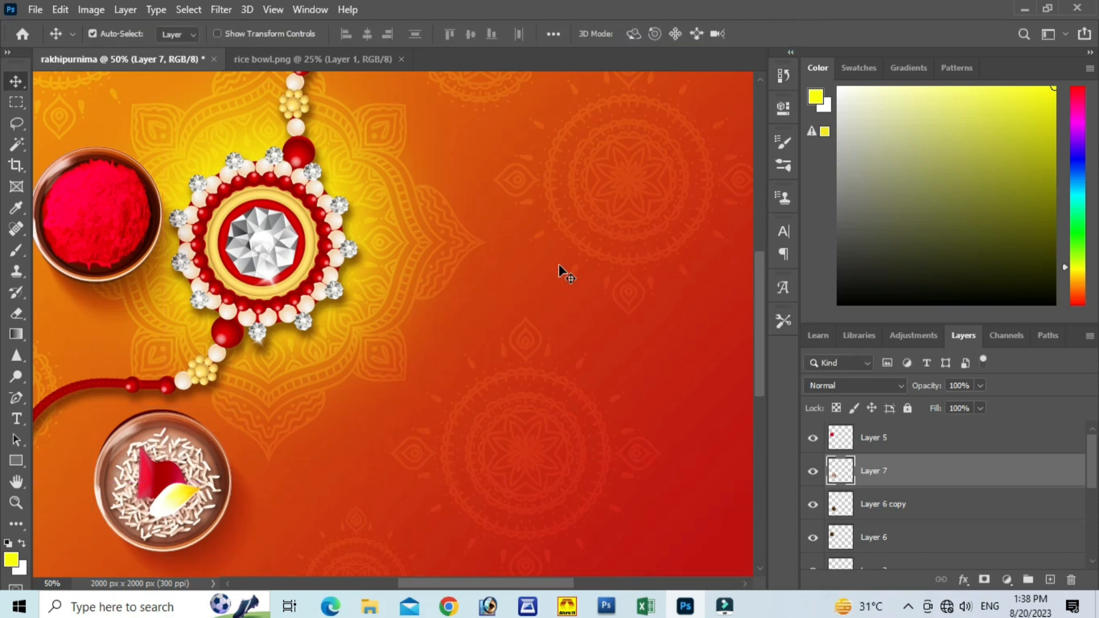
key(Up)
key(Up)
key(Up)
key(Up)
key(Up)
key(Up)
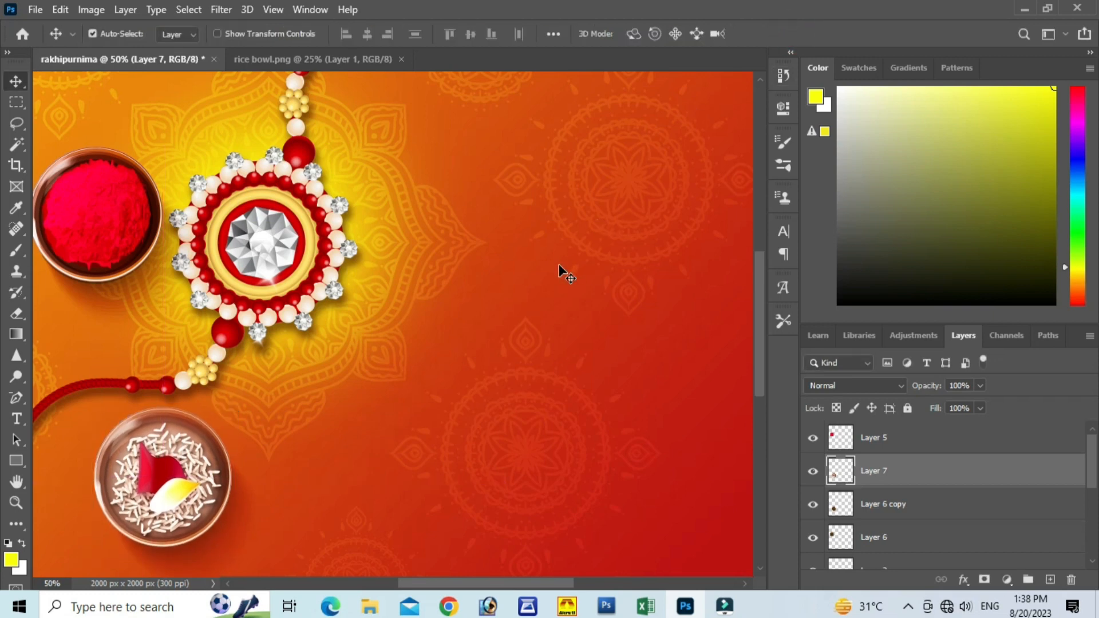
Step: Select Layer 7 and Layer 6 copy together and scale the rice bowl with its shadow to about 97%
key(ctrl+minus)
key(ctrl+minus)
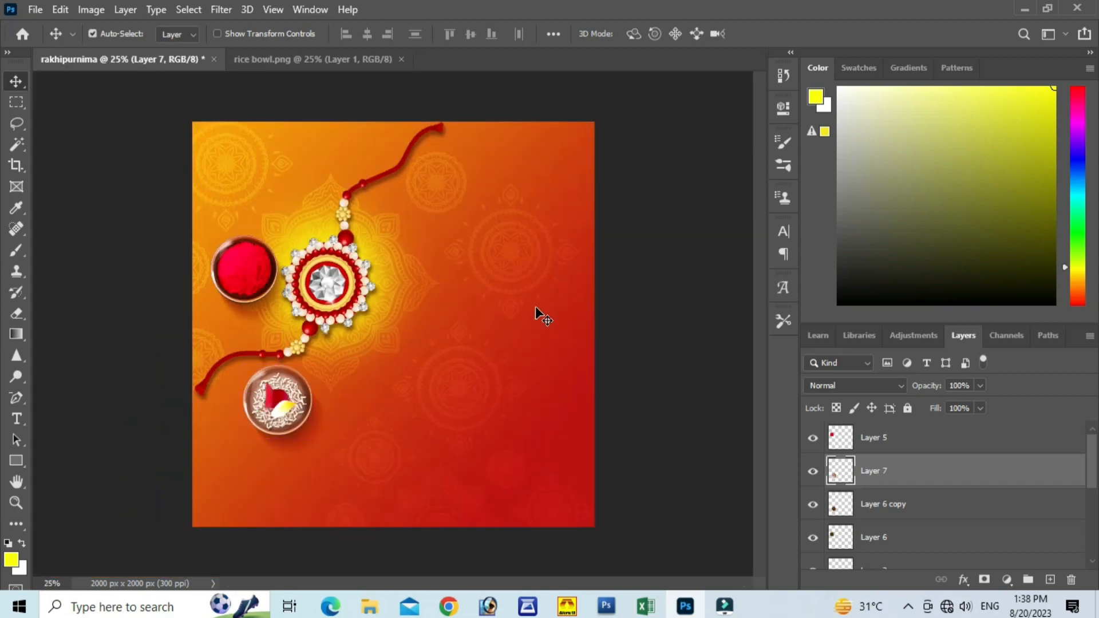
ctrl+click(887, 510)
key(ctrl+t)
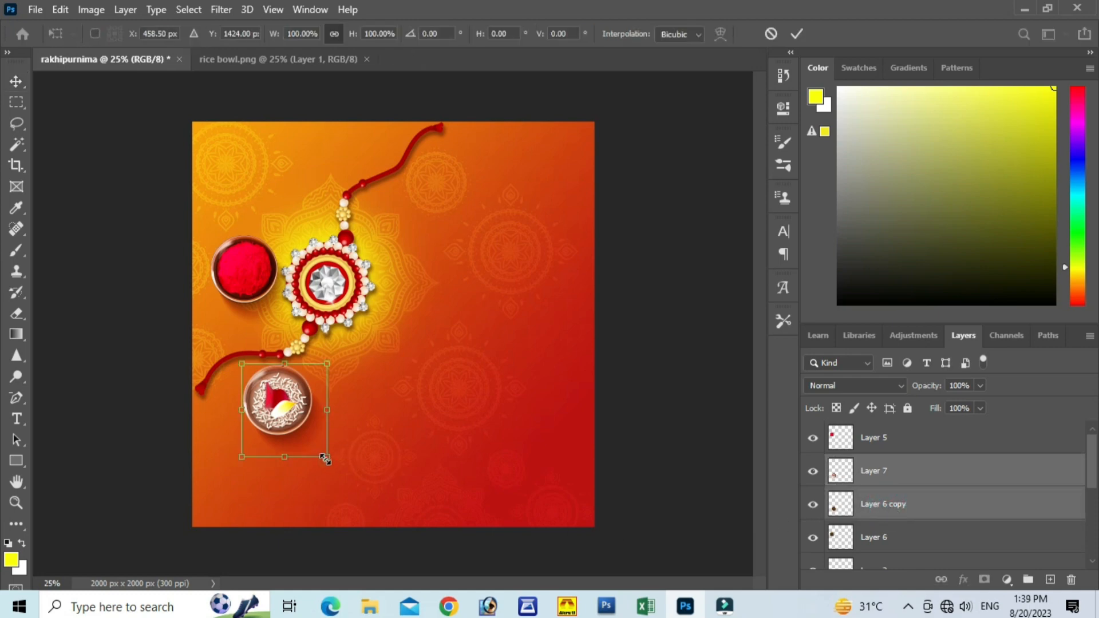
drag(325, 457, 324, 456)
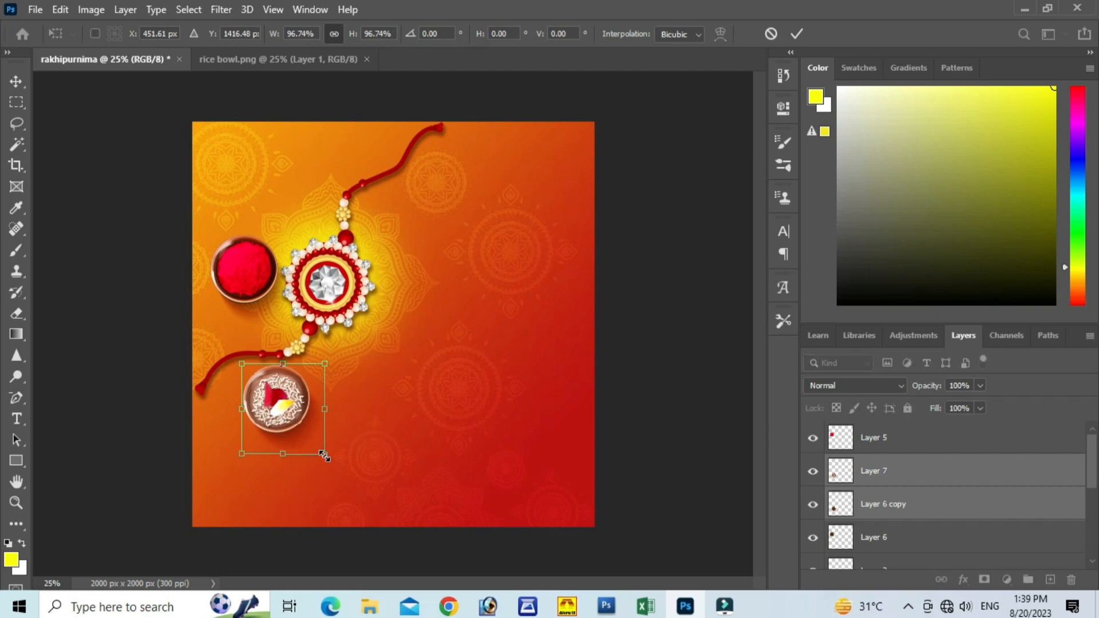
click(801, 35)
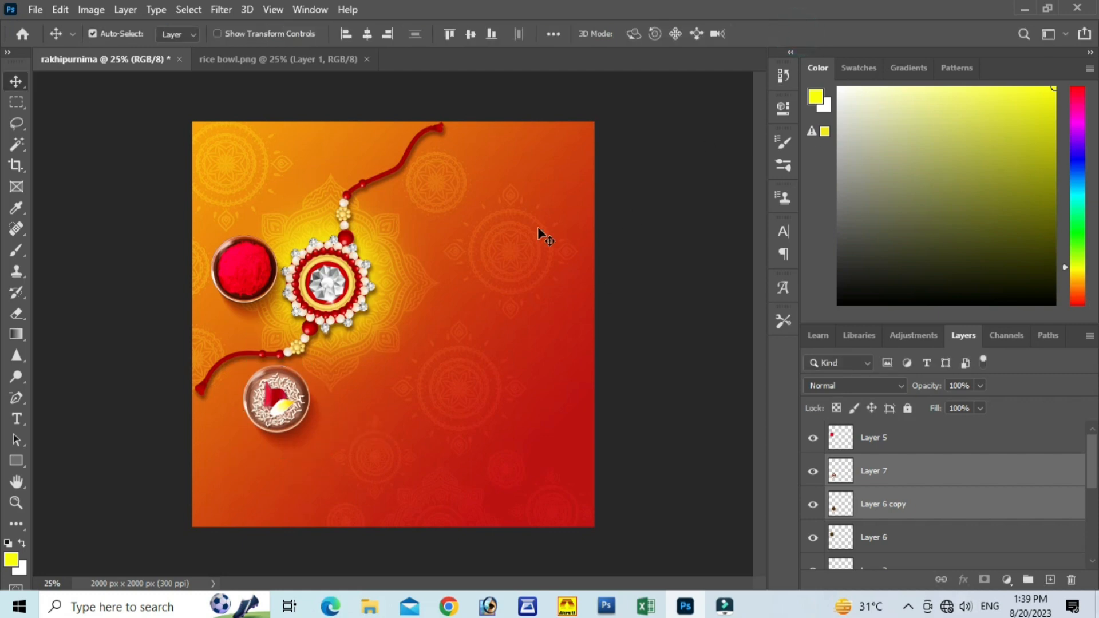
Step: Close the rice bowl image and open the rice file from the rakhipurnima materials folder
click(294, 60)
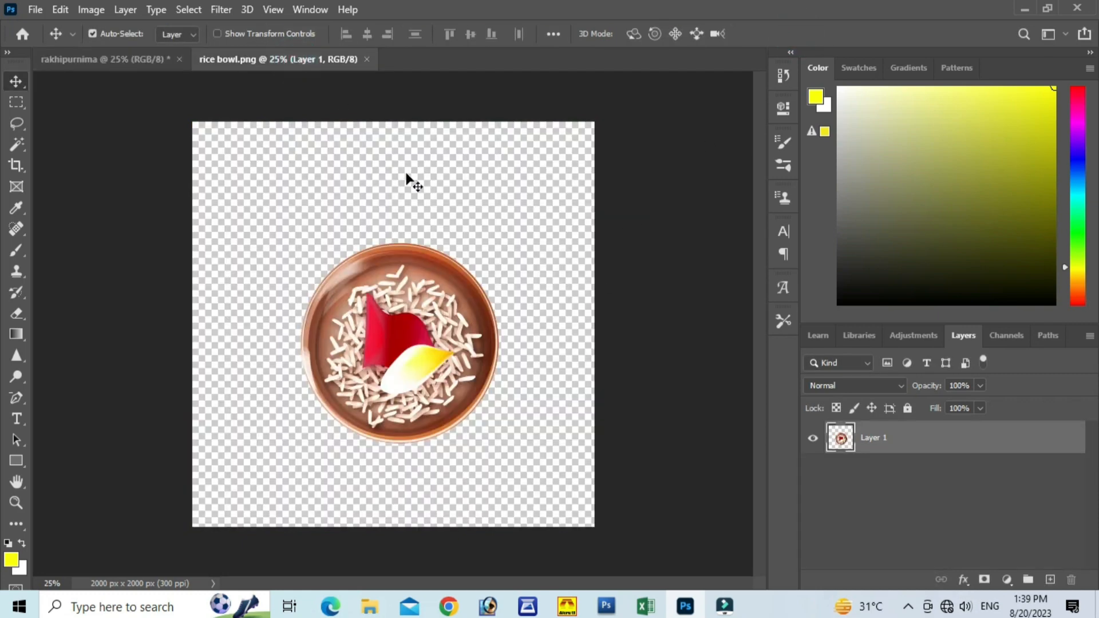
click(368, 59)
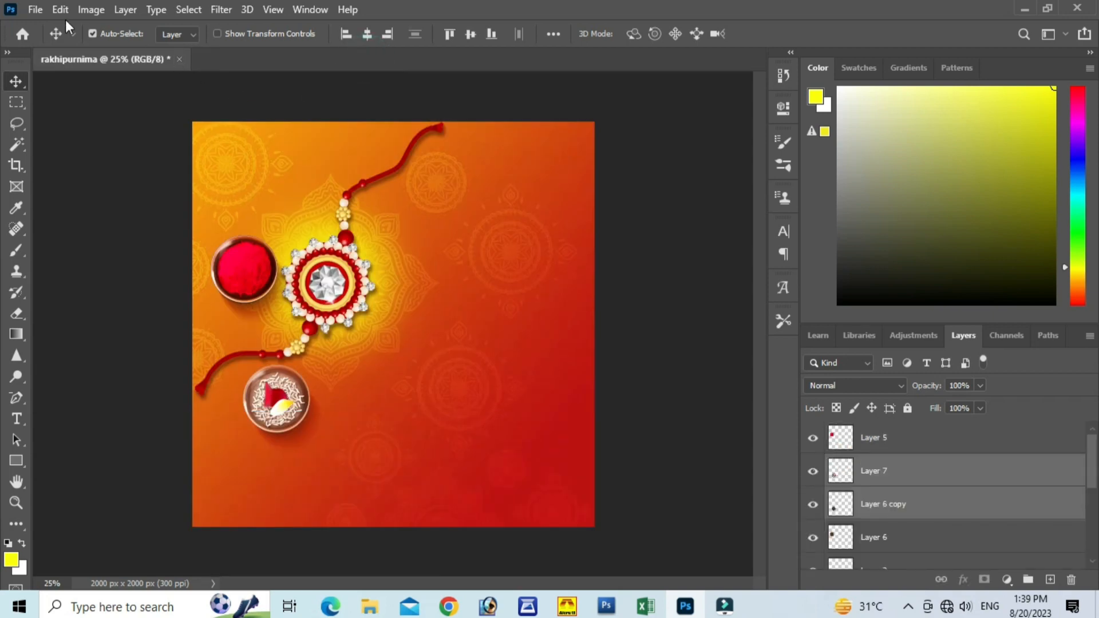
click(35, 10)
click(50, 43)
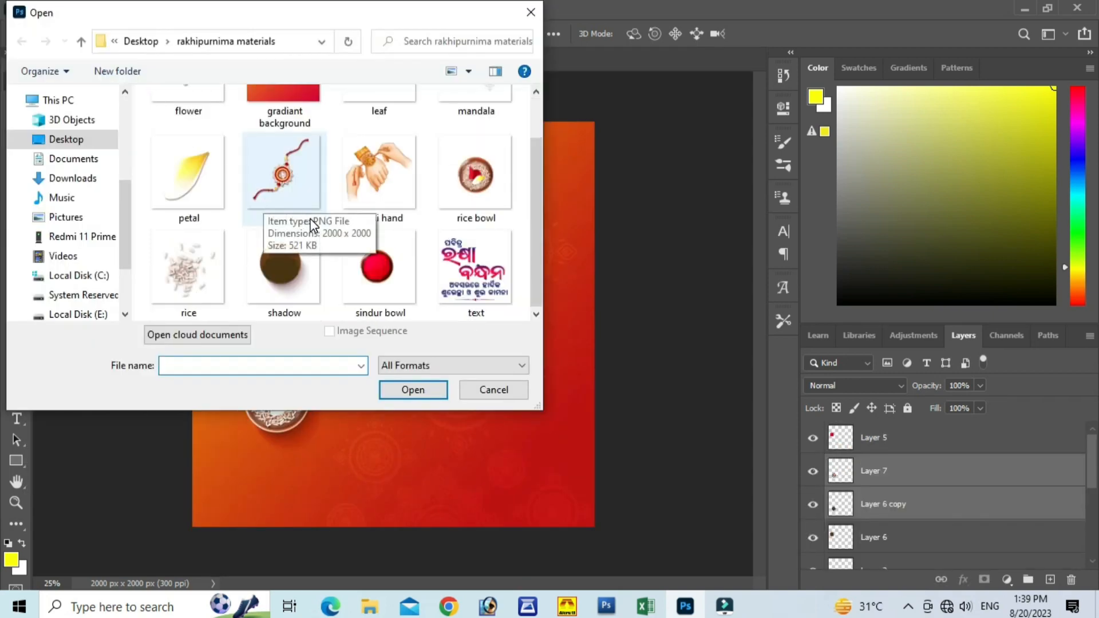
click(192, 269)
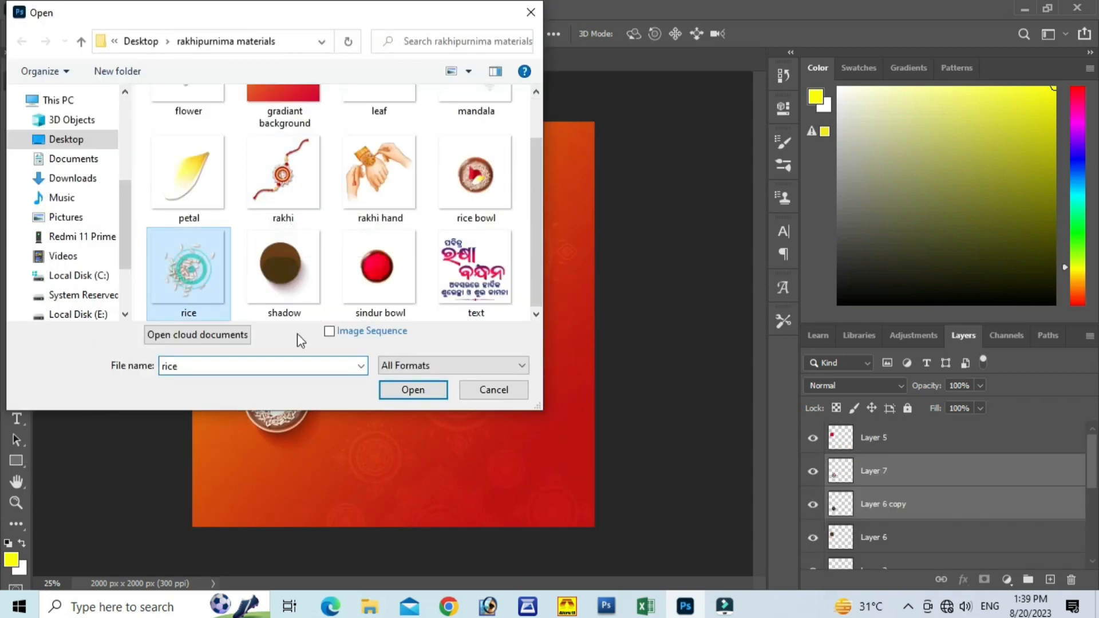
click(411, 389)
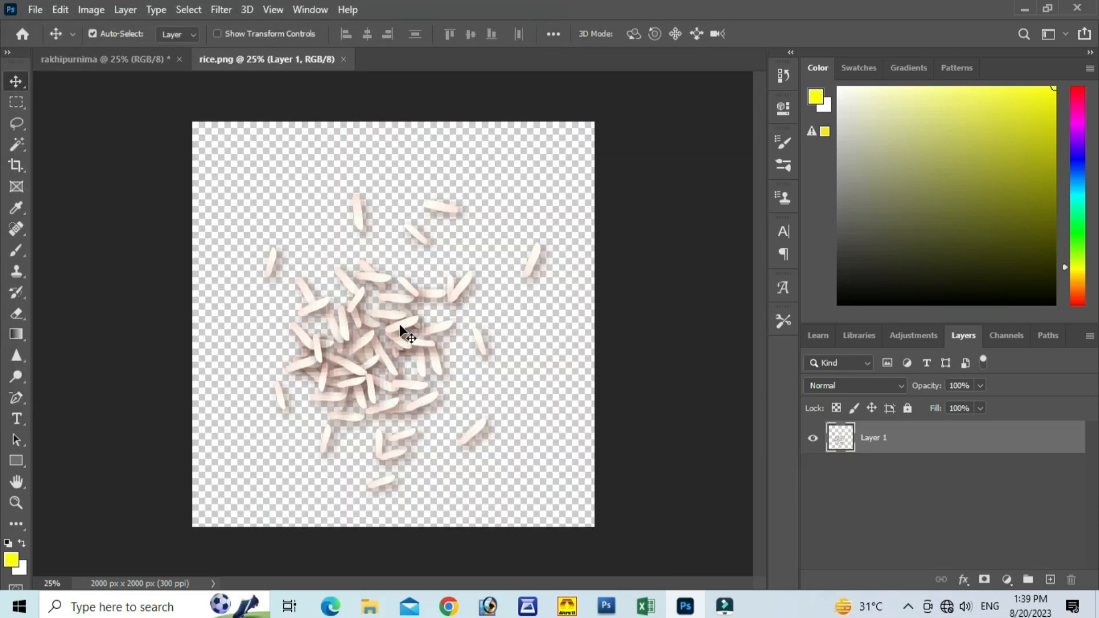
Step: Bring the rice grains into the rakhipurnima document, scale them to about 19% and place them below and left of the rice bowl
drag(401, 332, 128, 61)
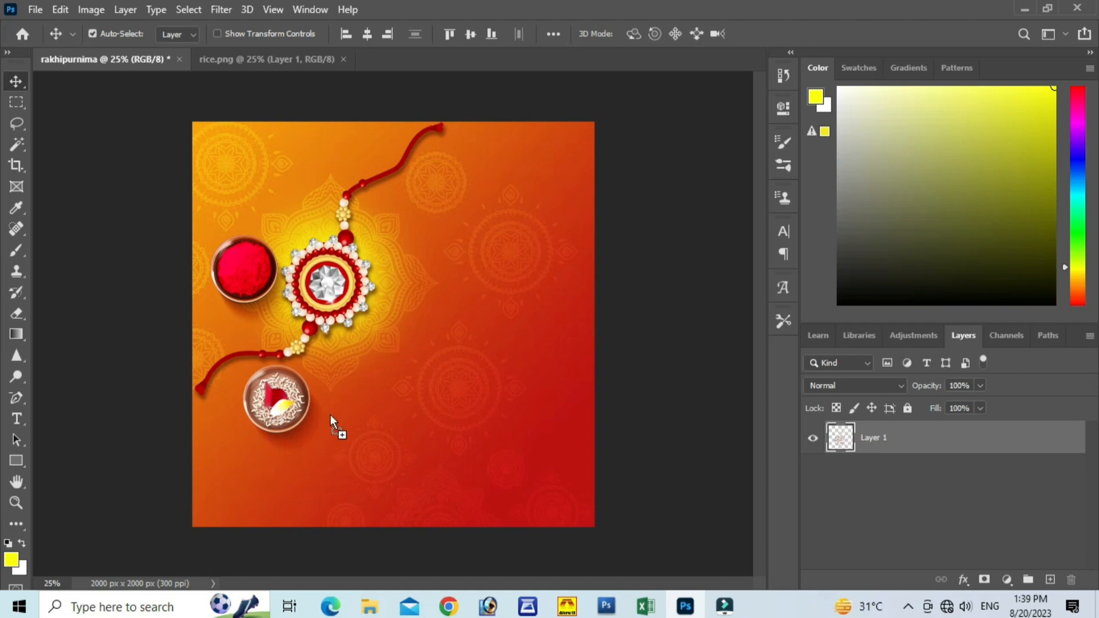
drag(331, 415, 334, 393)
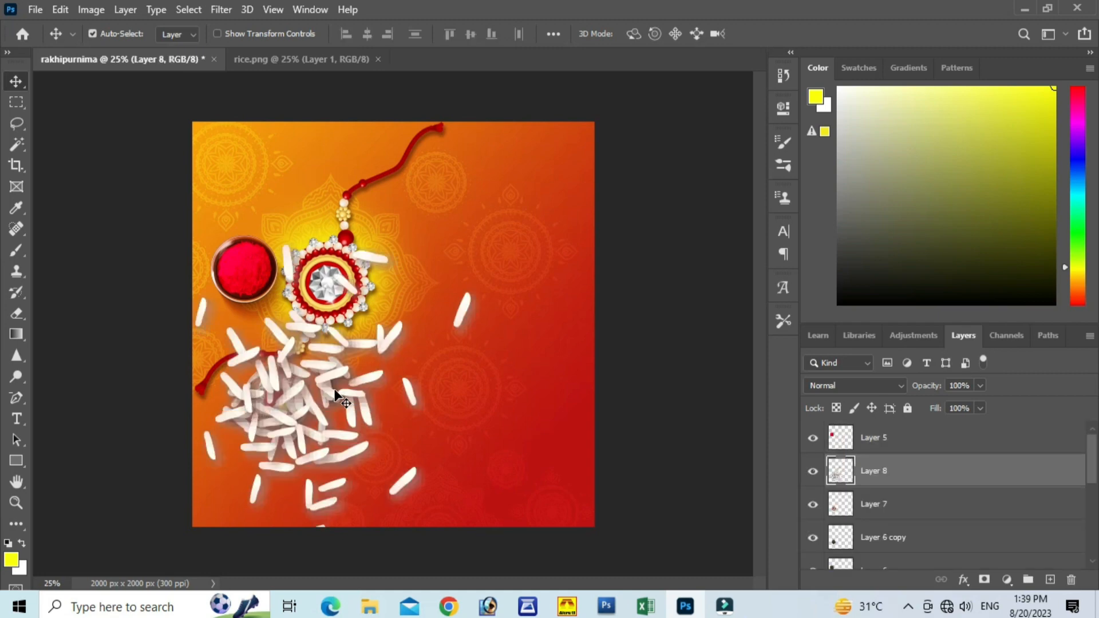
key(ctrl+t)
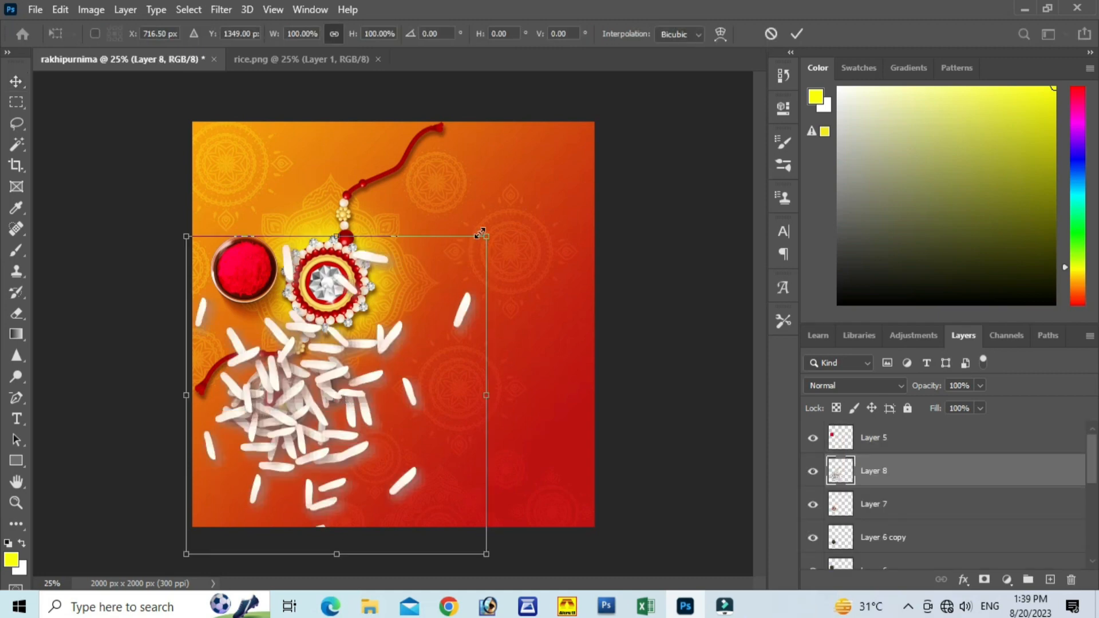
drag(486, 236, 264, 471)
drag(219, 516, 231, 464)
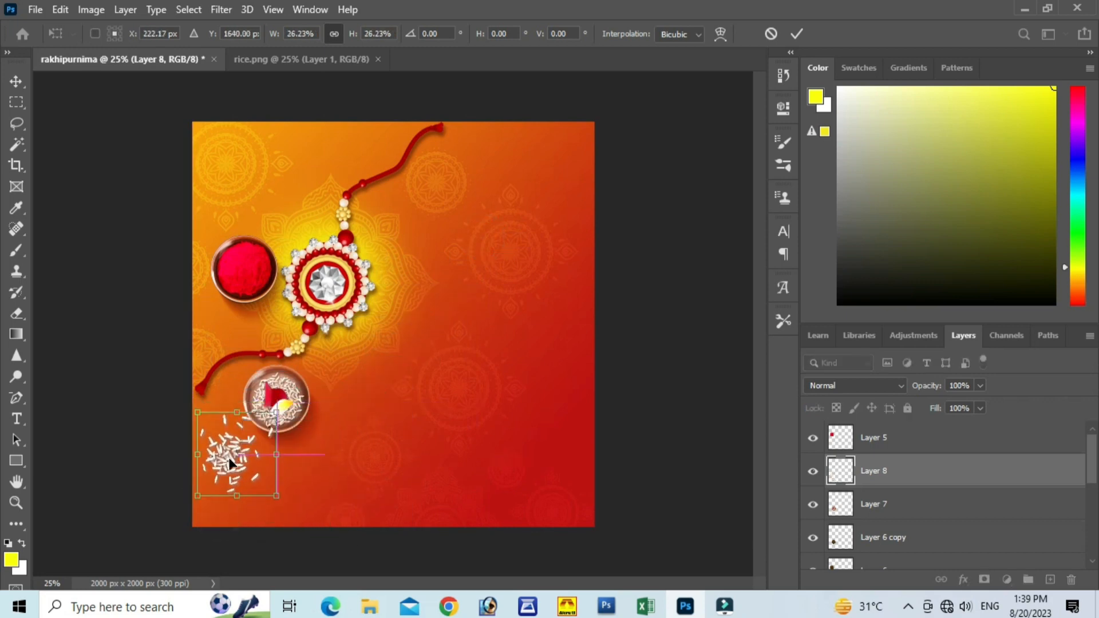
drag(272, 496, 263, 482)
drag(235, 447, 238, 458)
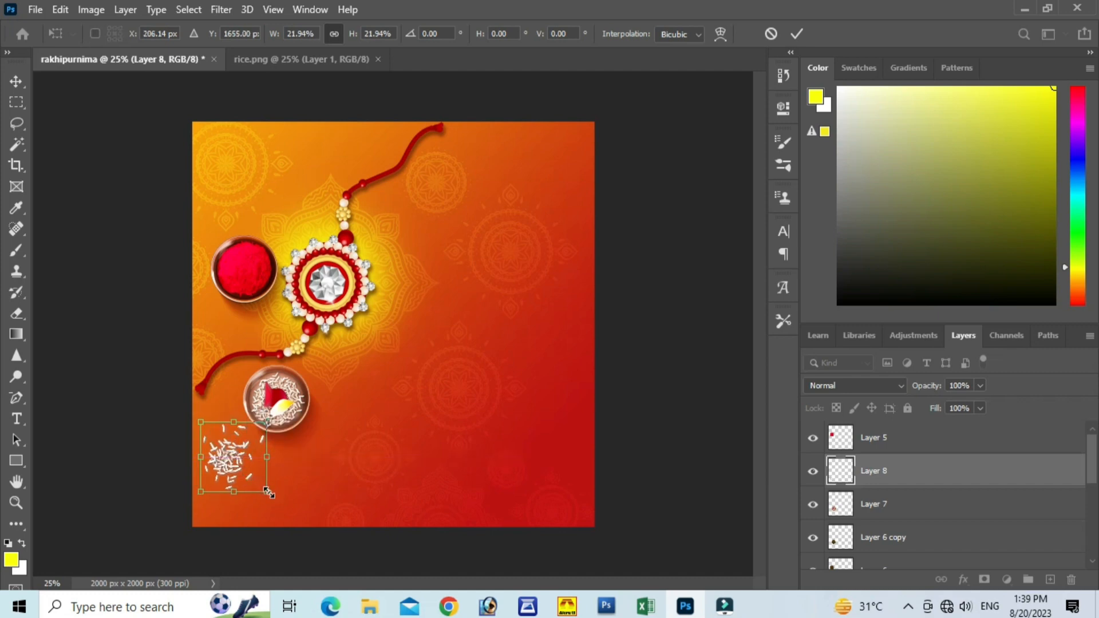
drag(269, 493, 257, 482)
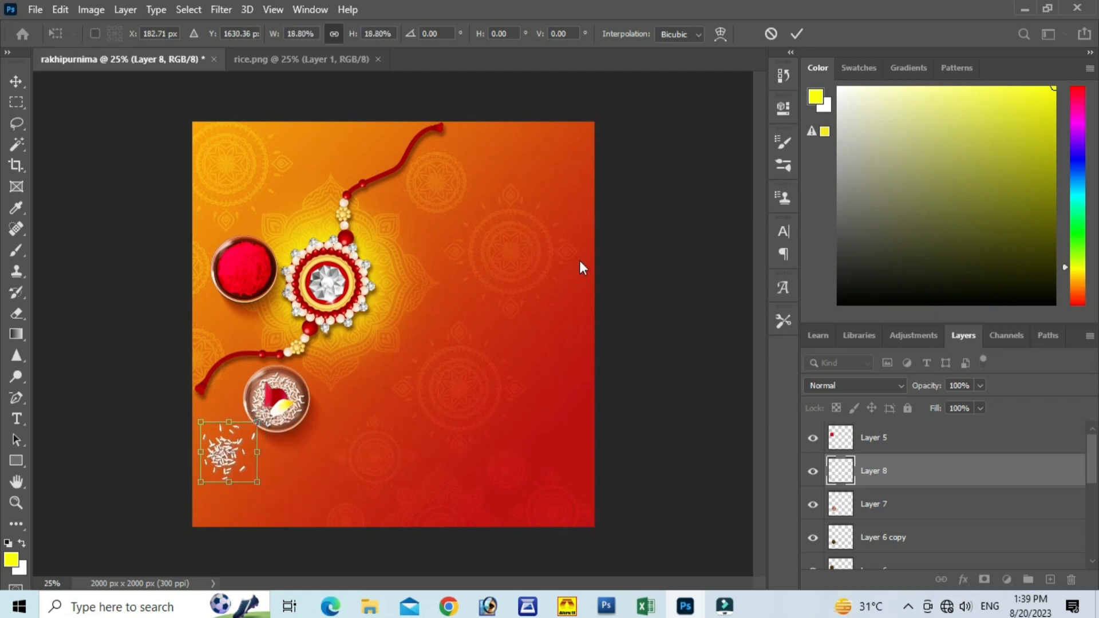
click(794, 38)
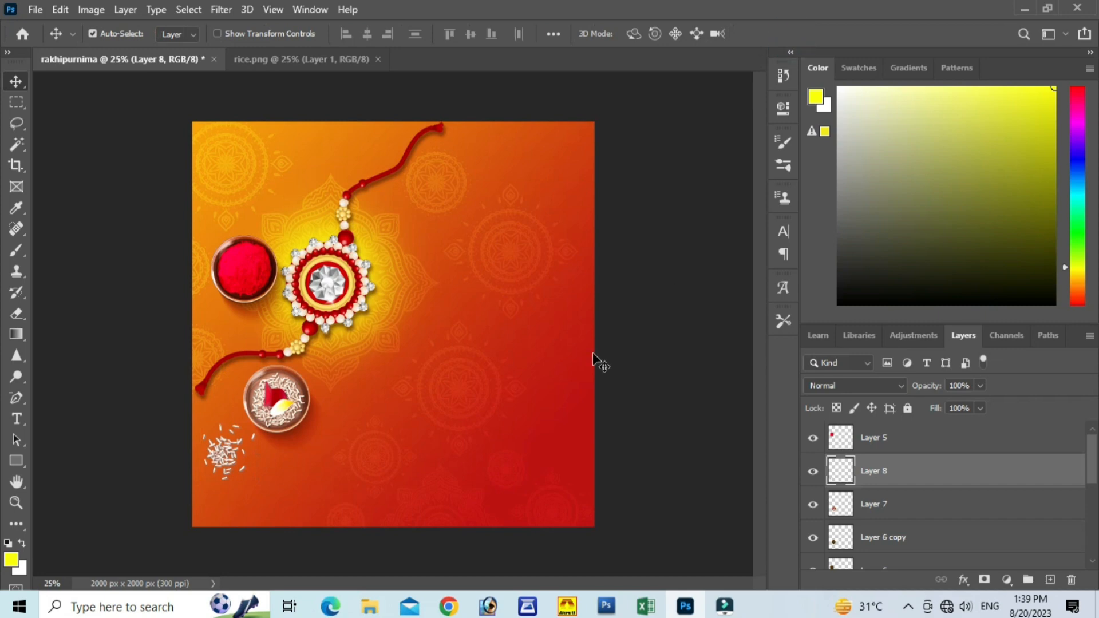
Step: Close the rice image and open the flower file from the rakhipurnima materials folder
click(325, 61)
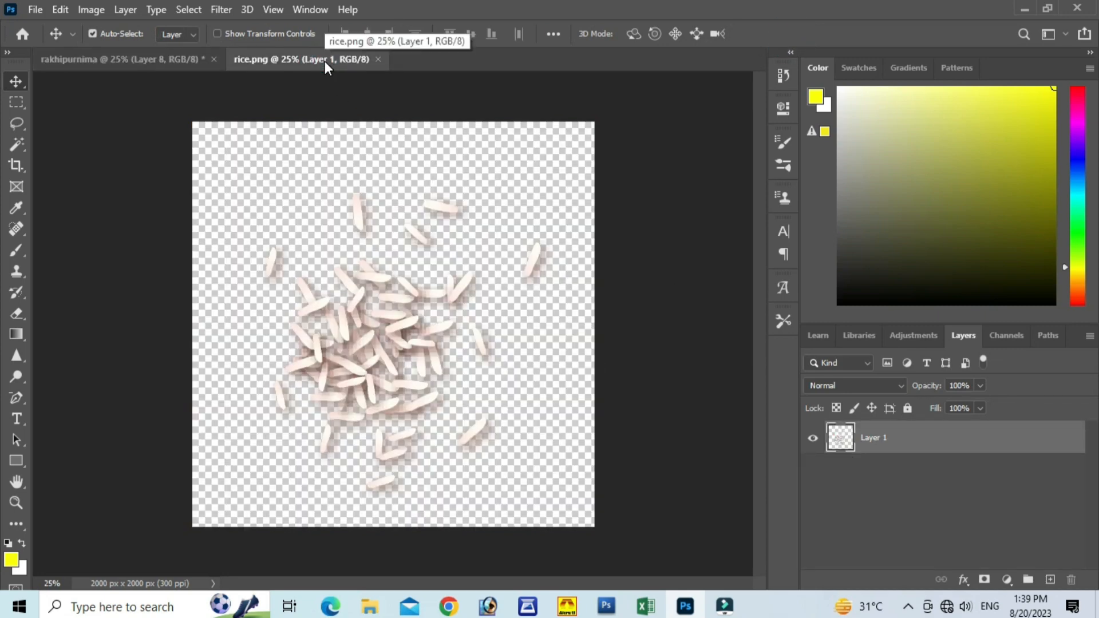
click(378, 60)
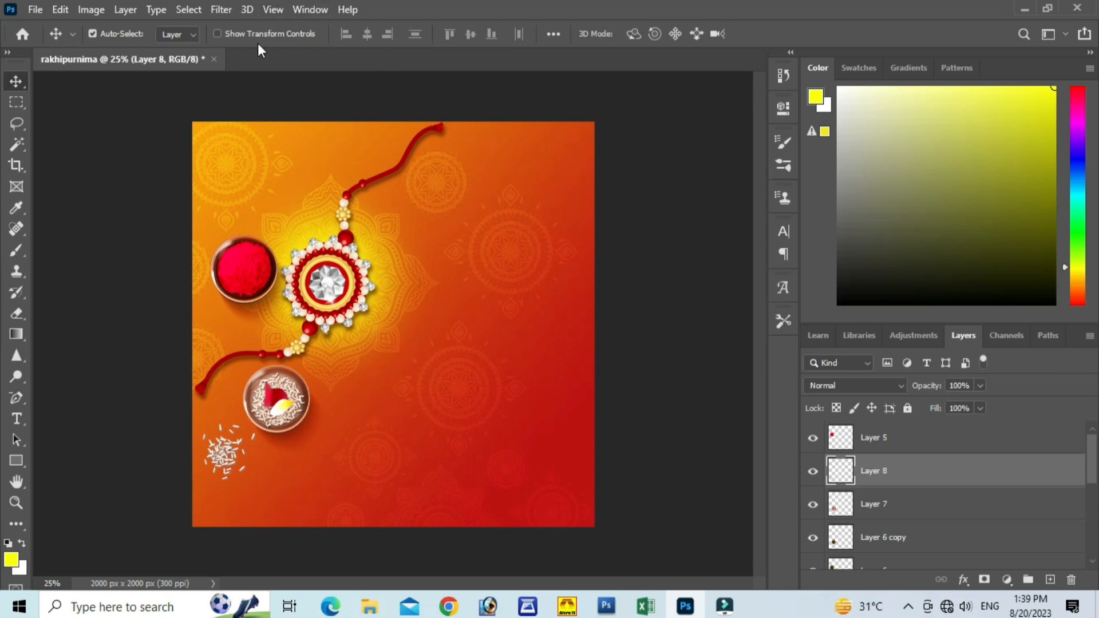
click(37, 9)
click(56, 43)
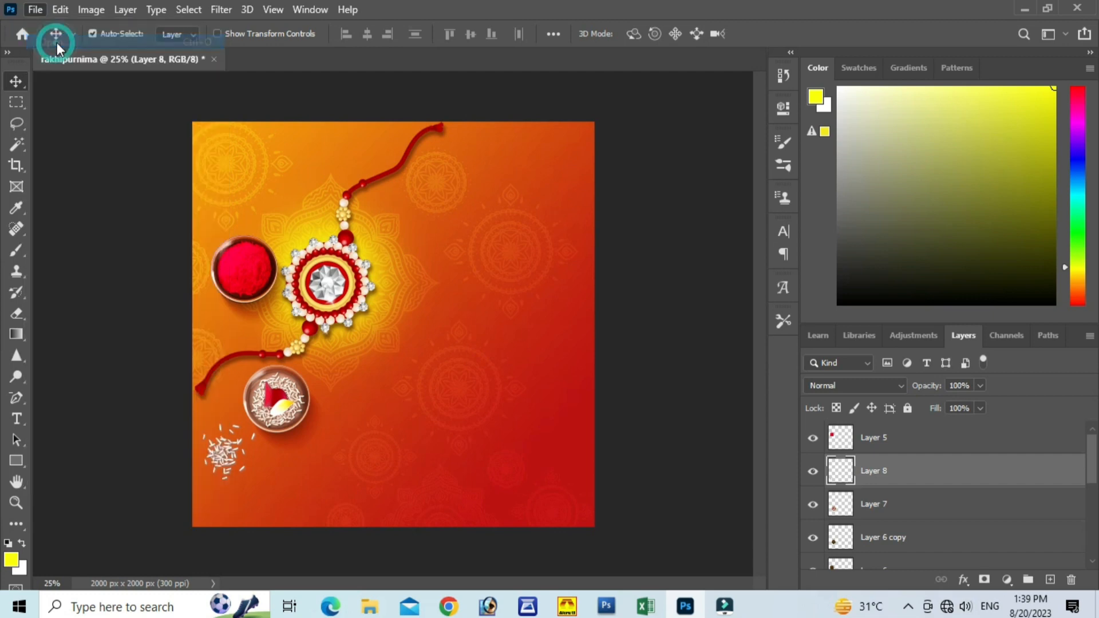
scroll(366, 162, down, 2)
scroll(359, 163, up, 2)
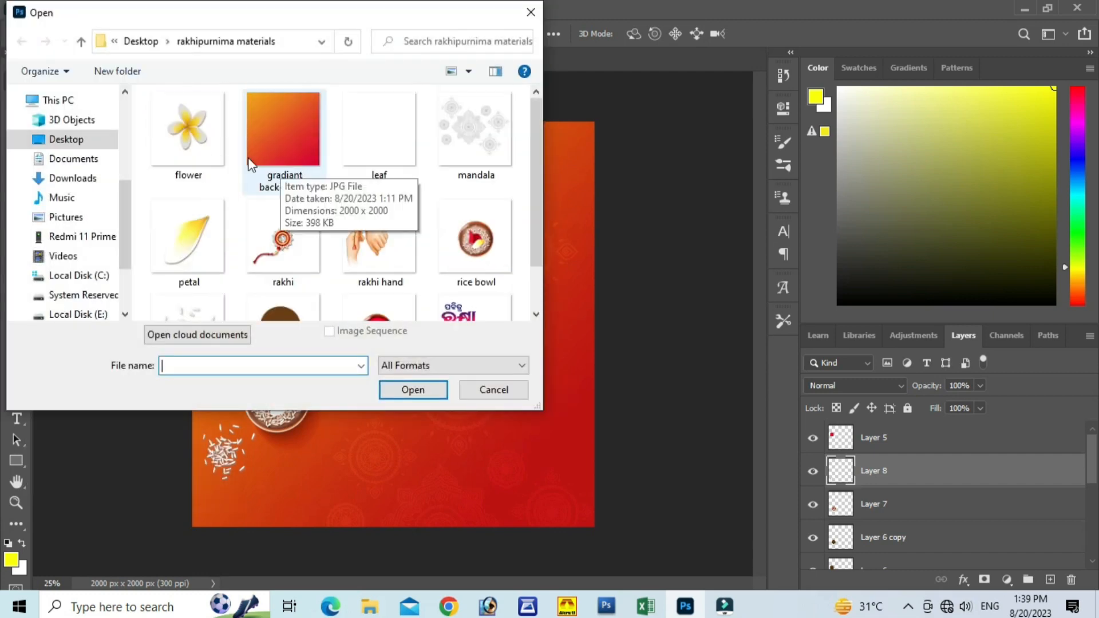
click(183, 129)
click(421, 389)
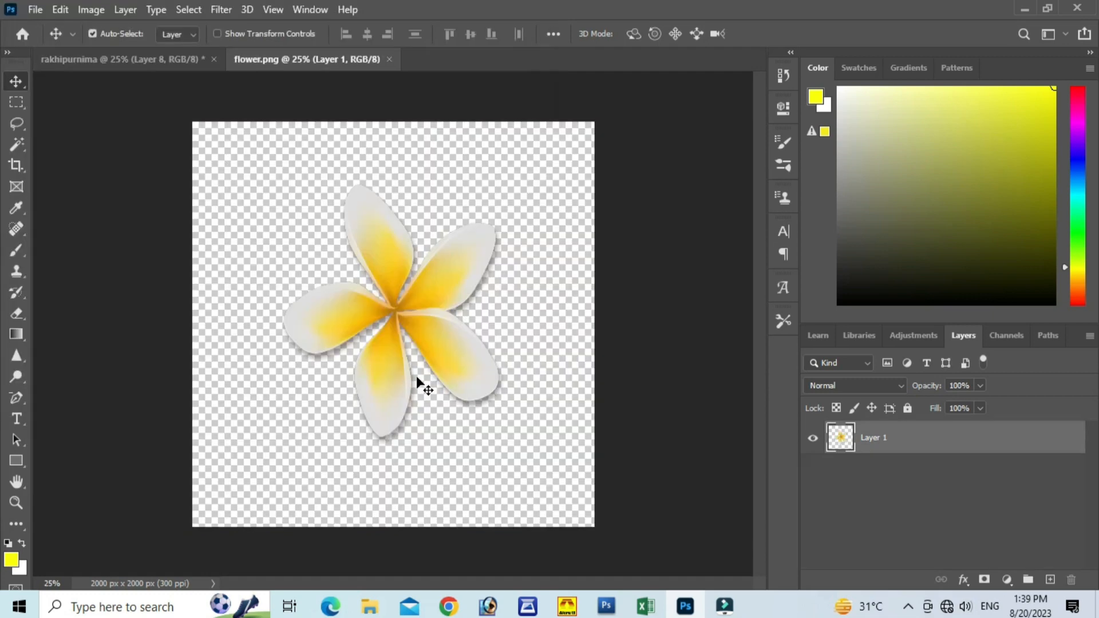
Step: Bring the flower into the rakhipurnima document, close its source file, scale it to about 19% and place it below the rice bowl
drag(435, 286, 365, 400)
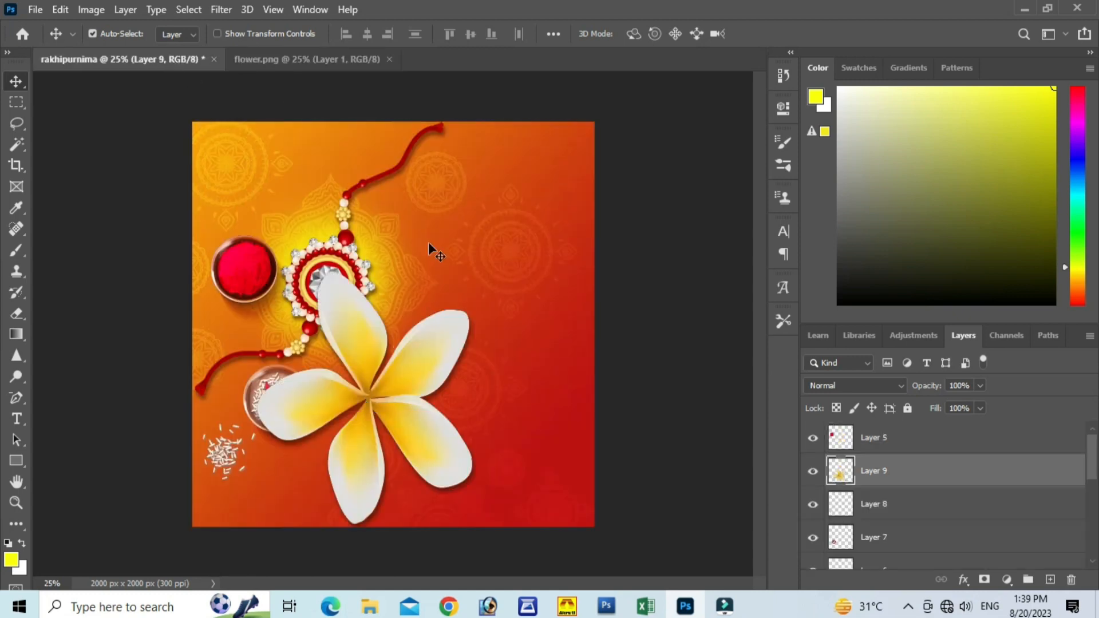
click(389, 59)
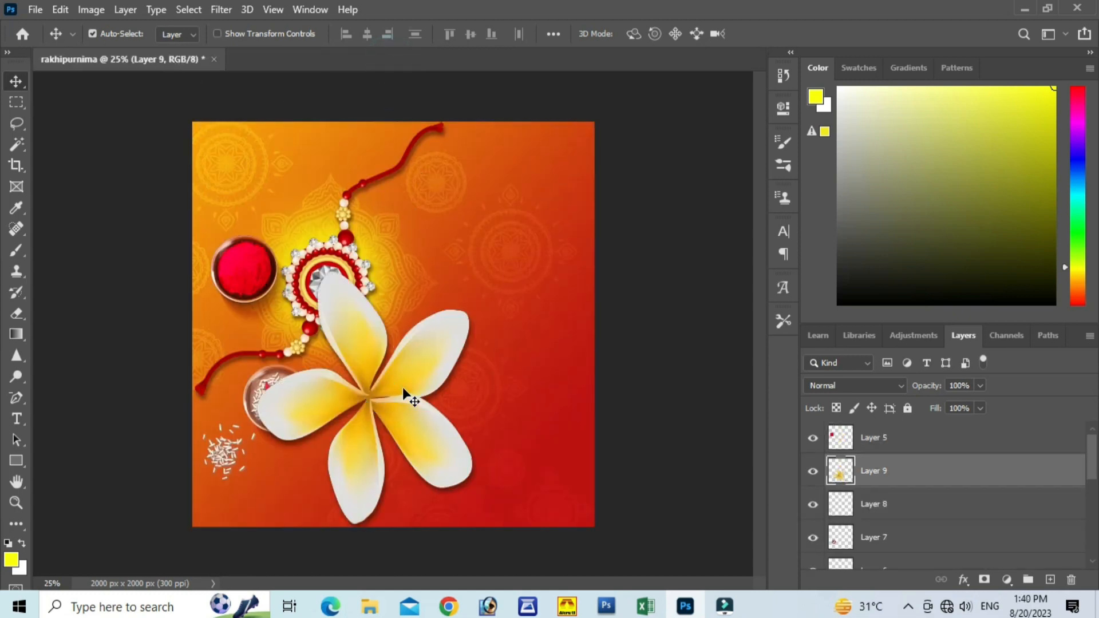
key(ctrl+t)
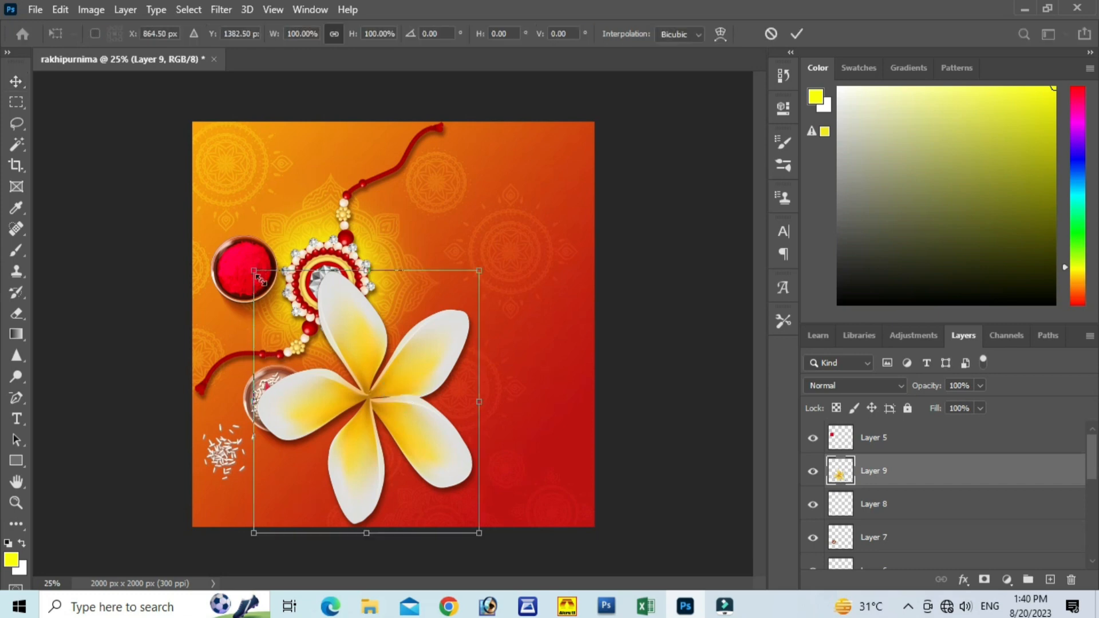
drag(258, 278, 283, 473)
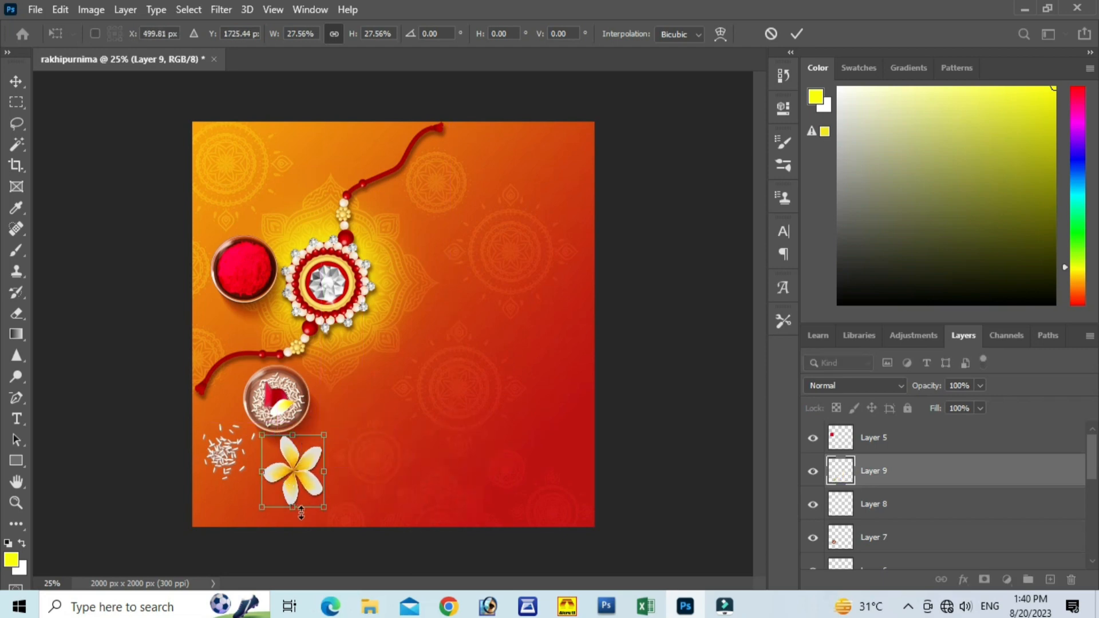
drag(324, 507, 302, 483)
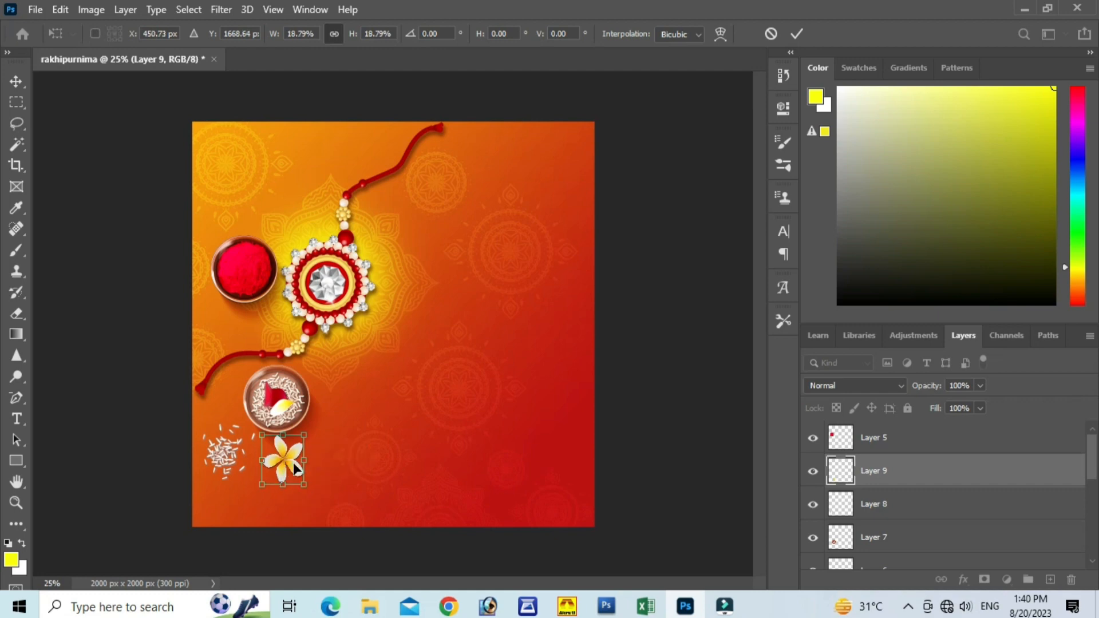
click(794, 35)
drag(282, 463, 276, 468)
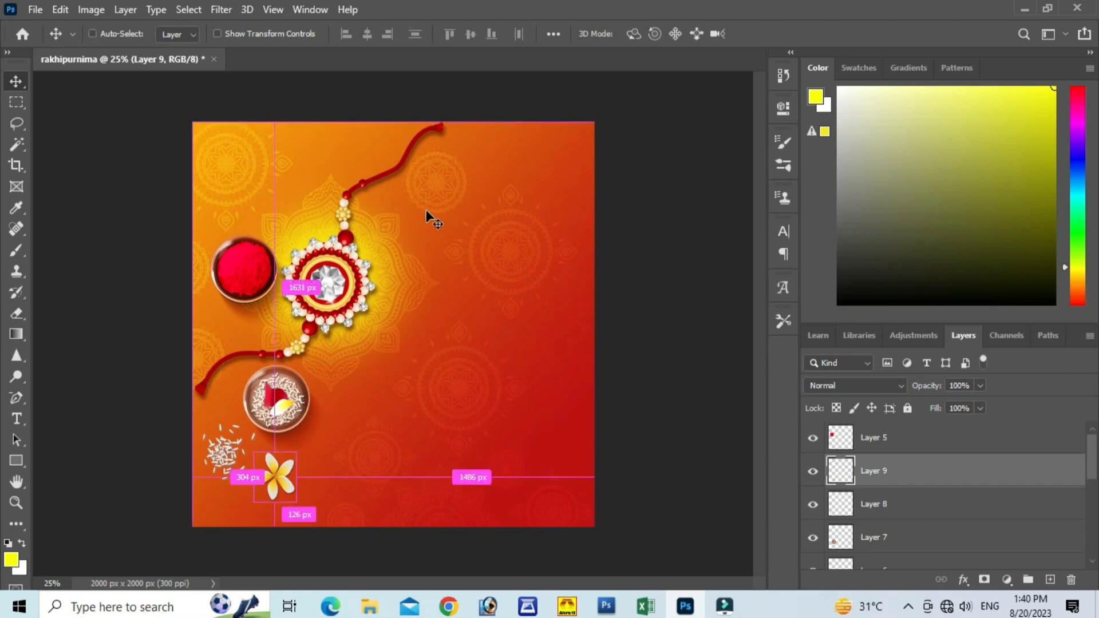
Step: Open the petal file from the rakhipurnima materials folder and bring the petal into the rakhipurnima document
key(ctrl+o)
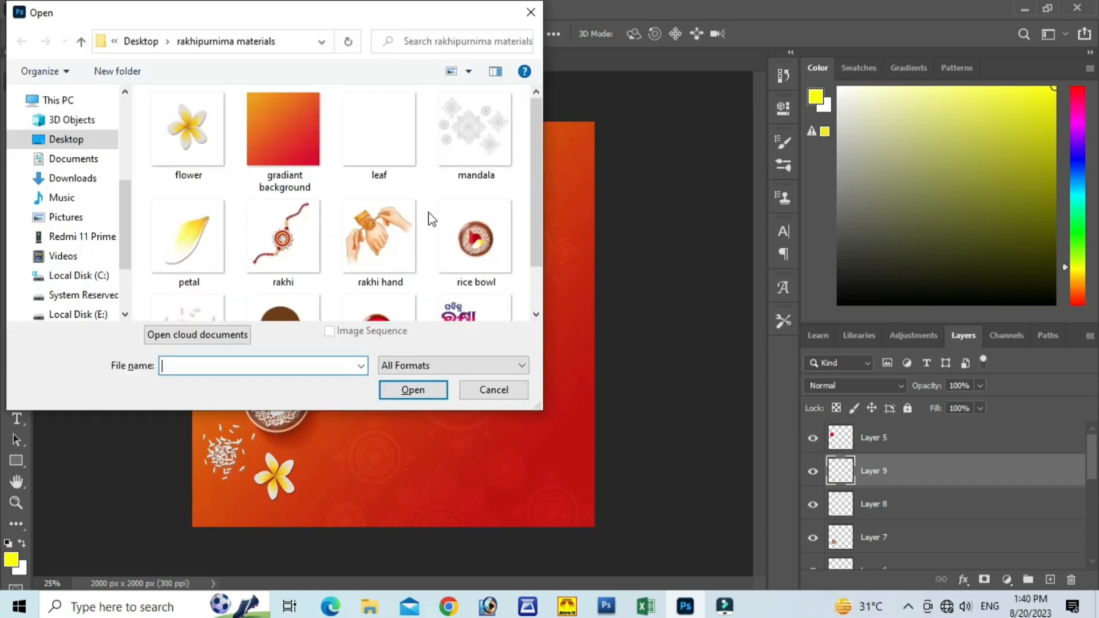
click(197, 241)
click(416, 393)
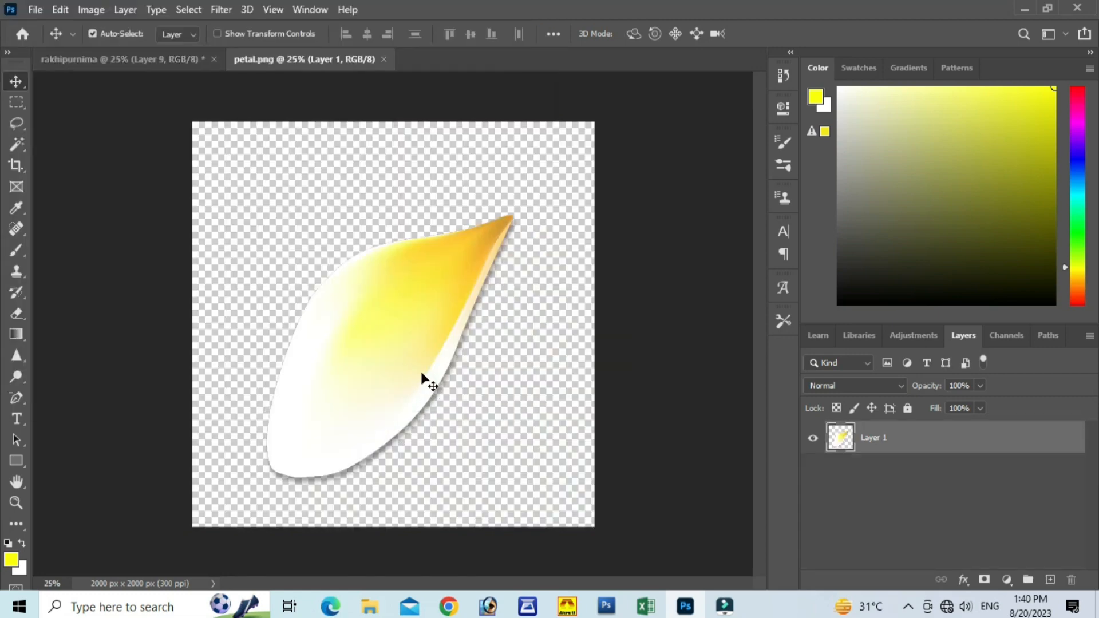
drag(424, 380, 180, 112)
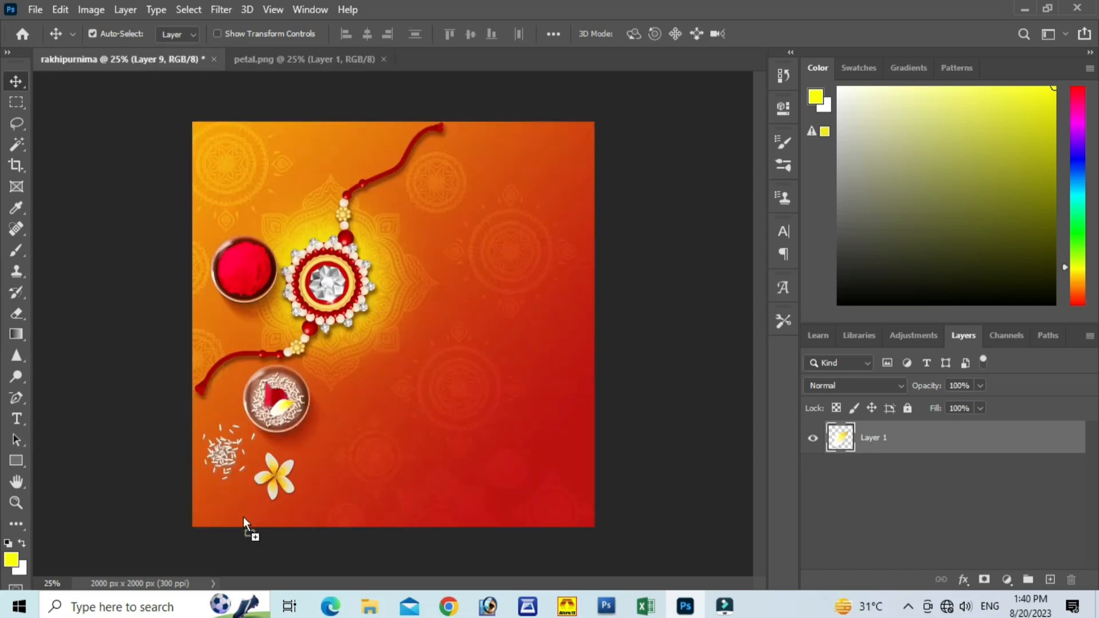
drag(242, 517, 254, 506)
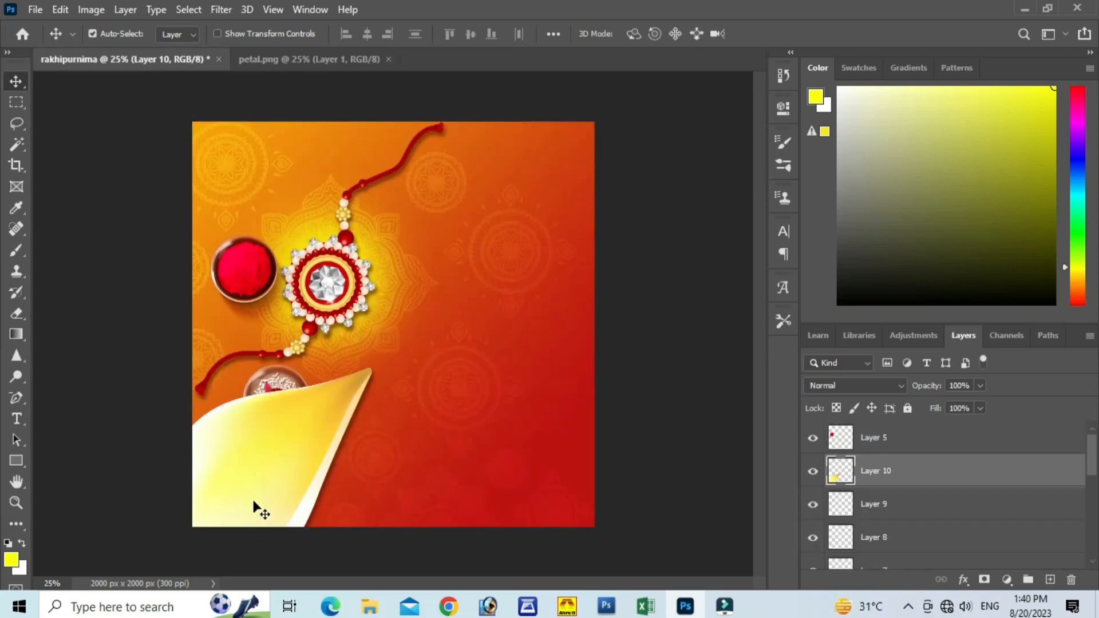
Step: Scale the petal down to a fraction of its size and place it below the rice grains, left of the flower
key(ctrl+t)
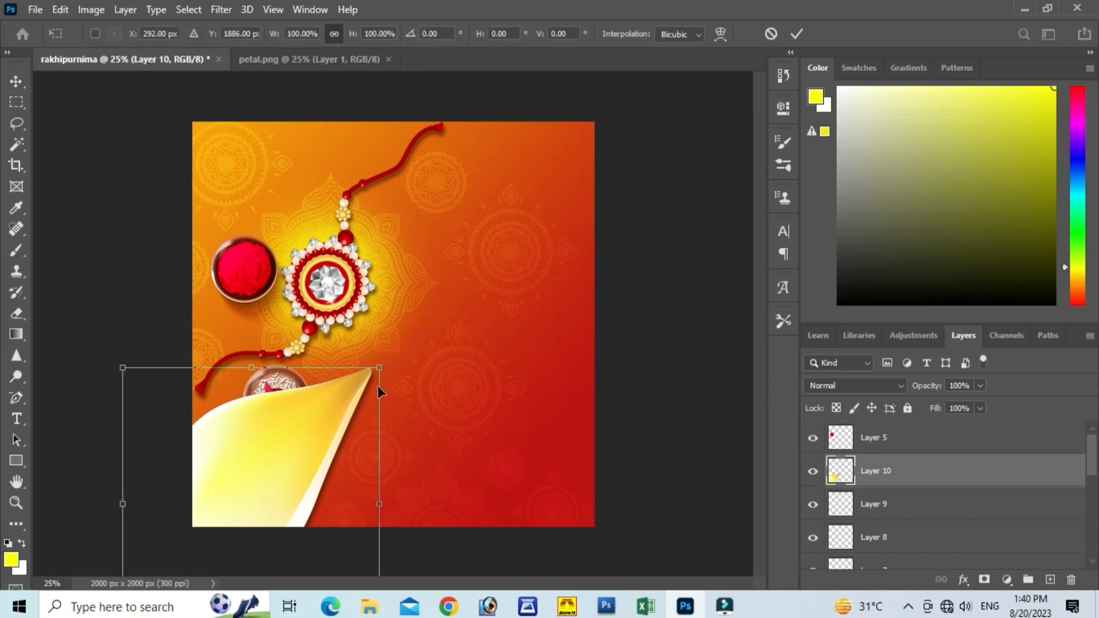
drag(379, 367, 332, 418)
drag(278, 482, 439, 301)
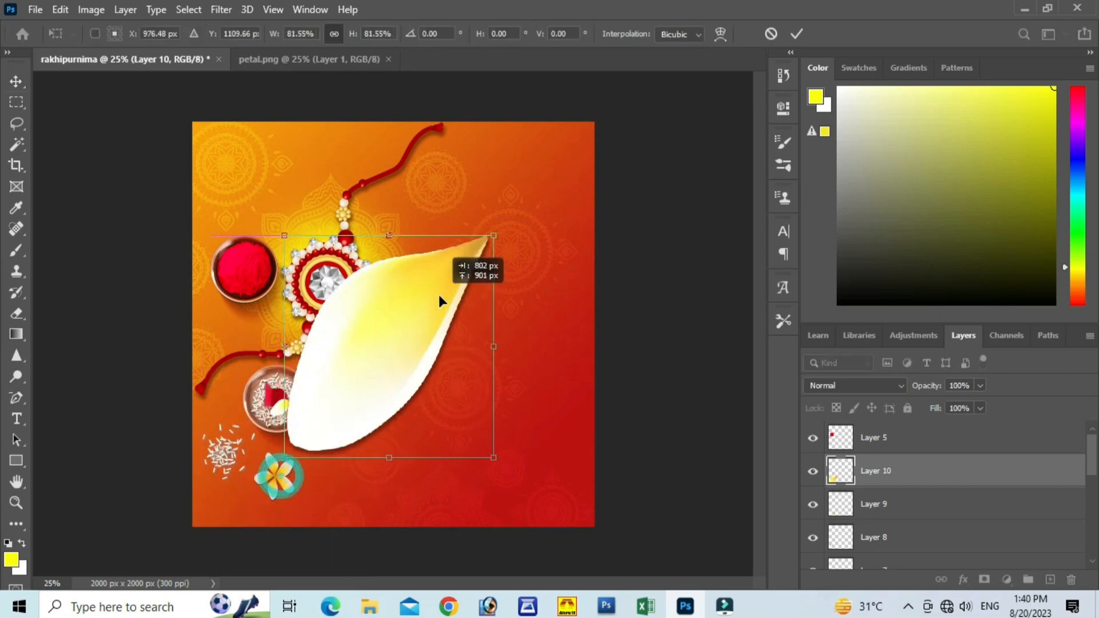
drag(490, 453, 240, 501)
click(796, 33)
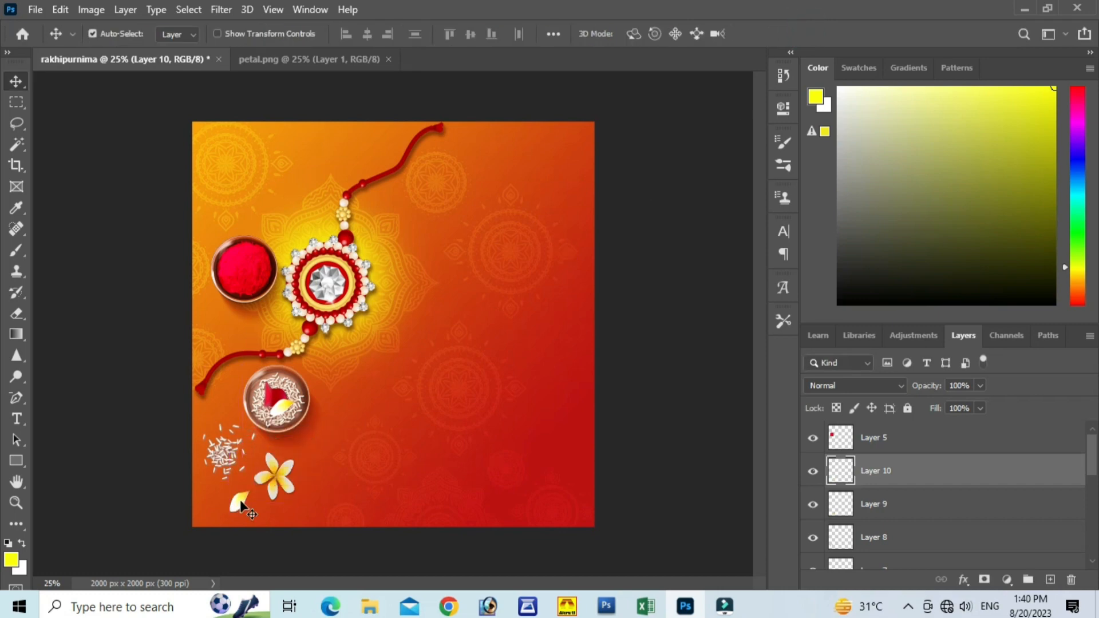
Step: Convert the petal's Layer 10 to a smart object and scale it to about 63%
right_click(891, 470)
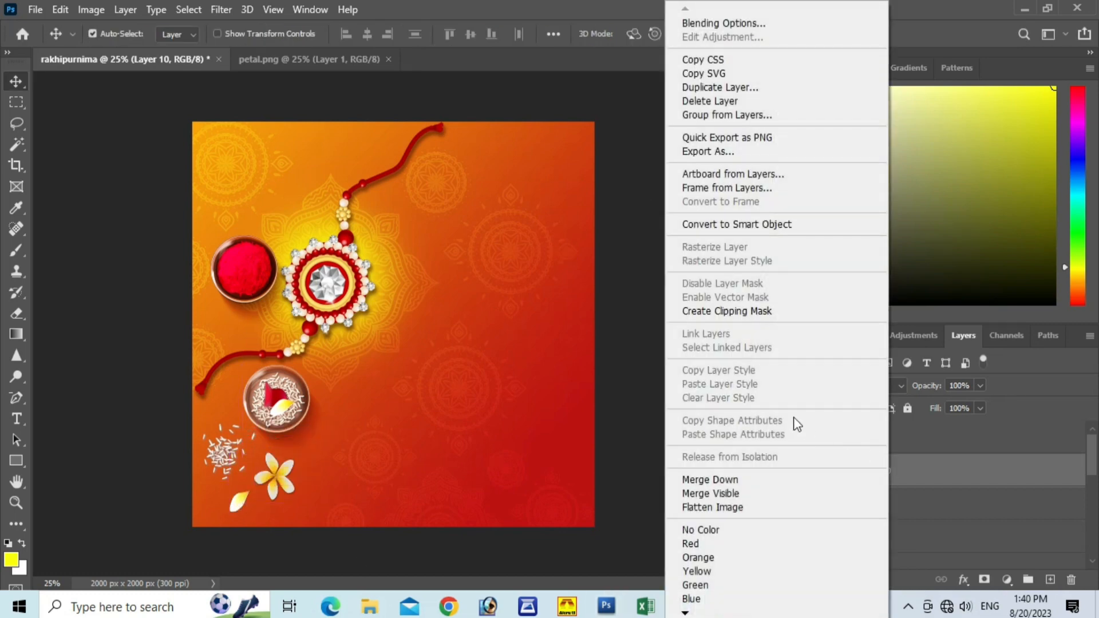
click(733, 227)
key(ctrl)
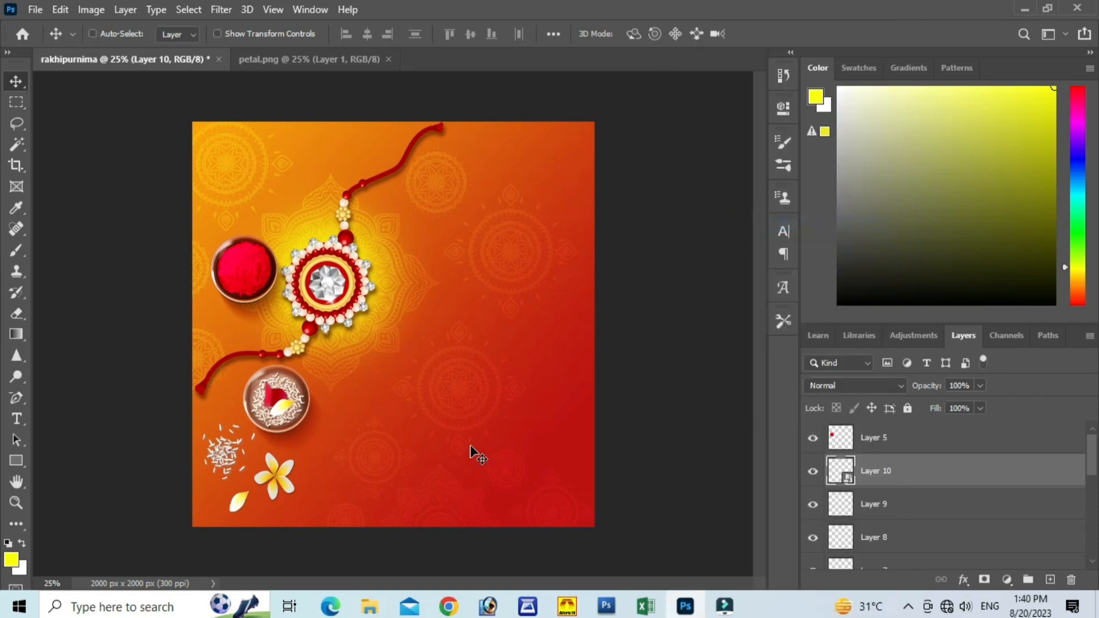
key(ctrl+t)
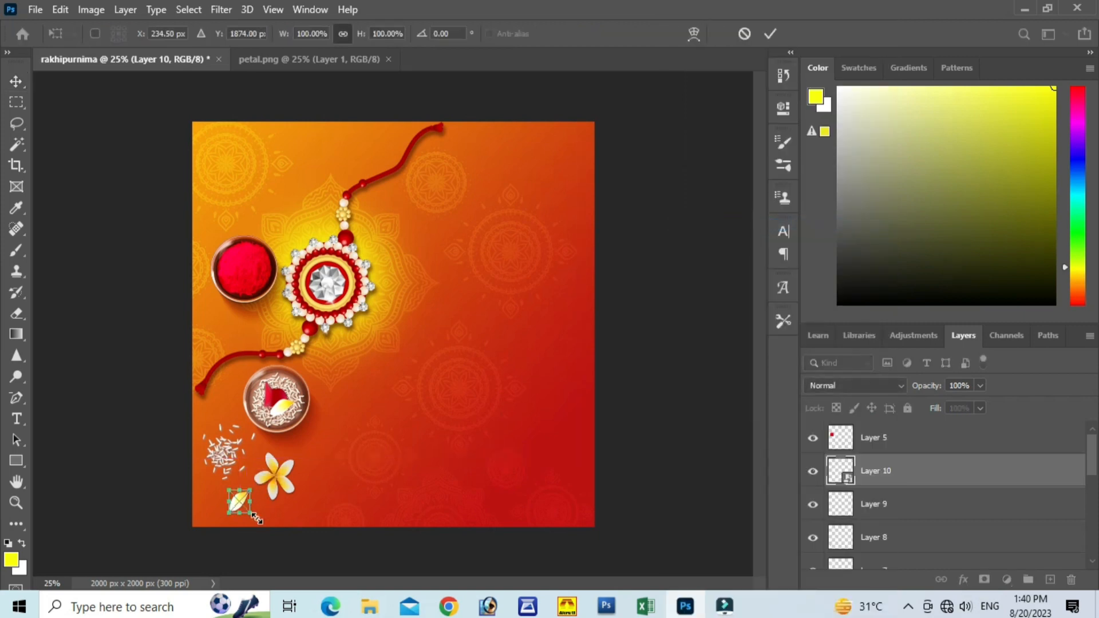
drag(255, 518, 244, 506)
click(773, 33)
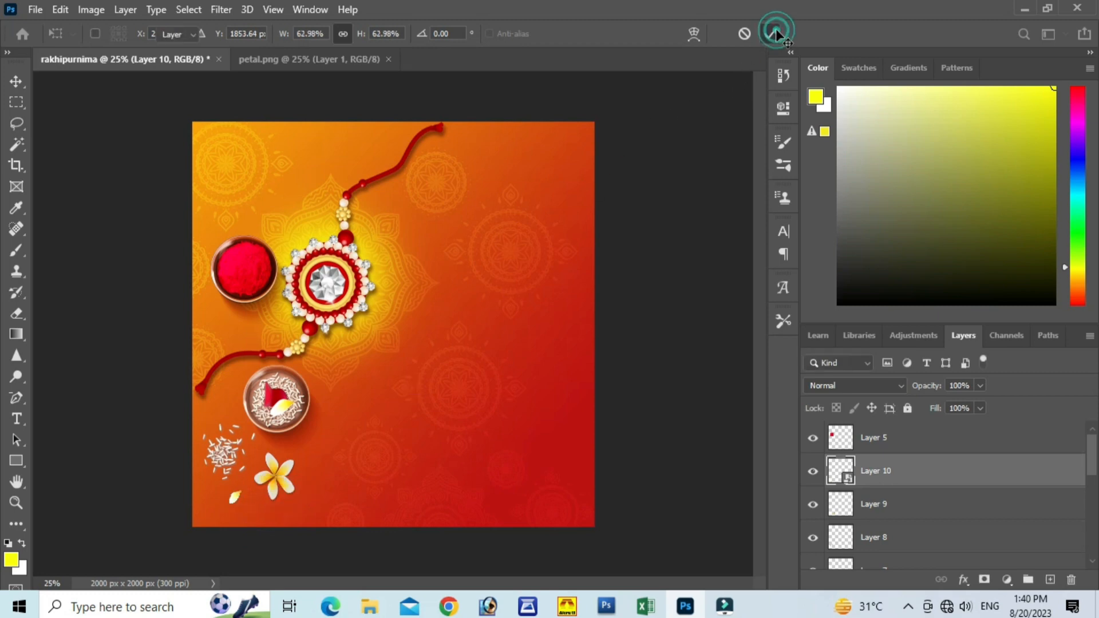
click(235, 499)
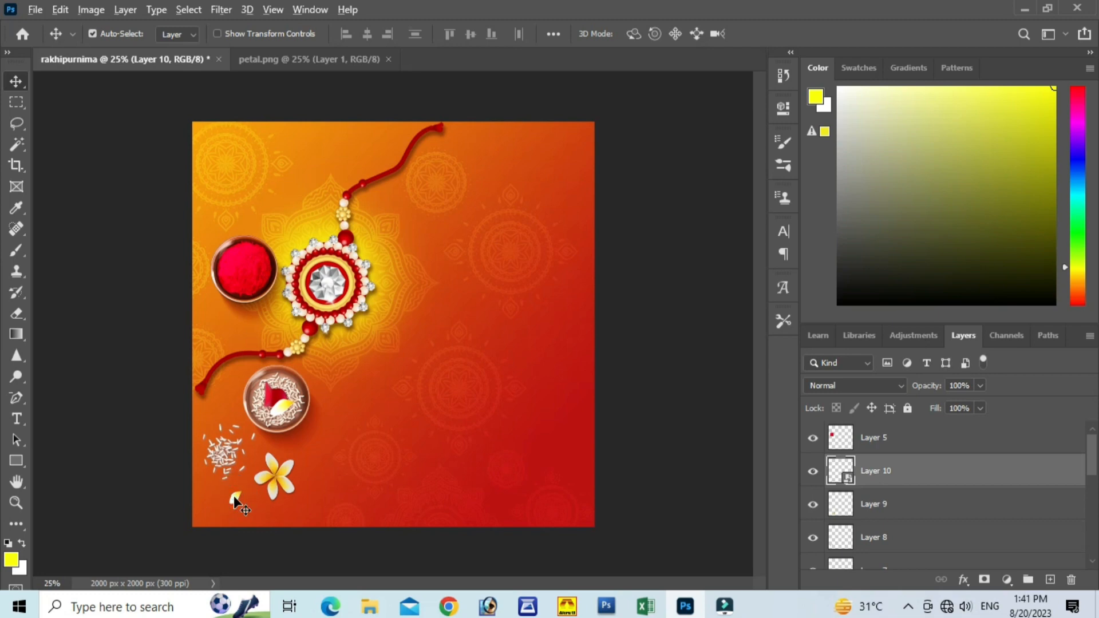
Step: Duplicate the small petal to the right of the flower and rotate the copy to about -74°
drag(235, 500, 383, 424)
key(ctrl+t)
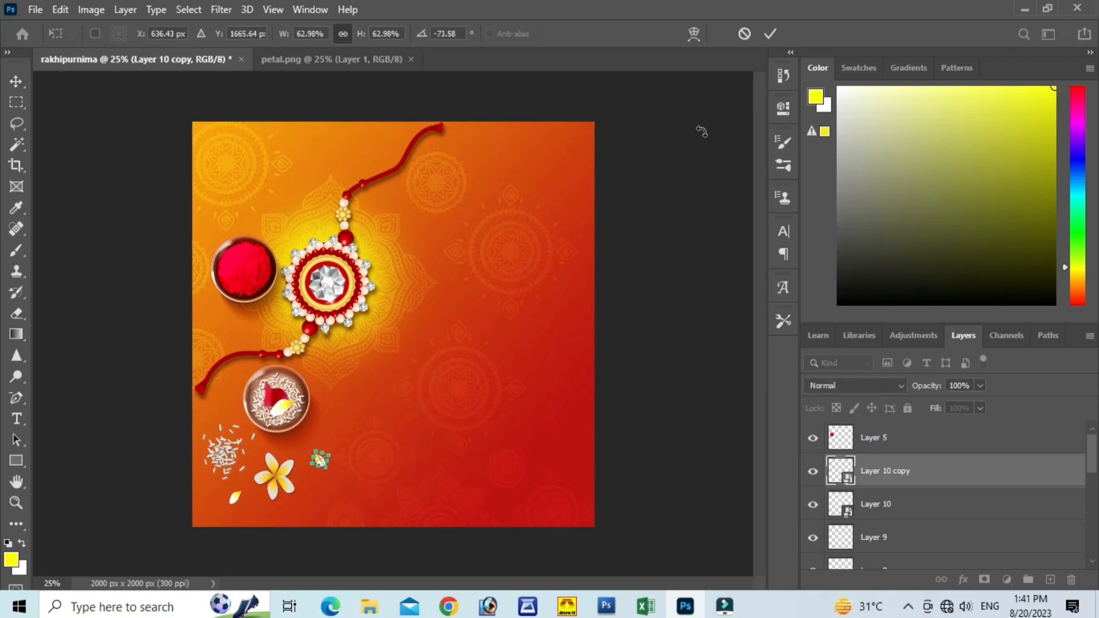
click(770, 34)
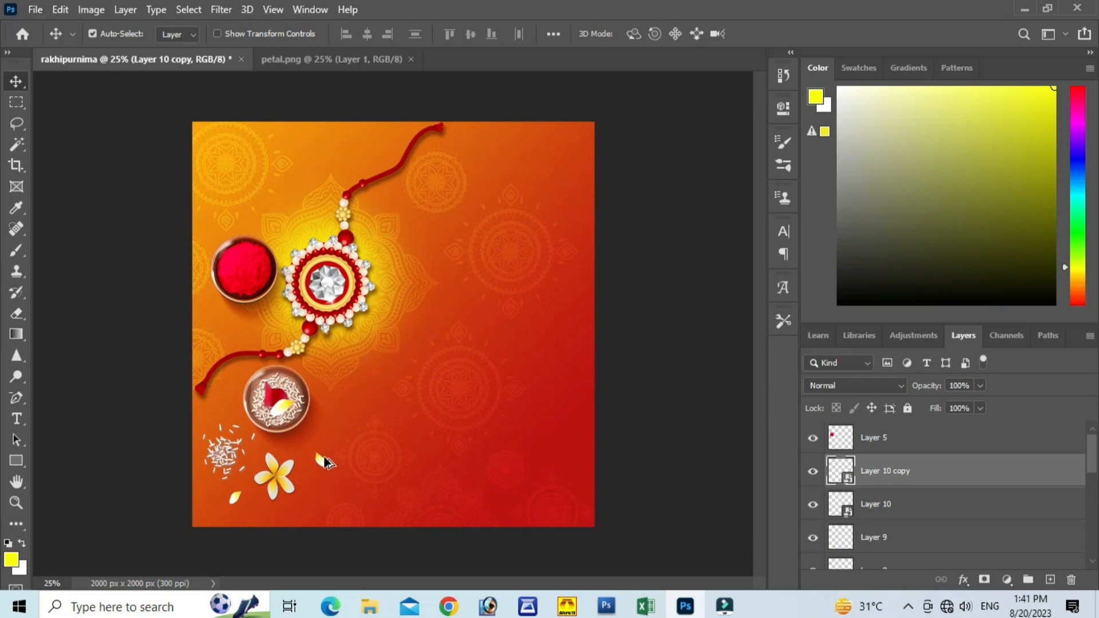
Step: Duplicate the petal twice near the banner's upper edge, rotating the copy over the upper-left mandala to about 14°
drag(323, 460, 310, 166)
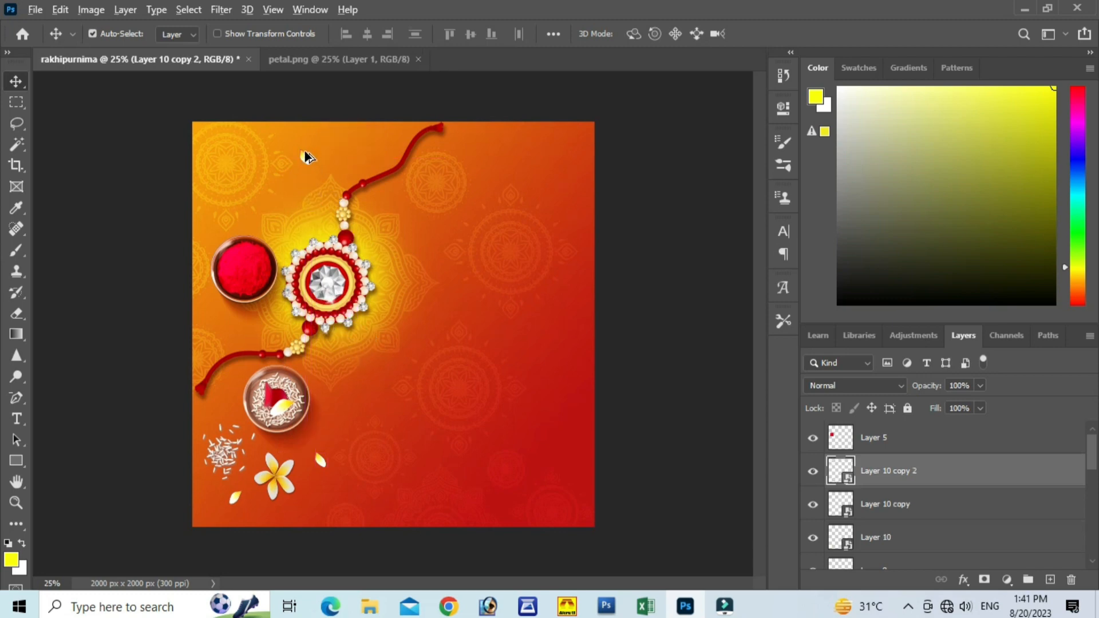
drag(305, 160, 231, 193)
key(ctrl+t)
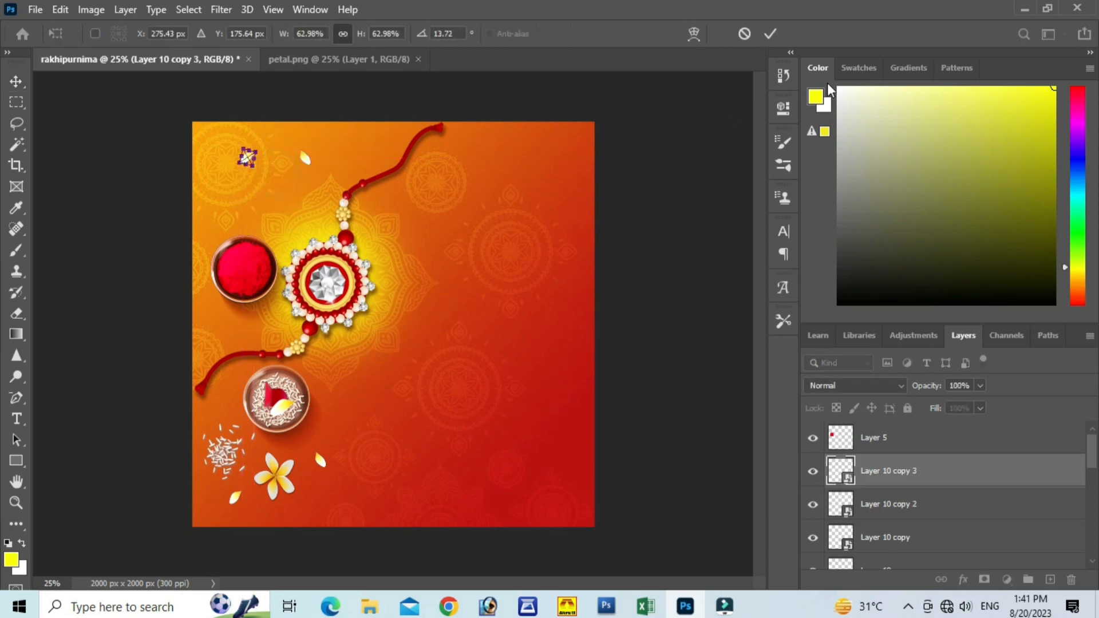
click(771, 34)
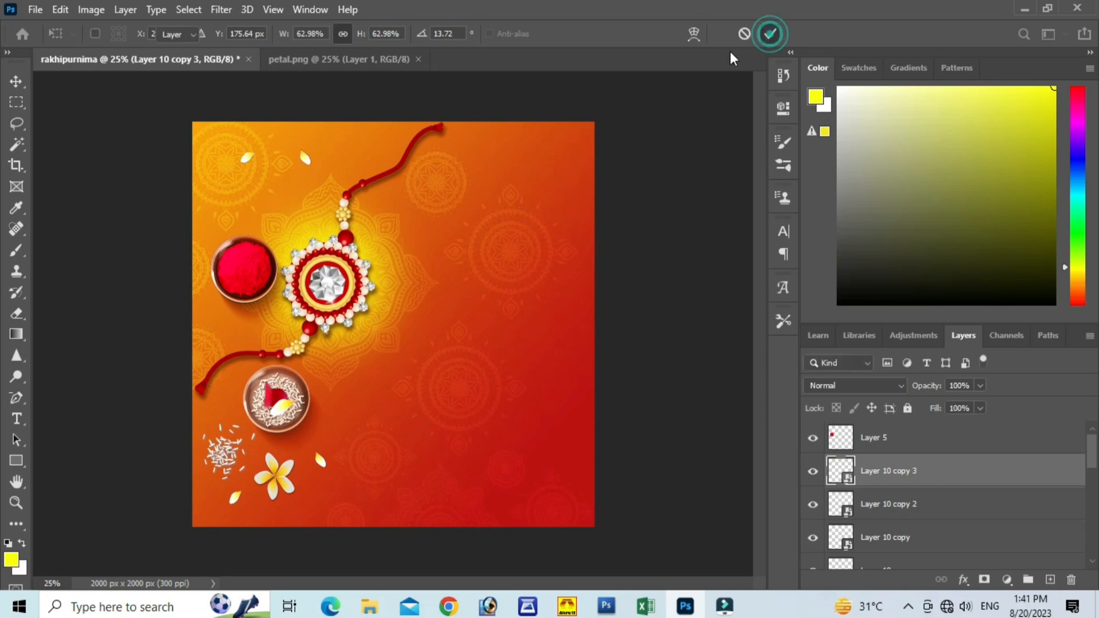
Step: Copy the upper petal slightly toward the rakhi's upper thread and rotate the copy to about -135°
click(304, 155)
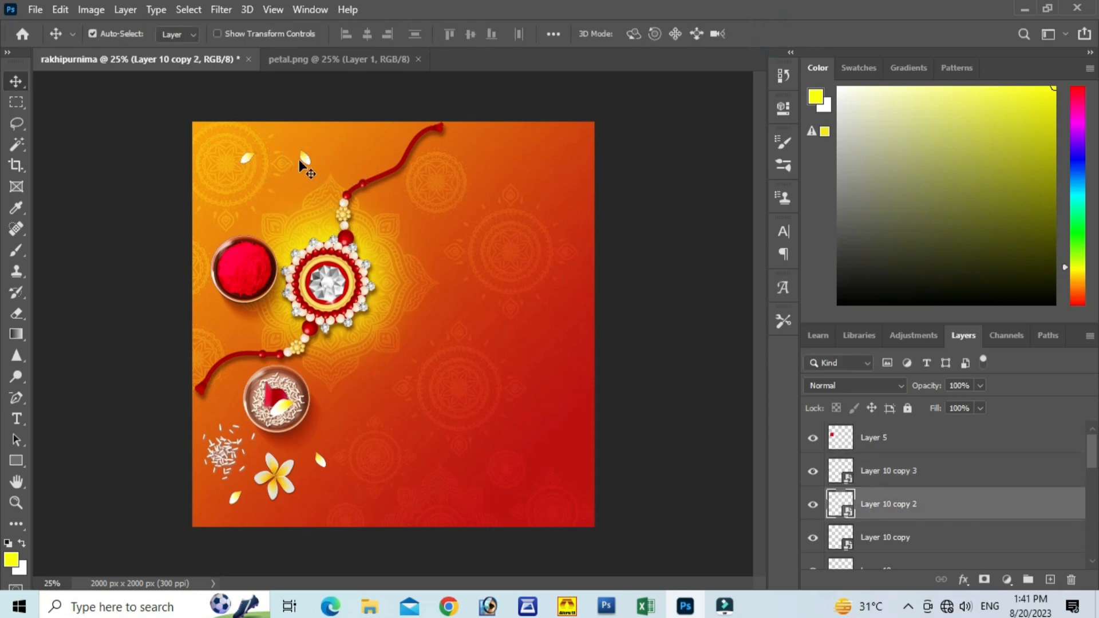
drag(305, 156, 335, 150)
key(ctrl+t)
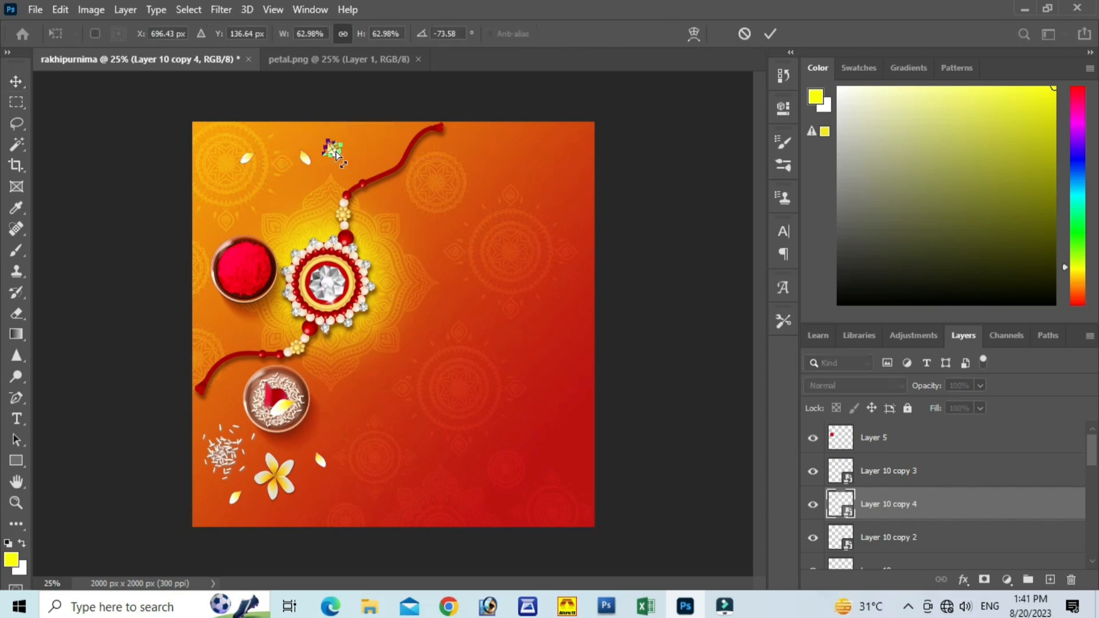
drag(373, 188, 386, 108)
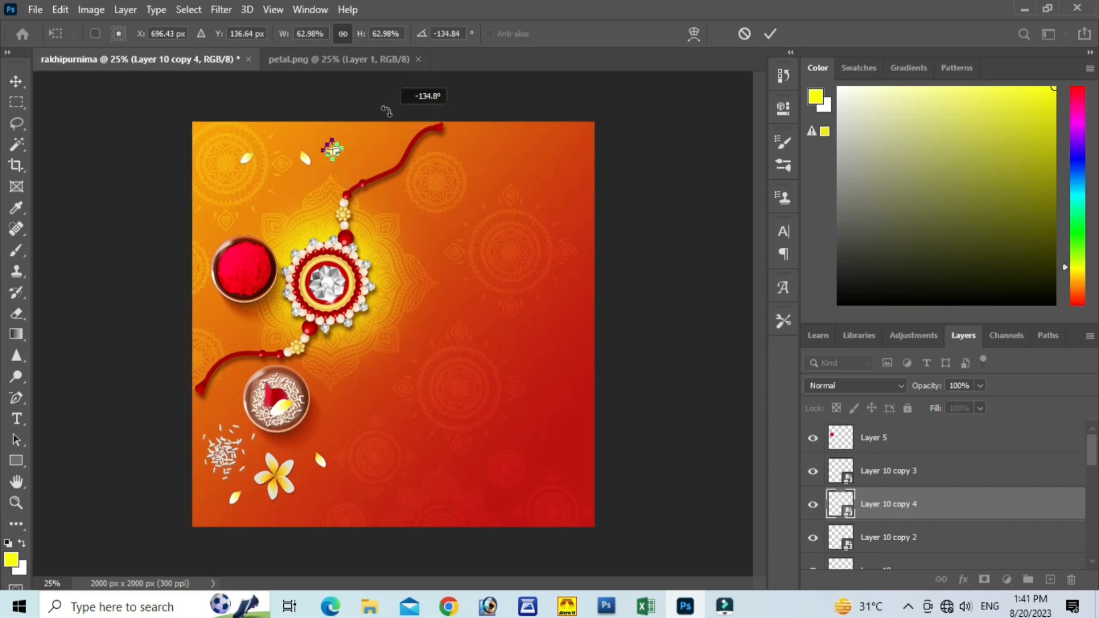
click(770, 33)
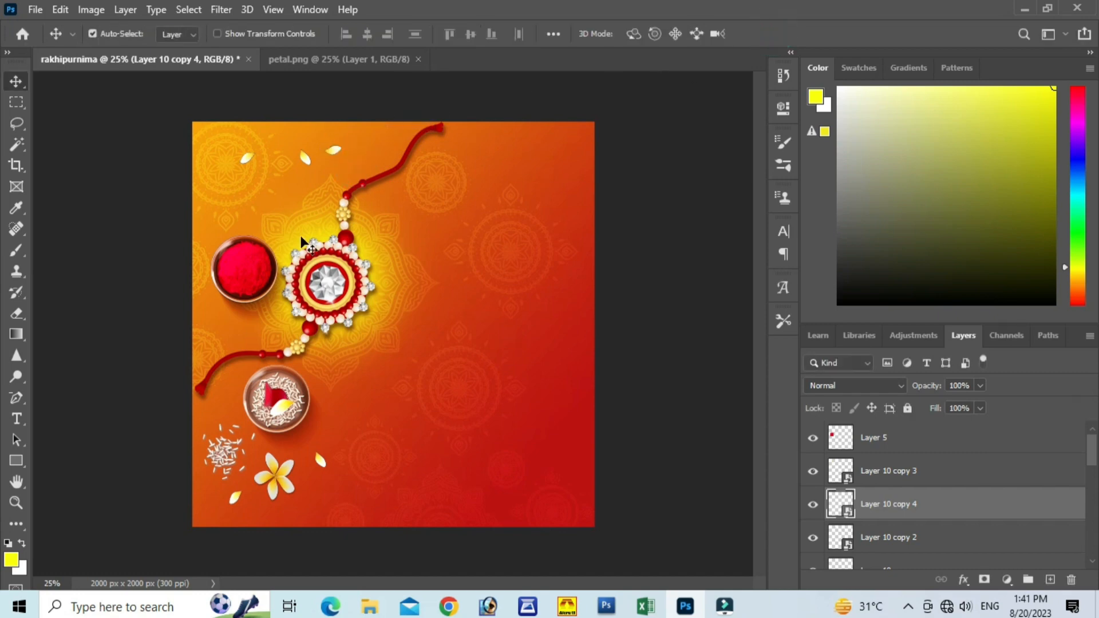
Step: Move the middle upper petal down above the sindur bowl, and place copies right of the rakhi and below the sindur bowl
drag(305, 164, 283, 204)
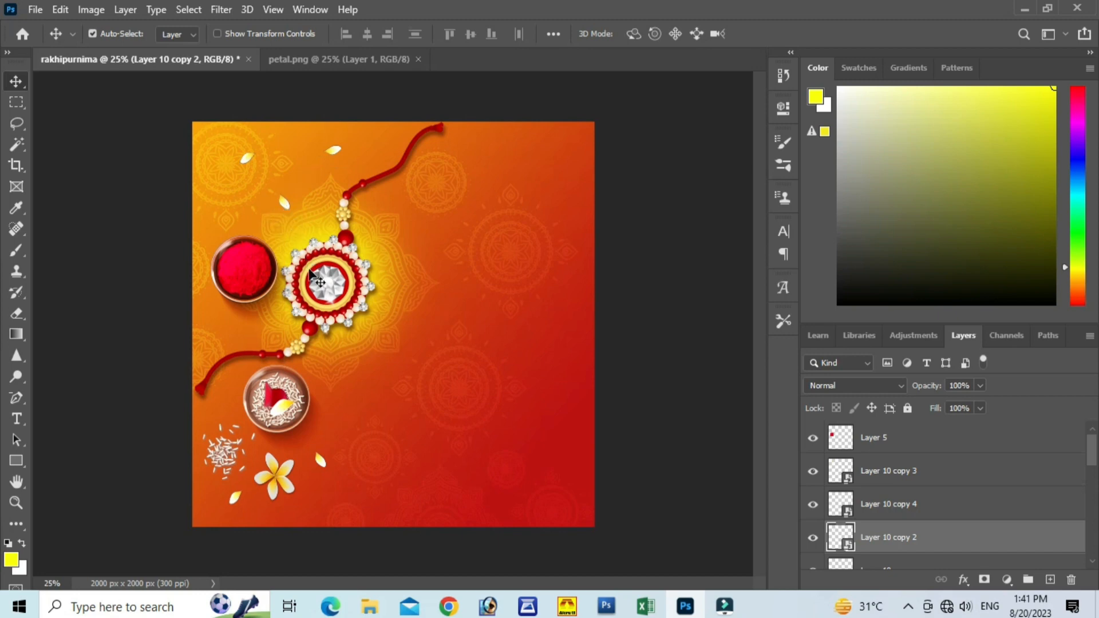
drag(280, 204, 416, 238)
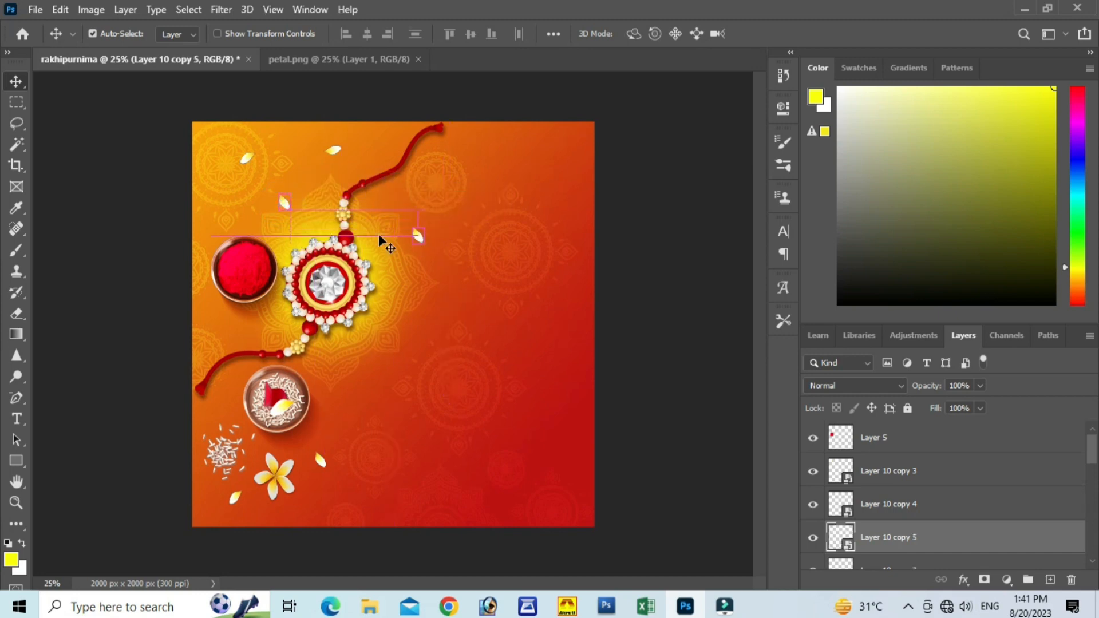
click(285, 206)
drag(285, 206, 221, 326)
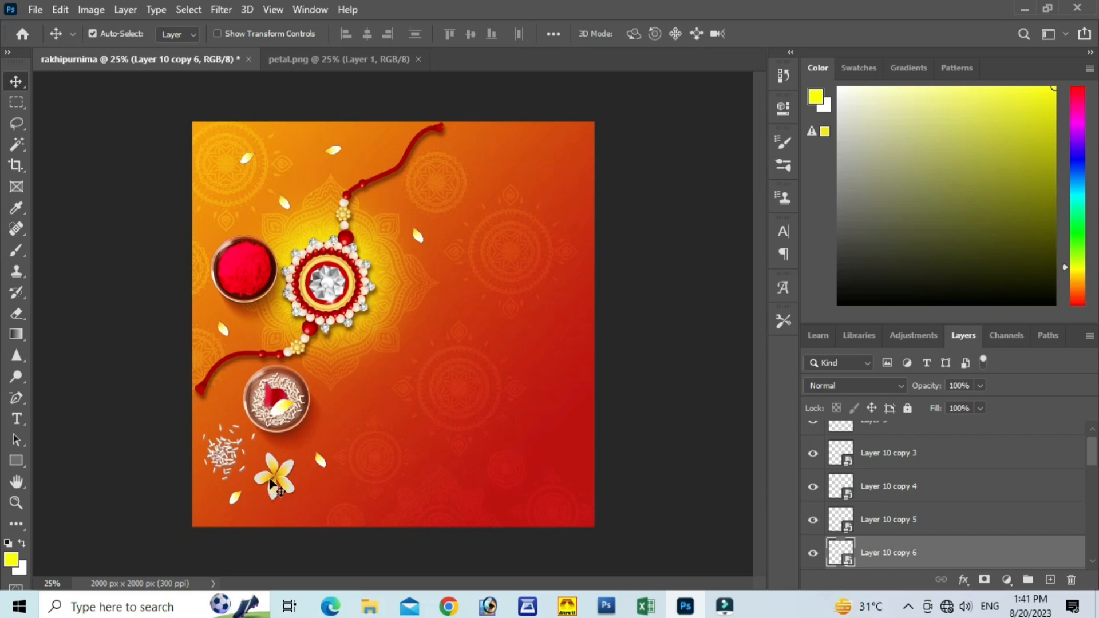
Step: Select the flower's layer, close petal.png, open the rakhi hand image and bring it into the rakhipurnima document
click(275, 477)
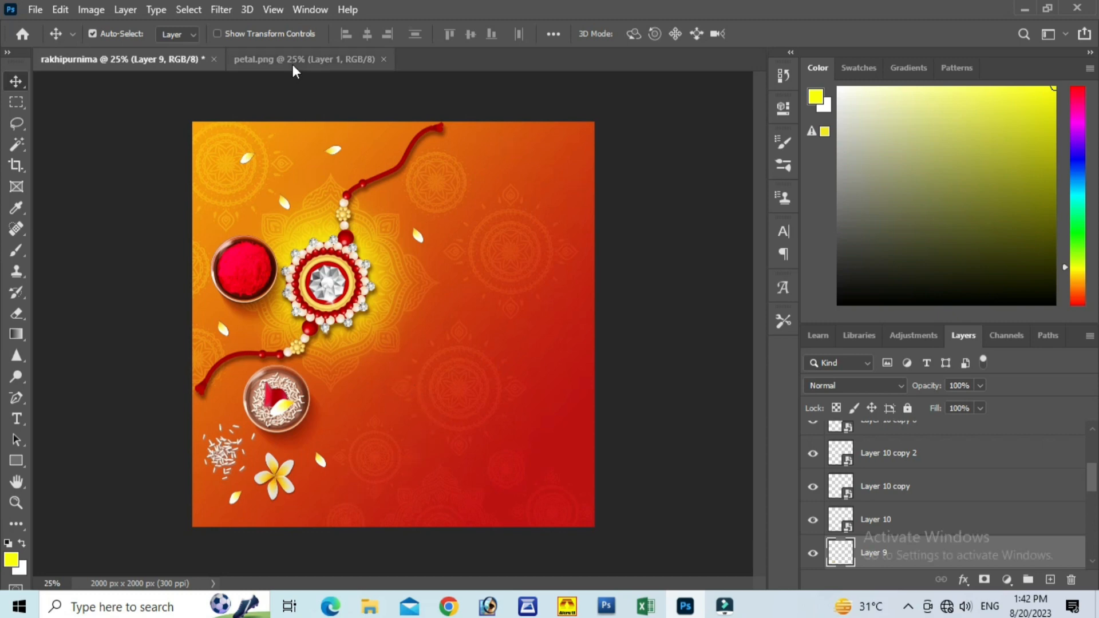
click(383, 59)
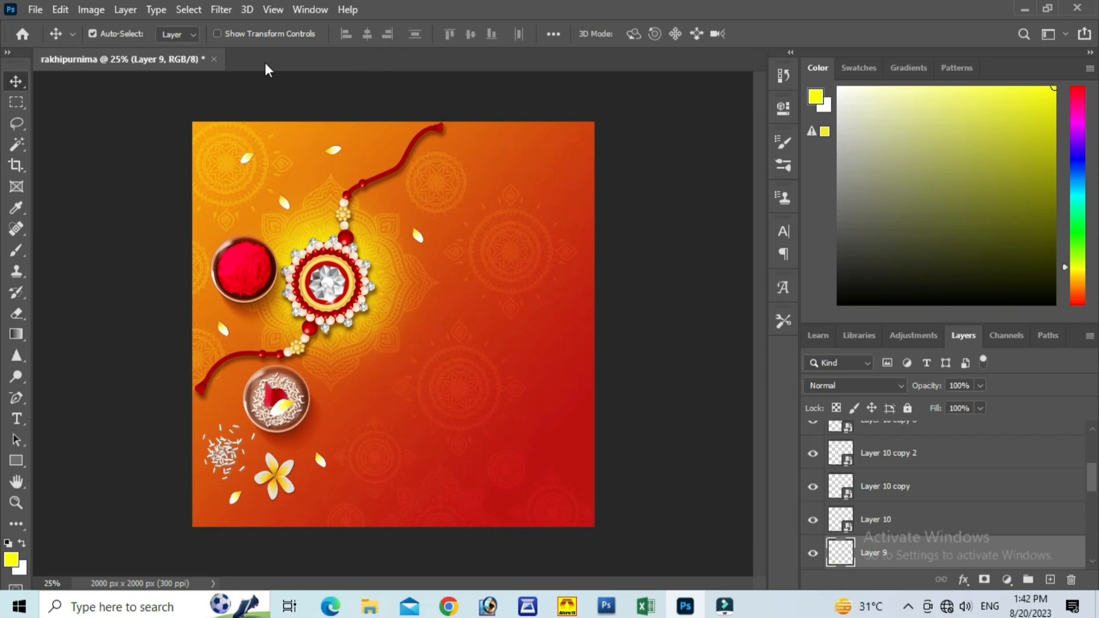
click(35, 10)
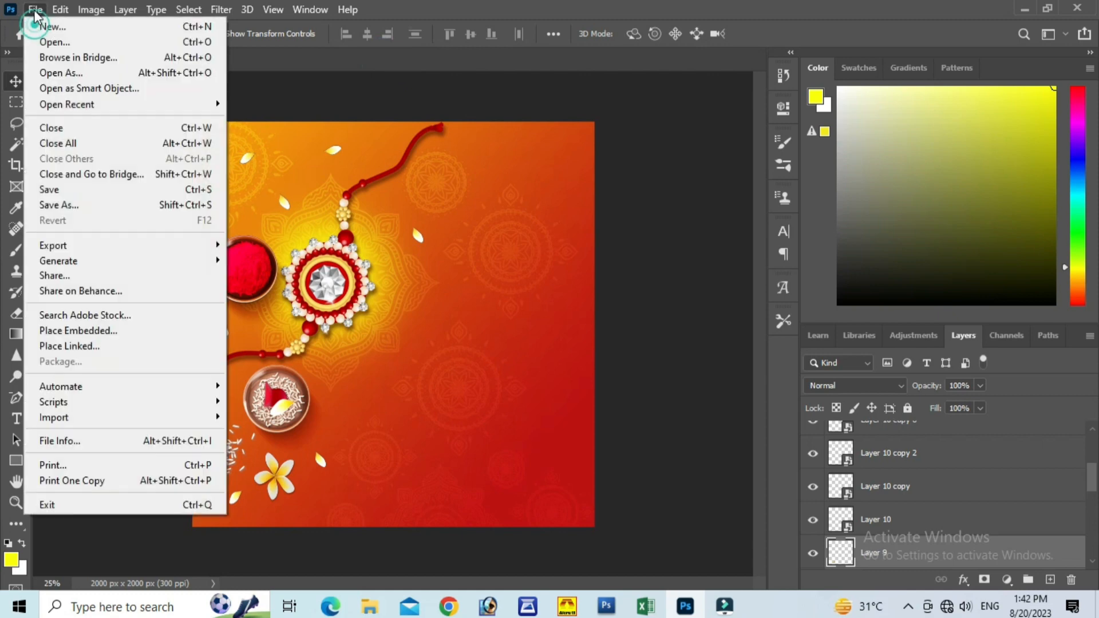
click(51, 41)
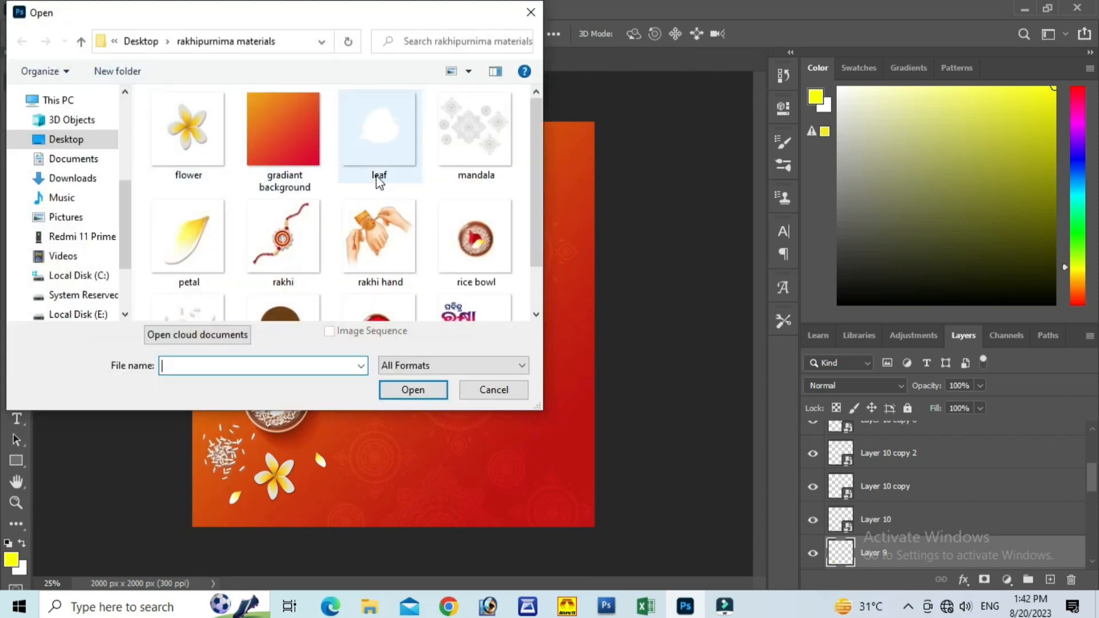
scroll(380, 183, down, 1)
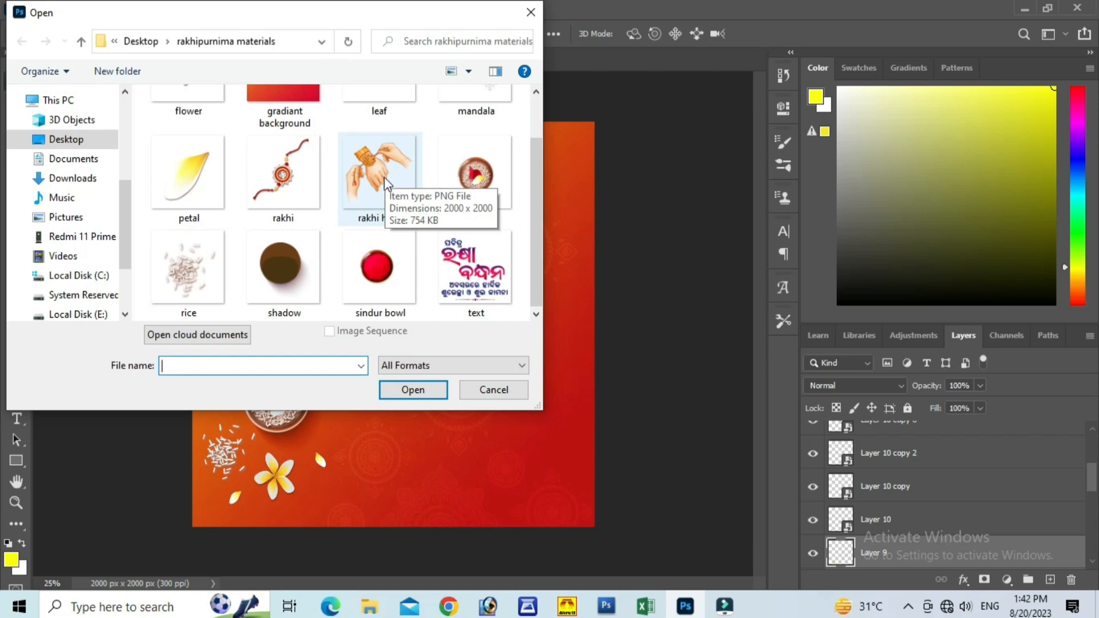
click(385, 182)
click(433, 388)
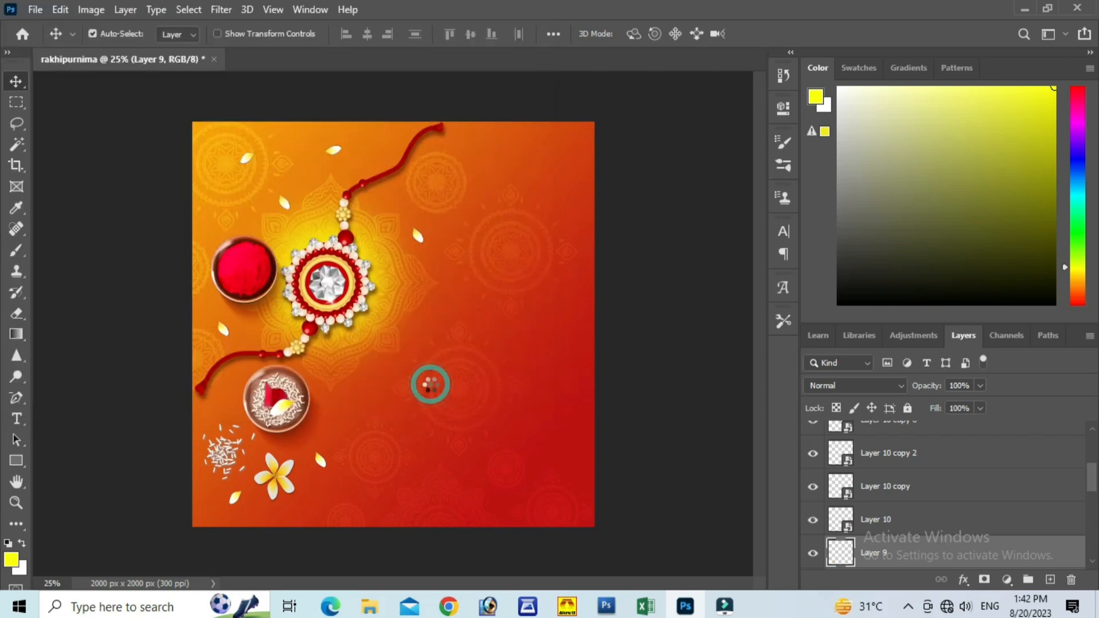
drag(368, 294, 475, 315)
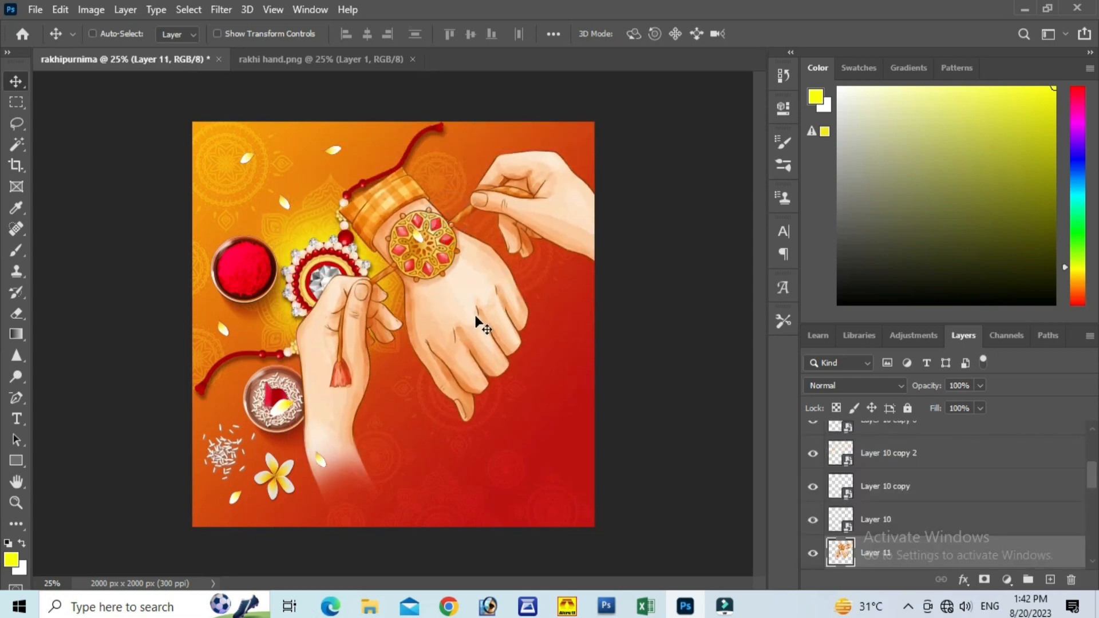
Step: Scale the hands image to about 44% and place it in the banner's upper right, beside the rakhi
key(ctrl+t)
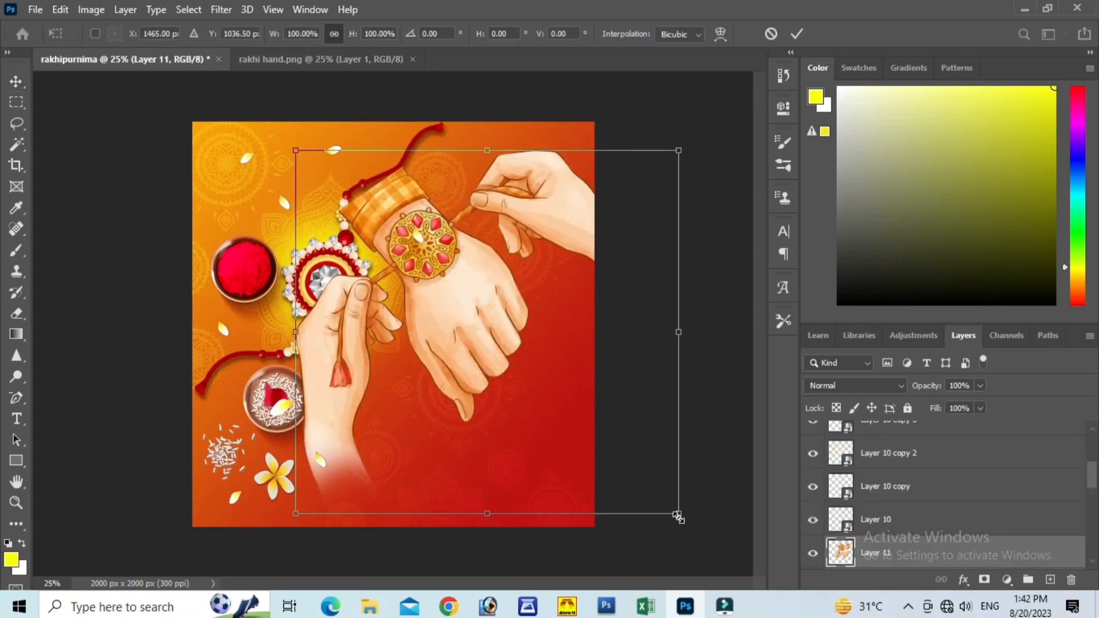
drag(678, 513, 487, 331)
drag(391, 245, 498, 290)
drag(594, 380, 580, 362)
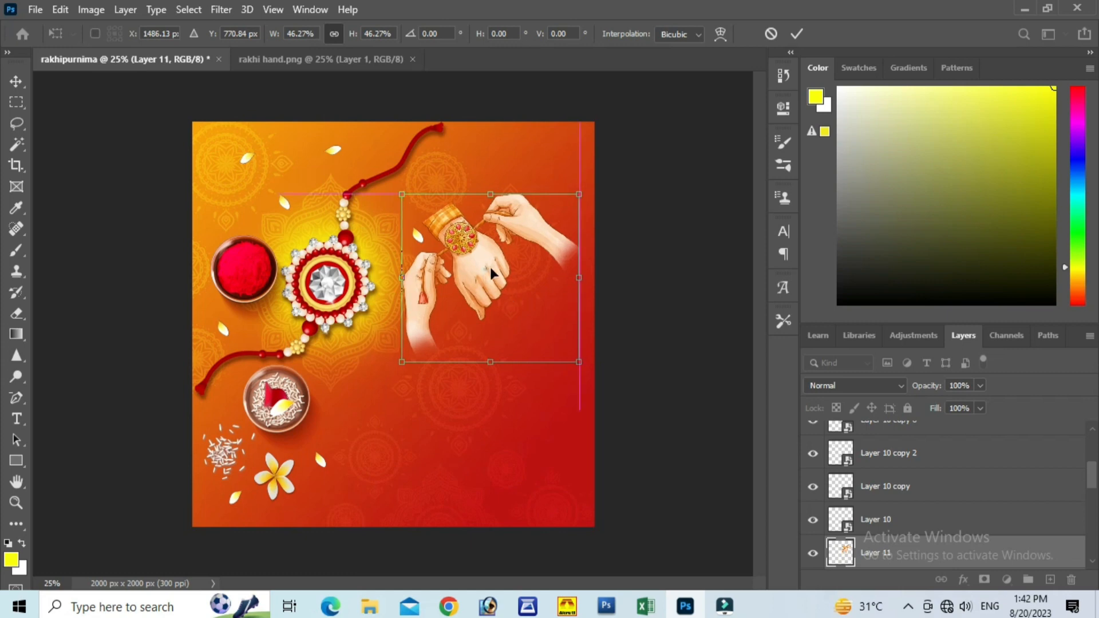
drag(491, 266, 488, 263)
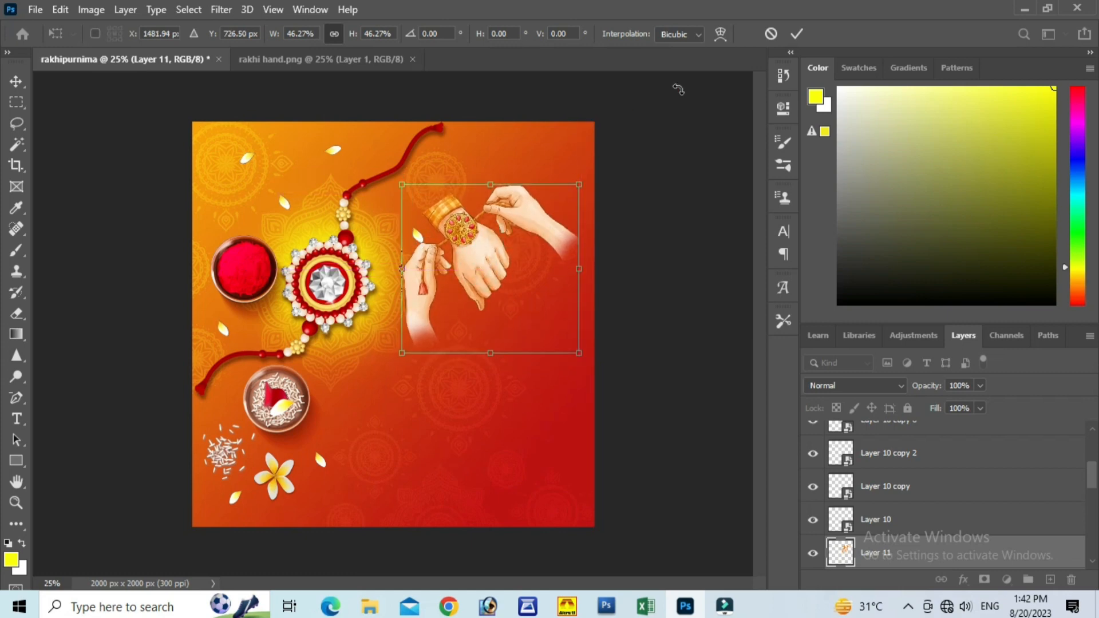
mouse_move(506, 229)
mouse_down()
mouse_move(516, 202)
mouse_move(516, 222)
mouse_up()
drag(590, 346, 580, 341)
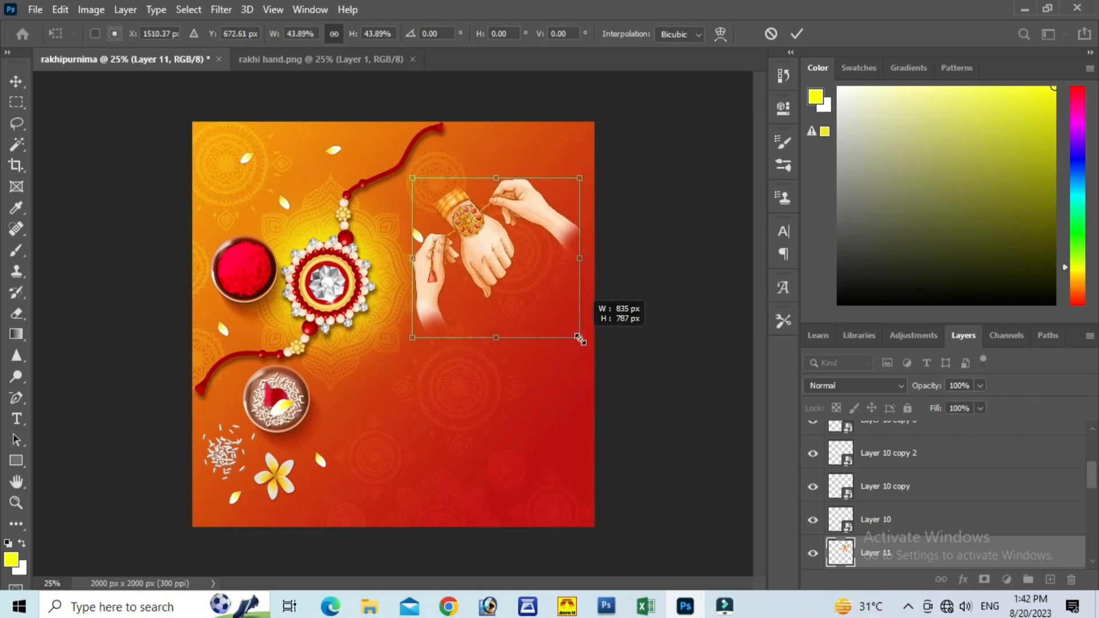
drag(525, 280, 524, 284)
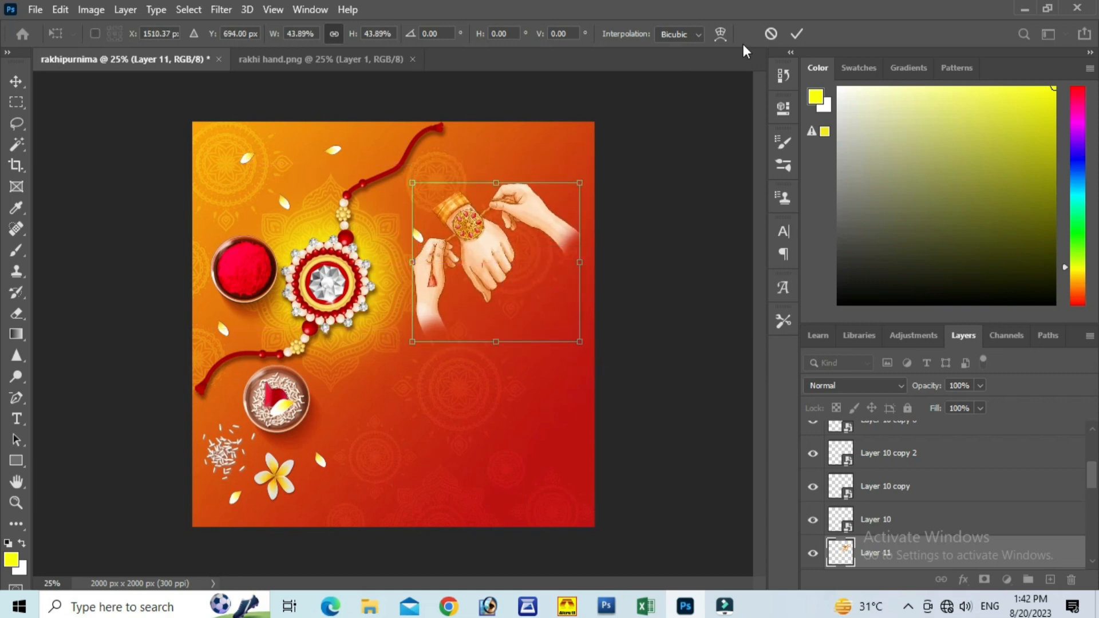
click(796, 35)
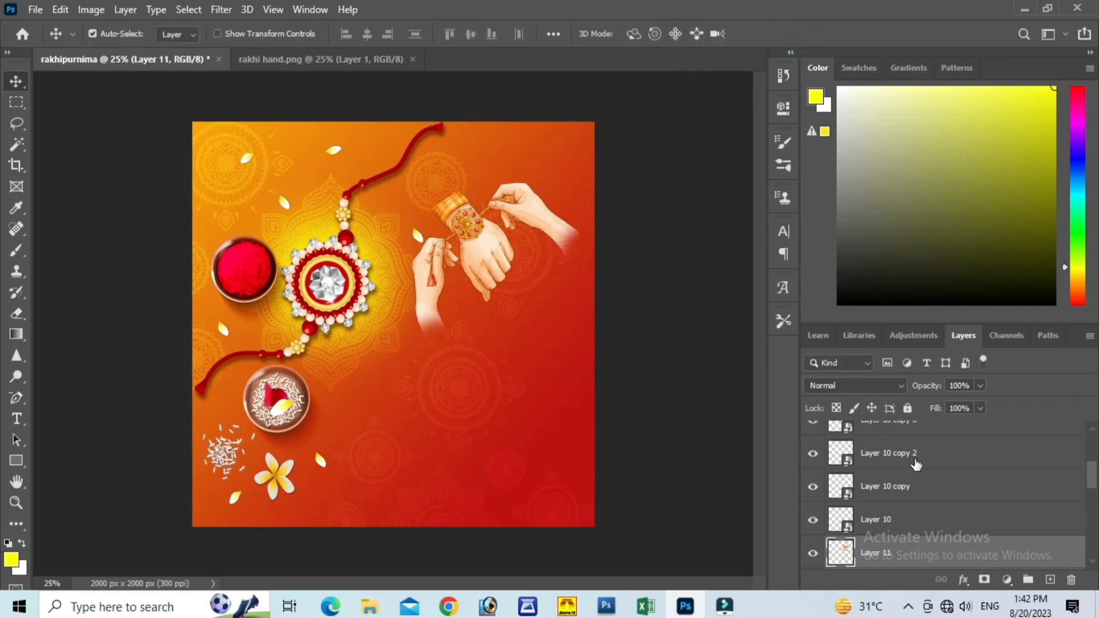
Step: Duplicate the hands layer and add a Color Overlay effect to the original Layer 11 underneath
scroll(1037, 483, down, 2)
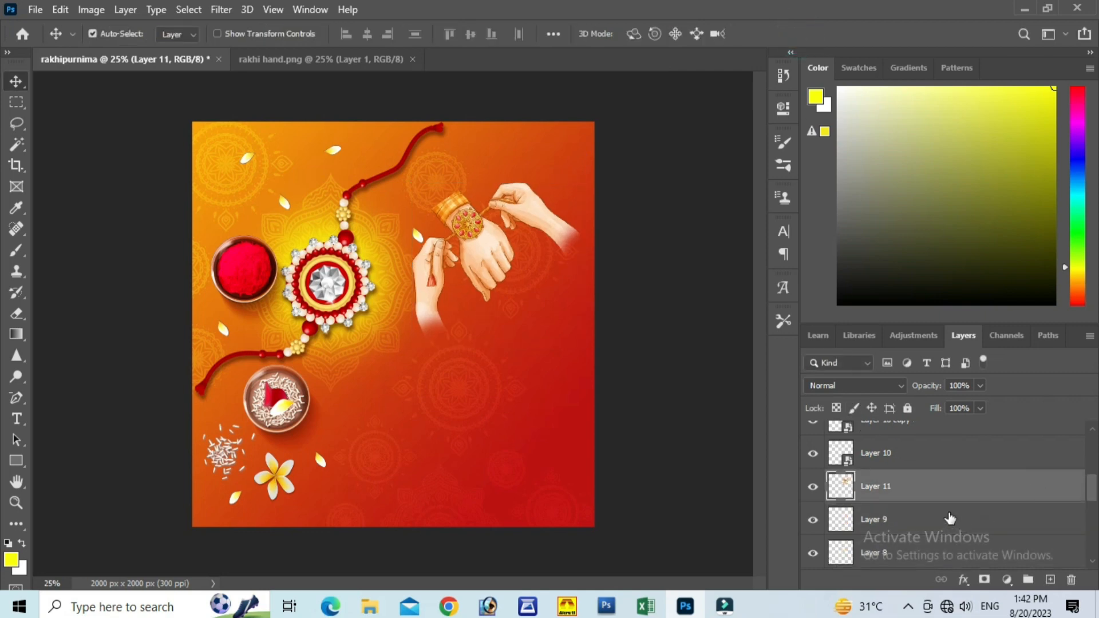
key(ctrl+j)
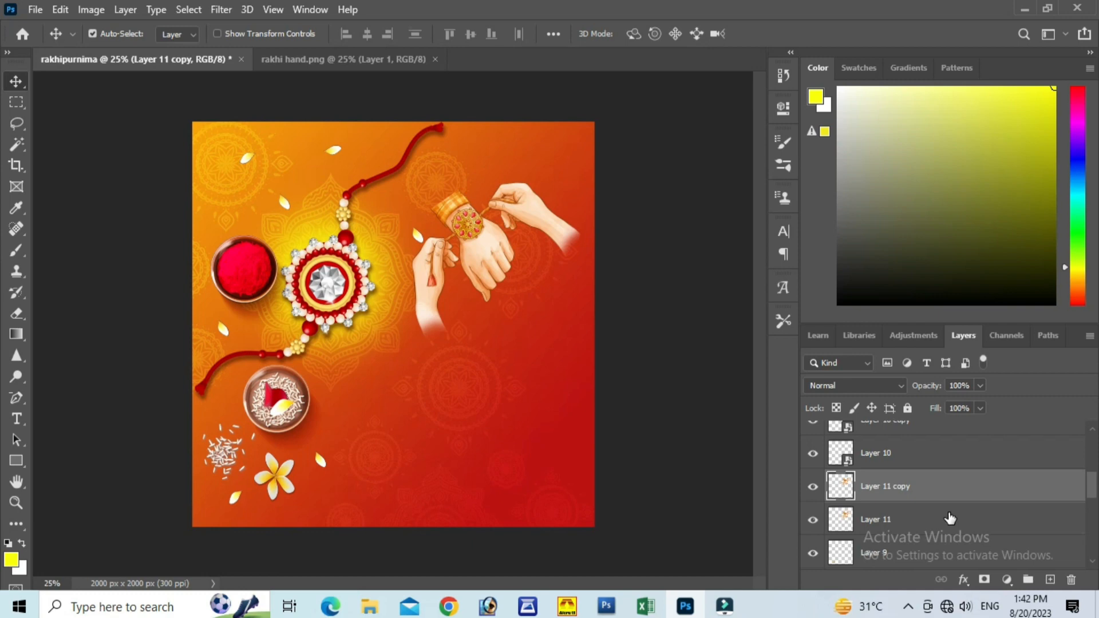
click(912, 520)
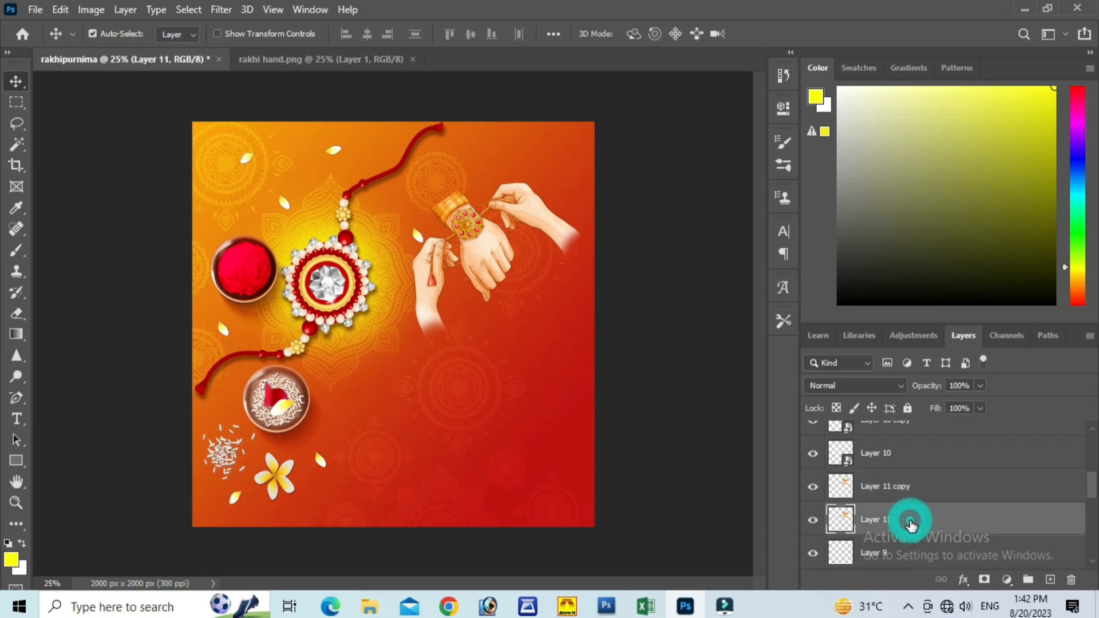
double_click(911, 524)
click(499, 410)
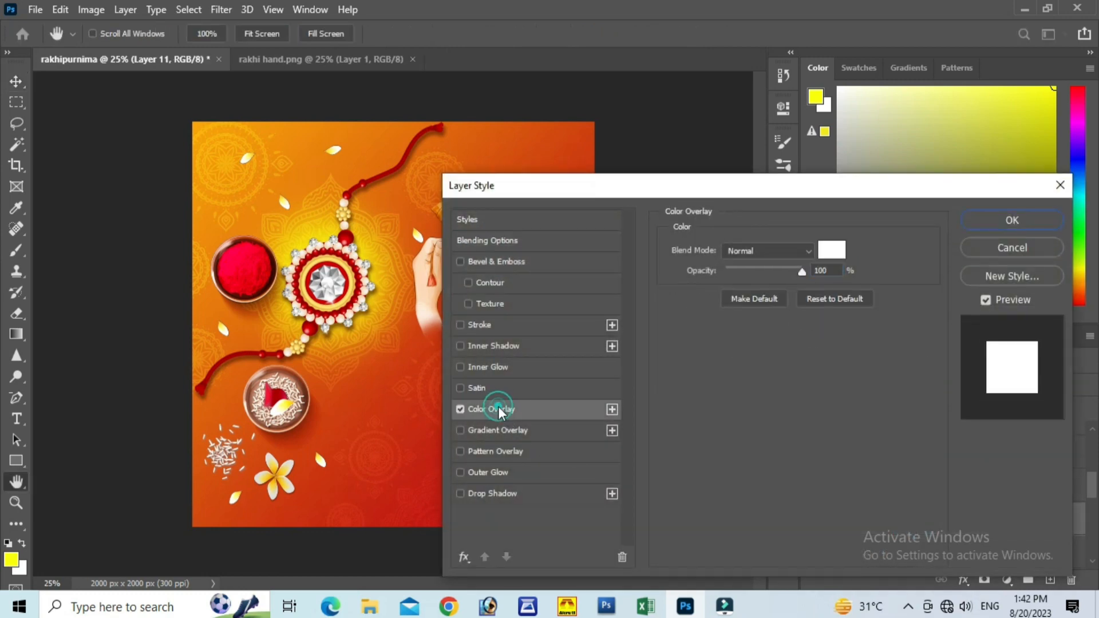
Step: Set Layer 11's overlay colour to dark brown #2f1901 and apply the layer style
click(831, 252)
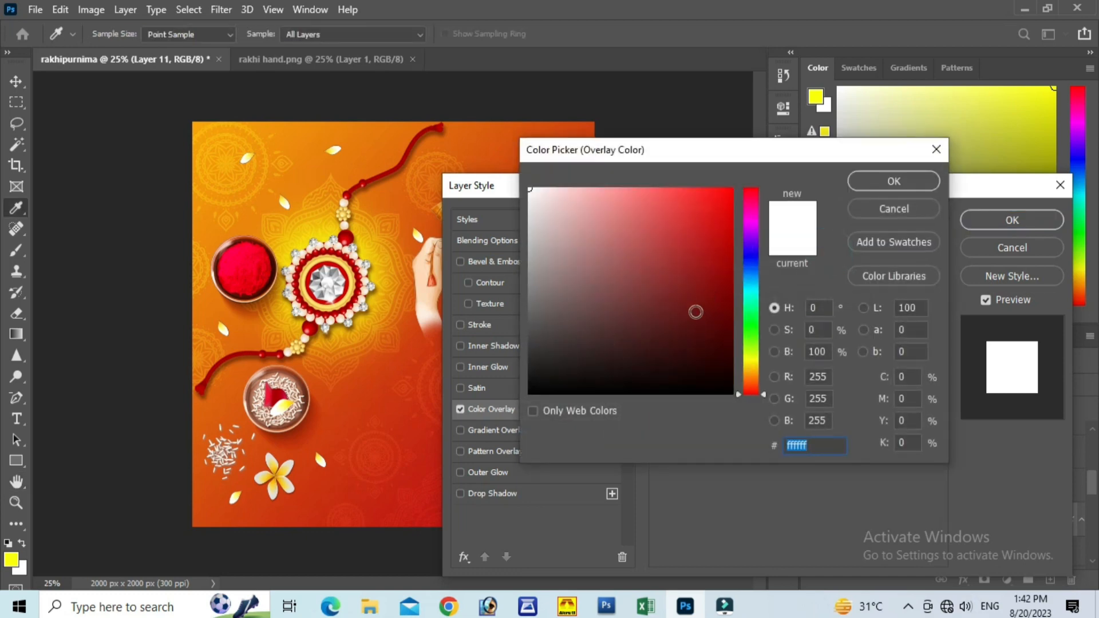
click(425, 423)
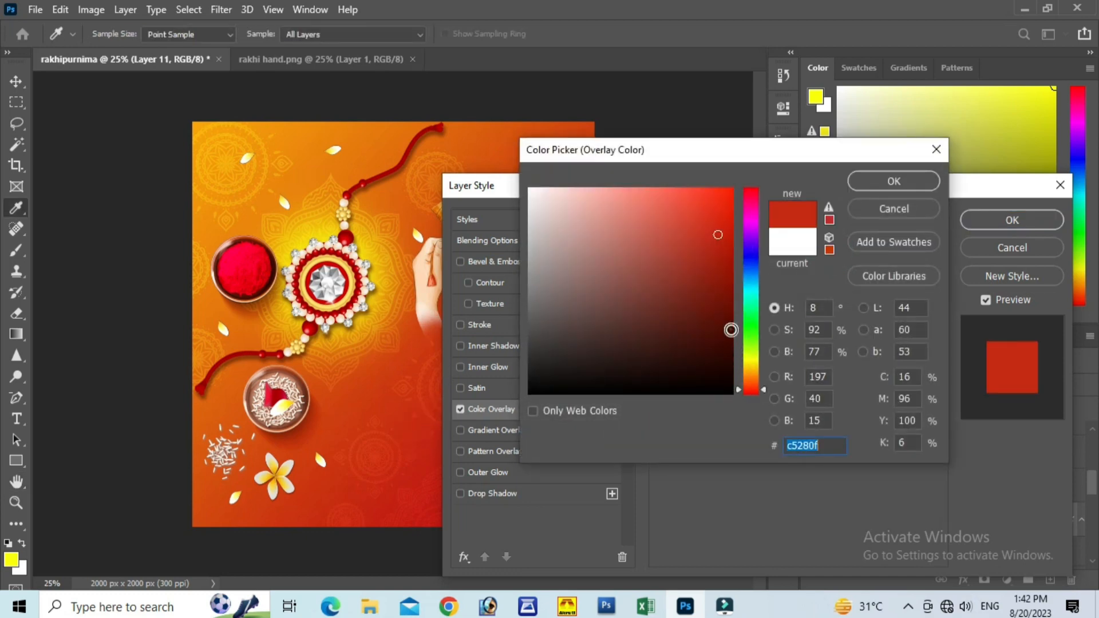
click(728, 338)
click(727, 342)
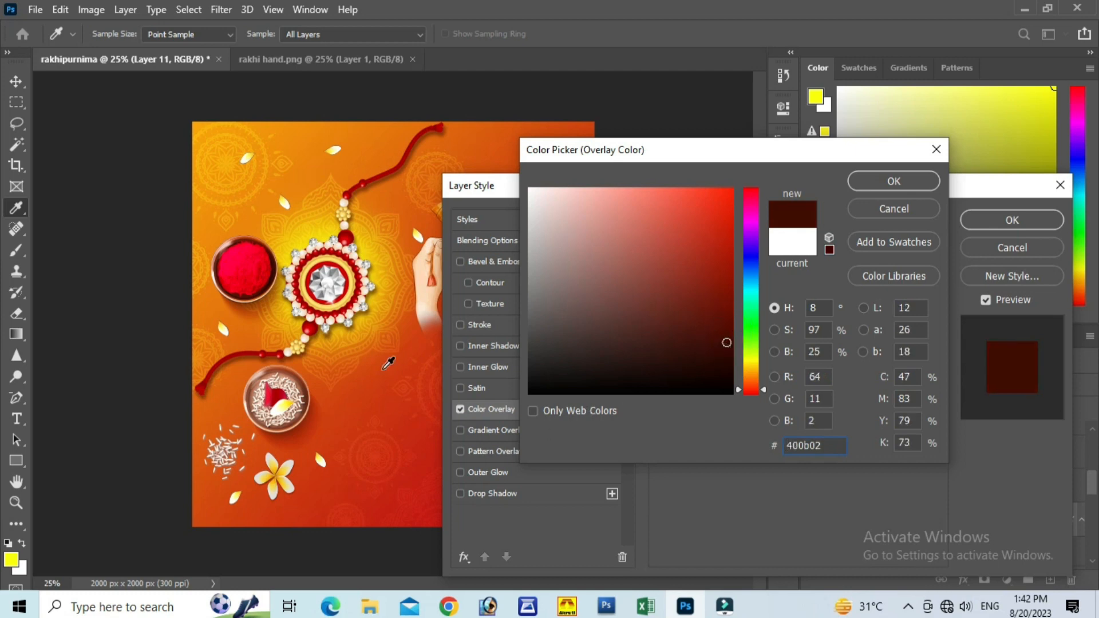
click(316, 166)
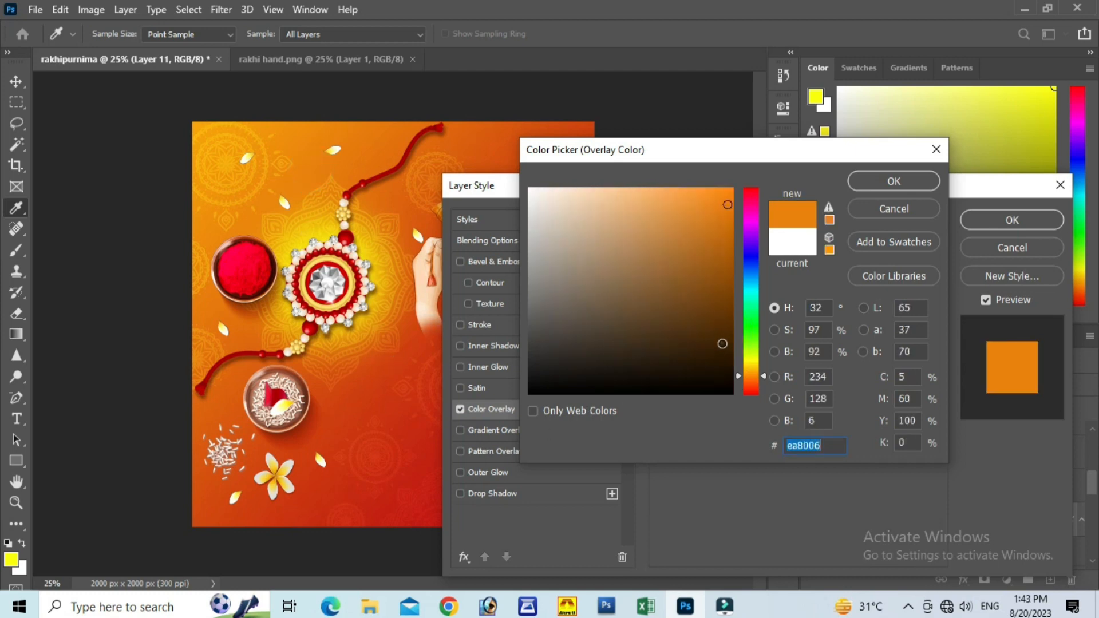
click(722, 343)
drag(726, 349, 731, 357)
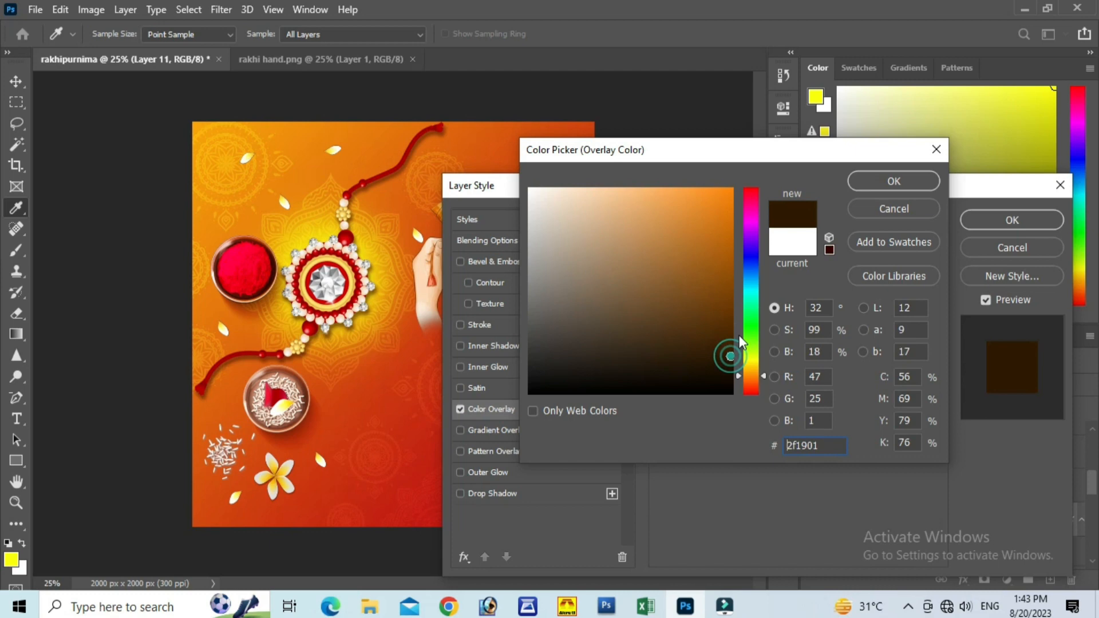
click(893, 179)
click(989, 224)
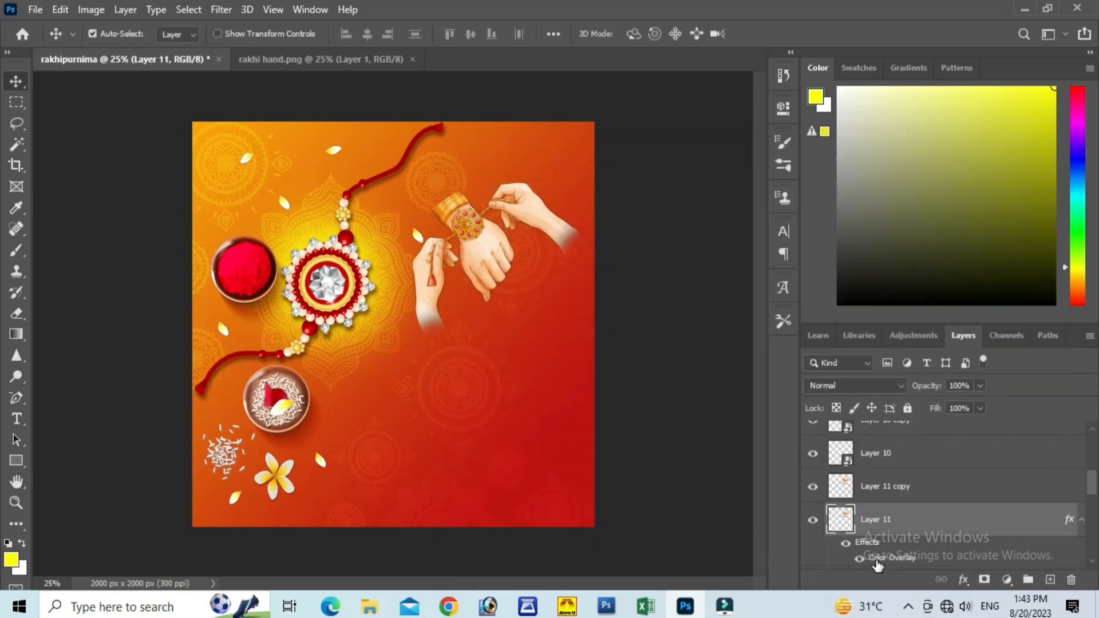
Step: Transform the dark Layer 11 copy of the hands, offsetting it to X 1514.50 px, Y 718.00 px as a shadow
key(ctrl+t)
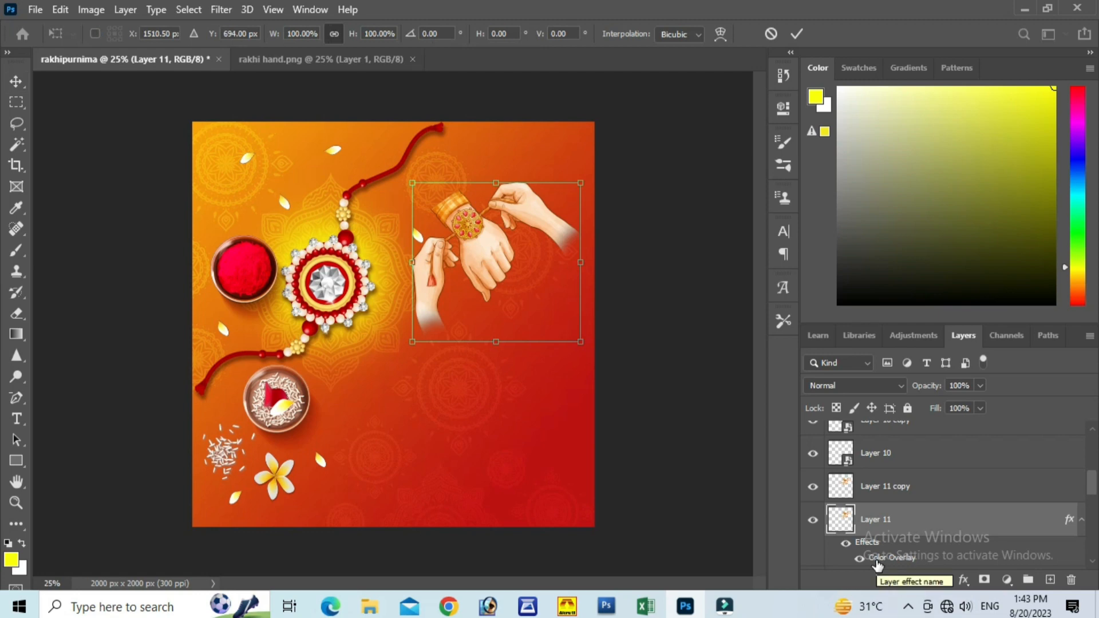
key(Left)
key(Left)
key(Left)
key(Left)
key(Left)
key(Left)
key(Left)
key(Left)
key(Left)
key(Left)
key(Left)
key(Left)
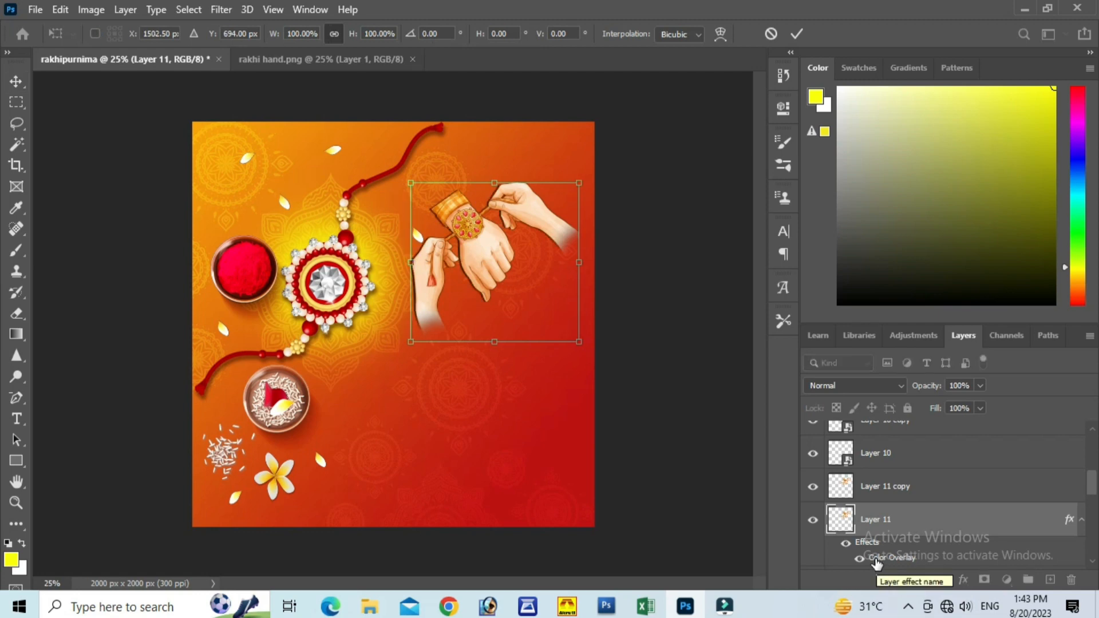
key(Down)
key(Down)
key(Down)
key(Down)
key(Down)
key(Down)
key(Down)
key(Down)
key(Down)
key(Down)
key(Down)
key(Down)
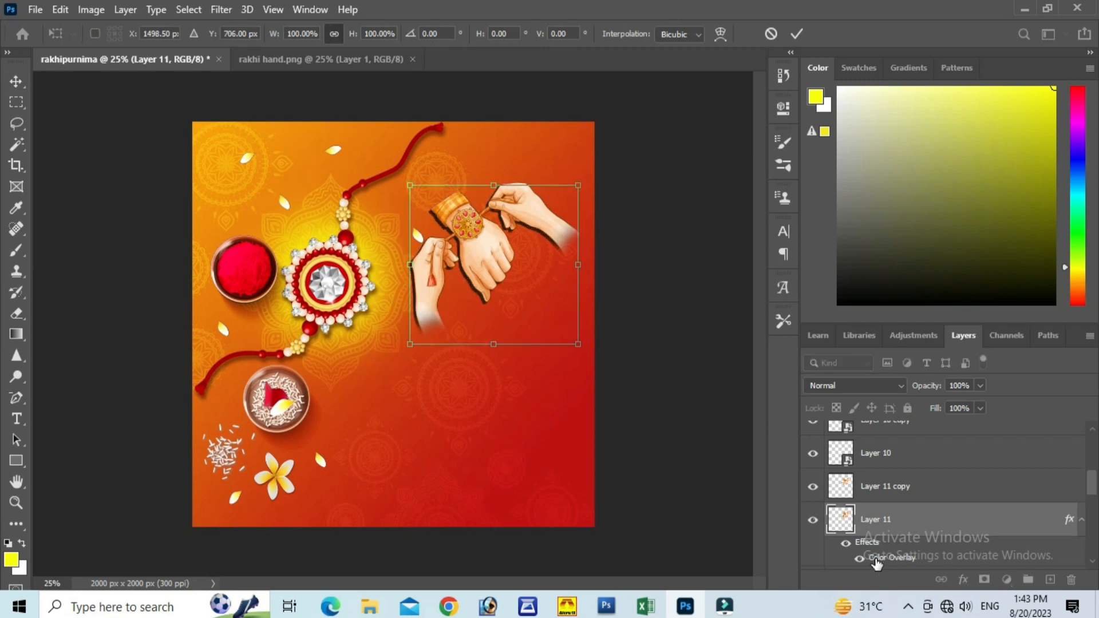
key(Right)
key(Right)
key(Right)
key(Right)
key(Right)
key(Right)
key(Right)
key(Right)
key(Right)
key(Right)
key(Right)
key(Right)
key(Right)
key(Right)
key(Right)
key(Right)
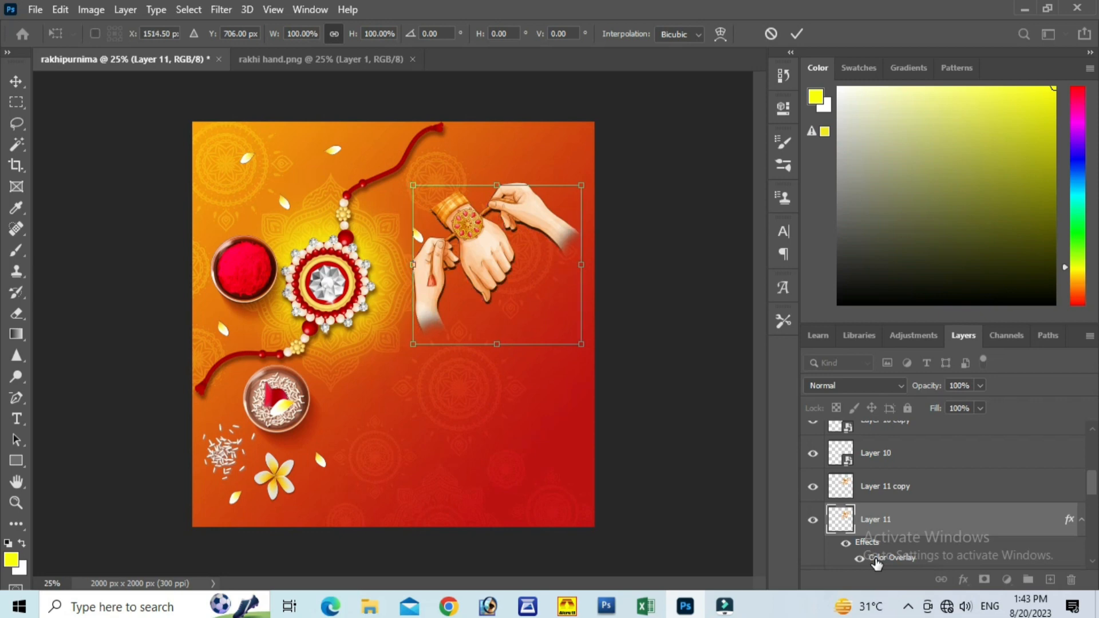
key(Down)
key(Down)
key(Down)
key(Down)
key(Down)
key(Down)
key(Down)
key(Down)
key(Down)
key(Down)
key(Down)
key(Down)
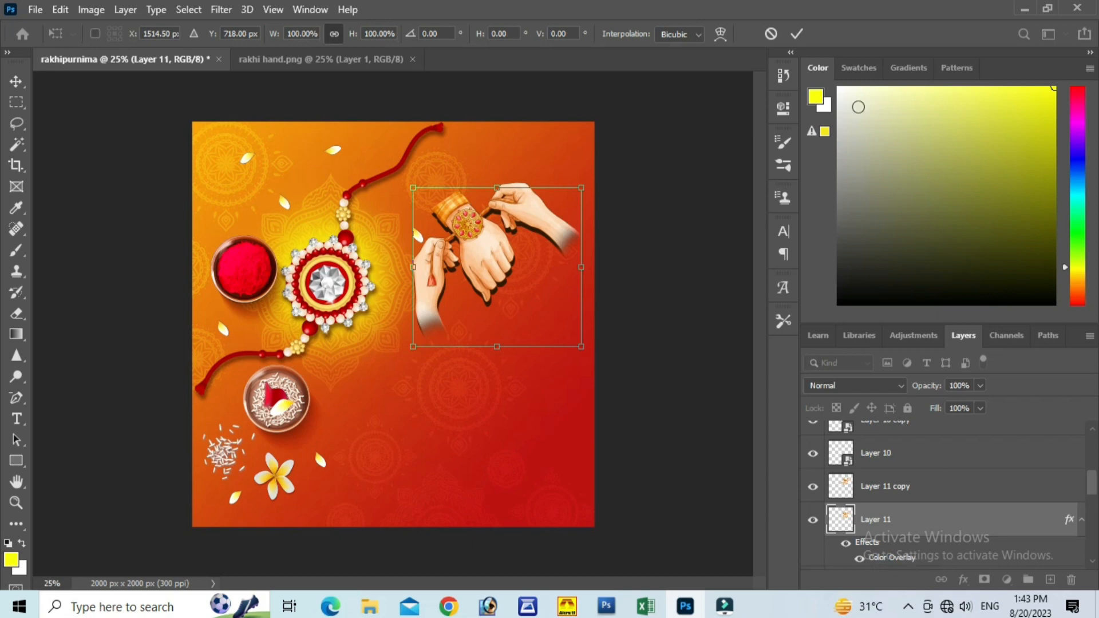
click(797, 33)
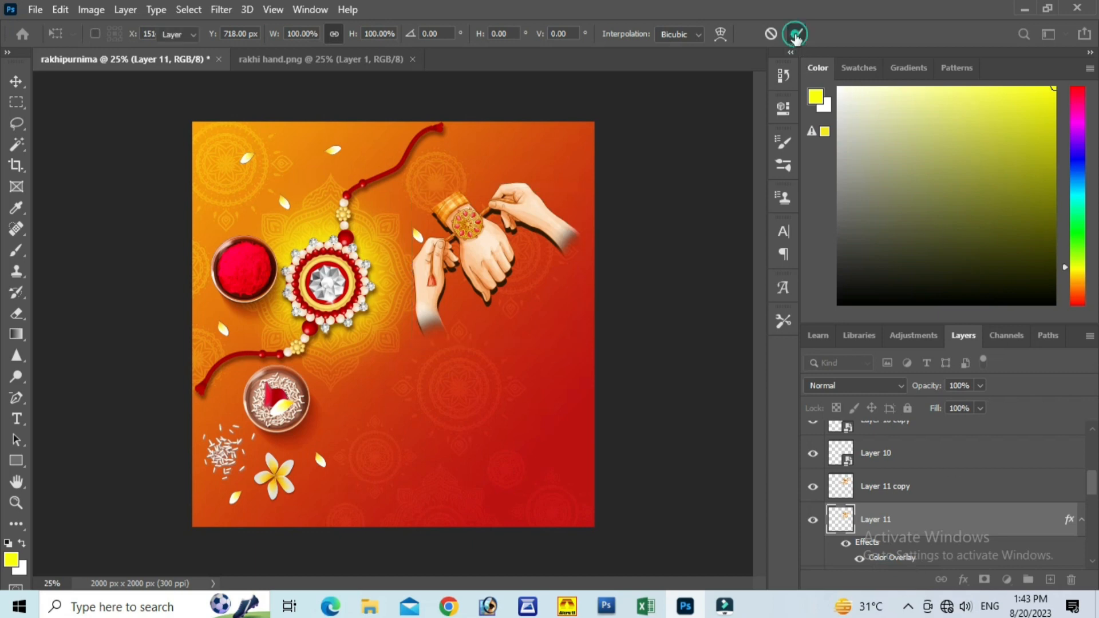
Step: Add a layer mask to Layer 11 and fade the shadow at the wrist ends with a soft black brush, sizes 700 and 300
click(984, 580)
click(15, 252)
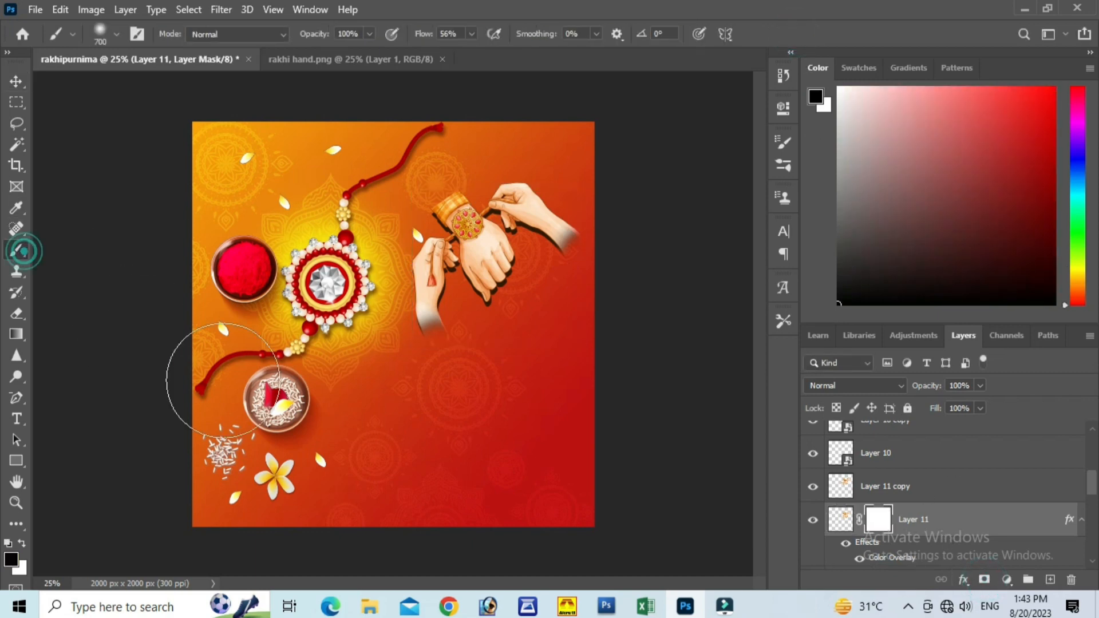
mouse_move(457, 362)
mouse_down()
mouse_move(437, 380)
mouse_move(466, 400)
mouse_move(507, 398)
mouse_up()
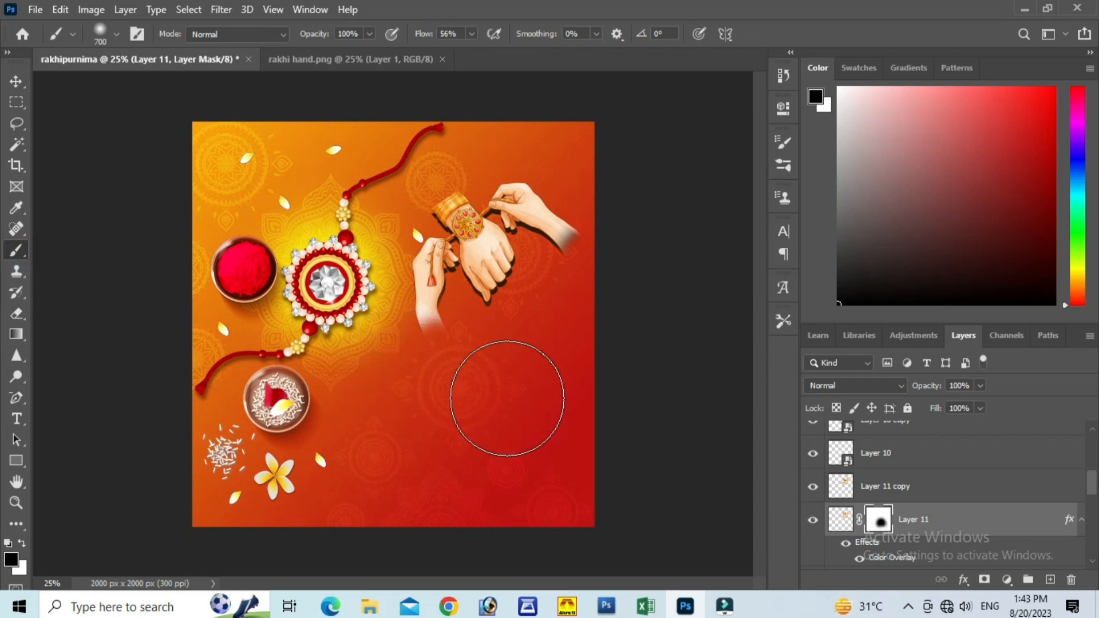
key(bracketleft)
key(bracketleft)
key(bracketleft)
key(bracketleft)
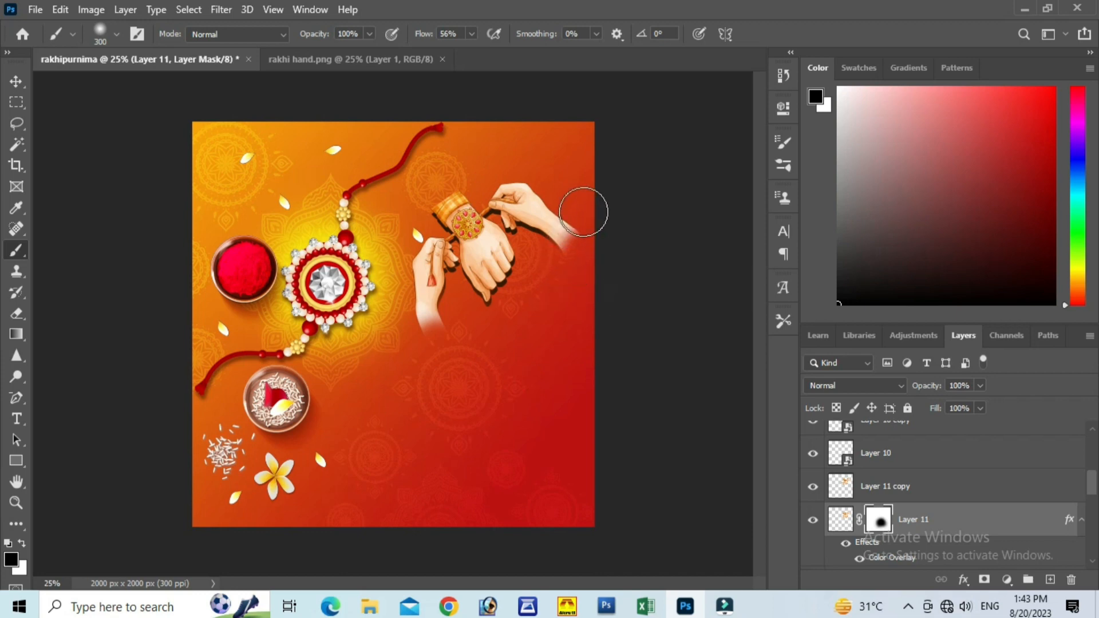
click(419, 205)
click(602, 233)
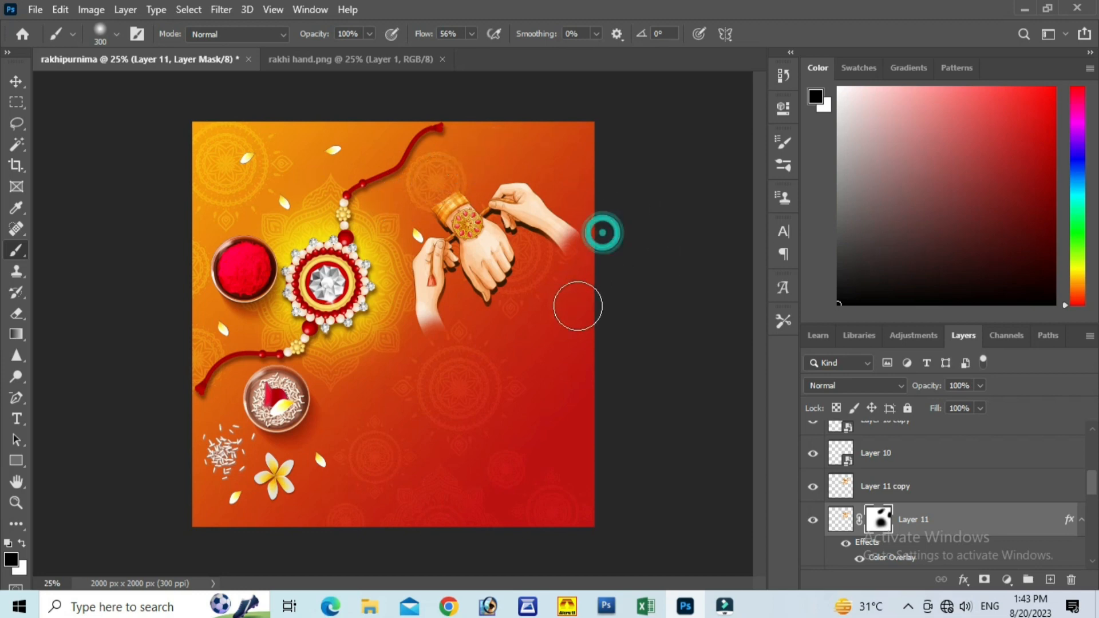
click(17, 81)
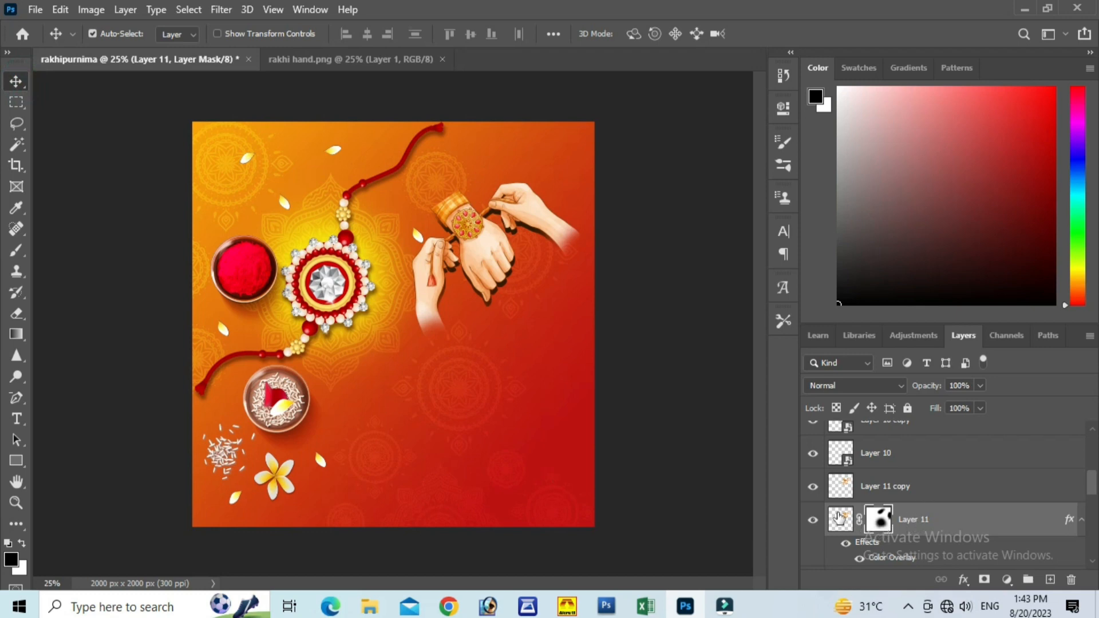
Step: Apply a Gaussian Blur with a 4.0 pixel radius to Layer 11's mask
click(222, 9)
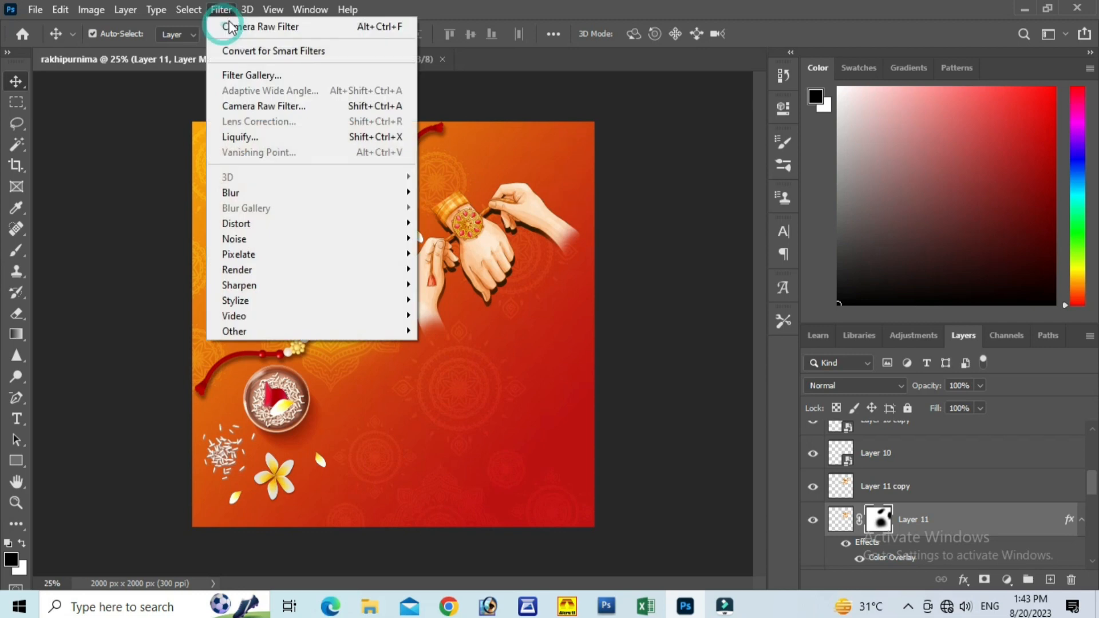
click(243, 194)
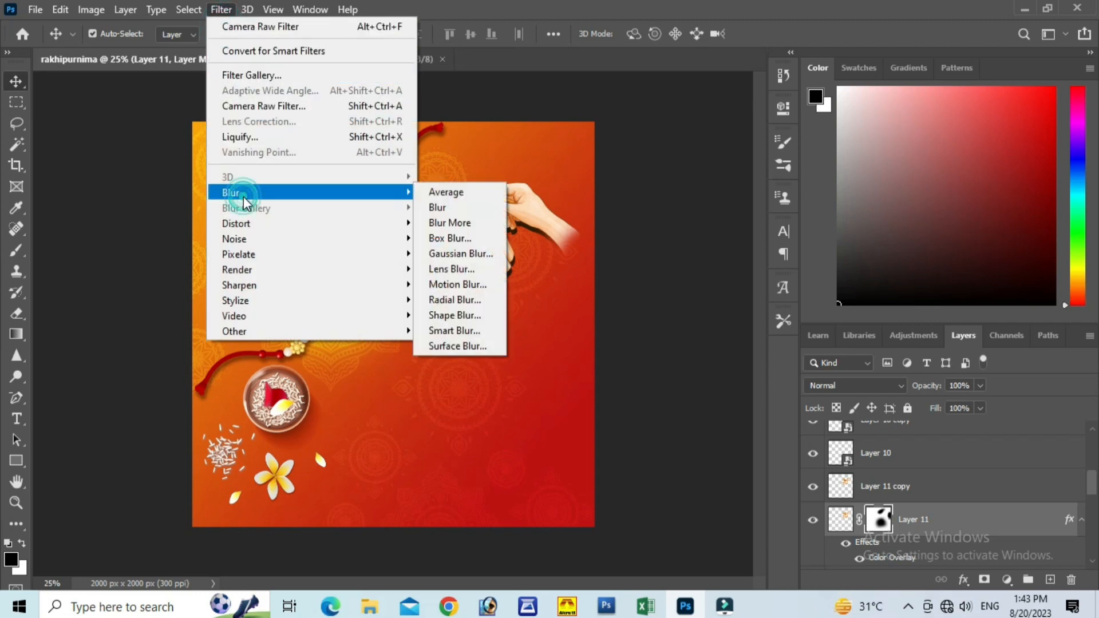
click(452, 254)
drag(469, 96, 683, 137)
drag(704, 385, 676, 386)
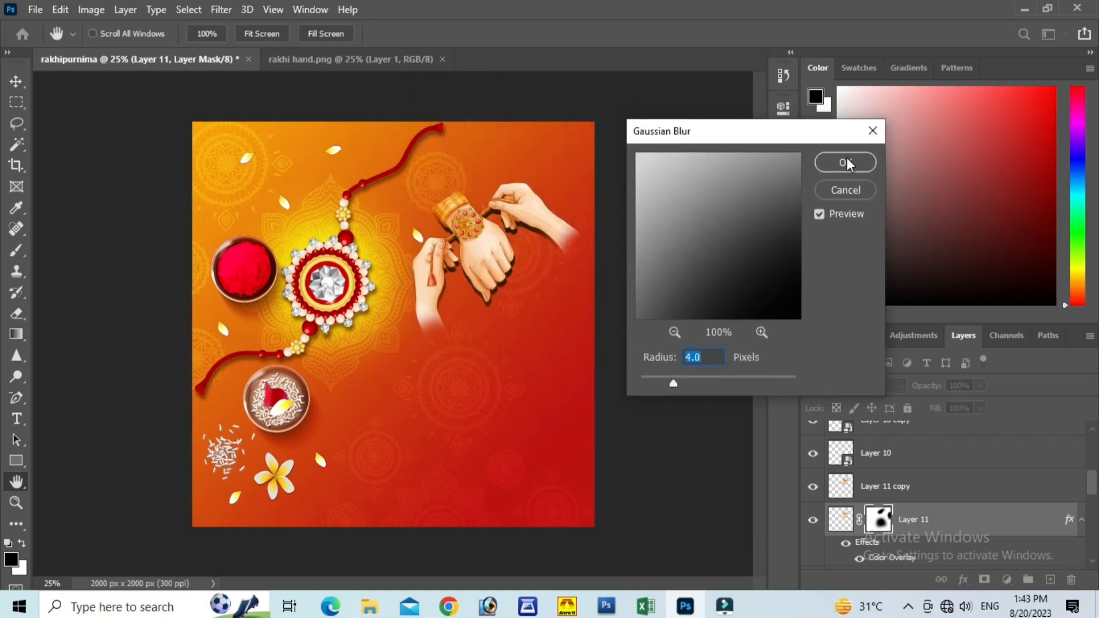
click(846, 162)
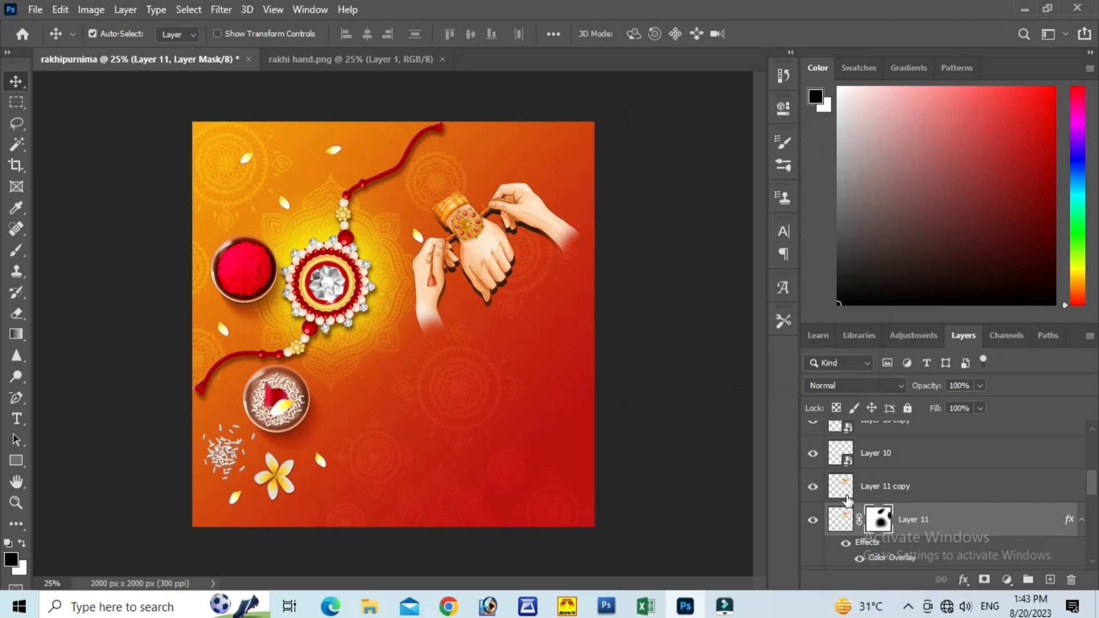
Step: Rasterize Layer 11's layer style and soften the shadow with a Gaussian Blur of about 16.6 pixels
right_click(902, 518)
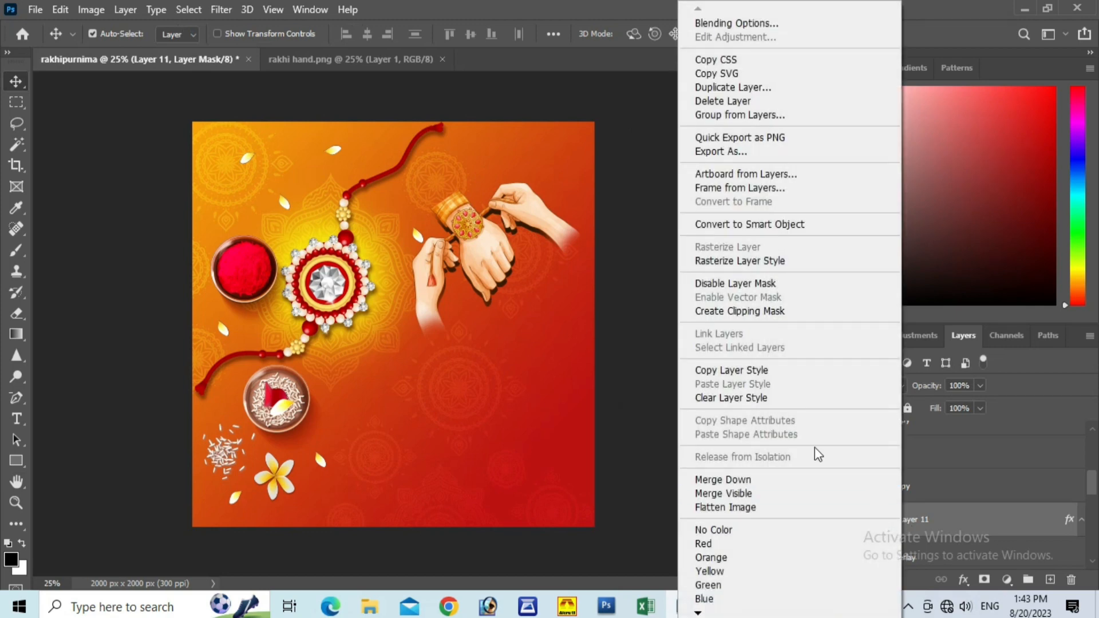
click(739, 263)
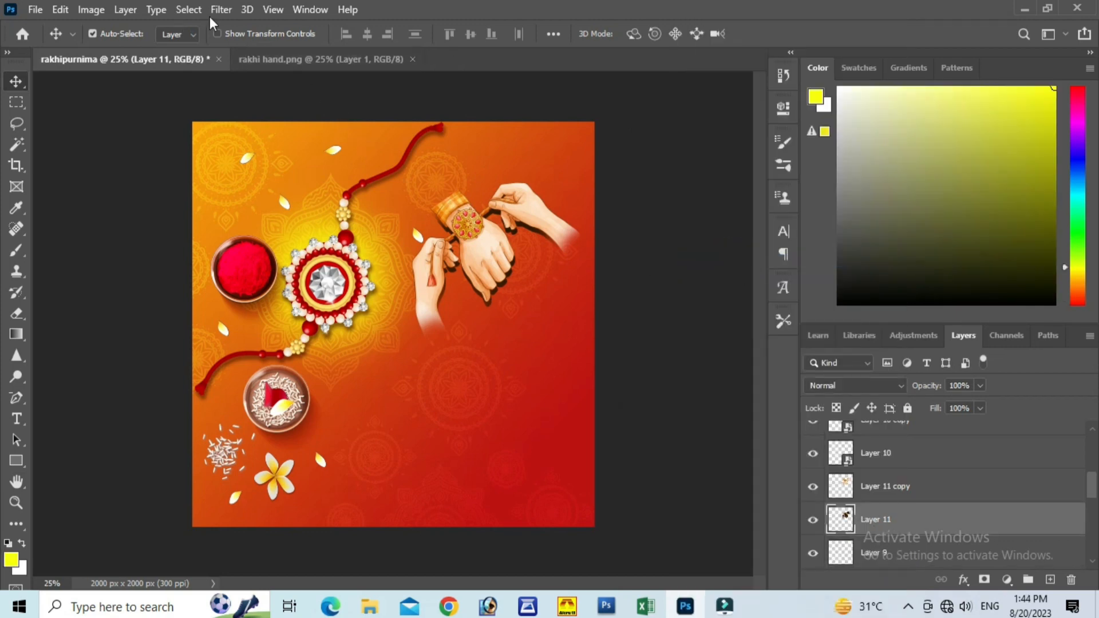
click(224, 9)
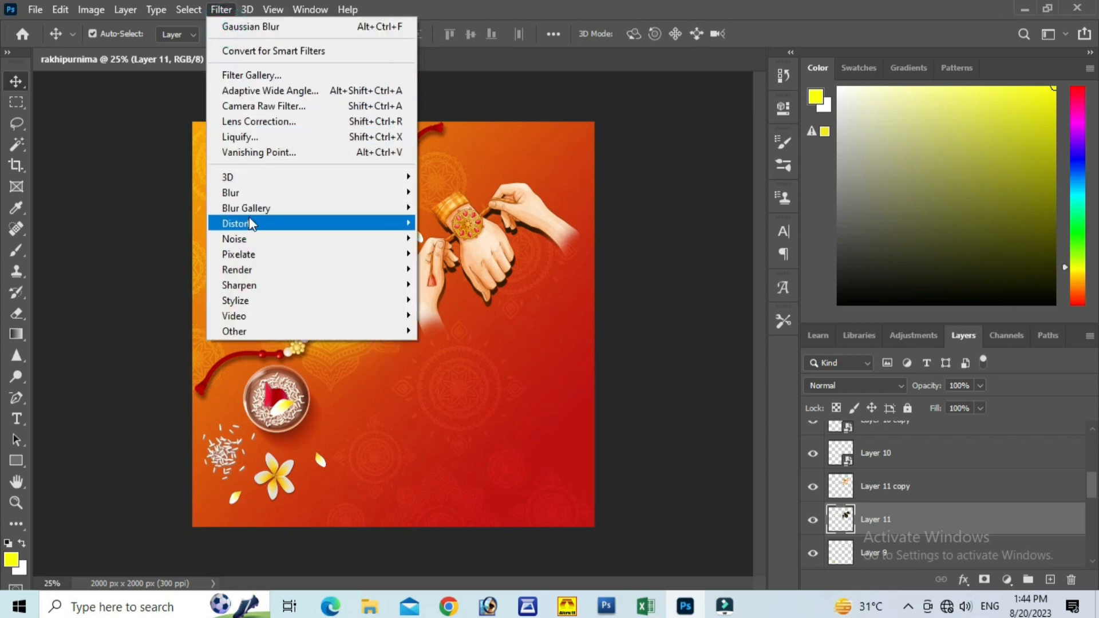
mouse_move(247, 192)
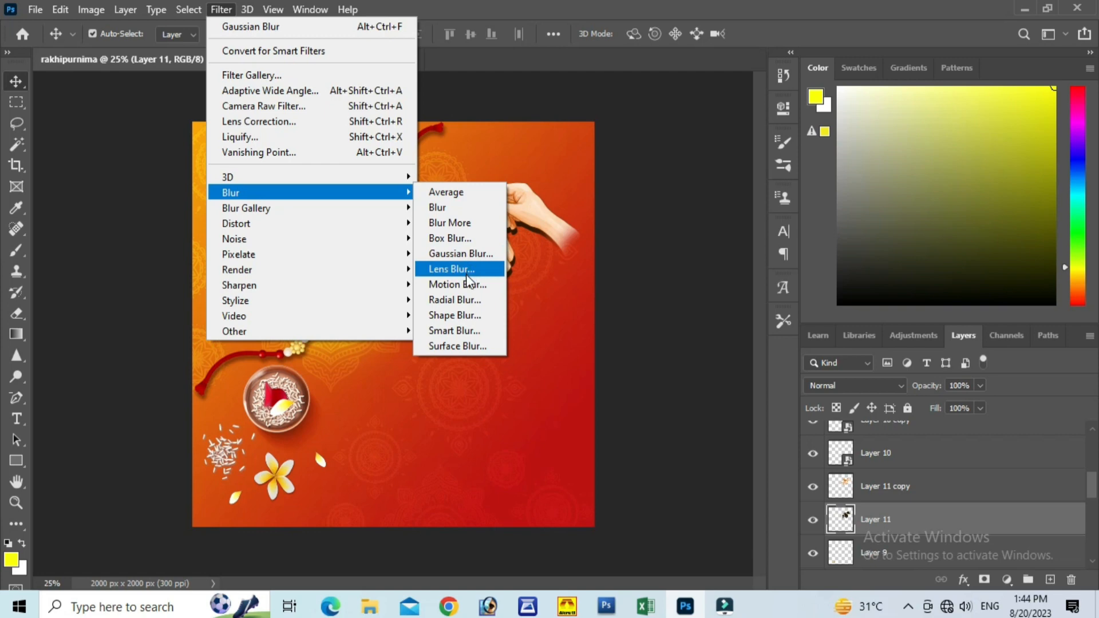
click(458, 254)
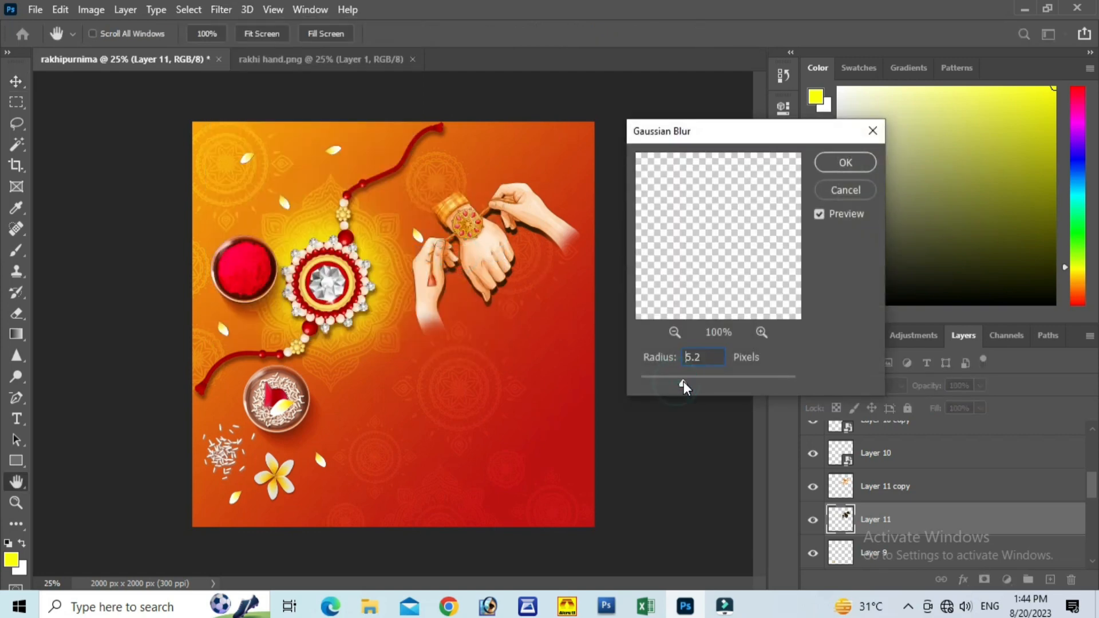
drag(682, 381, 710, 383)
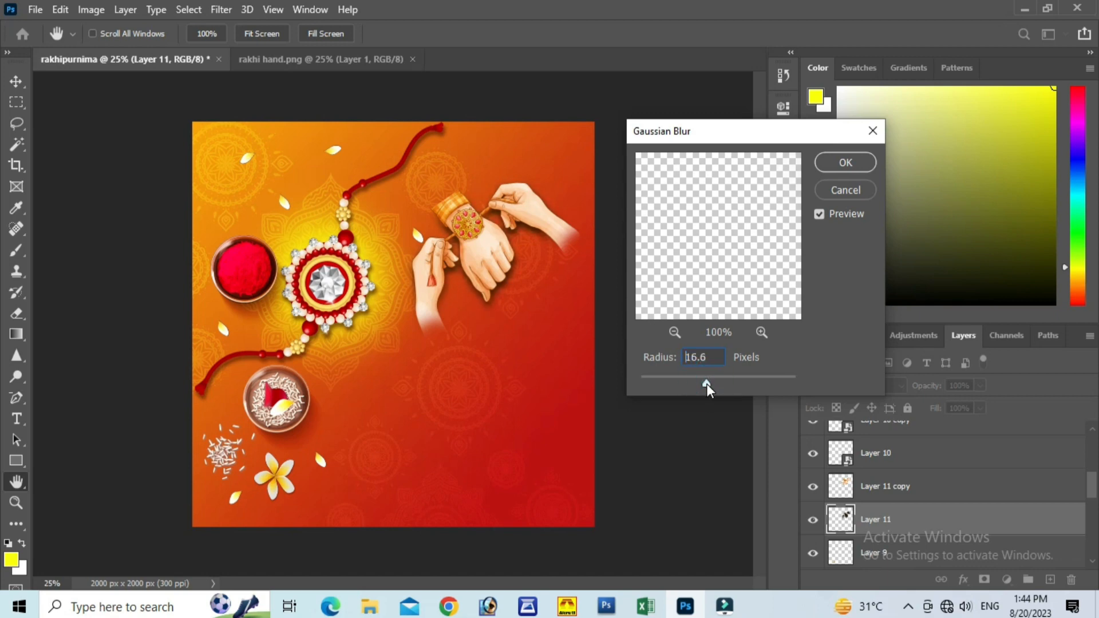
click(837, 164)
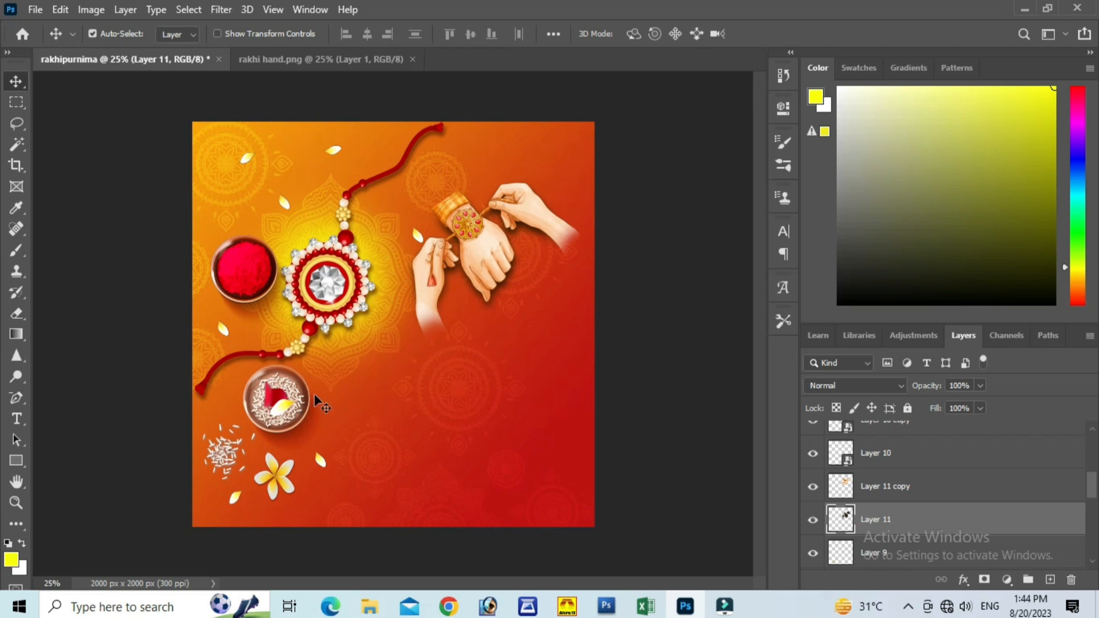
Step: Close rakhi hand.png and set the blend mode of Layer 11 in the rakhipurnima document to Multiply
click(297, 59)
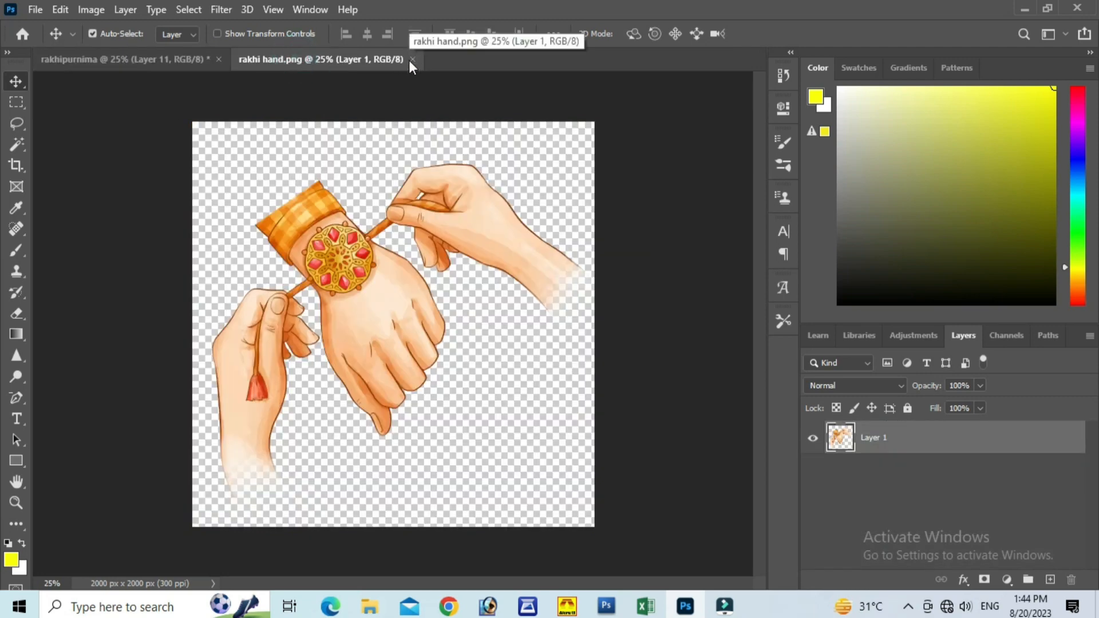
click(411, 60)
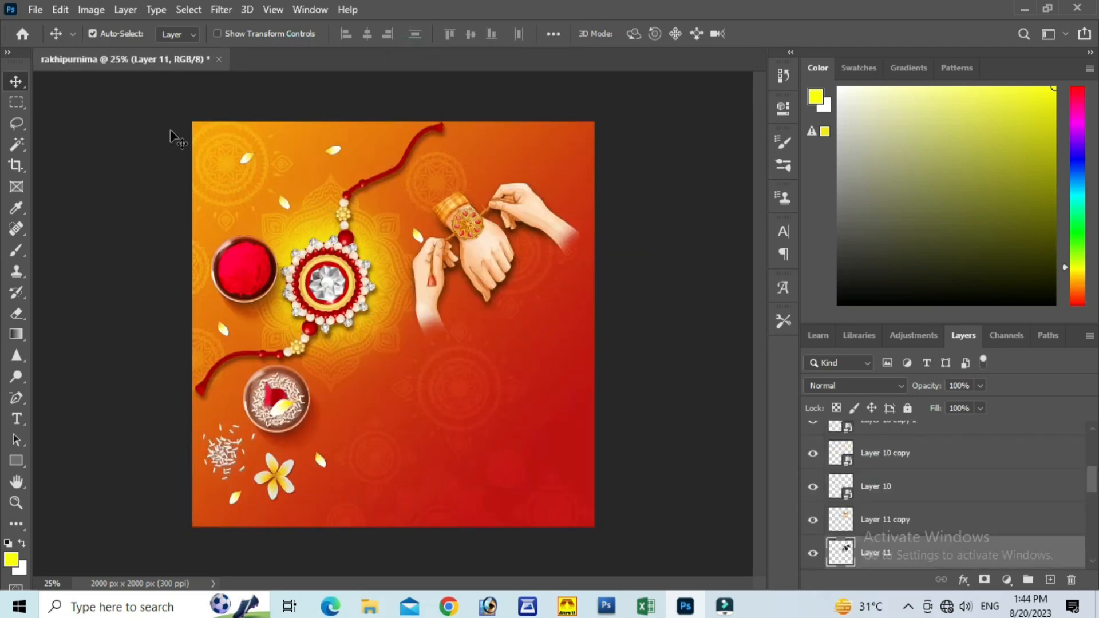
click(860, 387)
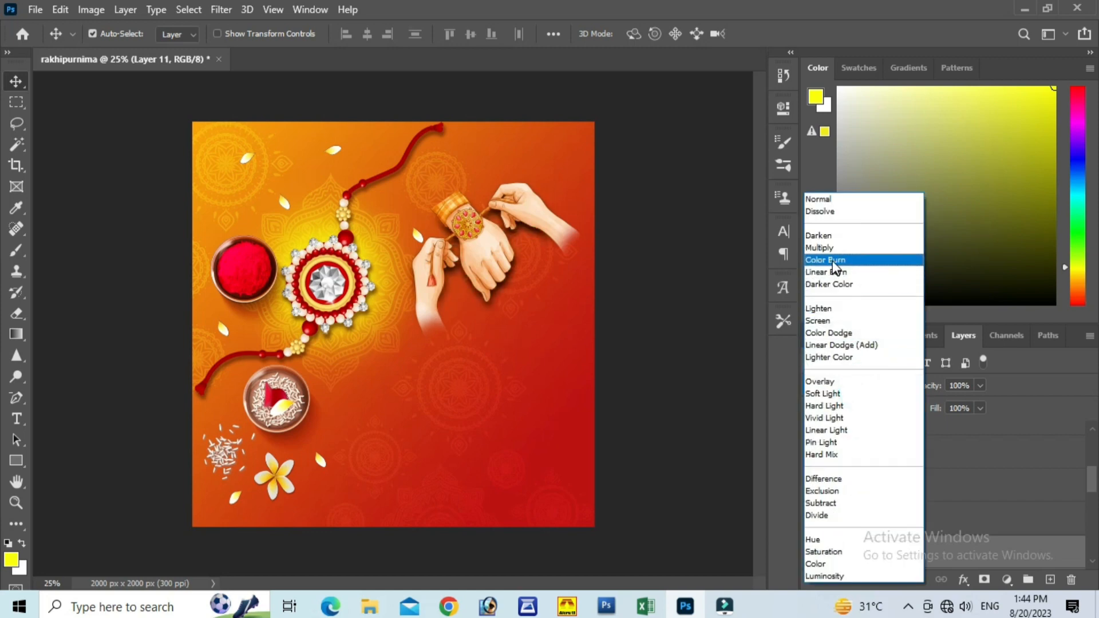
click(832, 251)
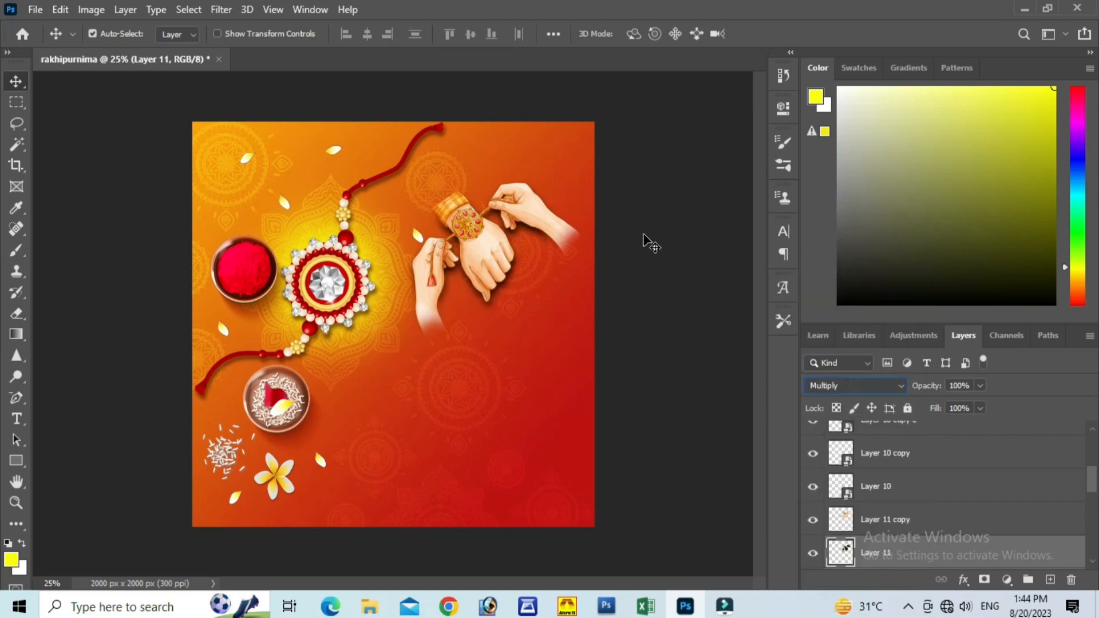
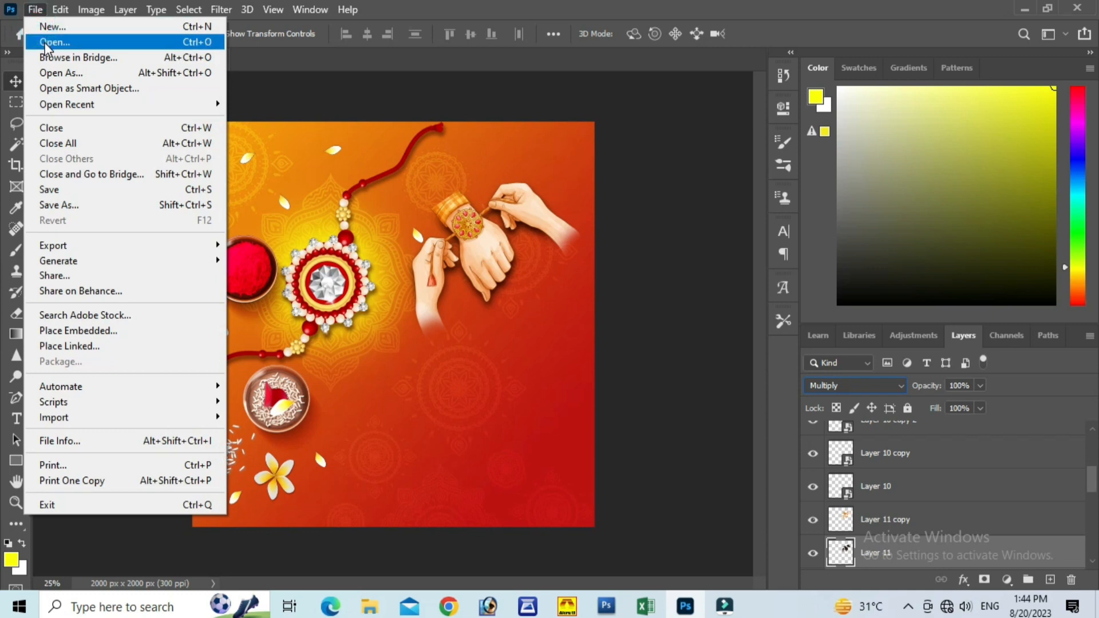
Step: Open the leaf image from the rakhipurnima materials and copy it into the lower-right area of the rakhipurnima design
click(45, 42)
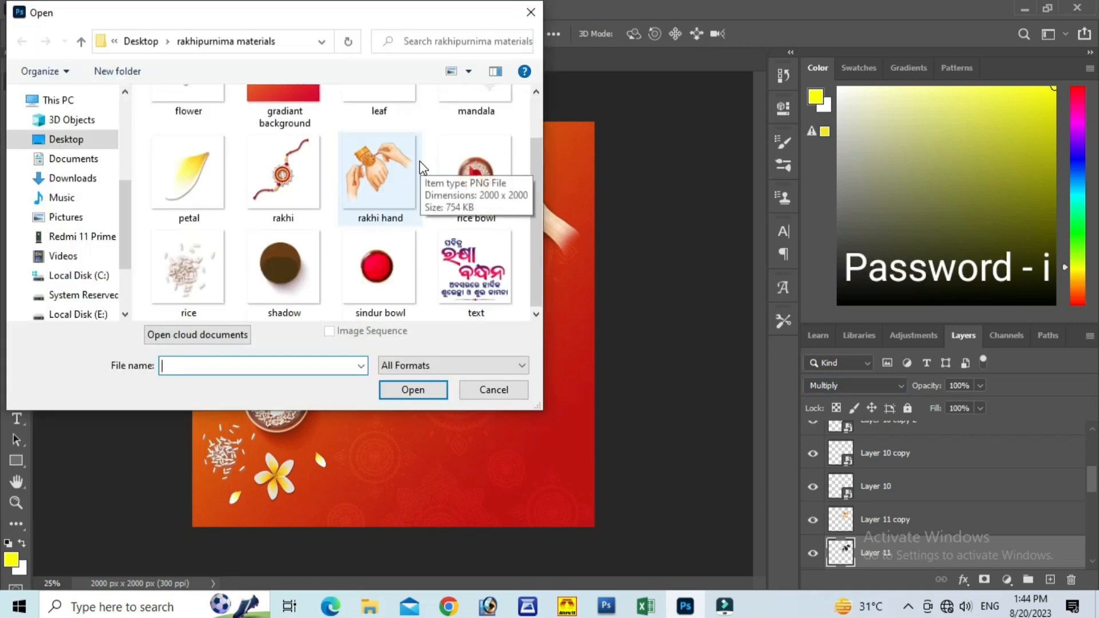
scroll(401, 218, up, 1)
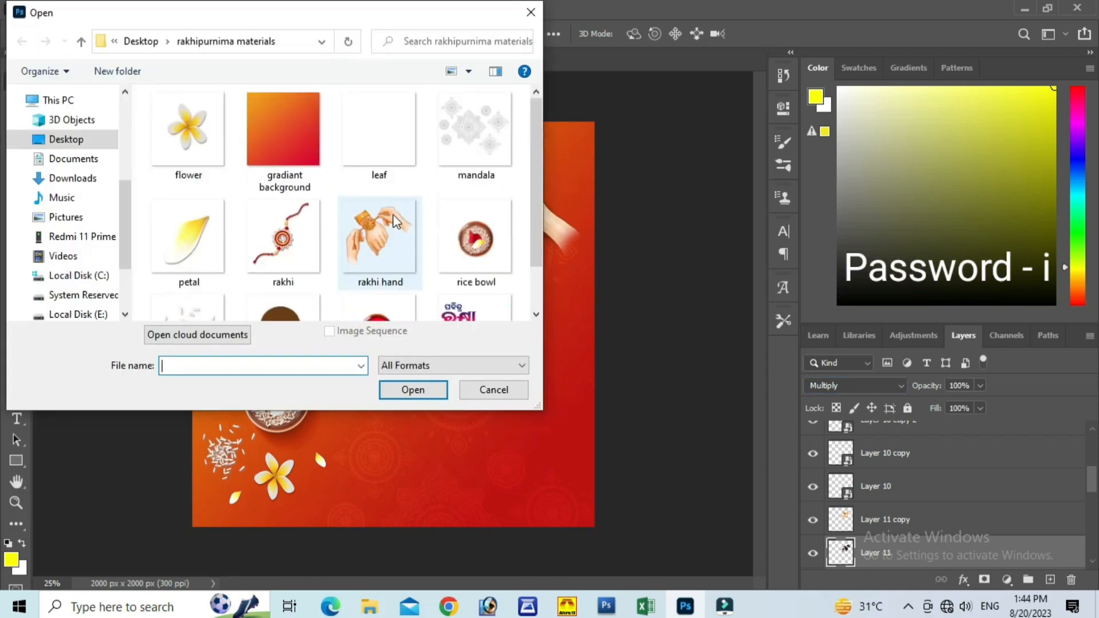
click(379, 139)
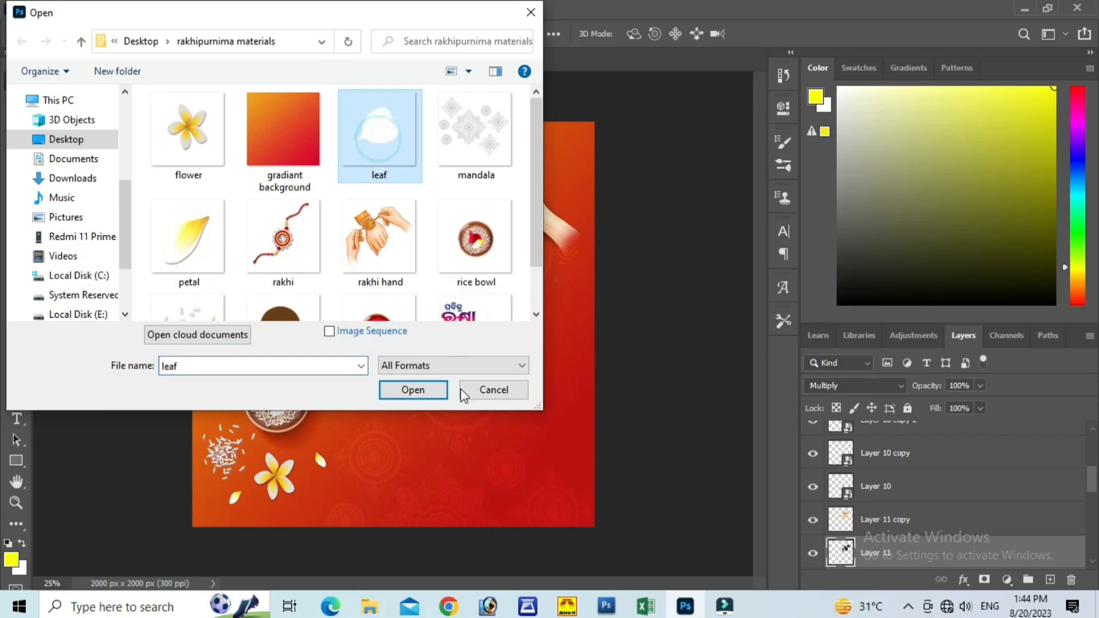
click(423, 391)
drag(421, 316, 144, 63)
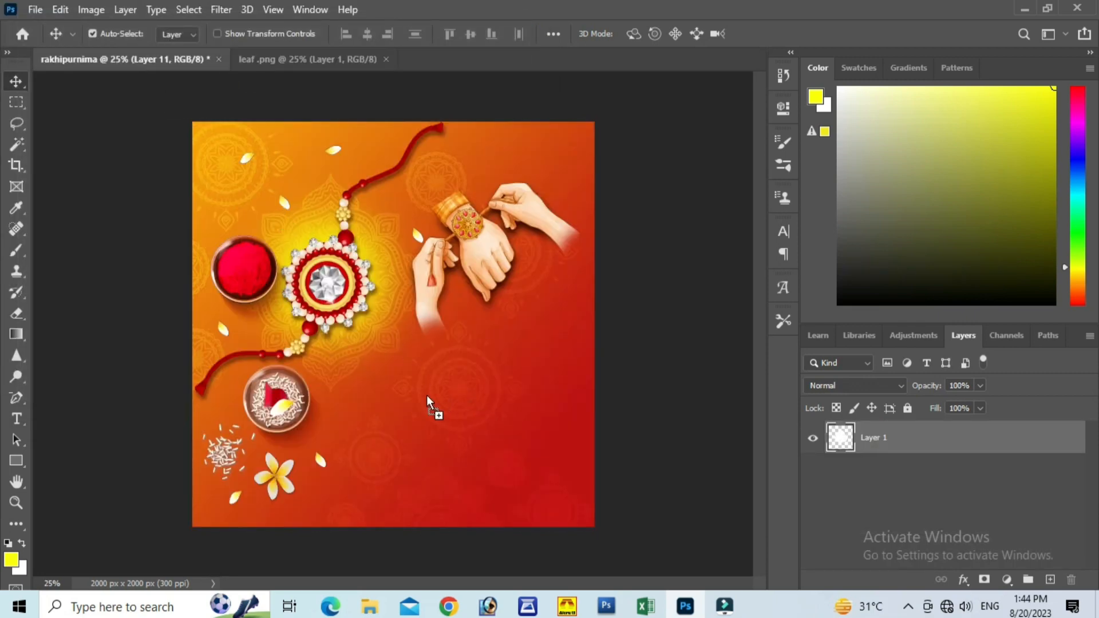
drag(427, 395, 465, 419)
Step: Select Layer 11 copy and Layer 11 together and shift the hands with their shadow slightly up and left
click(476, 249)
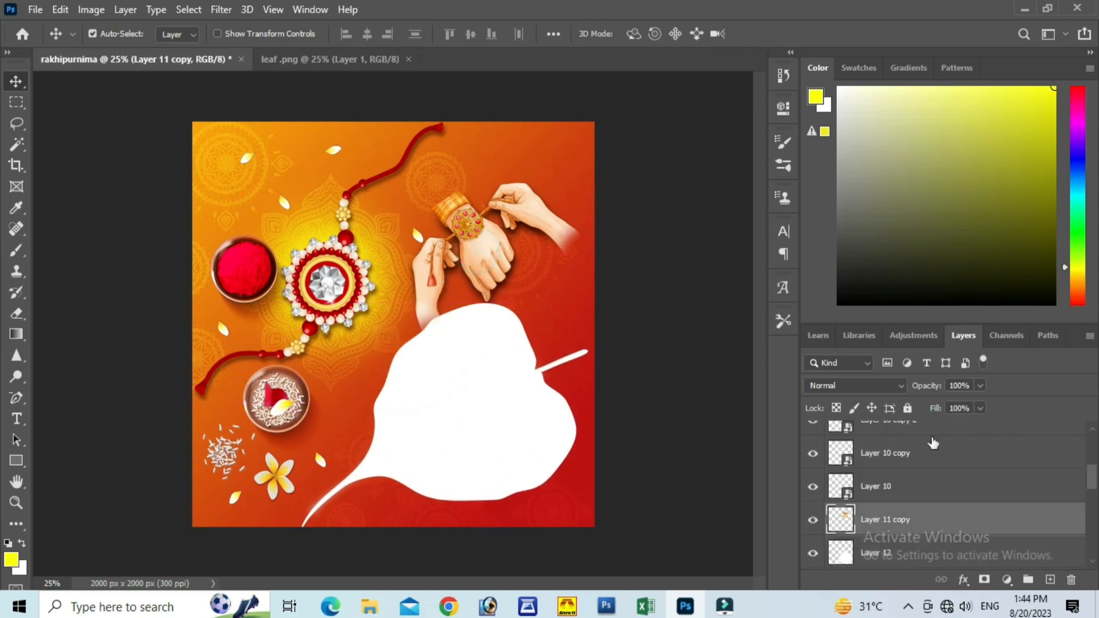
scroll(906, 499, down, 1)
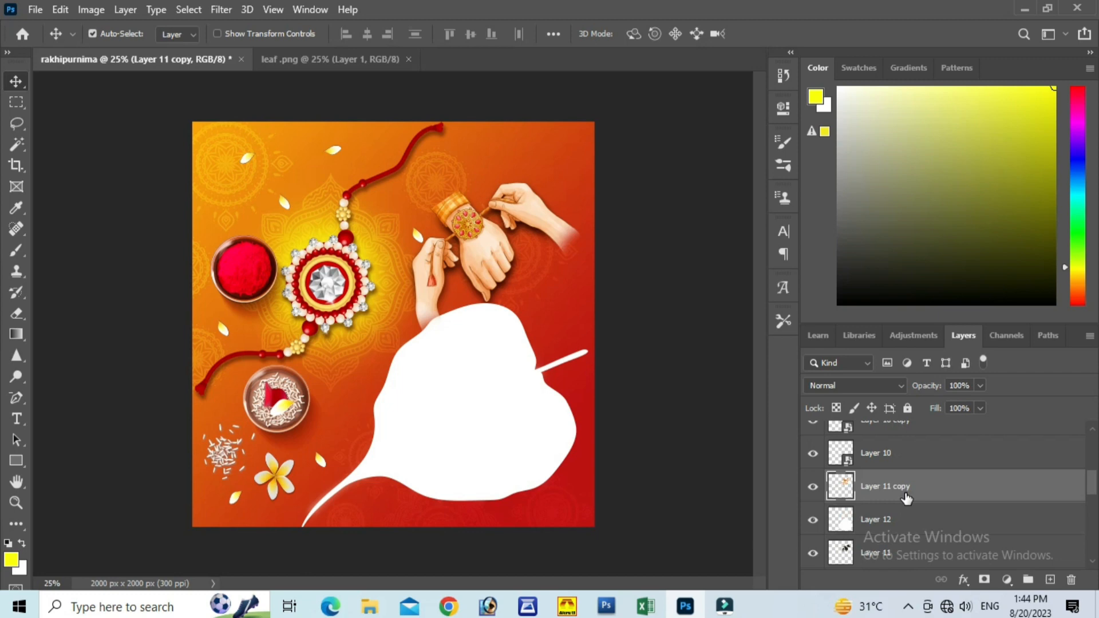
ctrl+click(891, 553)
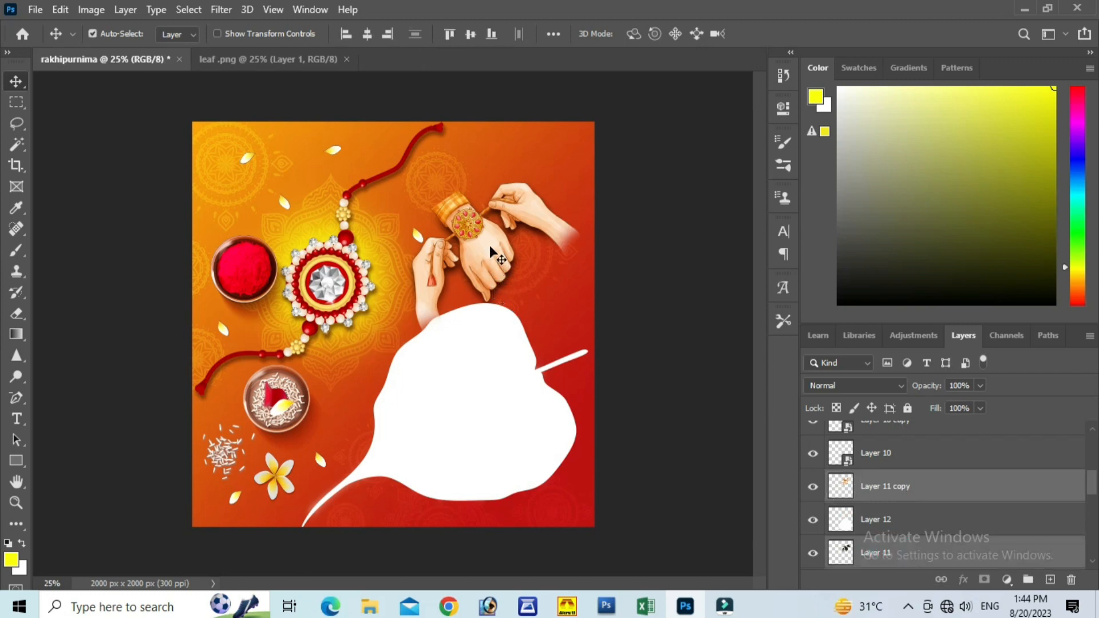
drag(491, 248, 470, 221)
Step: Nudge the white leaf shape slightly upward and close the leaf.png document
mouse_move(514, 399)
mouse_down()
mouse_move(507, 392)
mouse_move(516, 392)
mouse_up()
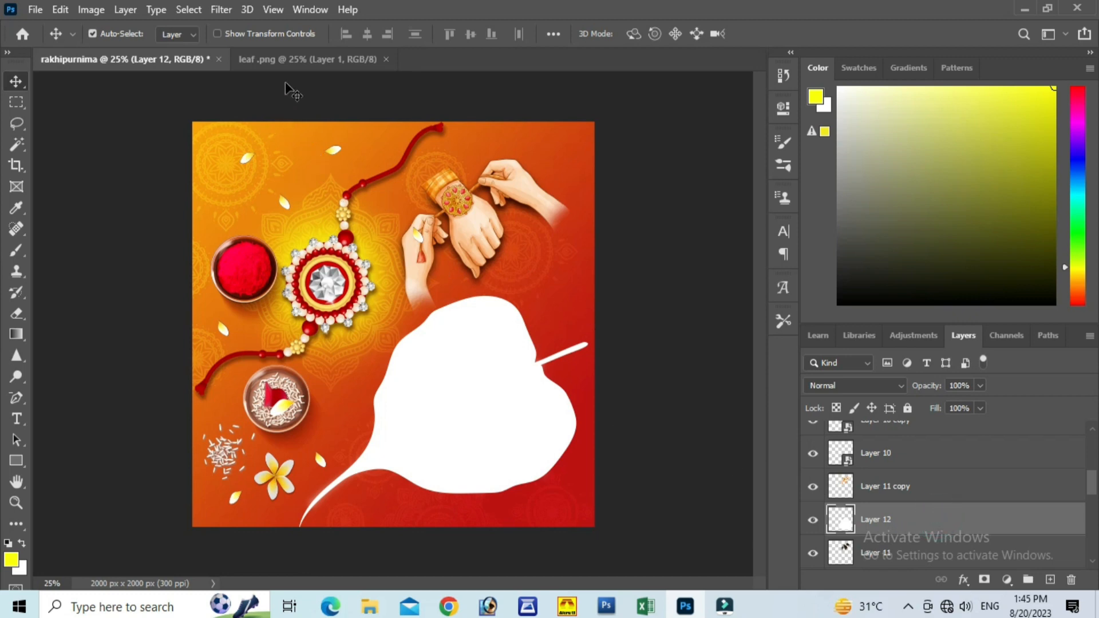
click(299, 59)
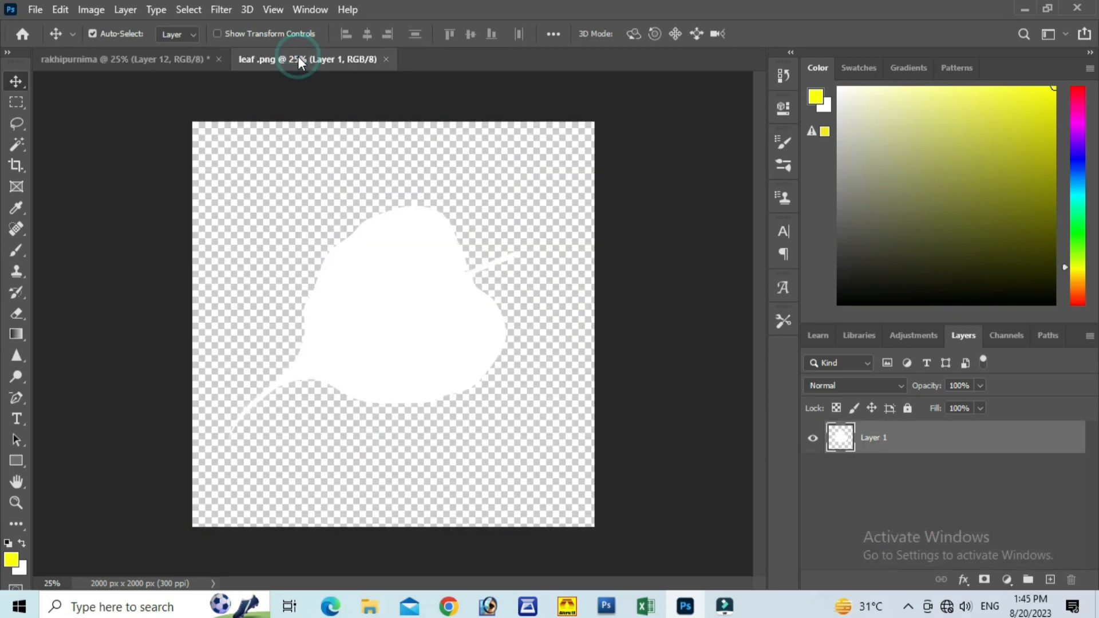
click(387, 59)
Step: Open the text image from the materials folder and copy the Odia greeting into the rakhipurnima design over the leaf
click(37, 9)
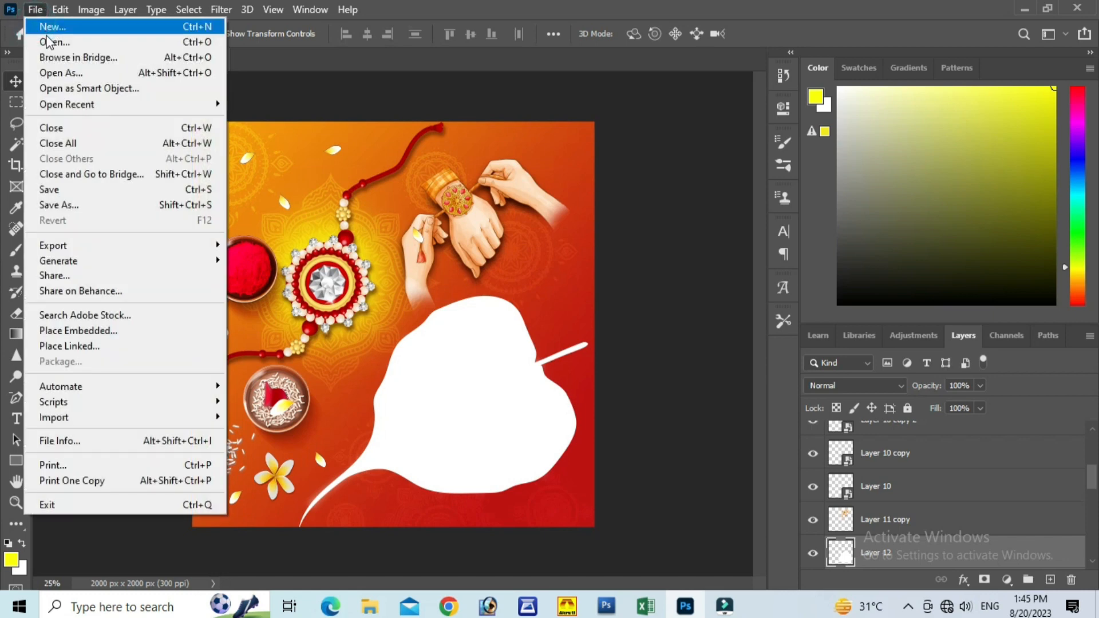
click(48, 40)
scroll(372, 172, down, 1)
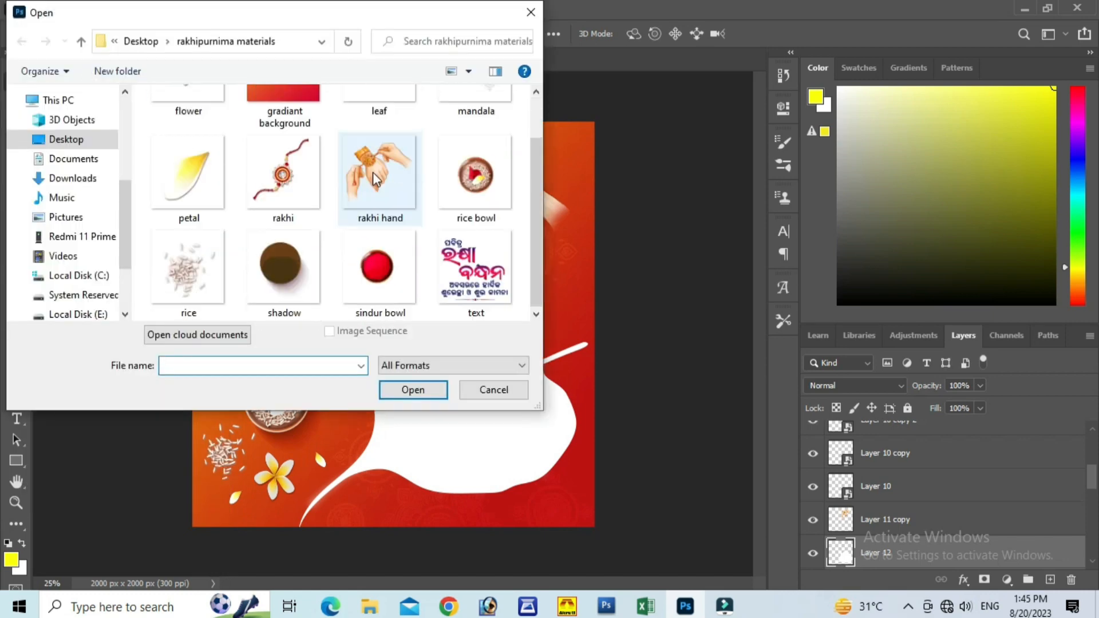
click(466, 271)
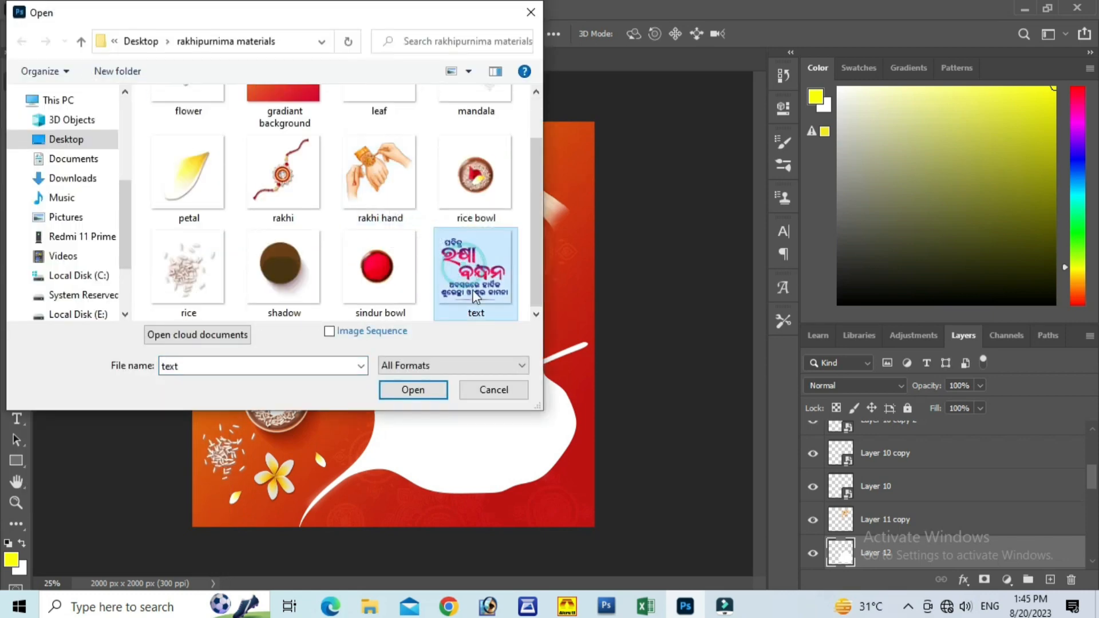
click(413, 389)
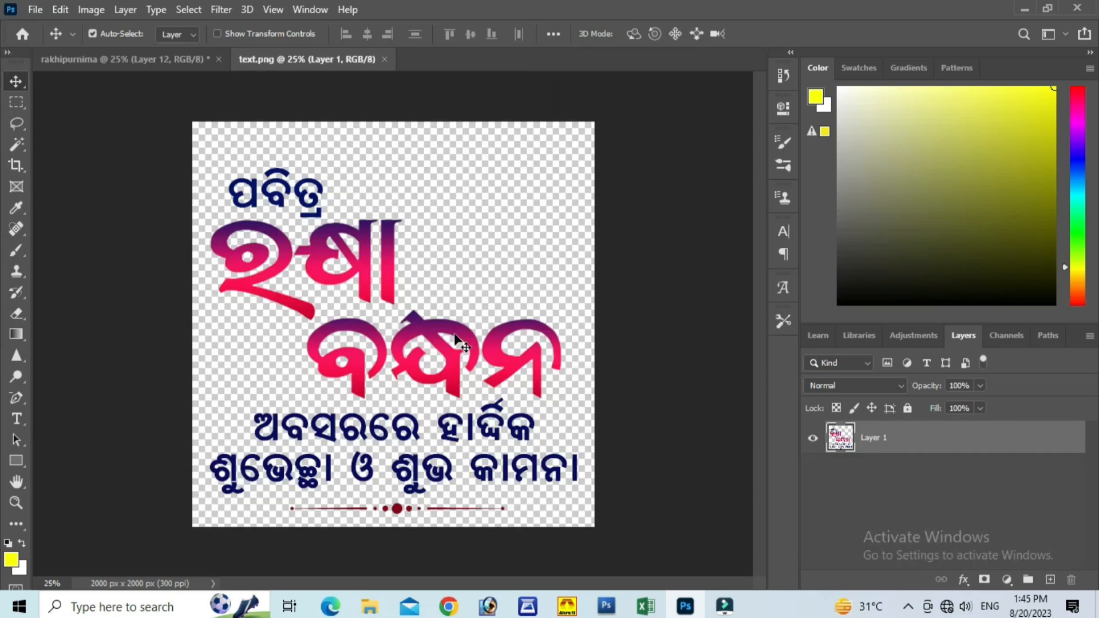
drag(458, 340, 170, 53)
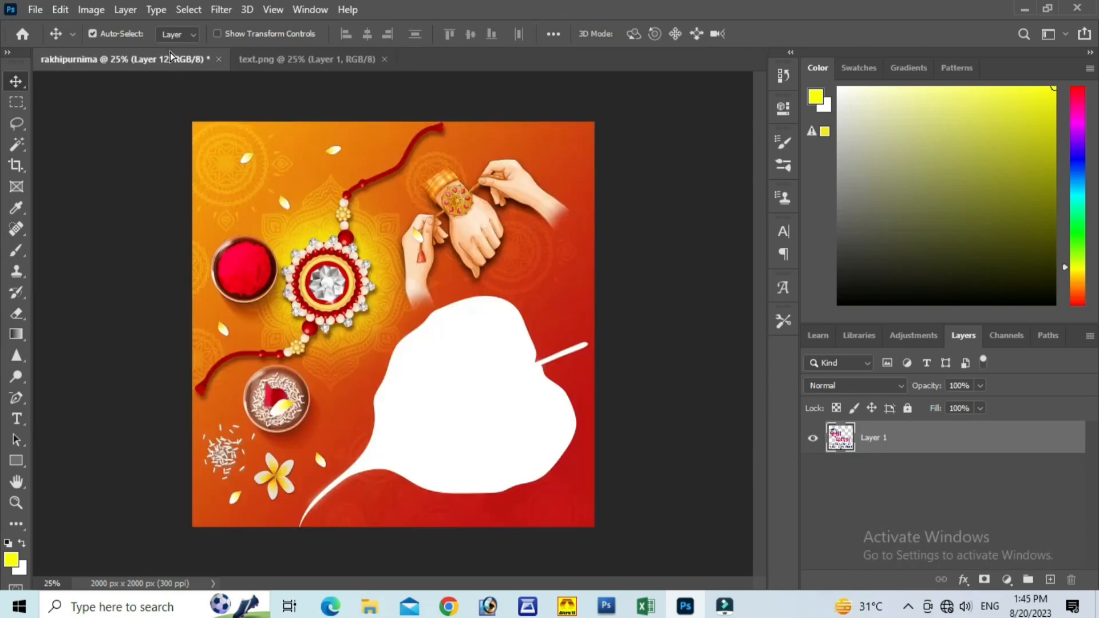
drag(466, 349, 473, 390)
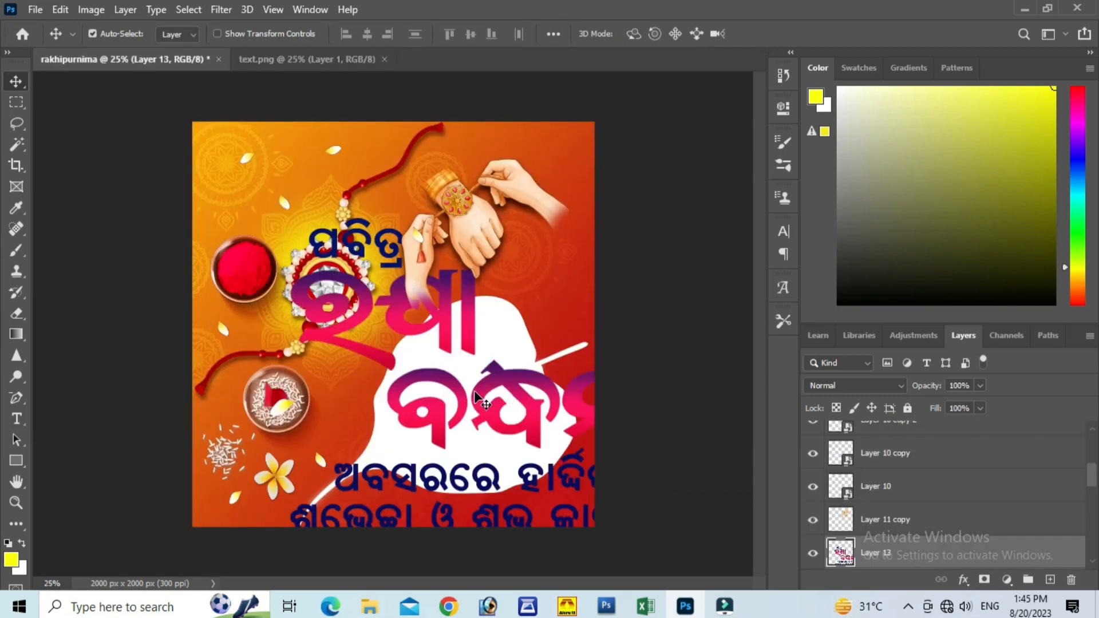
Step: Scale the greeting text down proportionally, fit it inside the white leaf shape, and close the text.png document
key(ctrl+t)
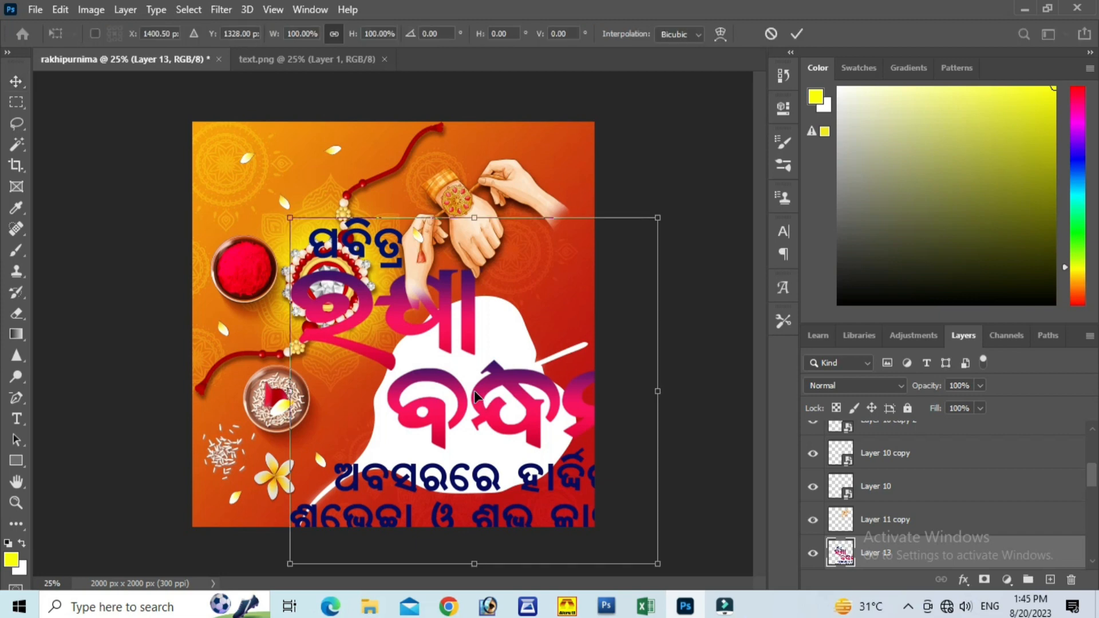
drag(659, 565, 450, 381)
drag(382, 314, 492, 419)
drag(568, 481, 527, 443)
drag(481, 401, 492, 416)
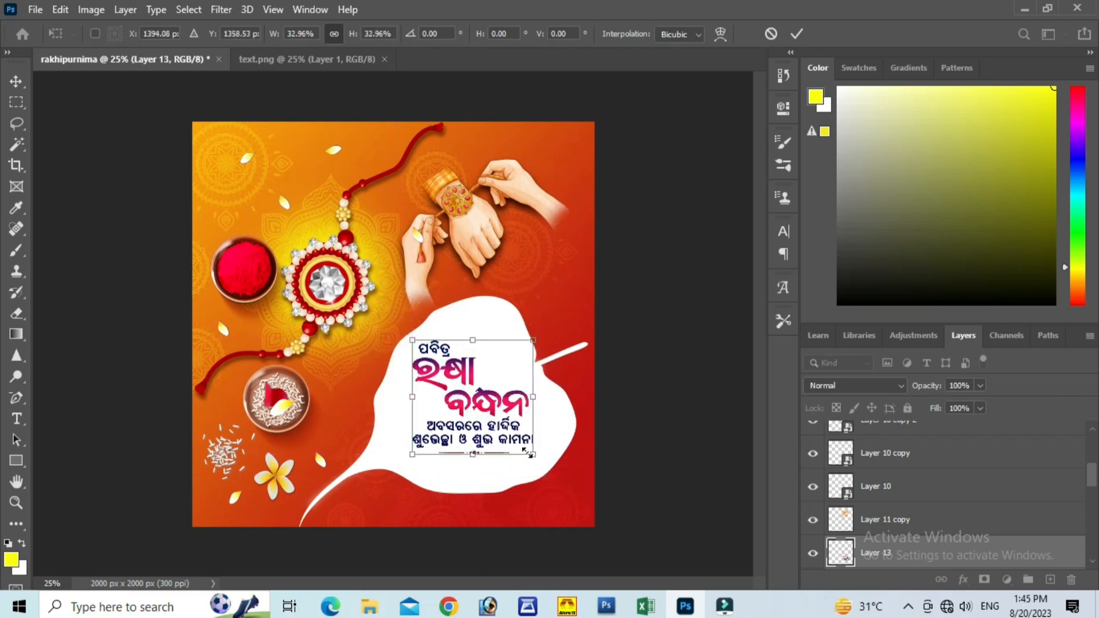
drag(534, 455, 549, 469)
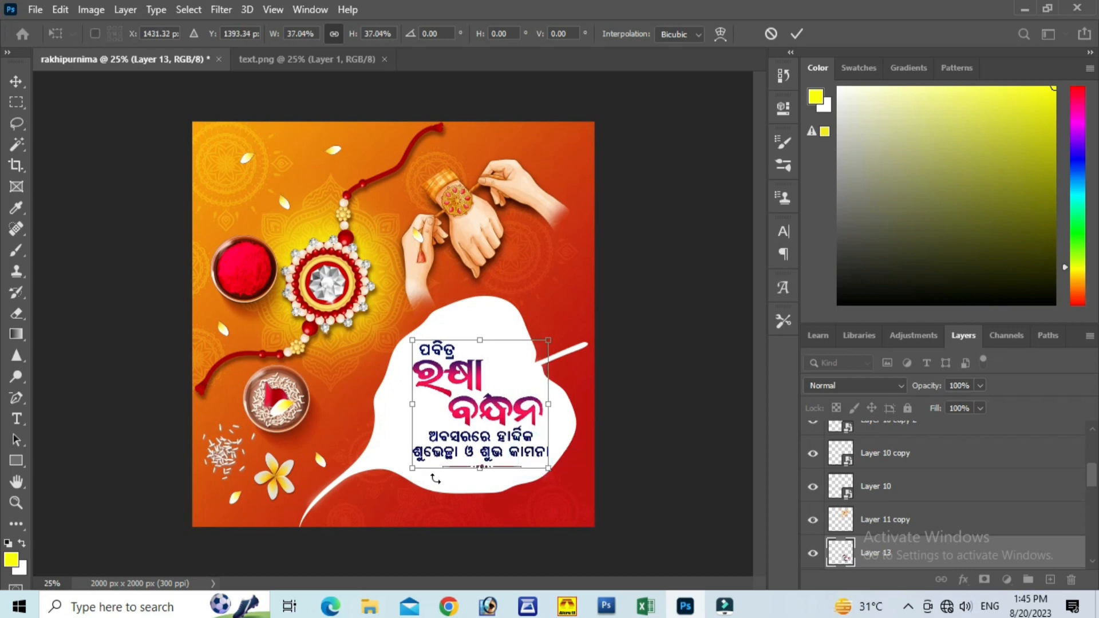
drag(411, 466, 407, 473)
click(797, 34)
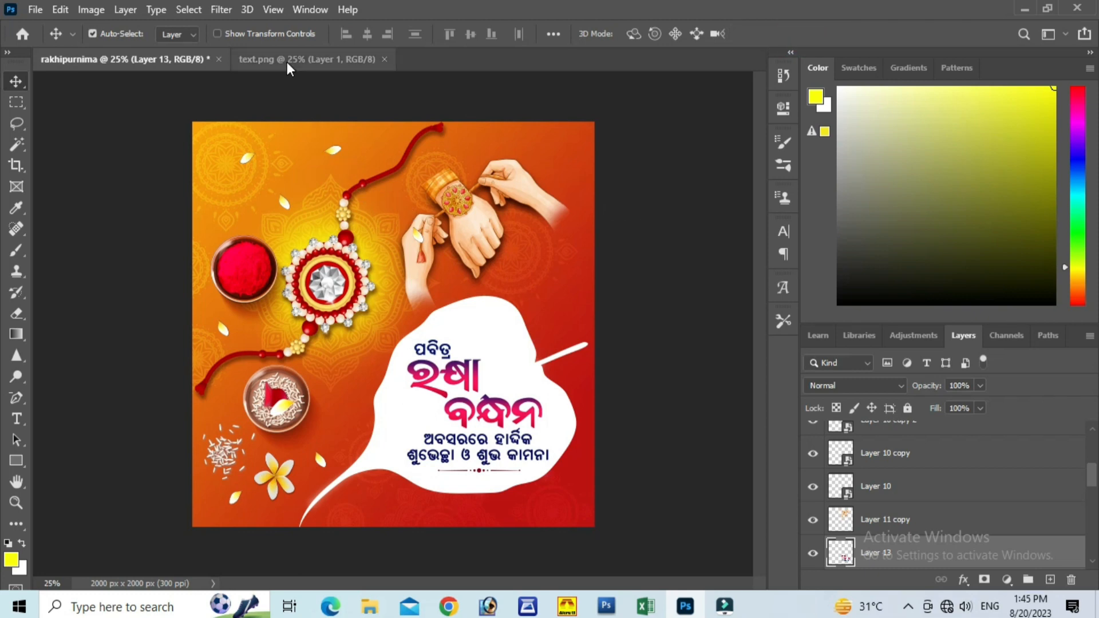
click(384, 59)
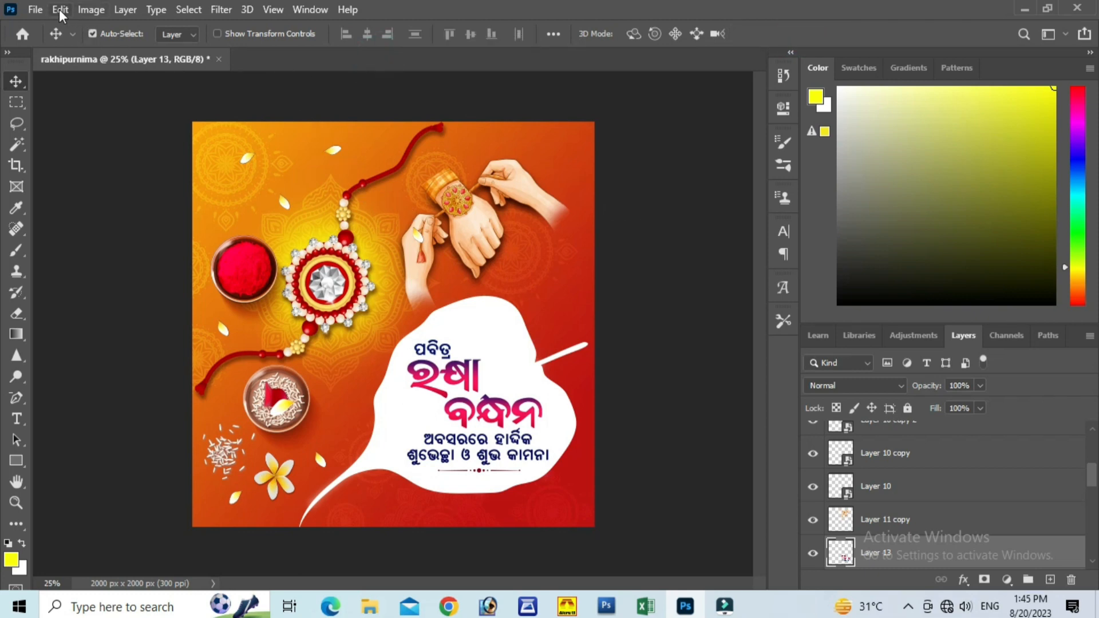
Step: Open the rakhi image from the materials folder and copy it into the rakhipurnima design over the leaf
click(35, 9)
click(53, 39)
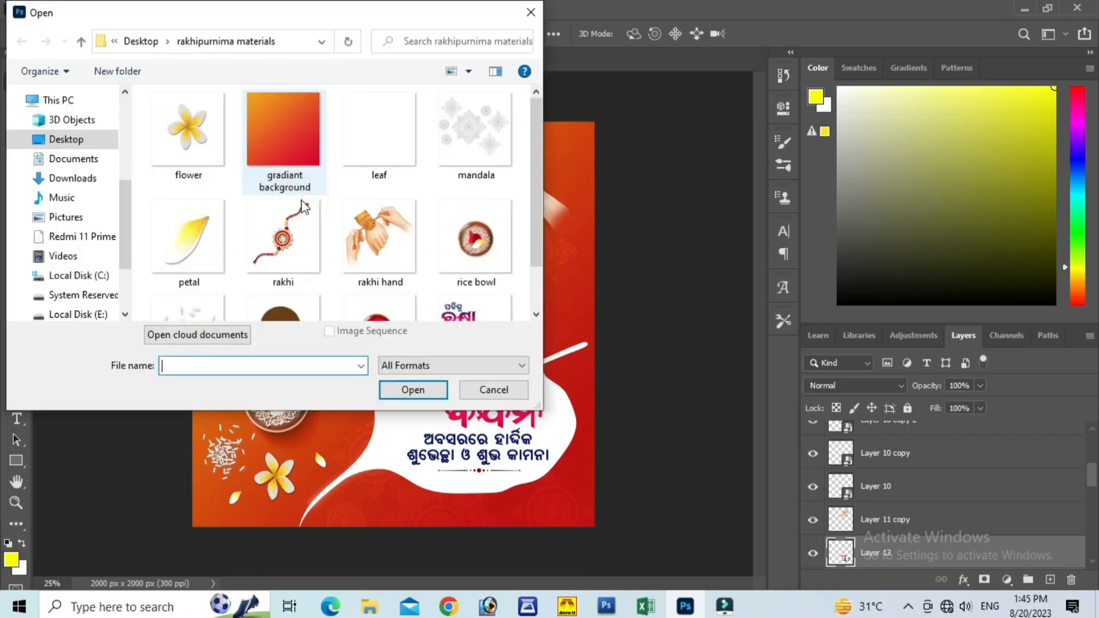
click(298, 222)
click(425, 390)
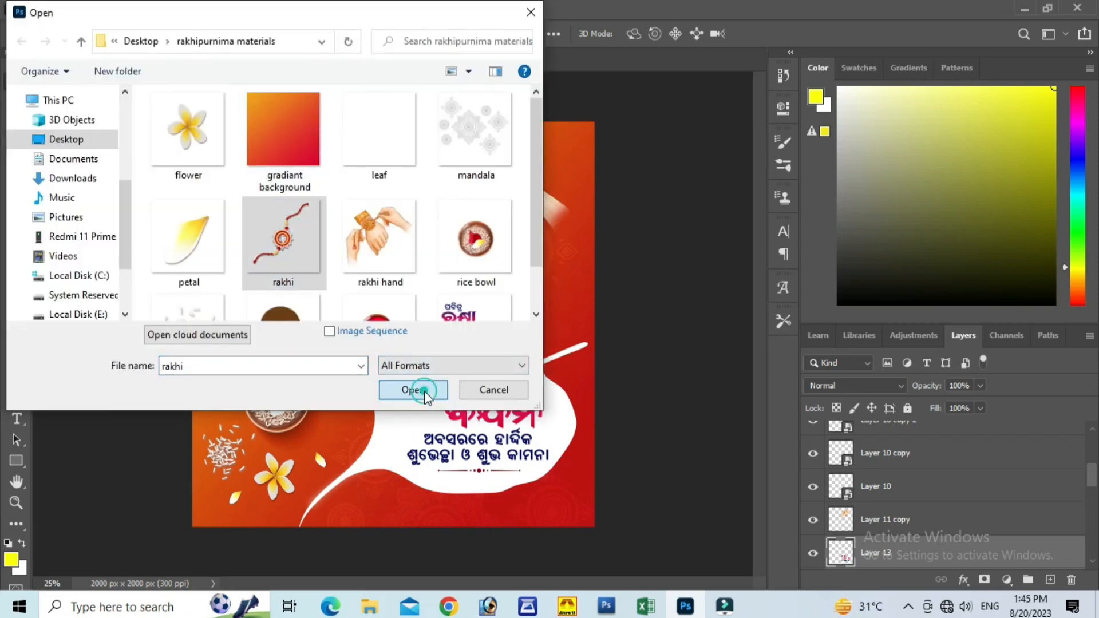
drag(405, 344, 245, 120)
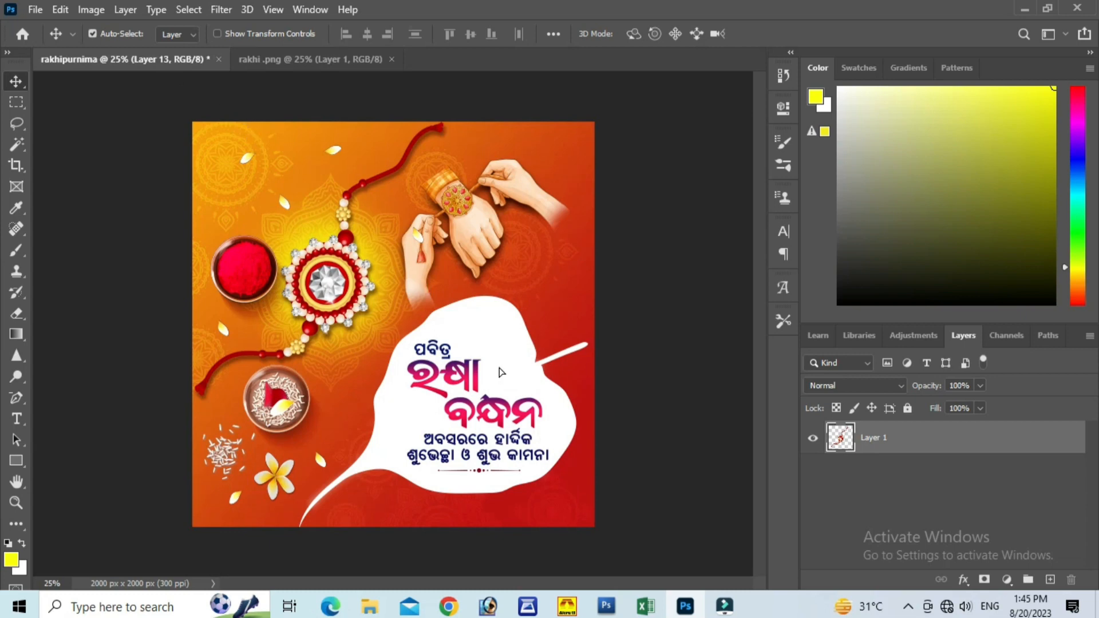
drag(499, 372, 500, 373)
Step: Scale the new rakhi to about 36%, rotate it so its thread slopes down to the right, and place it above the text
key(ctrl+t)
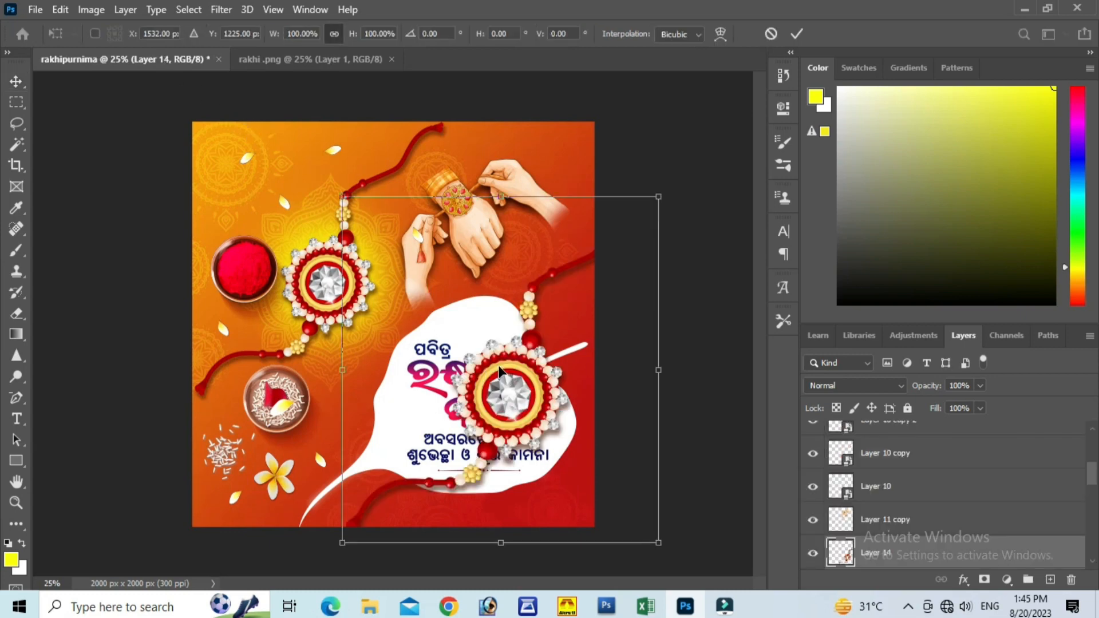
drag(654, 539, 583, 267)
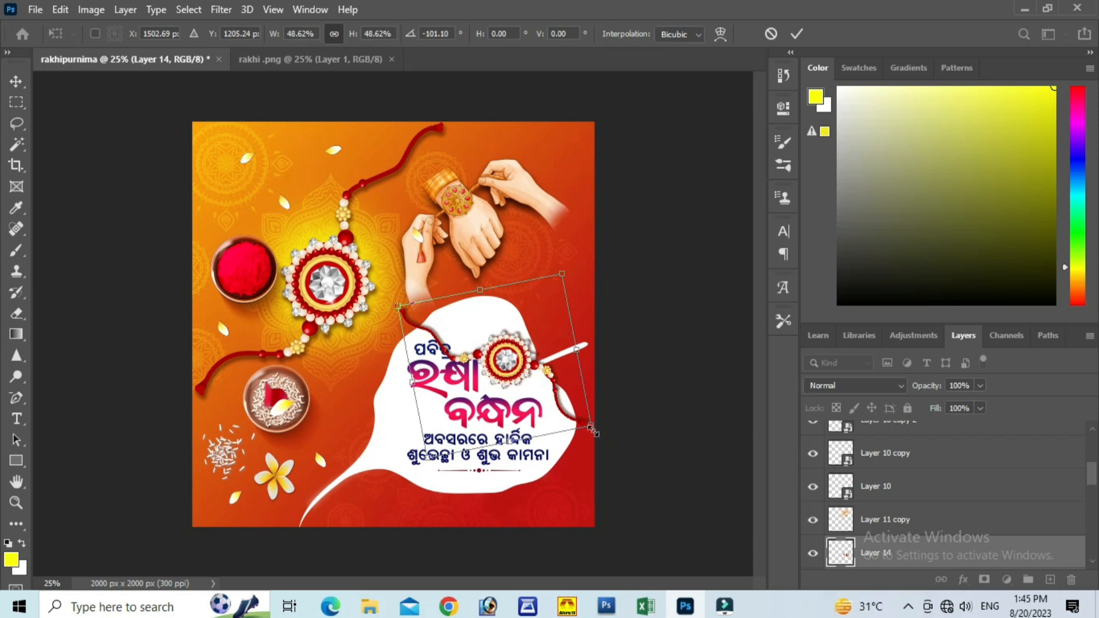
drag(592, 430, 553, 390)
drag(551, 307, 241, 447)
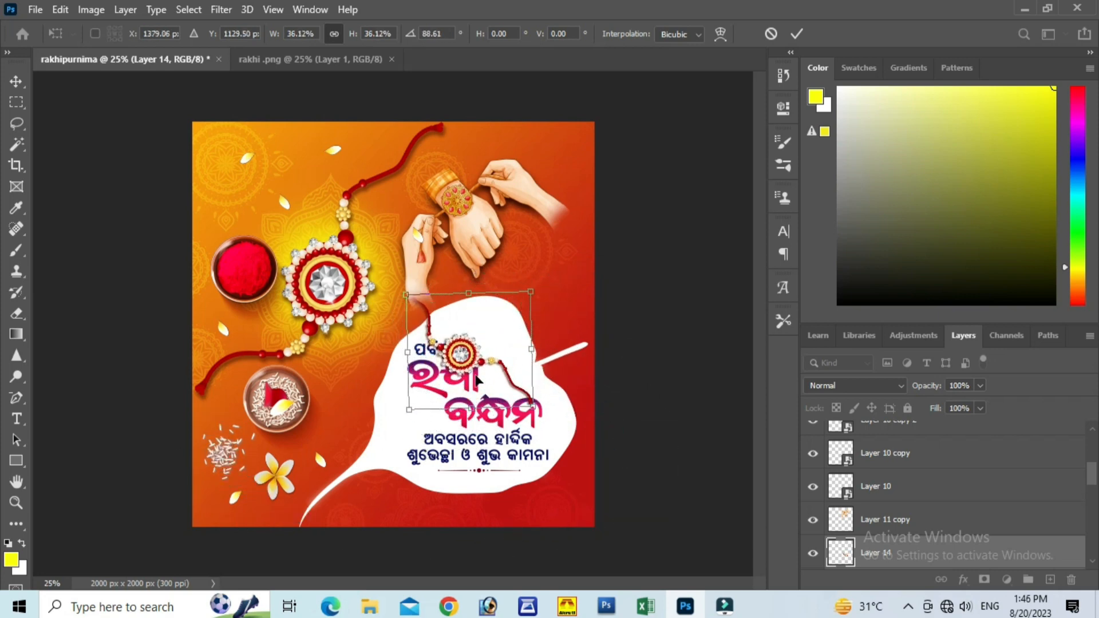
drag(477, 379, 517, 380)
drag(572, 422, 611, 324)
click(797, 36)
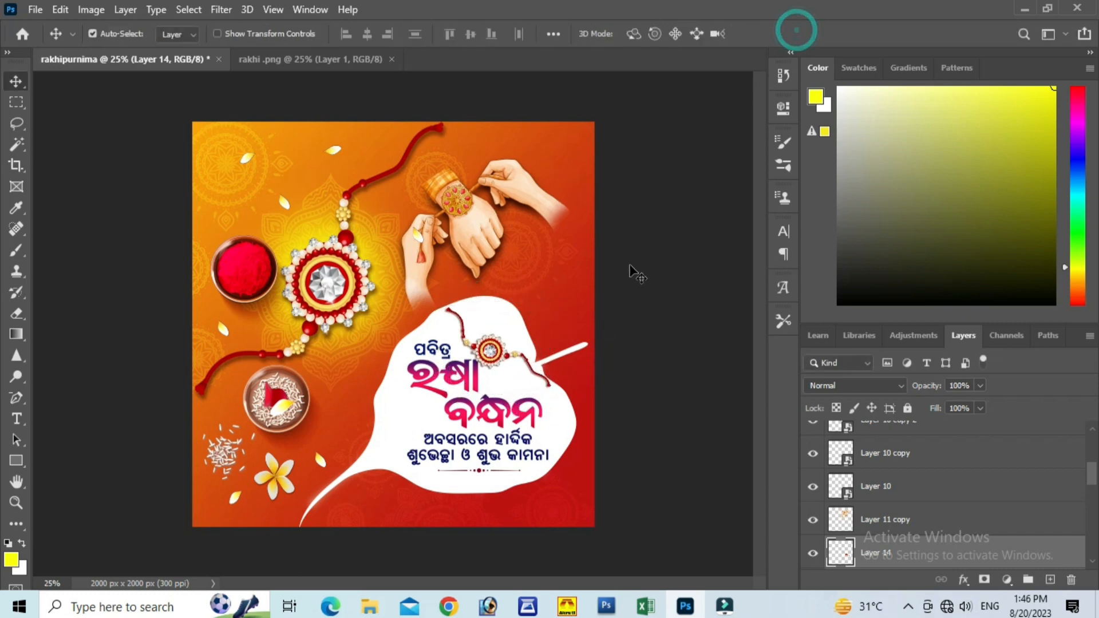
Step: Flip the small rakhi horizontally, scale it to about 109.5%, rotate it to about 67.9°, and position it beside the heading on the leaf
mouse_move(494, 352)
mouse_down()
mouse_move(486, 346)
mouse_move(494, 364)
mouse_move(478, 347)
mouse_move(412, 424)
mouse_move(490, 372)
mouse_move(501, 327)
mouse_move(484, 320)
mouse_move(476, 341)
mouse_move(492, 339)
mouse_up()
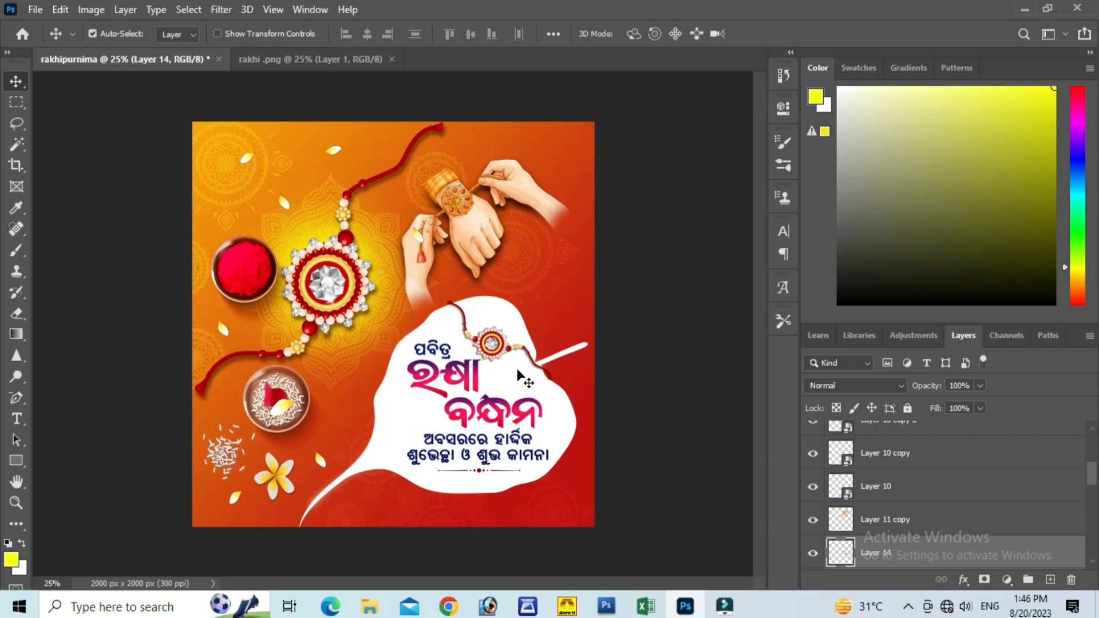
key(ctrl+t)
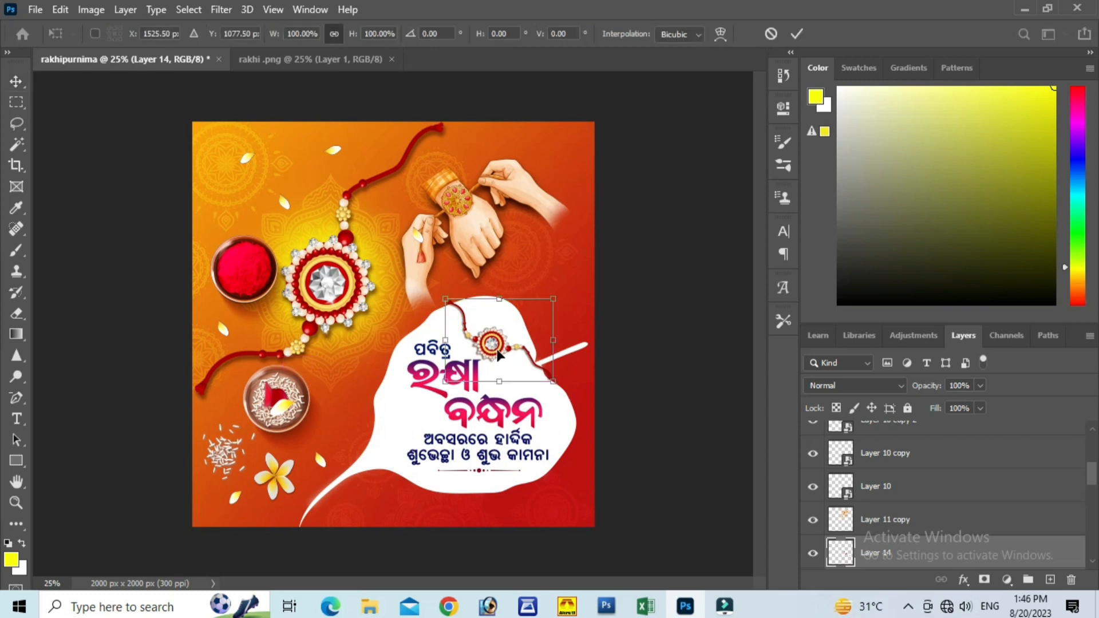
drag(566, 305, 352, 393)
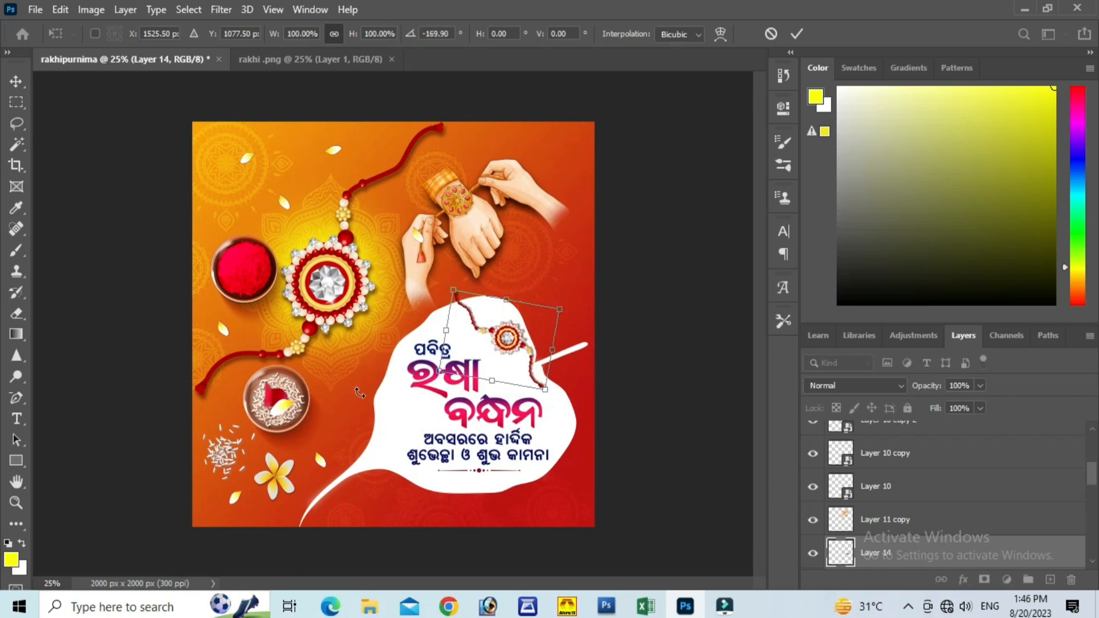
right_click(495, 357)
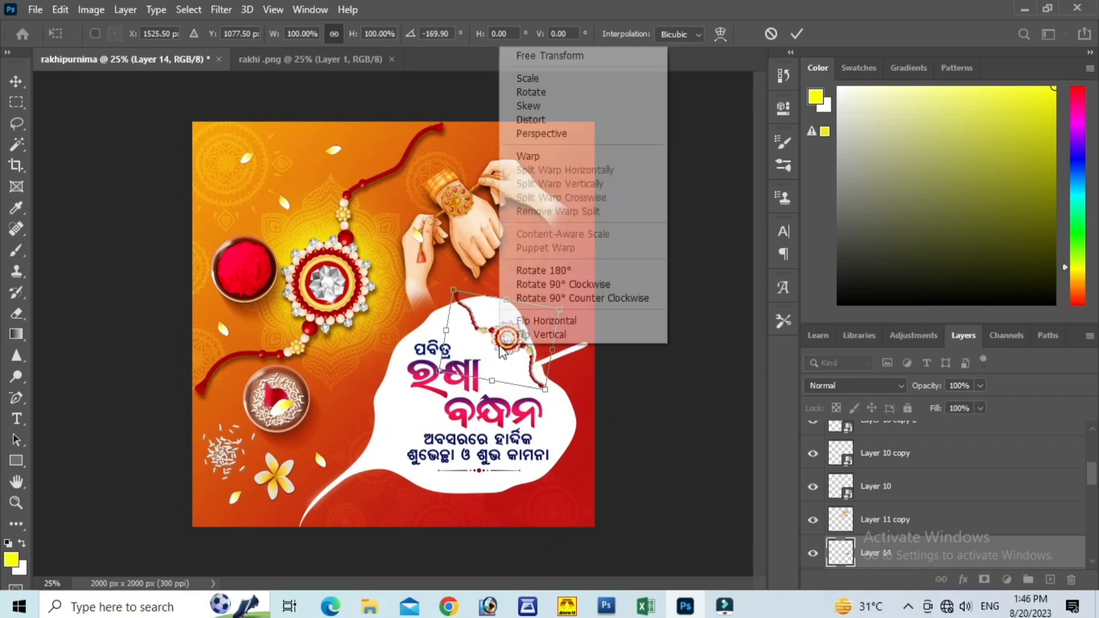
click(537, 323)
drag(585, 312, 572, 416)
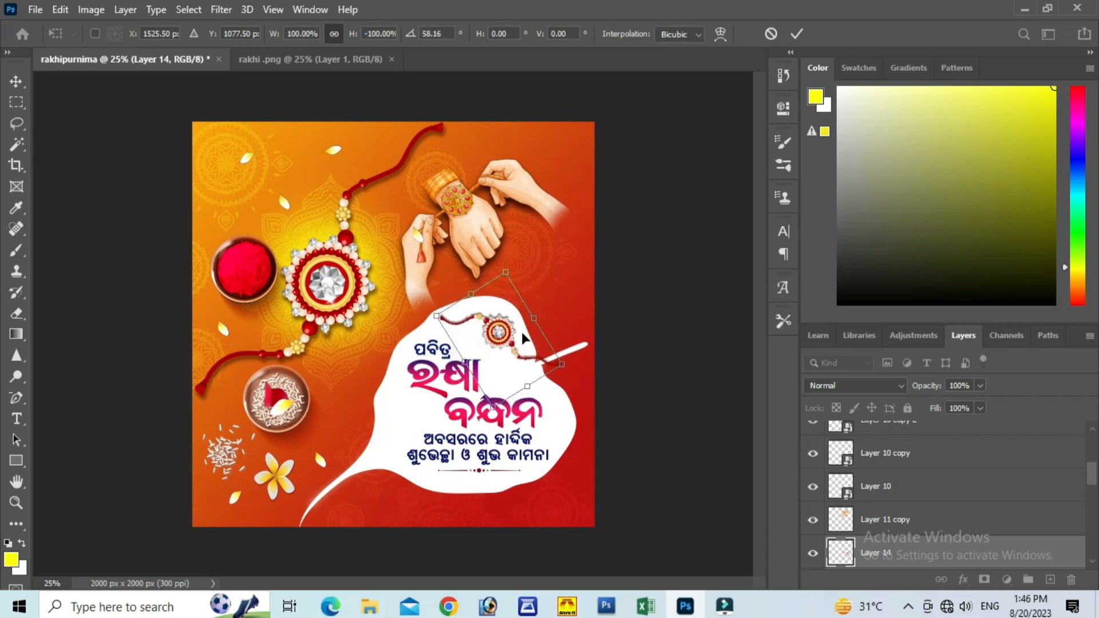
drag(522, 336, 514, 349)
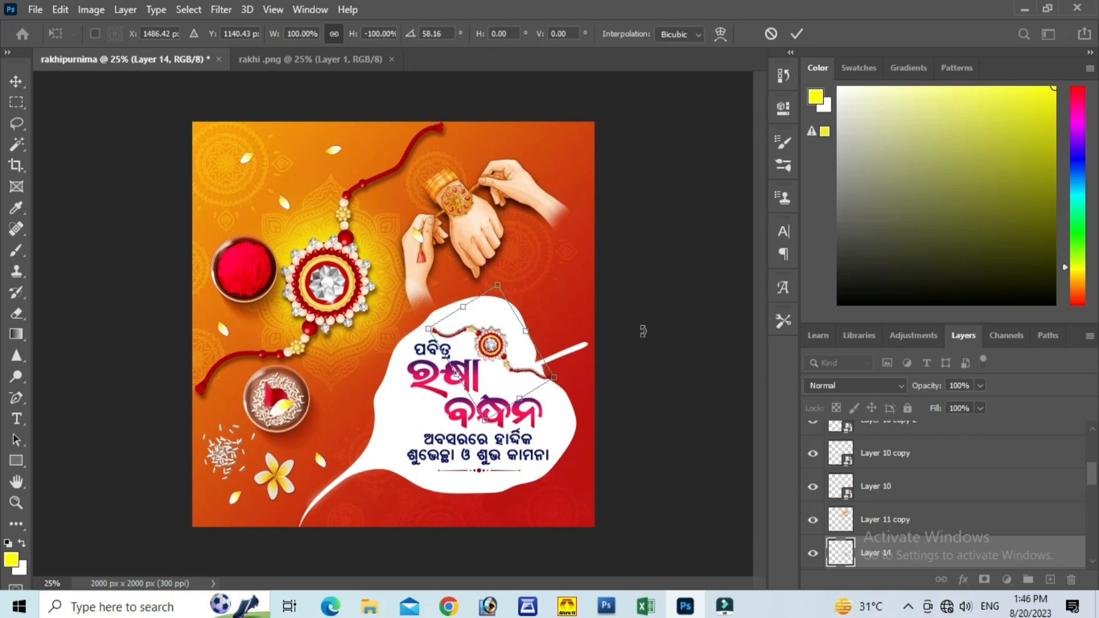
drag(558, 376, 597, 416)
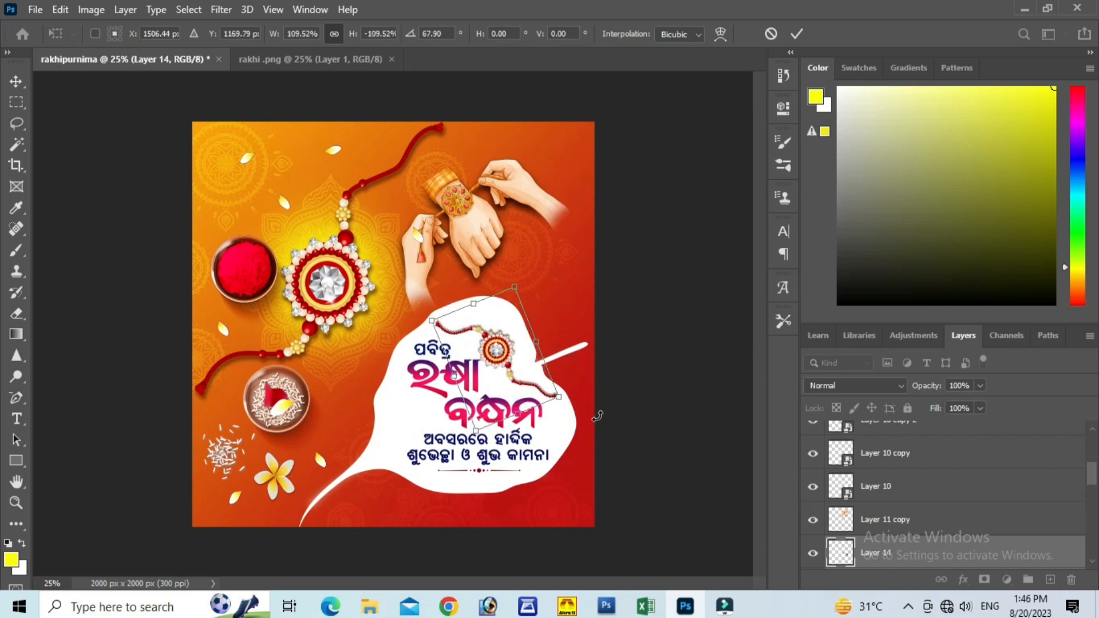
click(798, 33)
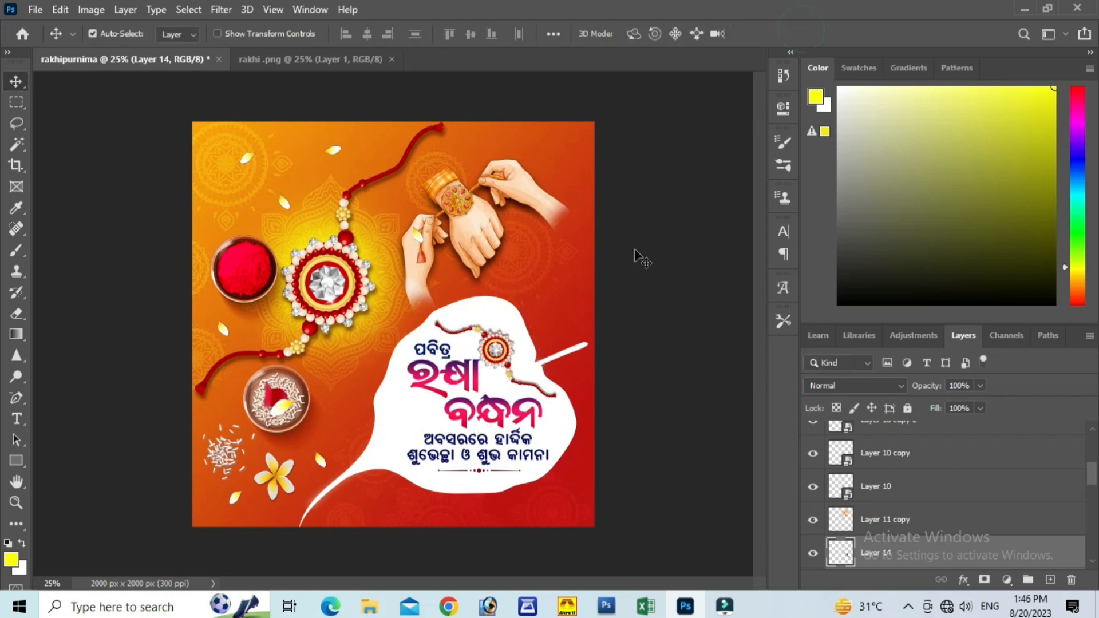
Step: Duplicate the white flower below the rice bowl onto the leaf and move its copied layer above Layer 12
click(281, 473)
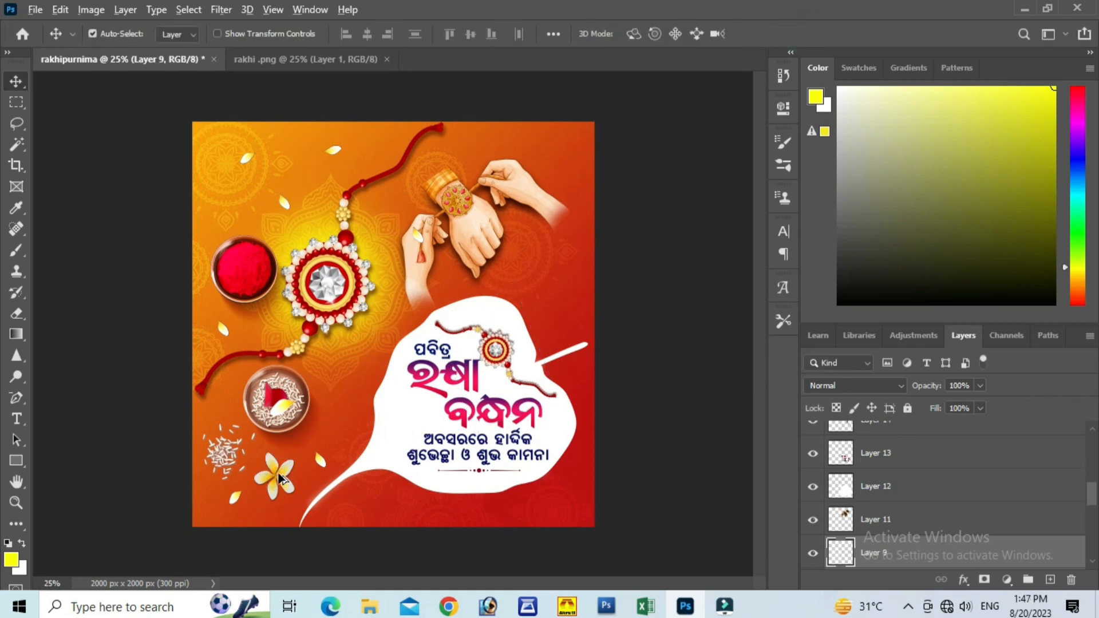
drag(281, 475, 420, 458)
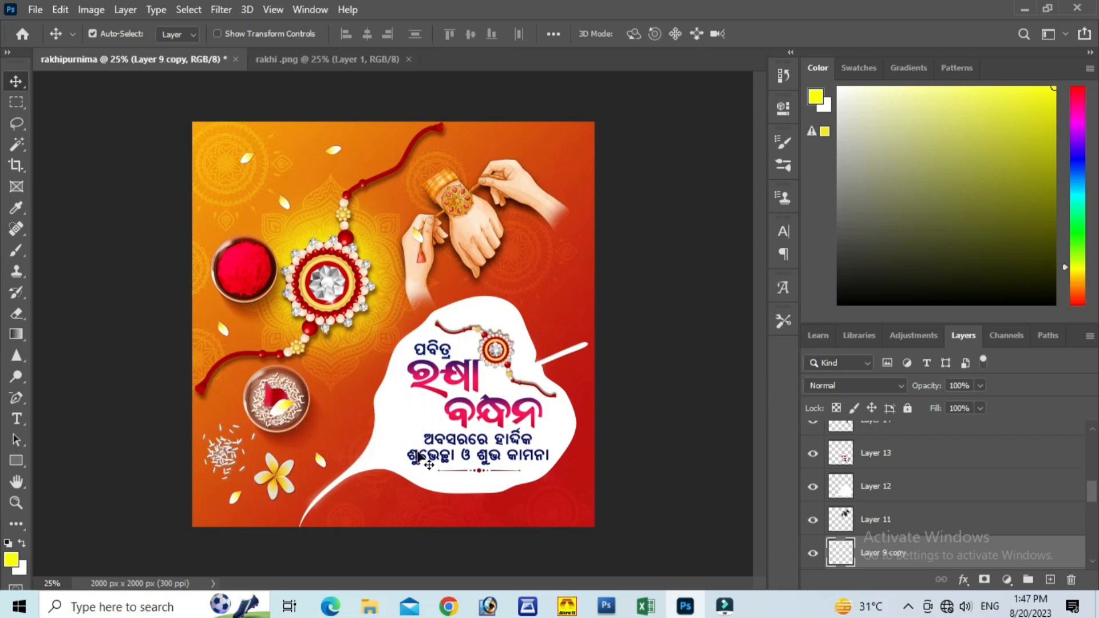
drag(876, 553, 879, 426)
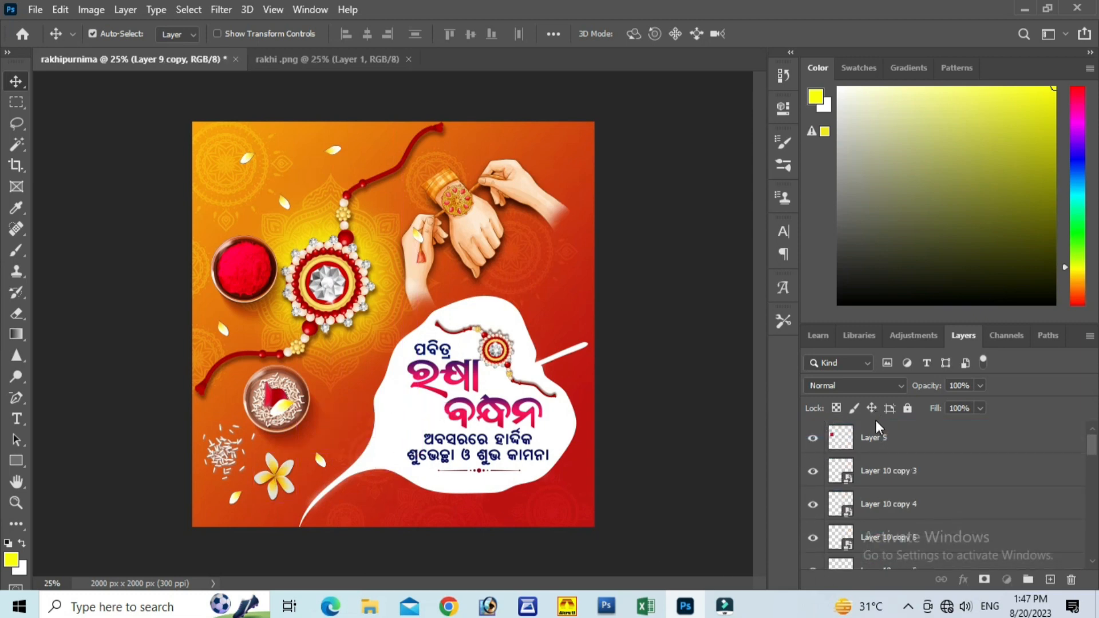
scroll(923, 481, down, 1)
scroll(910, 484, down, 5)
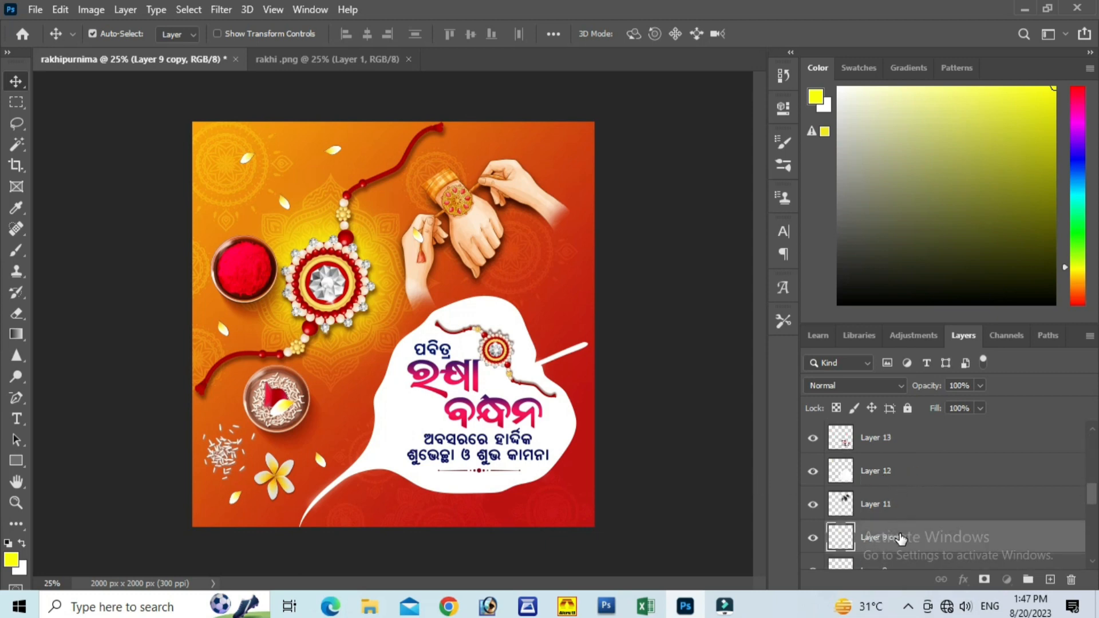
drag(900, 538, 900, 445)
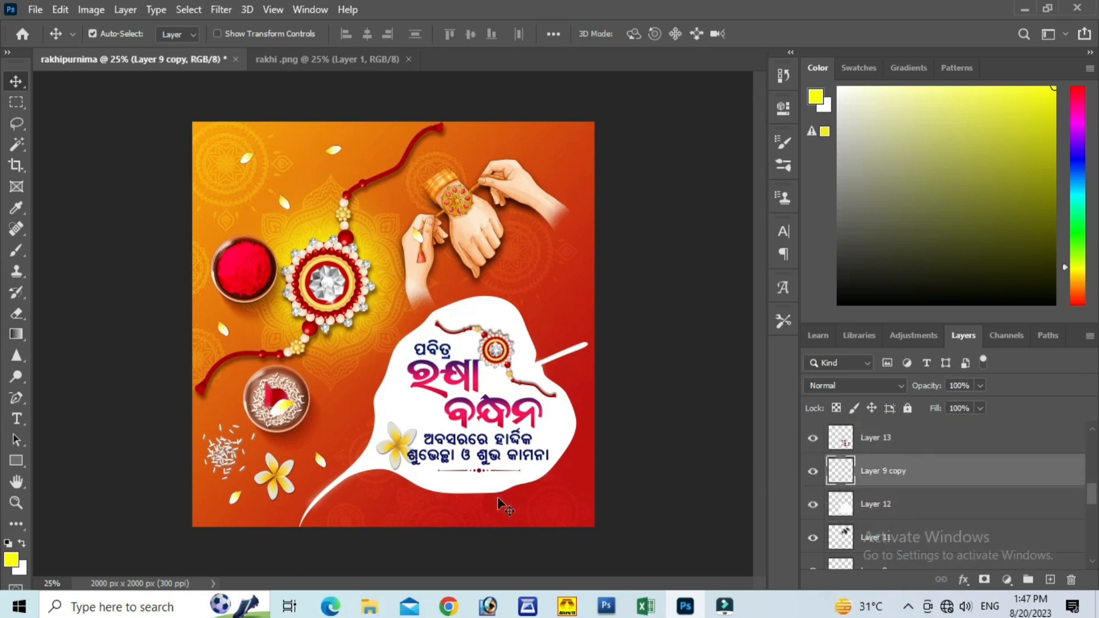
Step: Scale the flower copy down beside the second heading line on the leaf, and duplicate it to the area below the right hand
drag(394, 441, 412, 414)
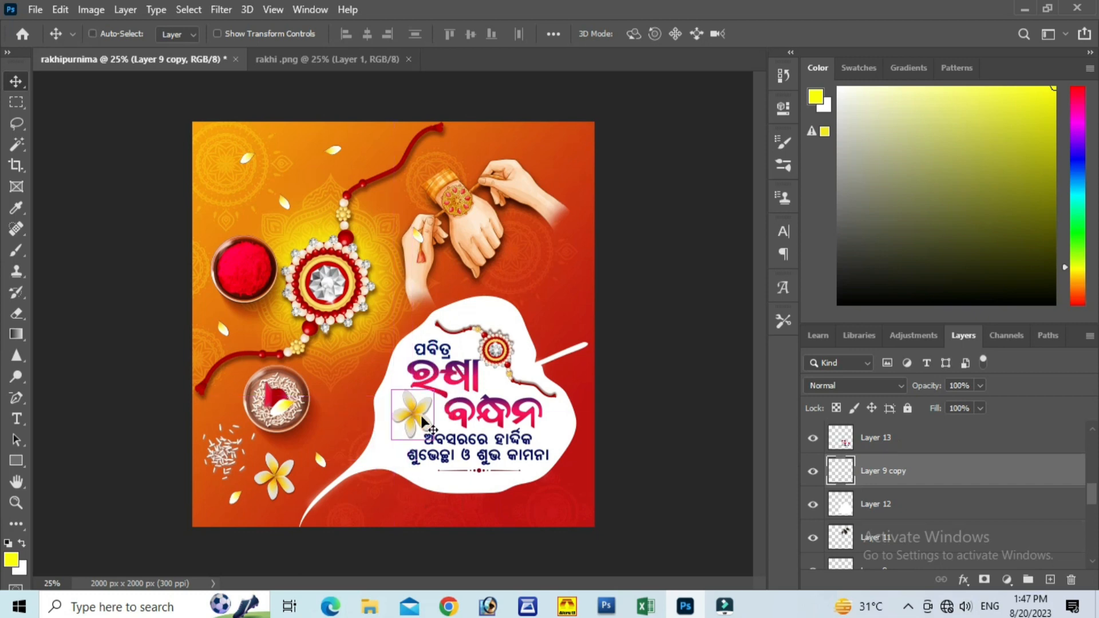
key(ctrl+t)
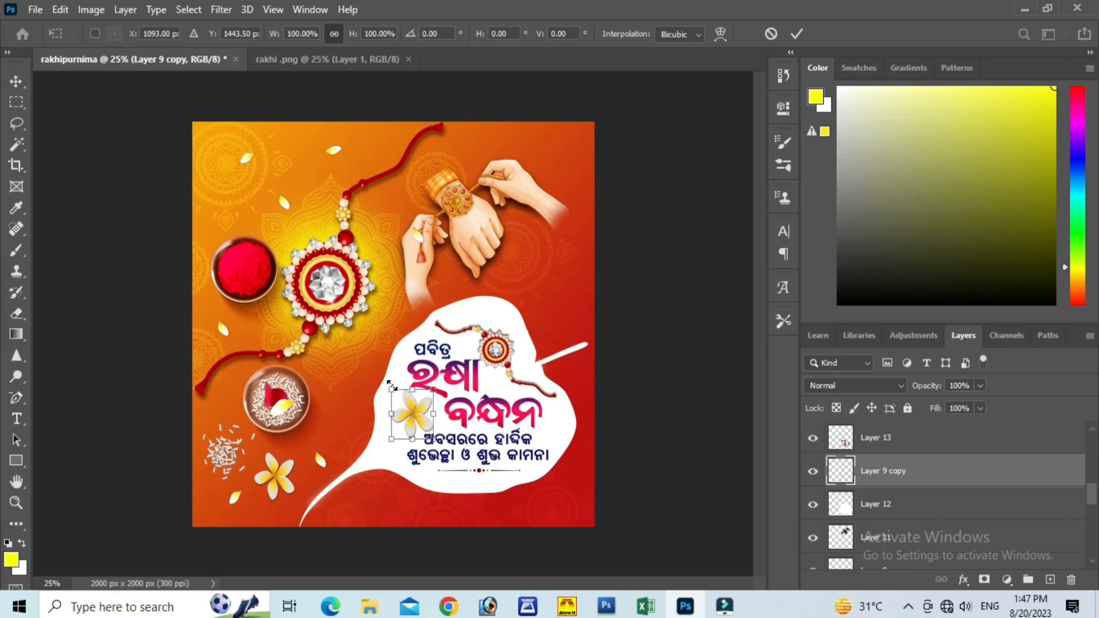
drag(392, 388, 534, 267)
click(796, 33)
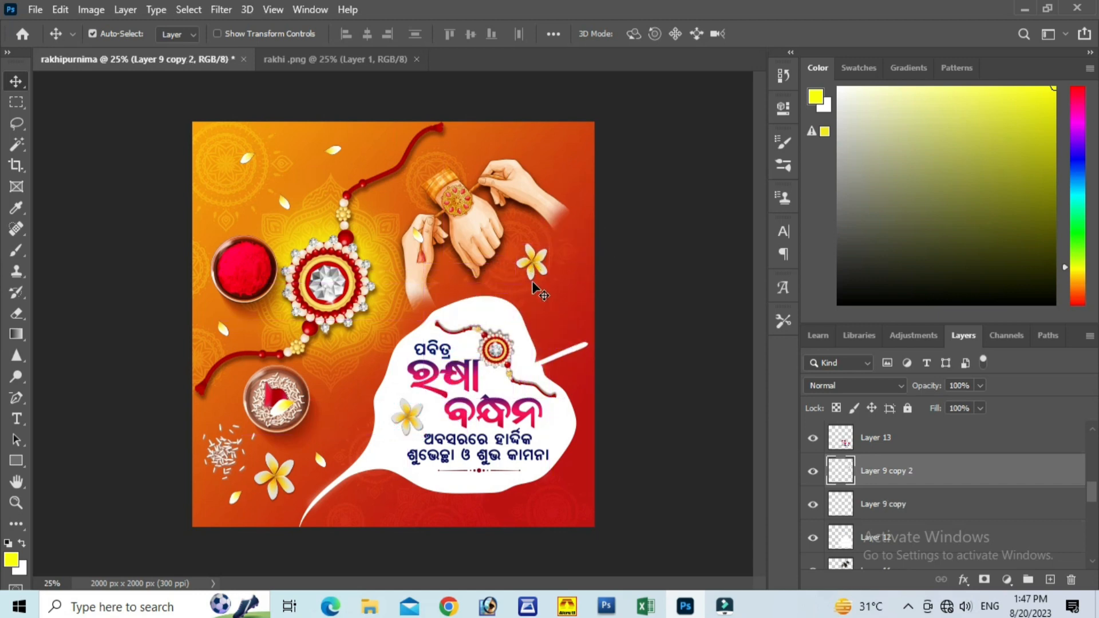
Step: Scale the flower below the right hand to 77.73% and copy it to the leaf's right and lower edges
key(ctrl+t)
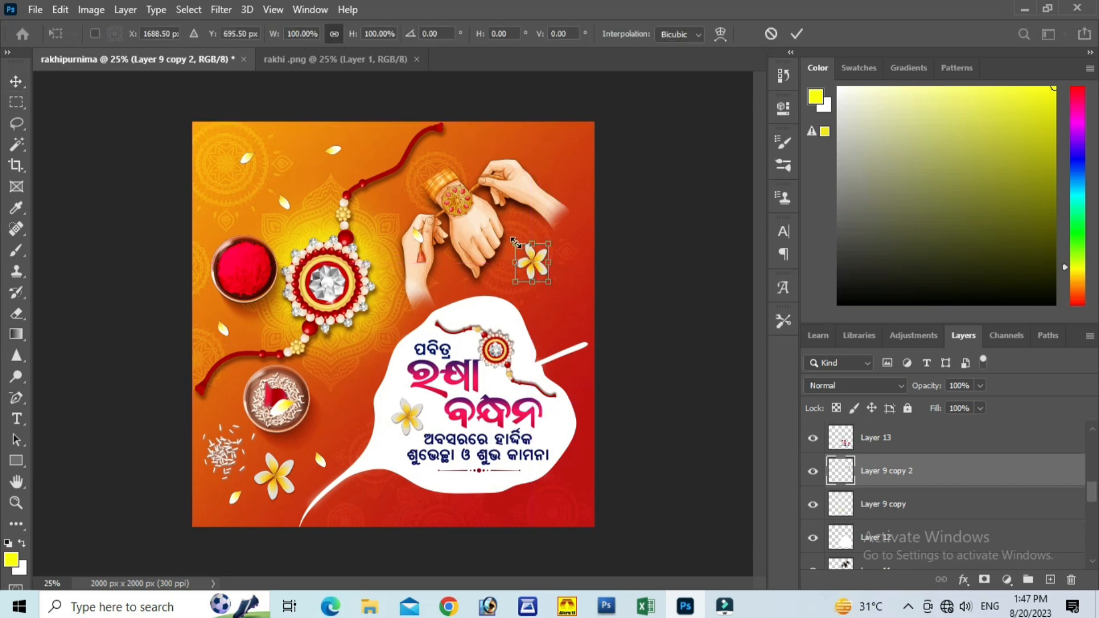
drag(514, 241, 521, 251)
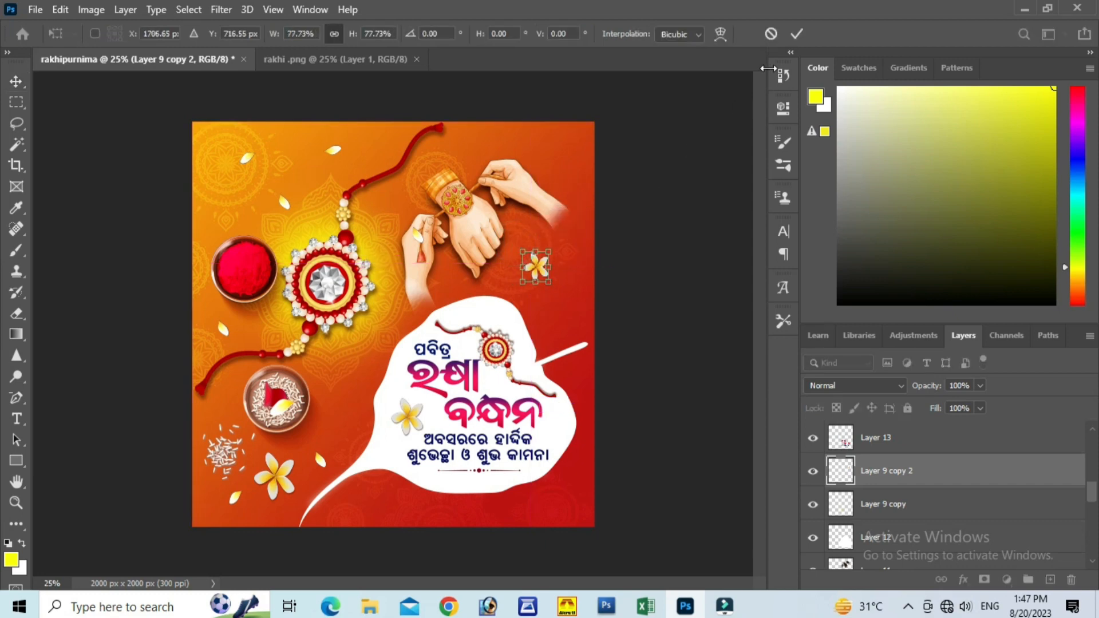
click(797, 34)
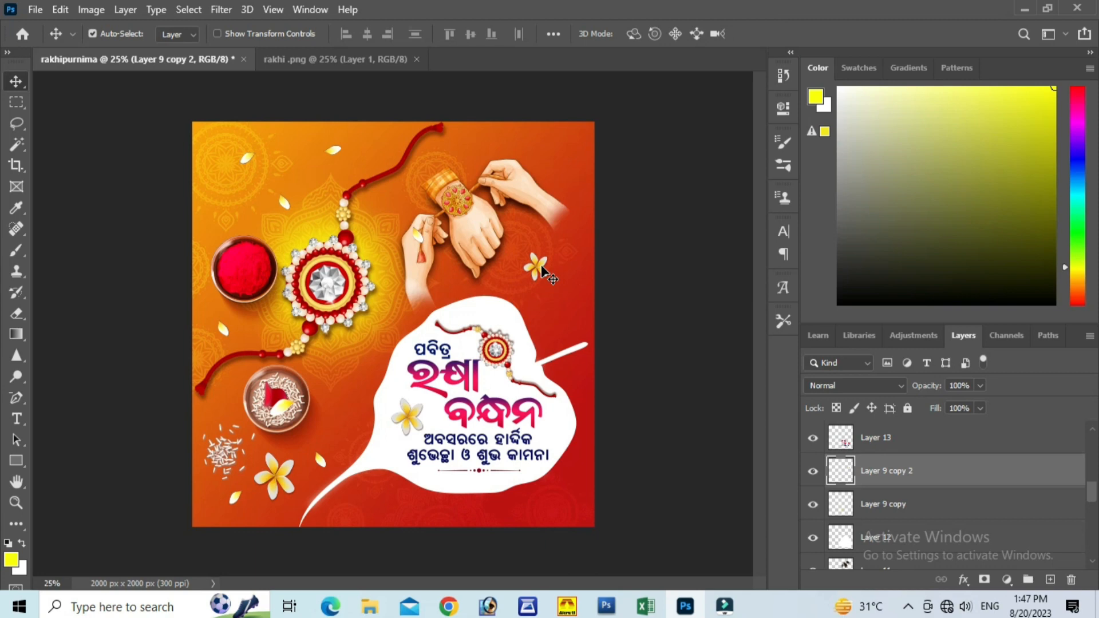
drag(541, 271, 553, 435)
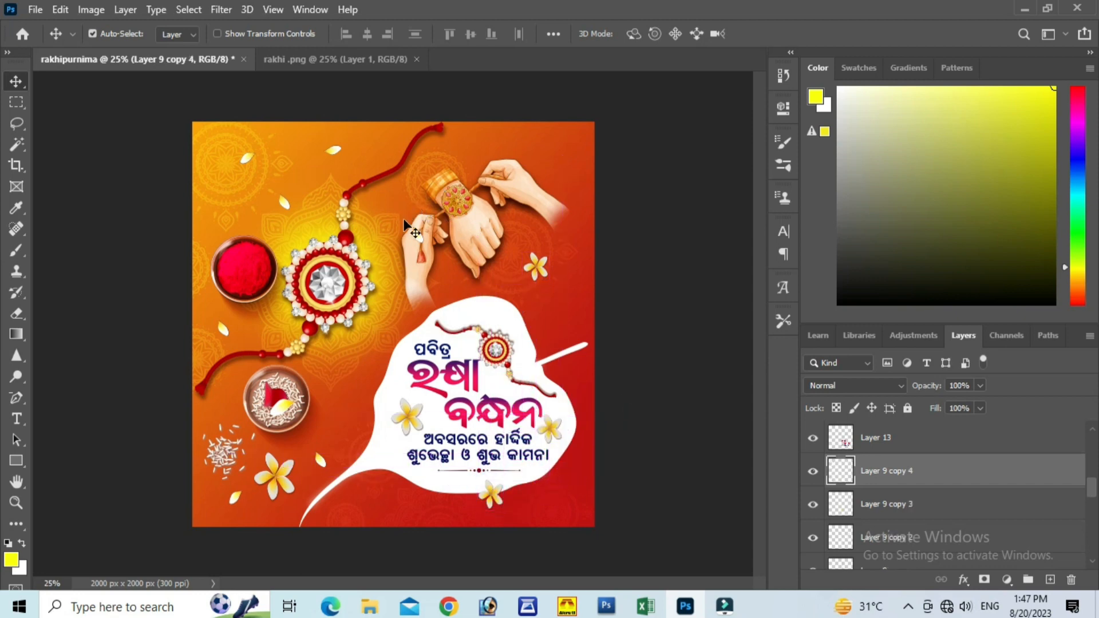
Step: Move the petal off the hands toward the rakhi thread and place petal copies on the leaf's left side and below the leaf
drag(421, 240, 557, 526)
key(ctrl+t)
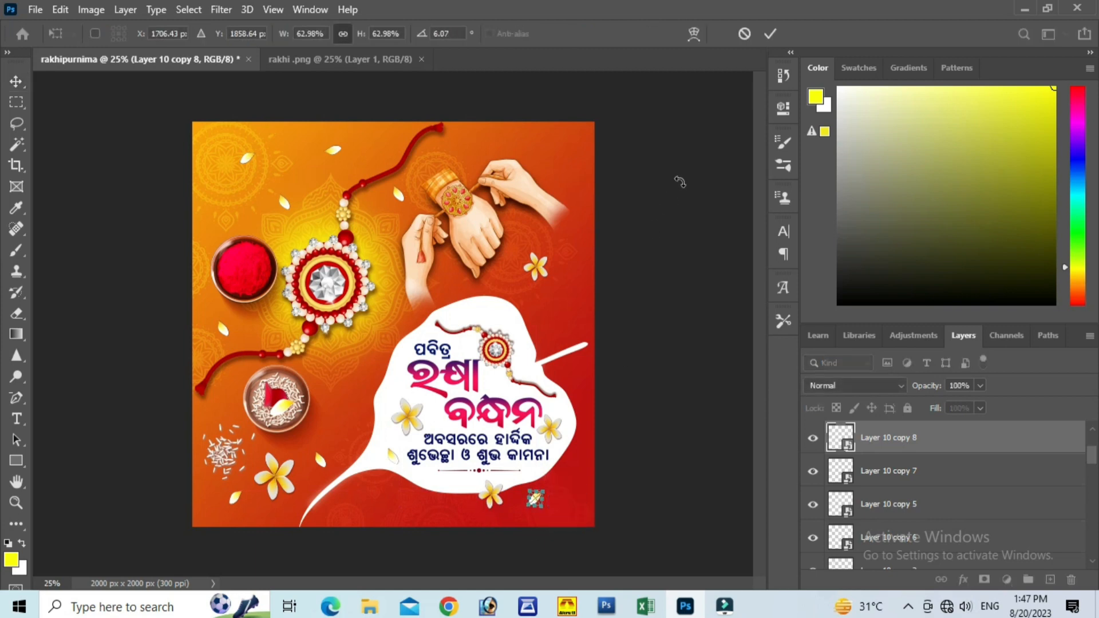
click(771, 34)
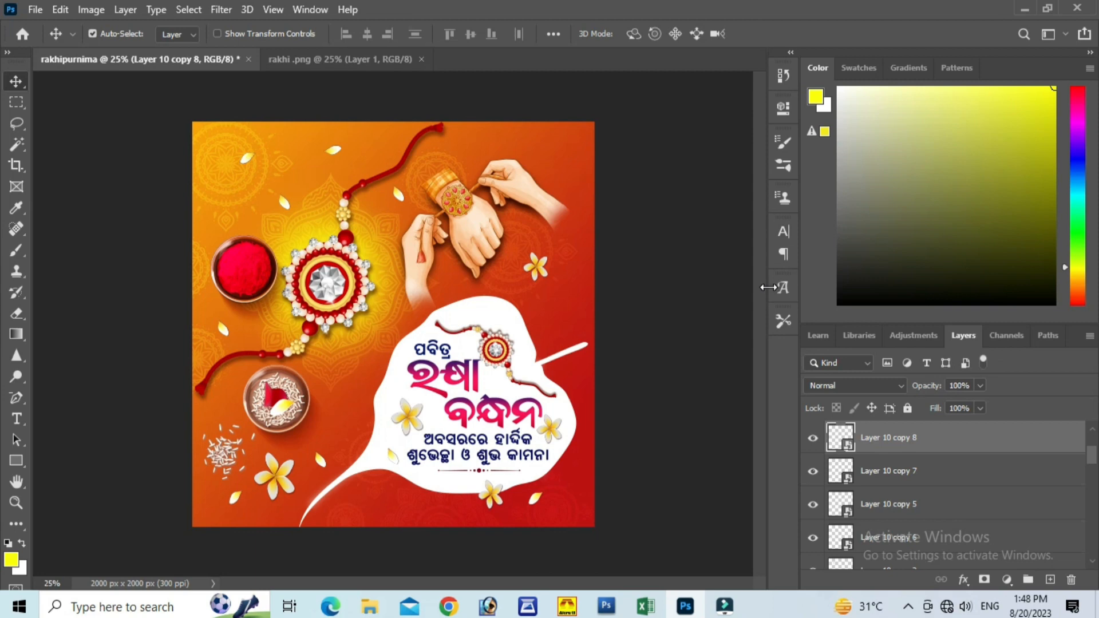
click(678, 358)
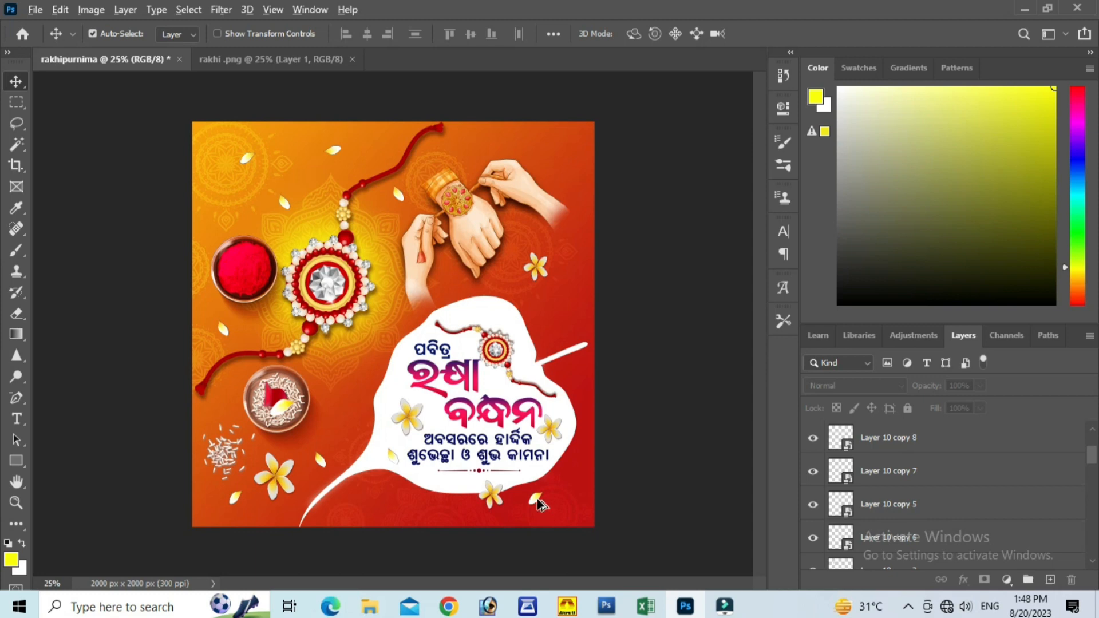
Step: Copy the lower petal beside the flower under the hands and above the wrist, setting the upper copy to 57.77% scale and -44.76° rotation
drag(538, 502, 475, 153)
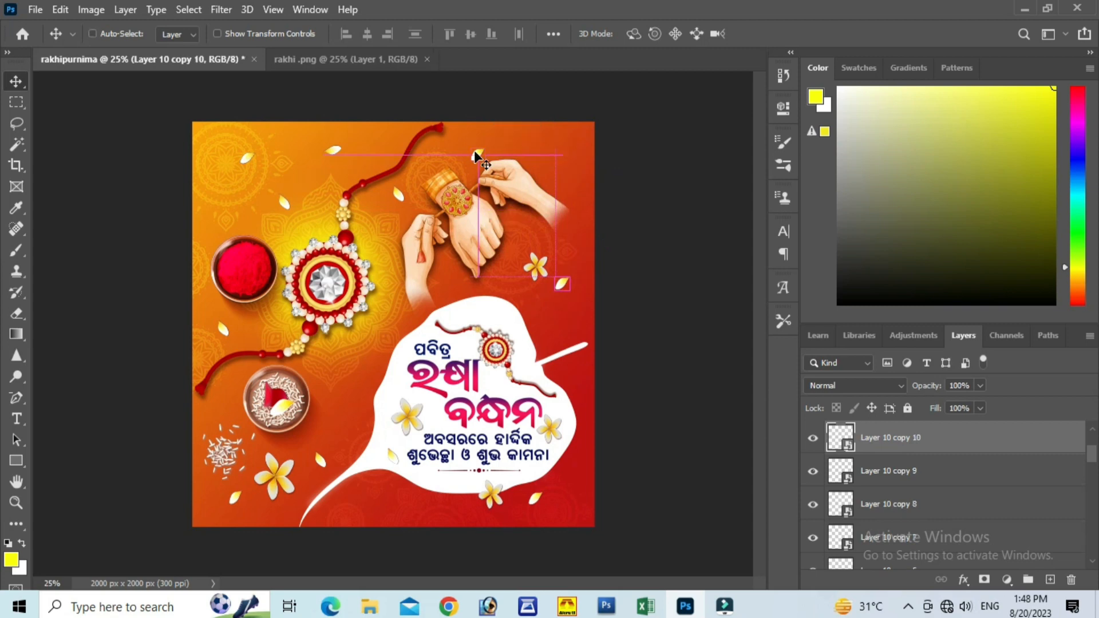
key(ctrl+t)
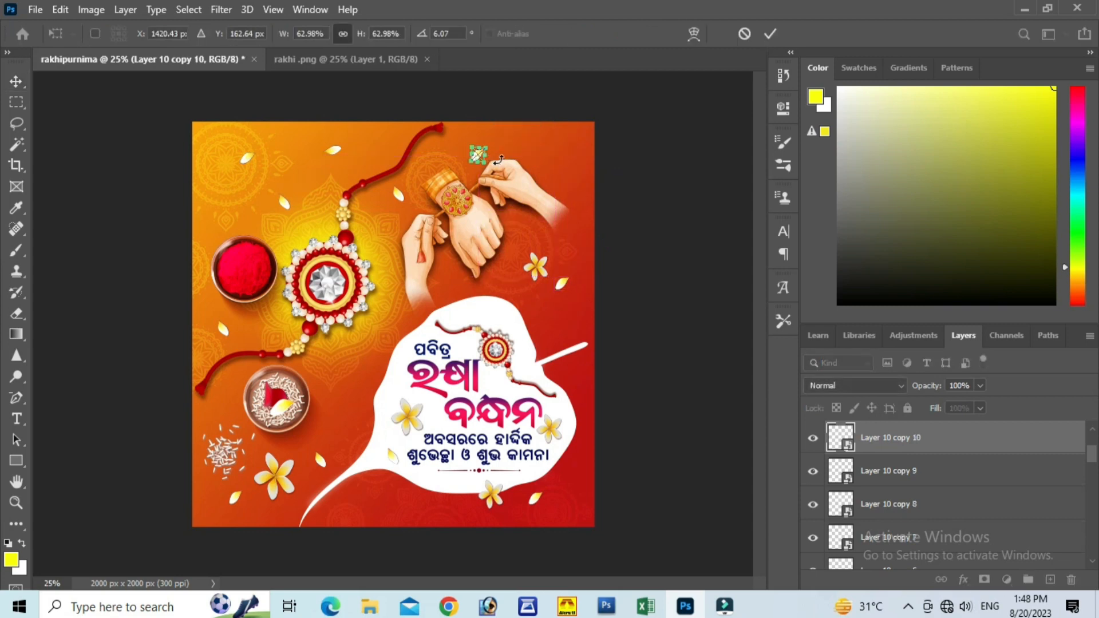
drag(494, 166, 511, 138)
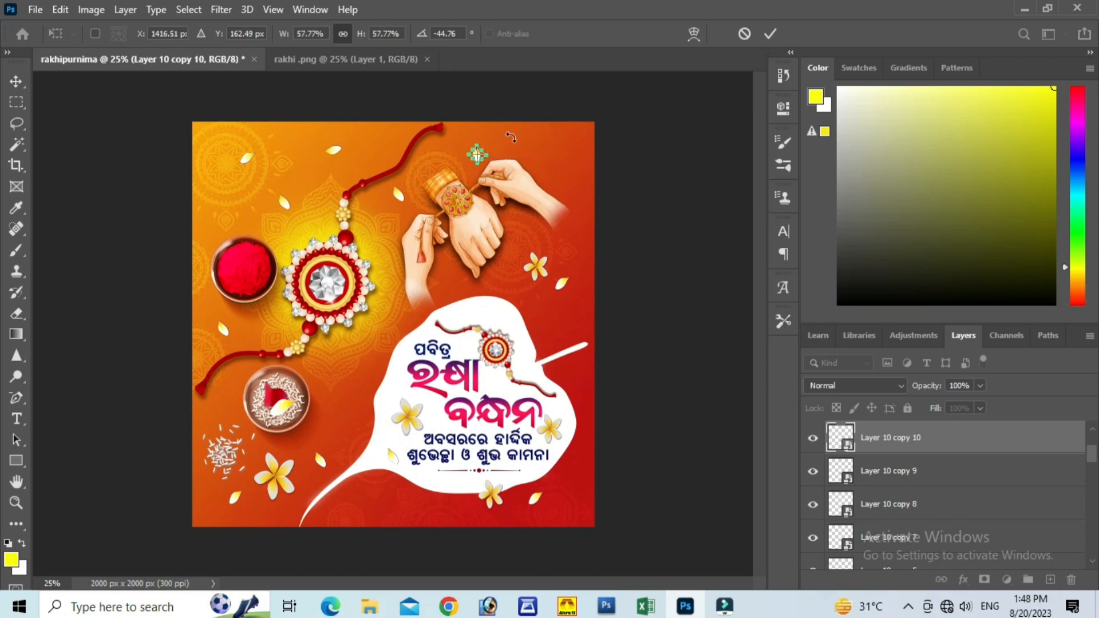
click(770, 34)
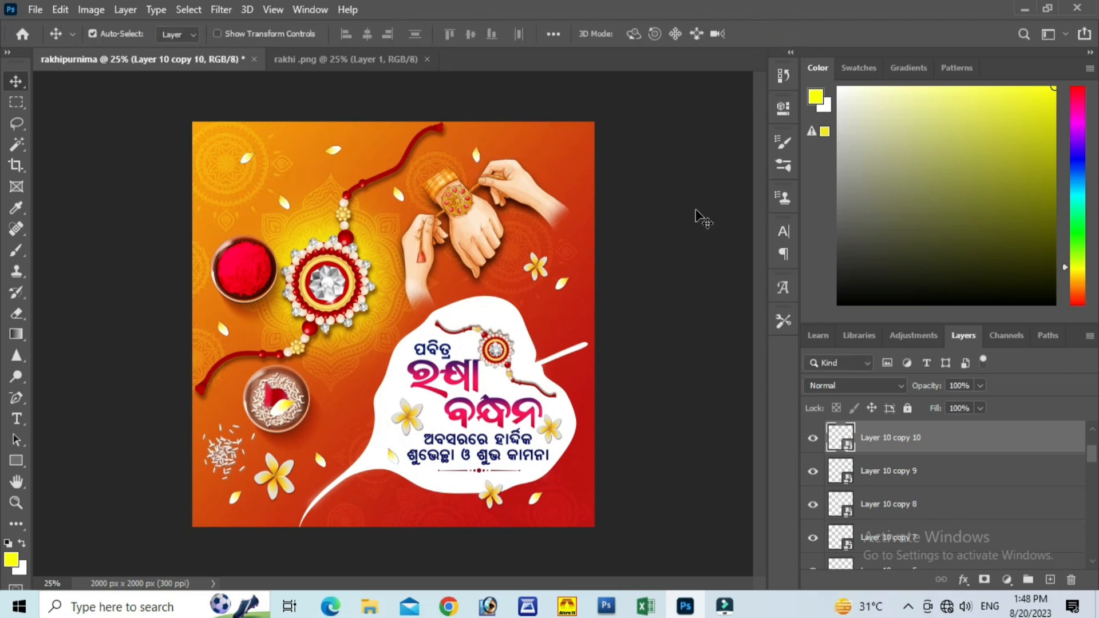
Step: Try to scale down the petal between the red powder bowl and the rakhi's upper thread, and undo the change
click(565, 283)
click(284, 201)
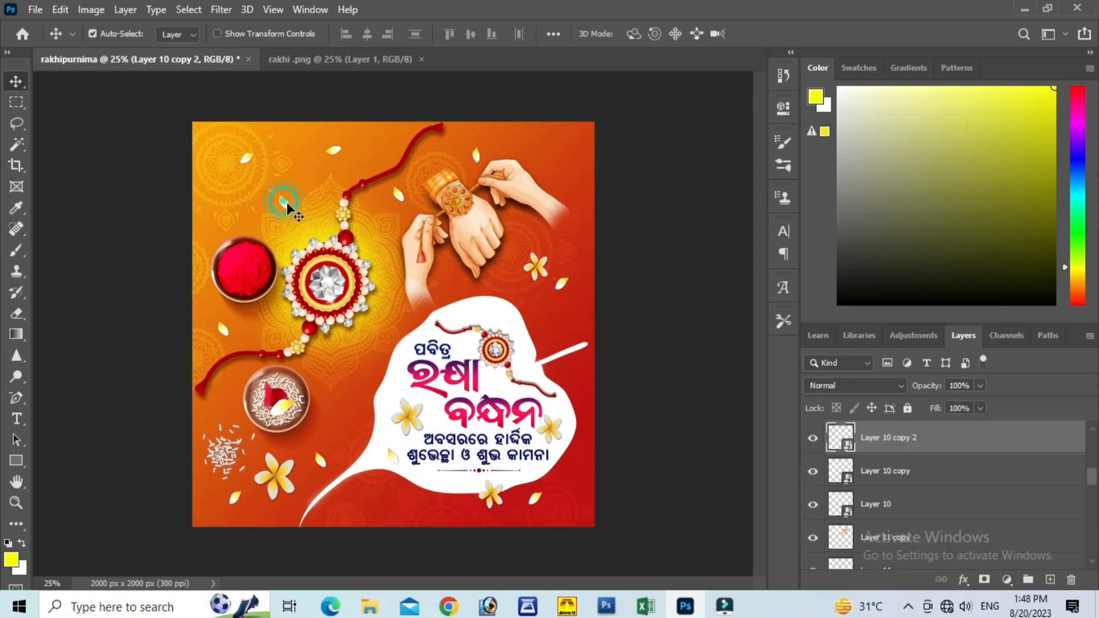
key(ctrl+t)
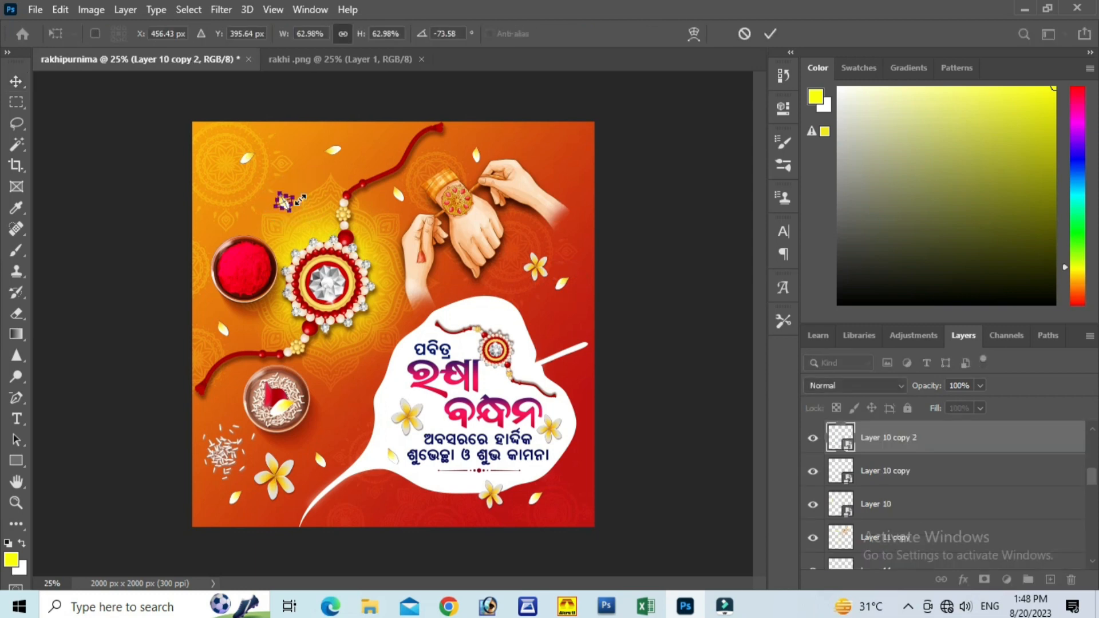
drag(286, 197, 298, 203)
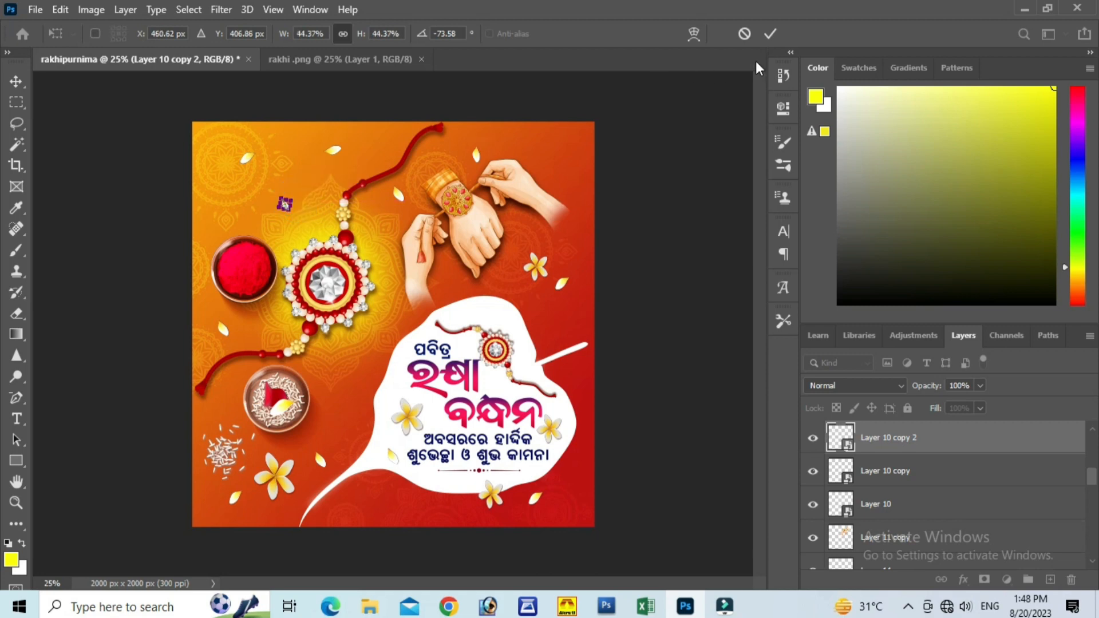
click(770, 35)
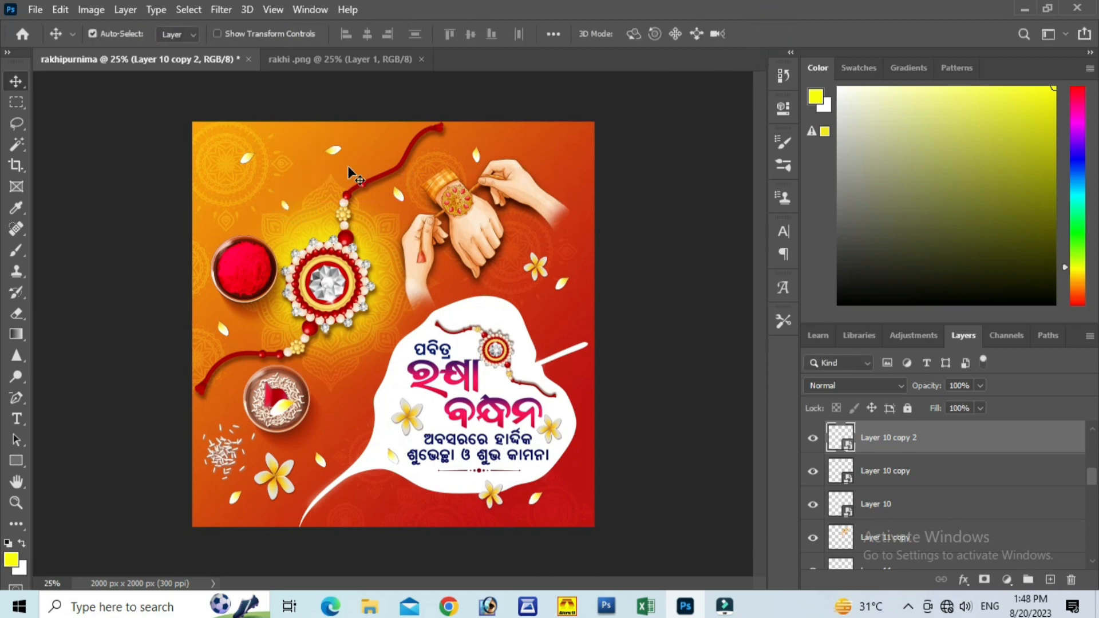
key(ctrl+z)
Step: Slightly scale down the petal near the banner's top edge and the petal above the red powder bowl
click(337, 150)
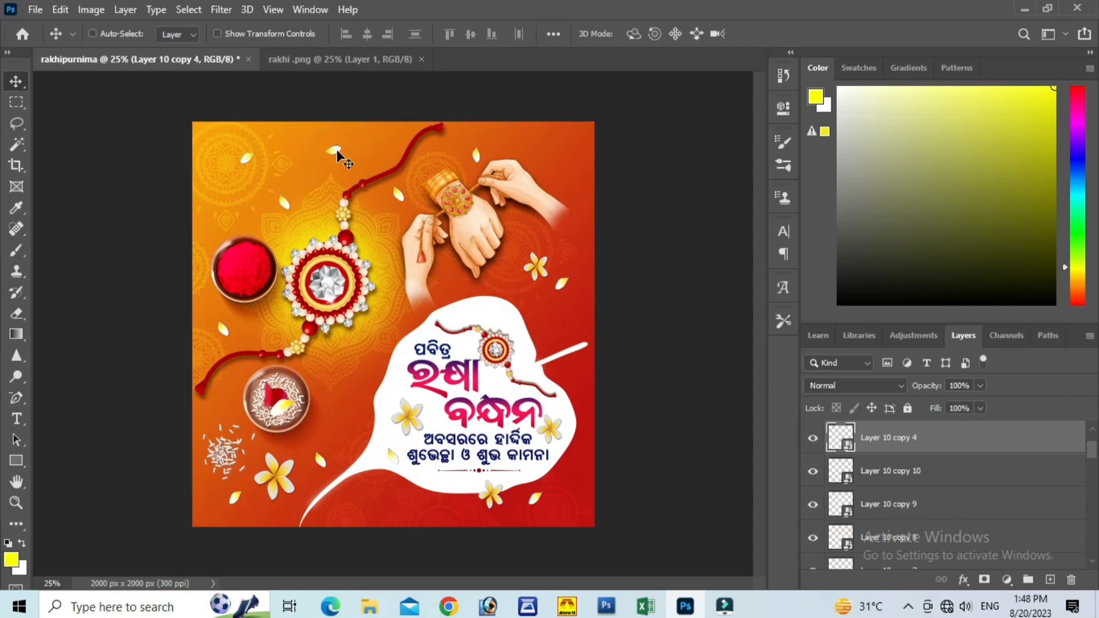
key(ctrl+t)
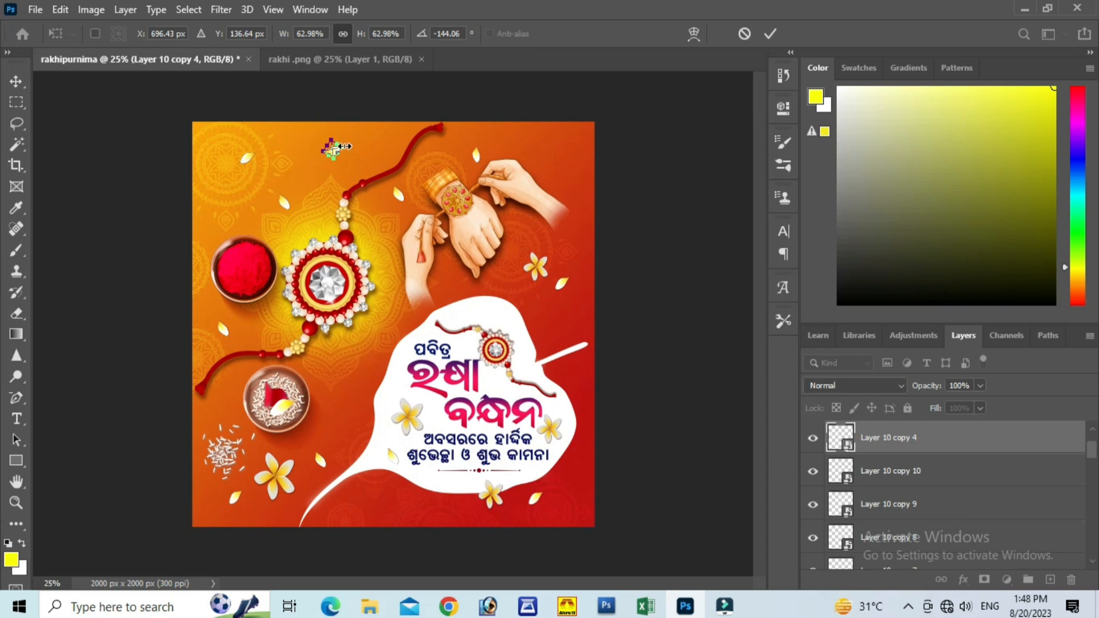
drag(345, 147, 338, 148)
click(770, 33)
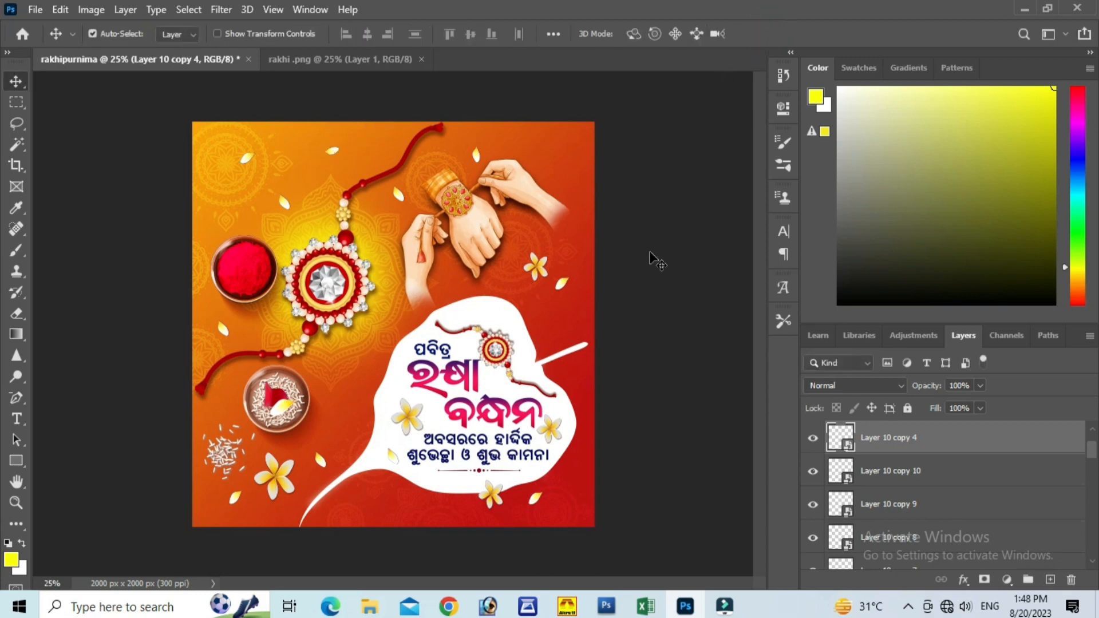
click(282, 201)
key(ctrl+t)
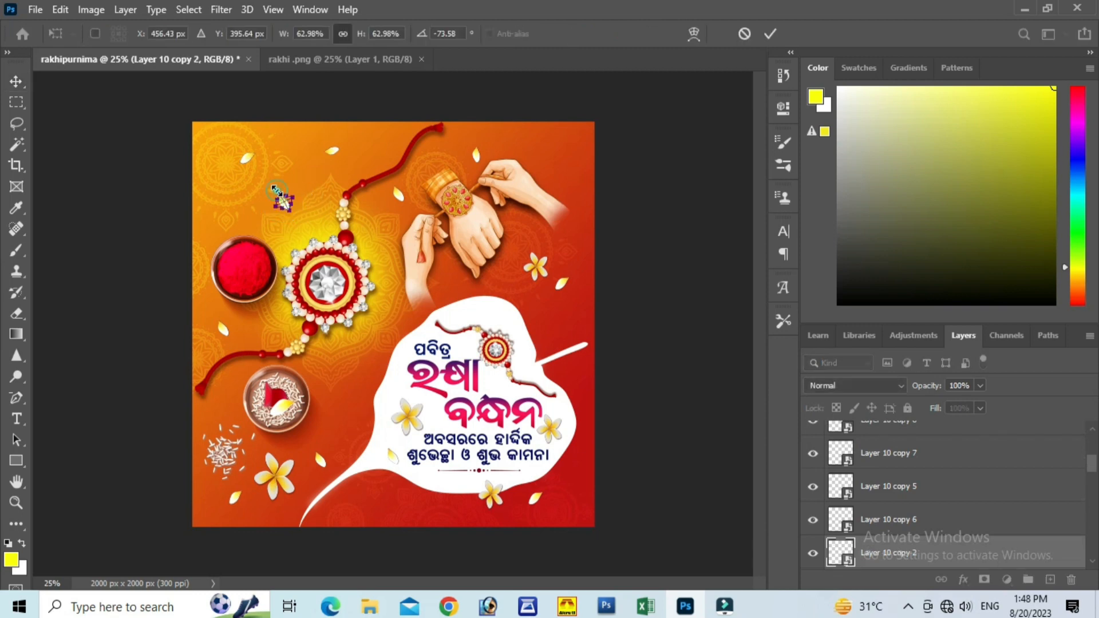
drag(277, 189, 280, 194)
click(769, 36)
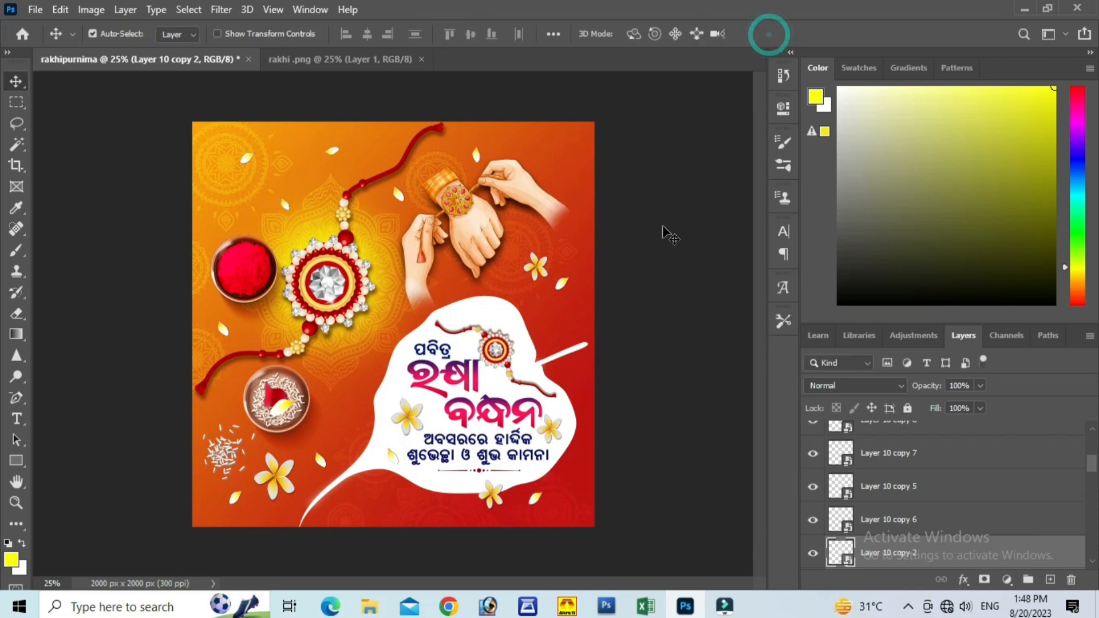
Step: Scale the petal below the leaf's lower edge to 48%
click(532, 496)
key(ctrl+t)
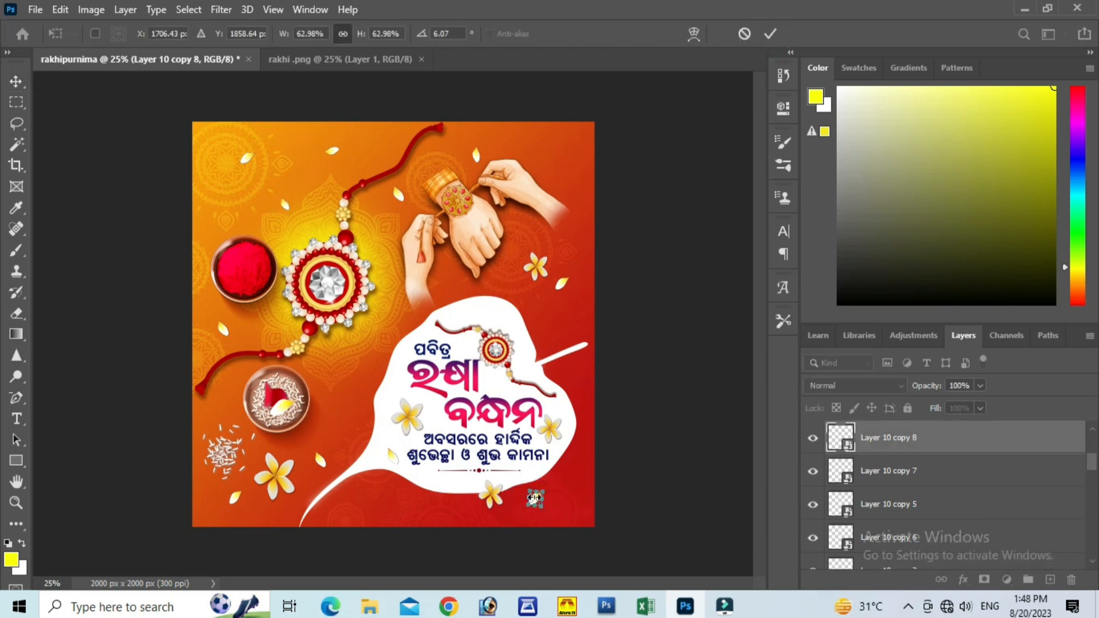
drag(546, 487, 540, 493)
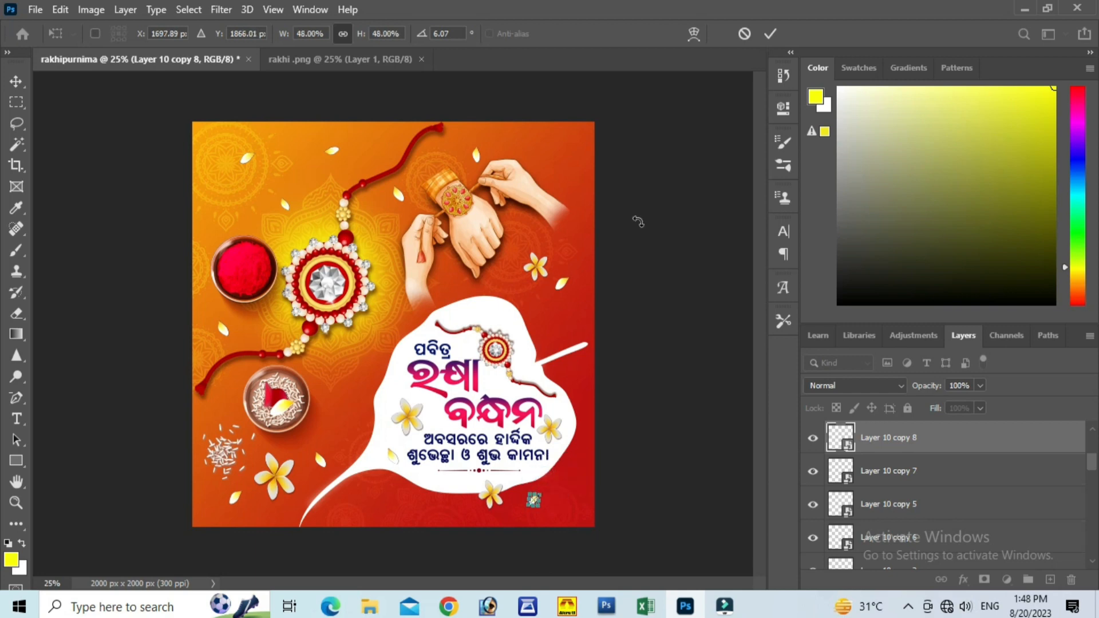
click(770, 33)
Step: Deselect the petal layer and close the rakhi .png document
mouse_move(724, 606)
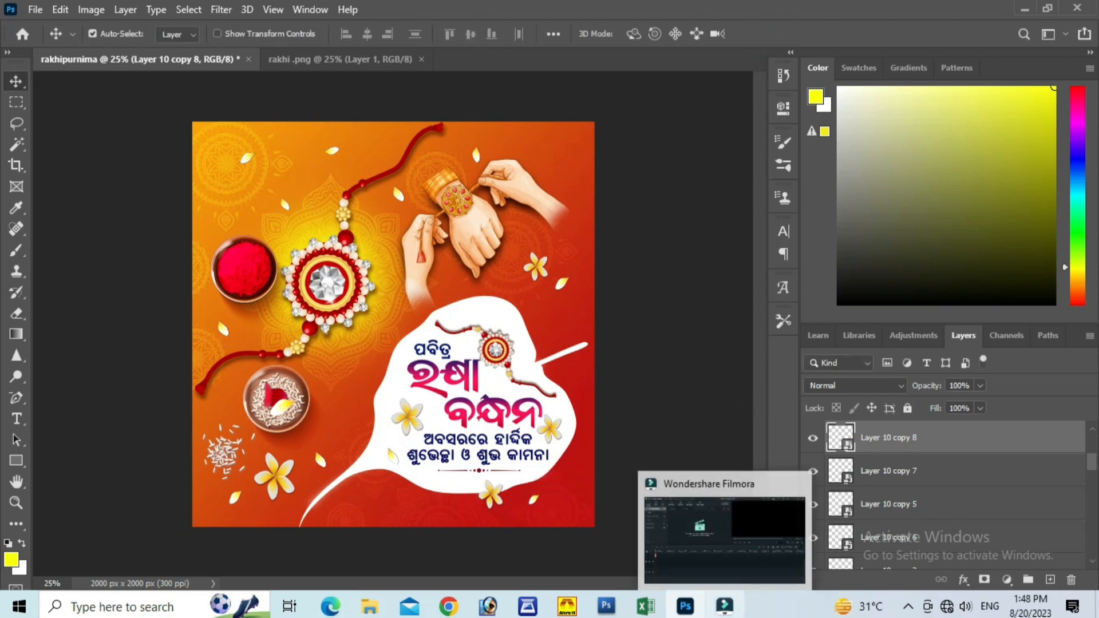
click(657, 221)
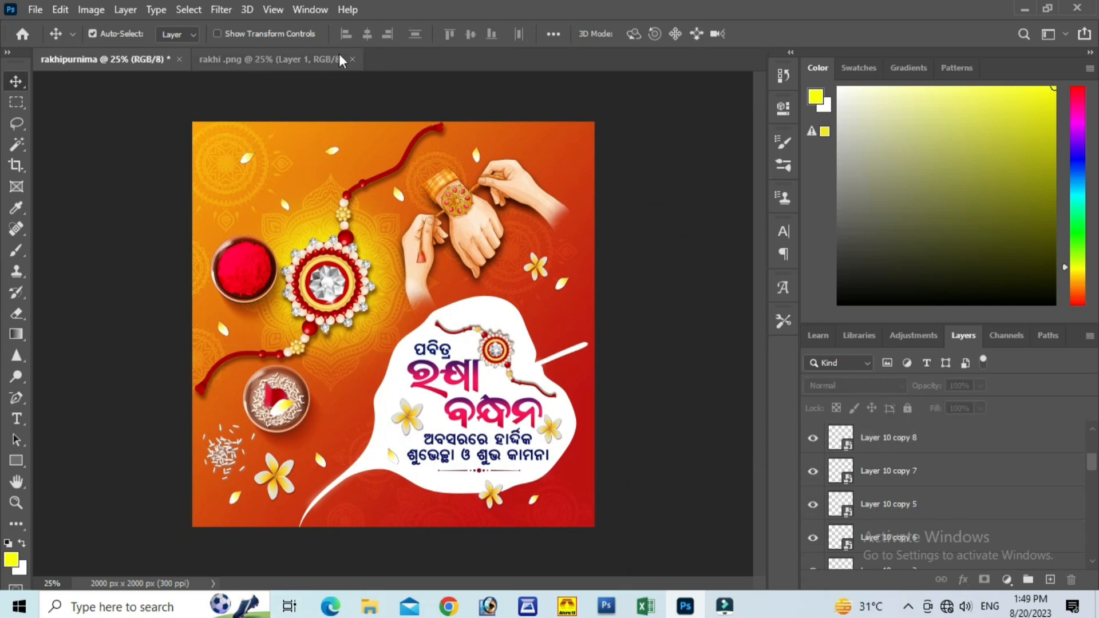
click(353, 60)
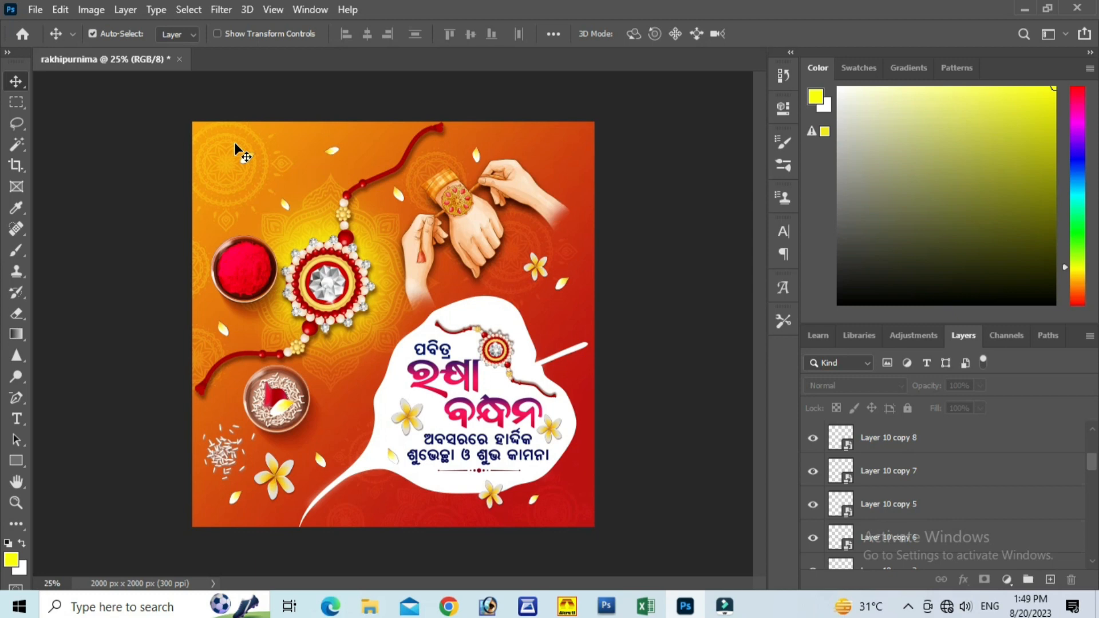
click(37, 11)
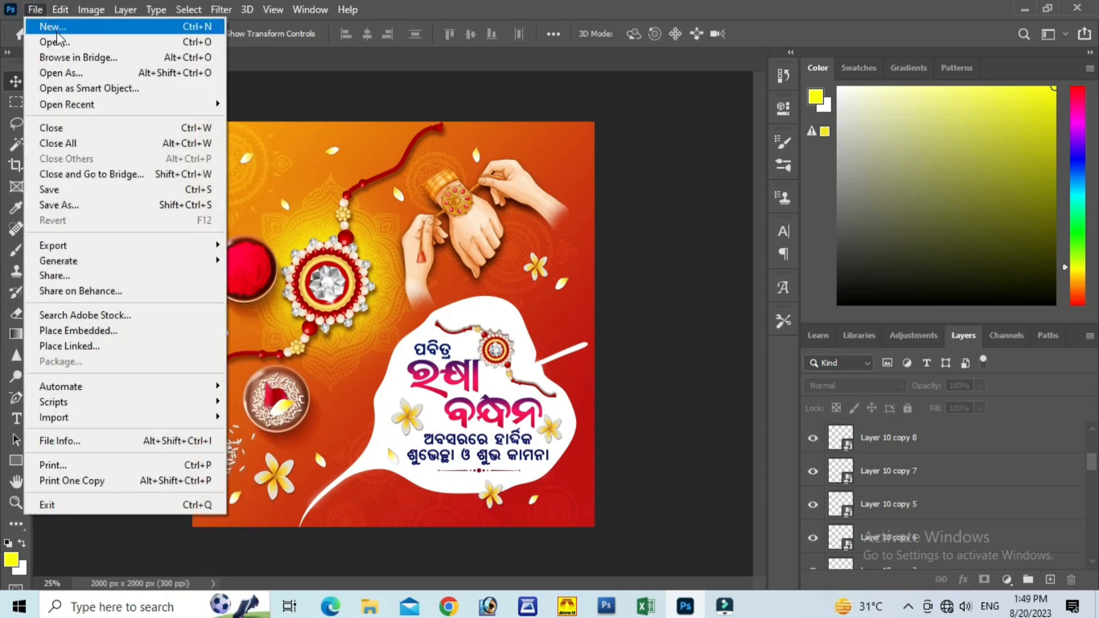
click(302, 83)
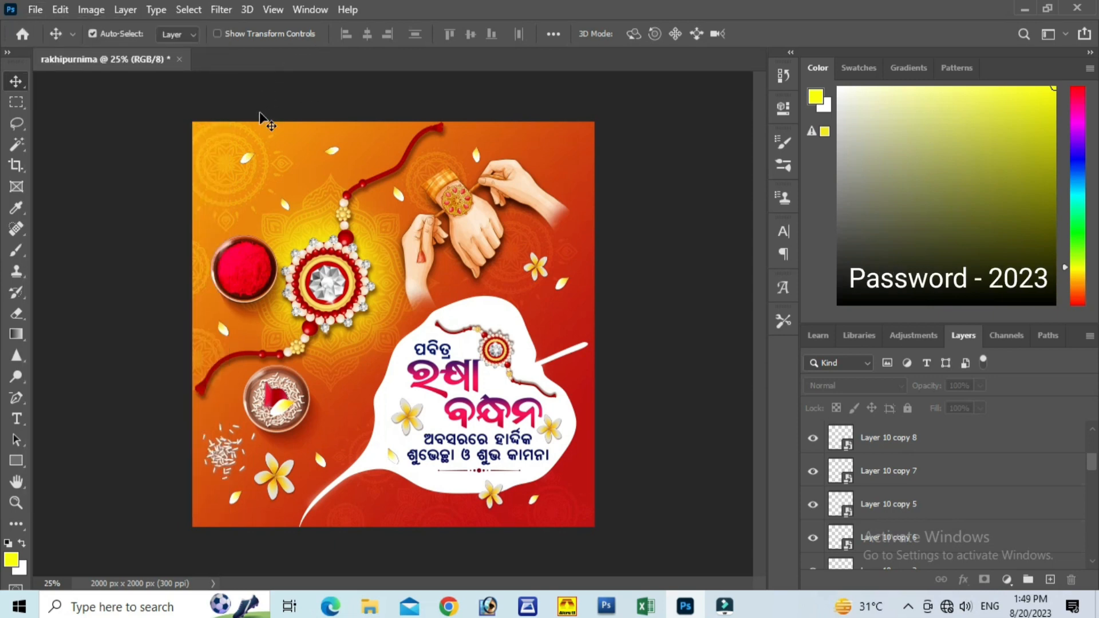
click(36, 14)
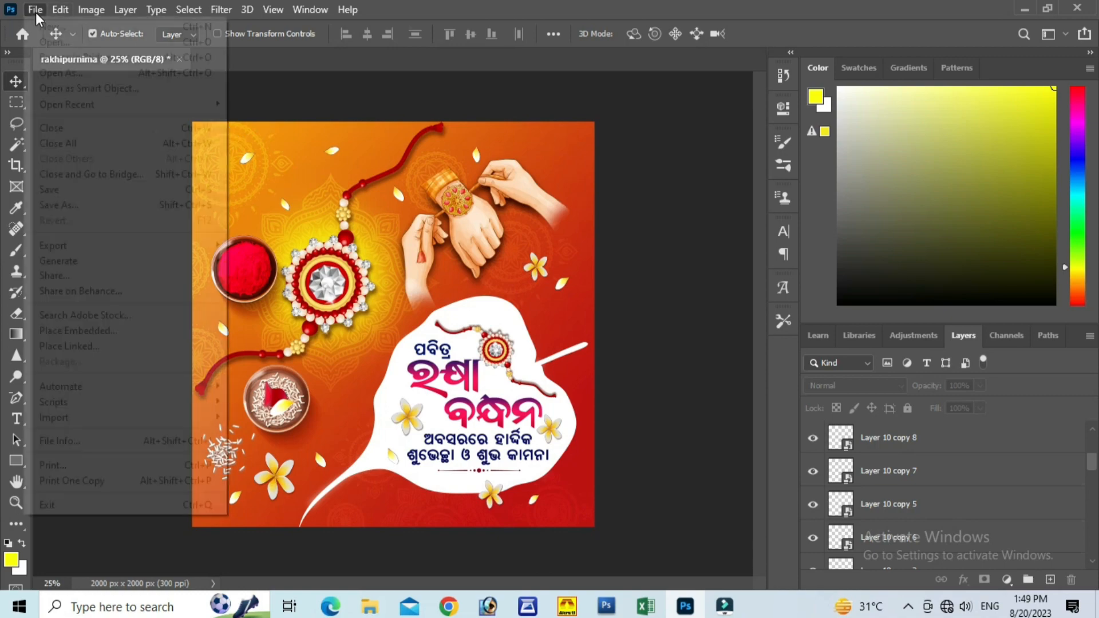
Step: Save a copy of the banner on the computer's Desktop as a JPEG named rakhipurnima, with quality 12 (Maximum) and Baseline ("Standard") format
click(83, 205)
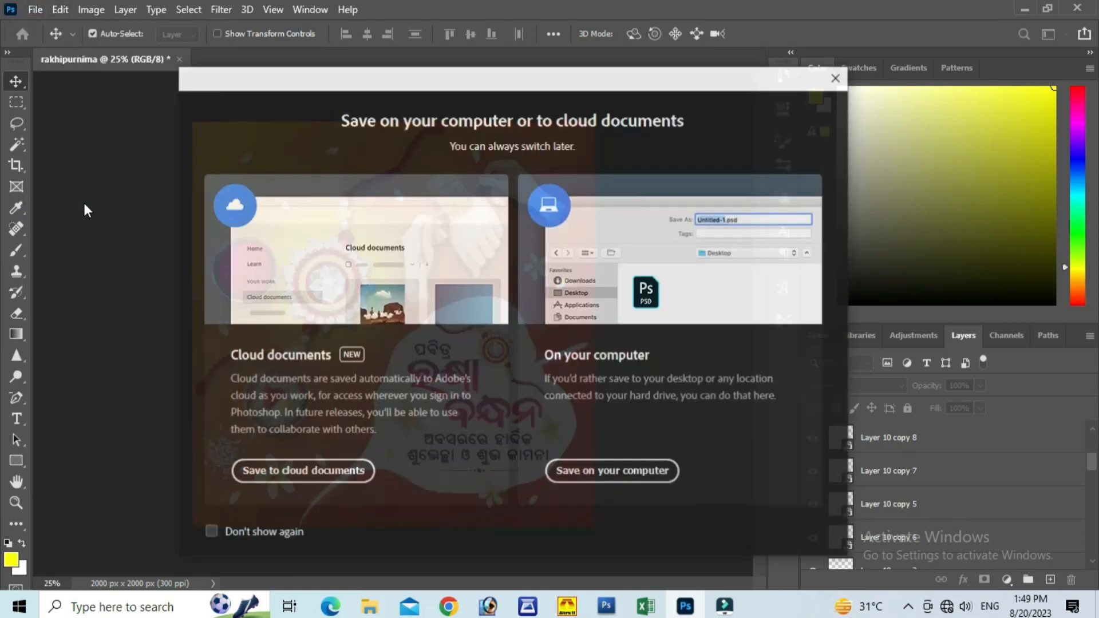
click(621, 467)
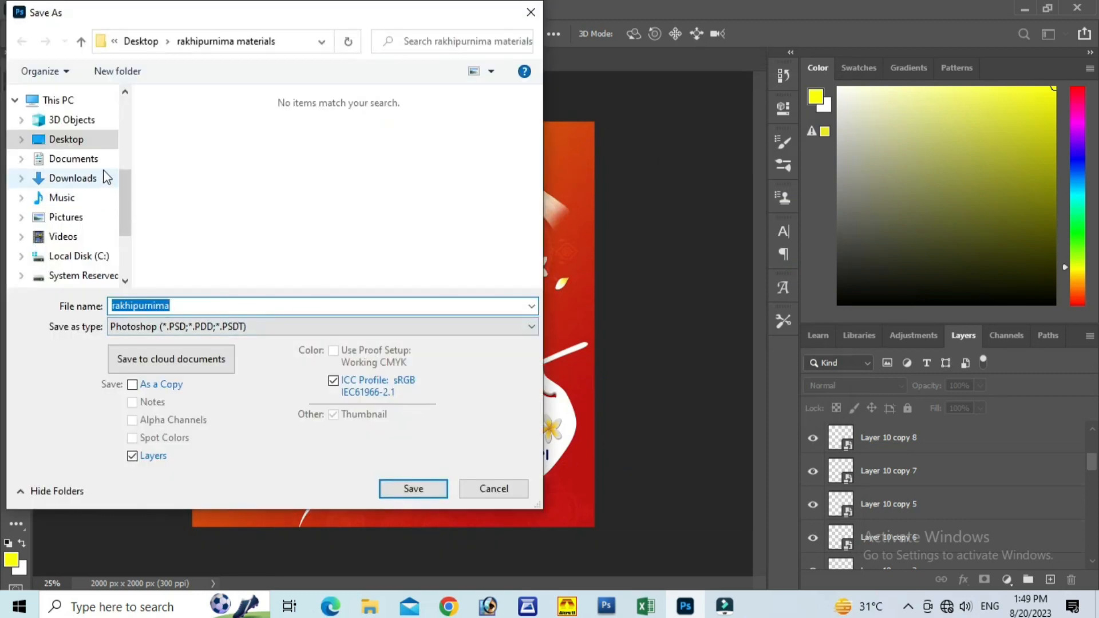
click(86, 141)
scroll(257, 279, down, 3)
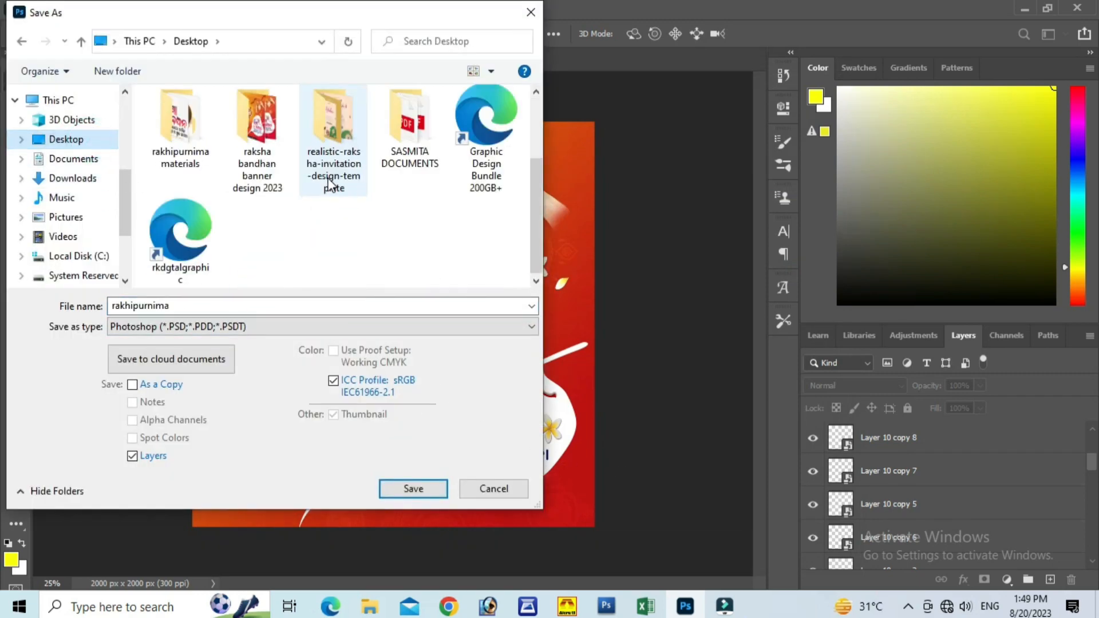
click(395, 329)
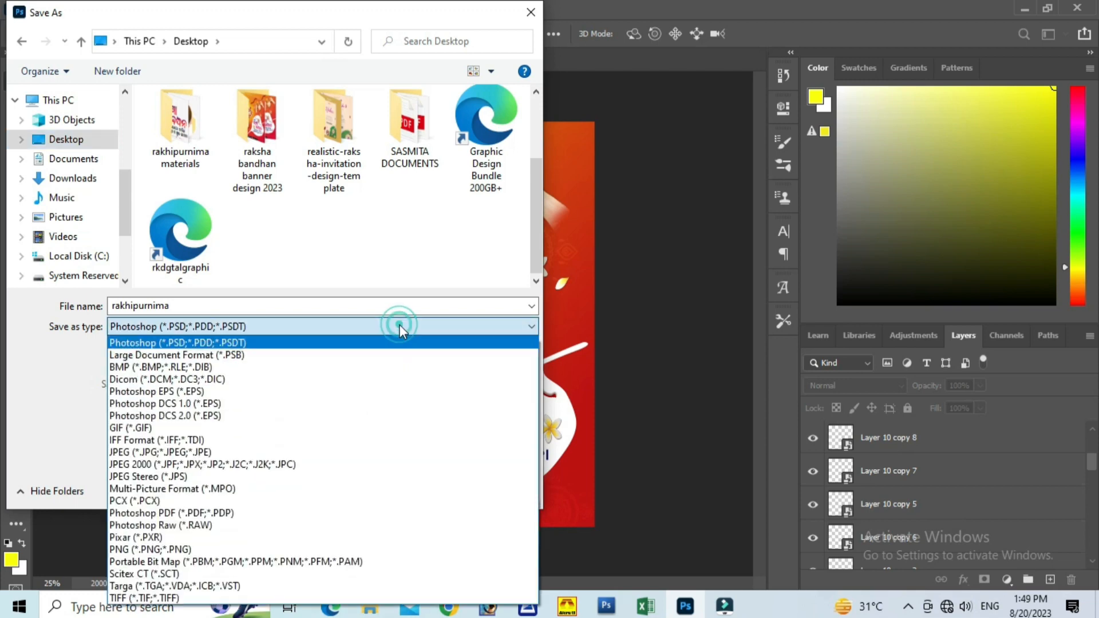
click(245, 446)
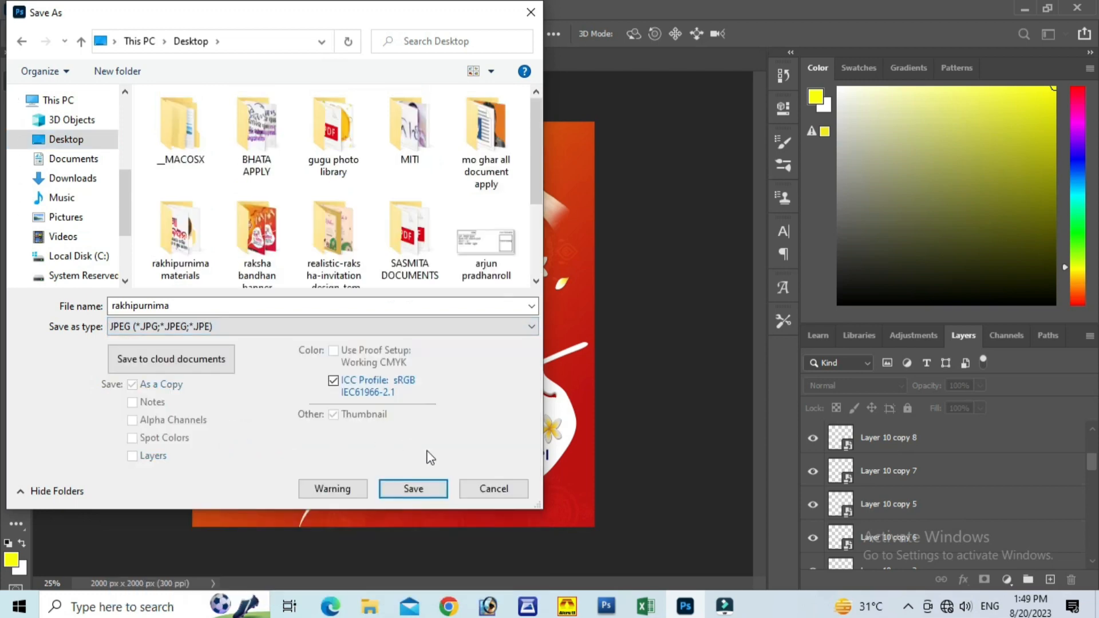
click(420, 488)
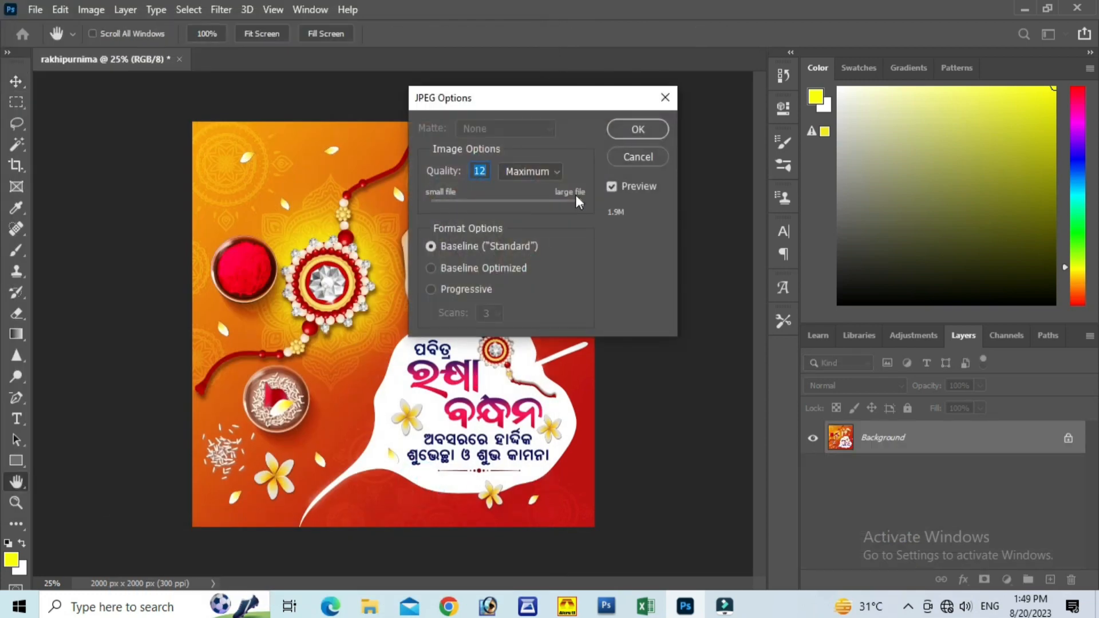
click(637, 130)
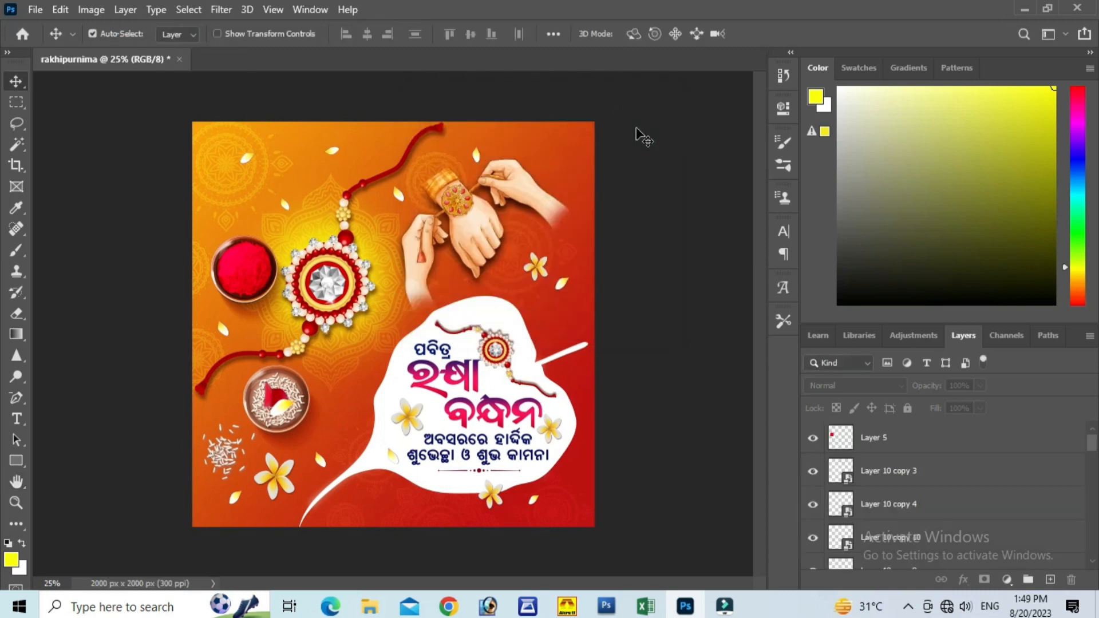